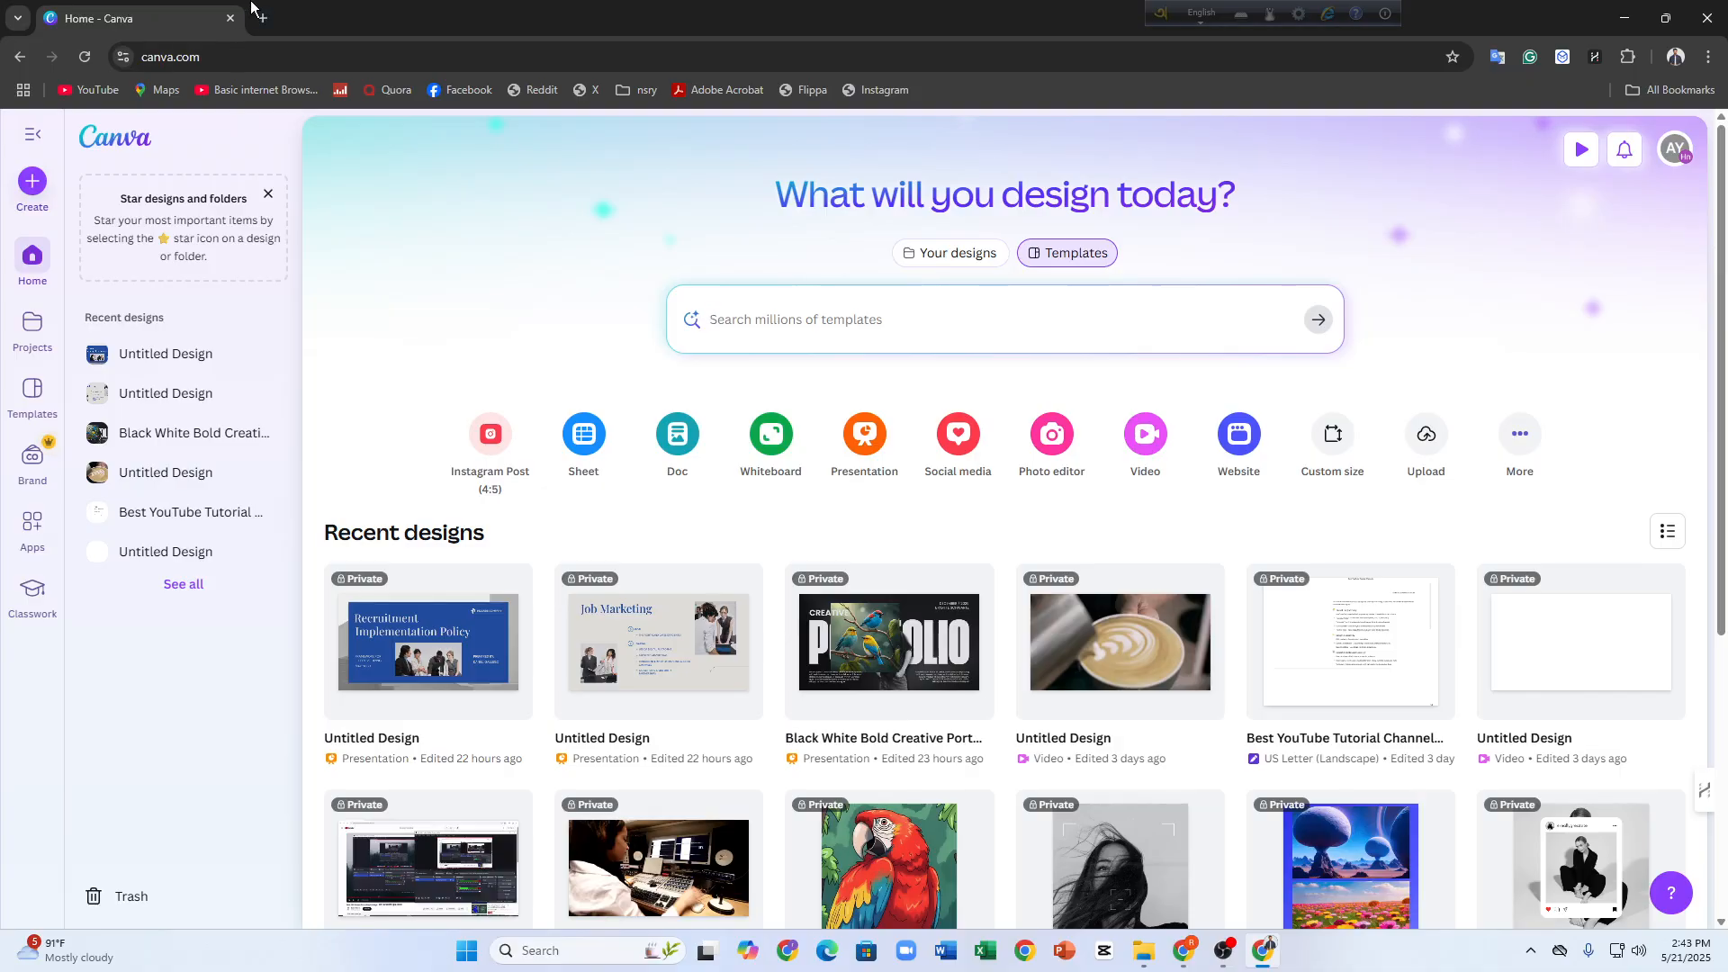
Open canva.com in a new browser tab and check the account details of the signed-in profile
left_click(259, 15)
type("canv")
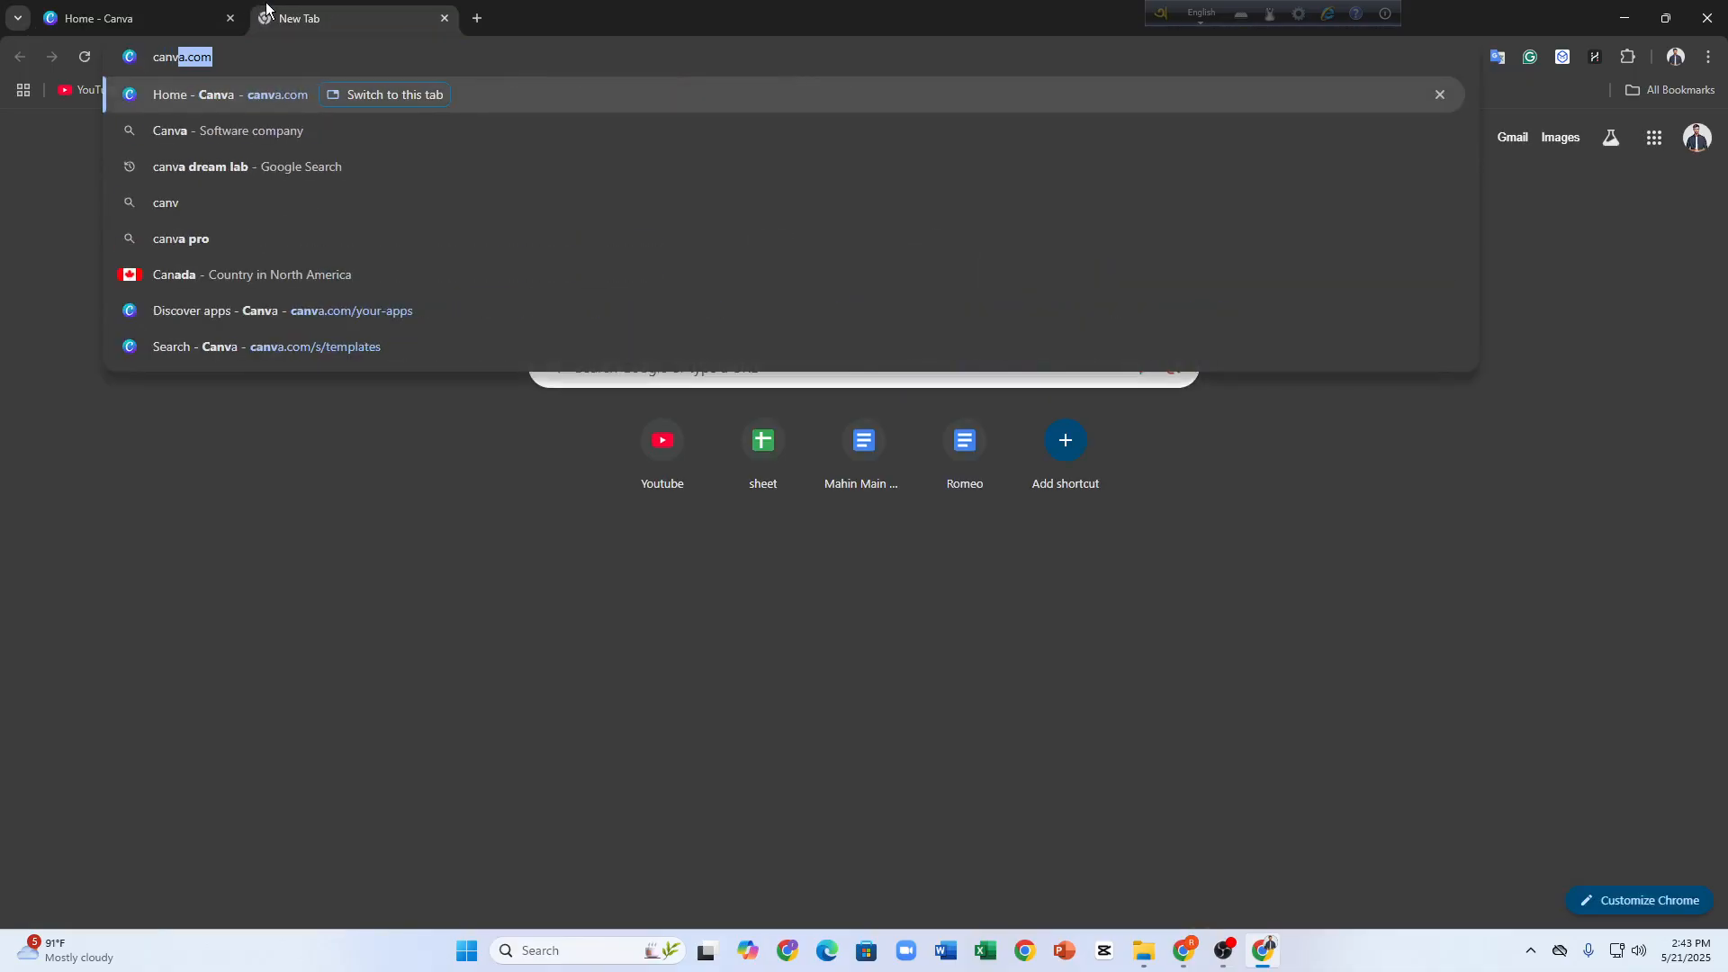
key("Return")
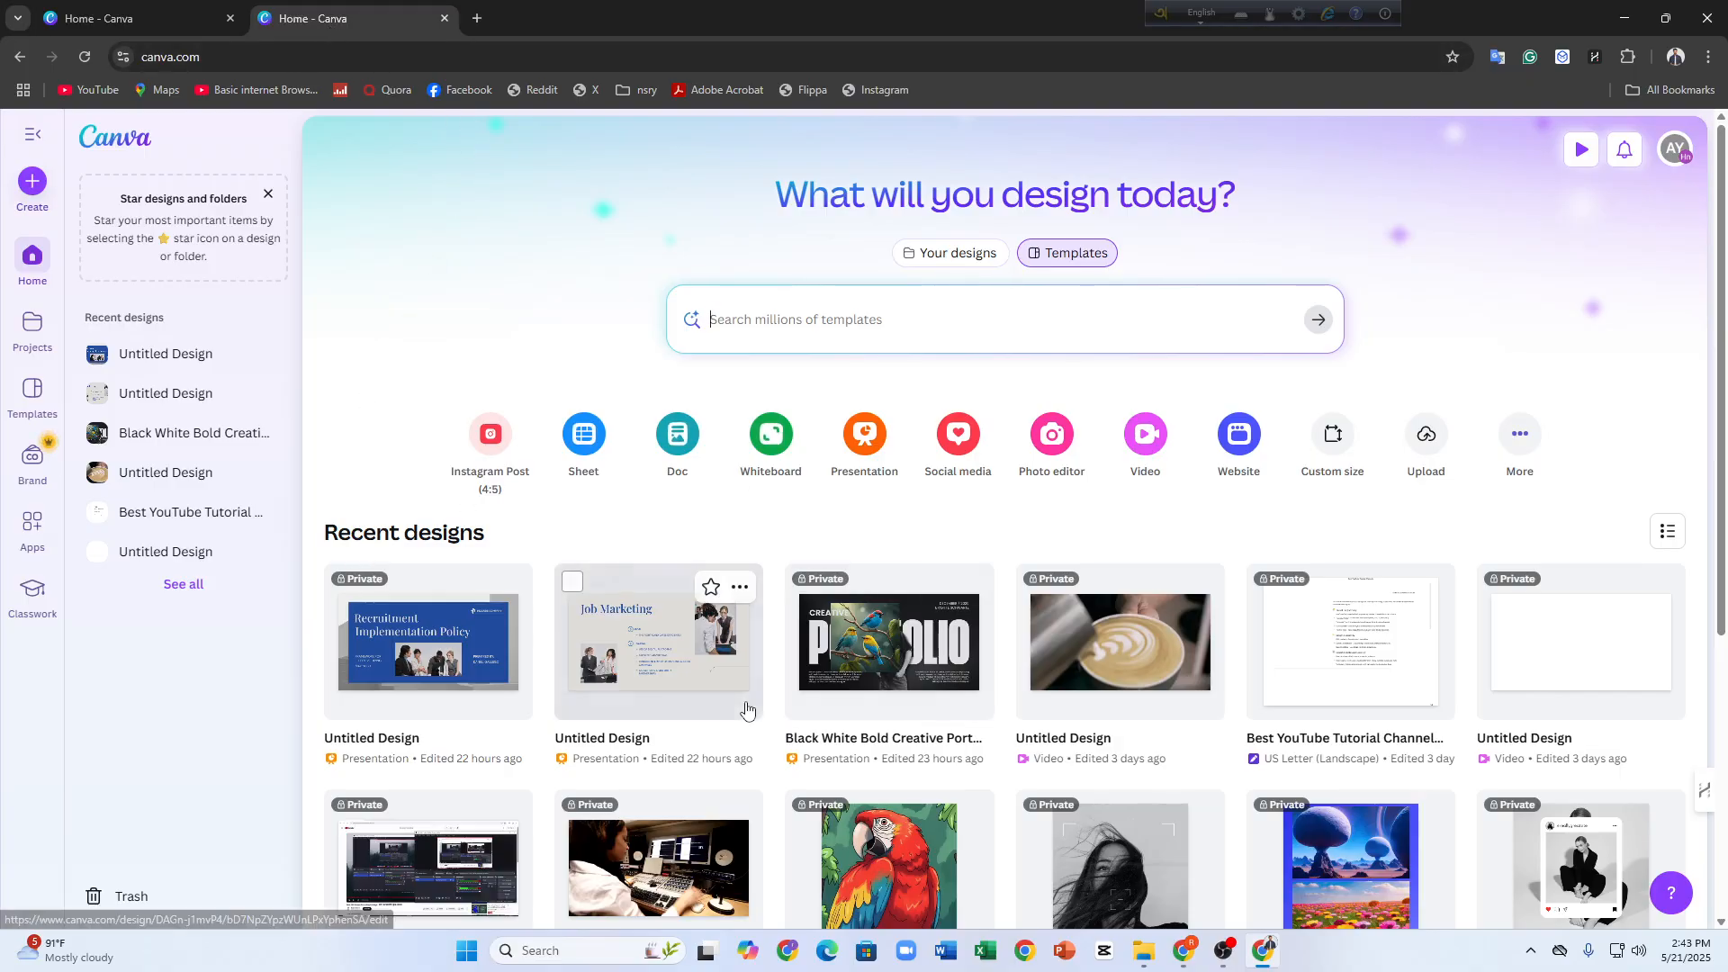
left_click(1674, 149)
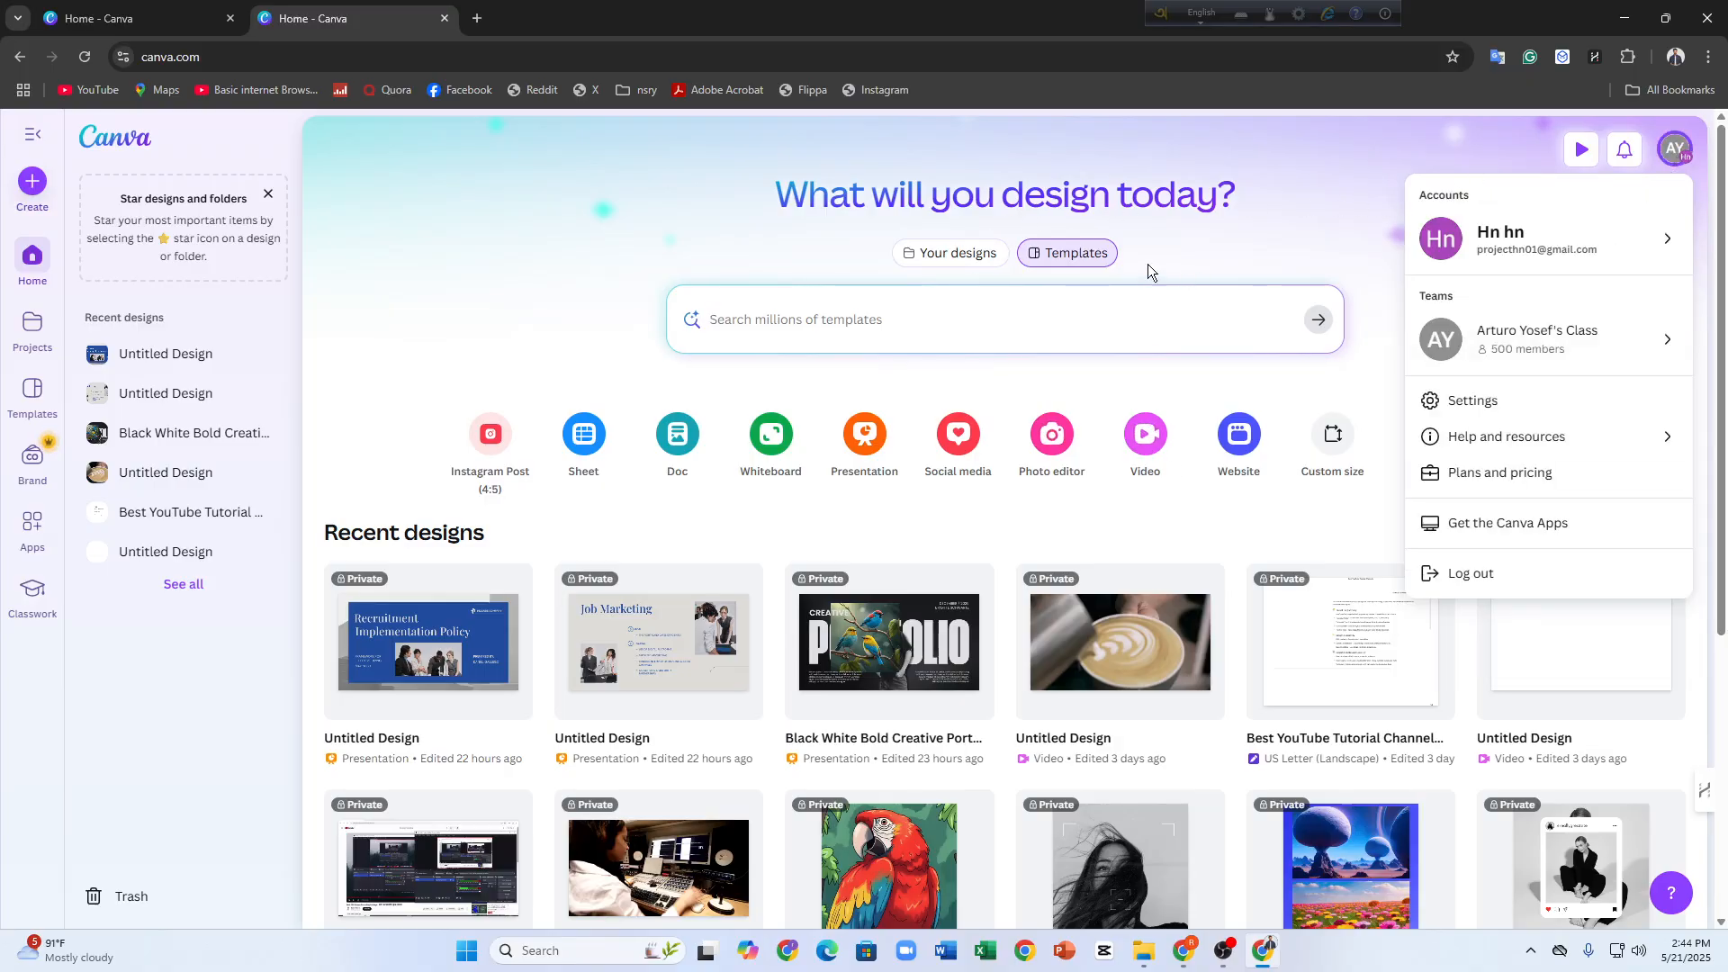
left_click(913, 178)
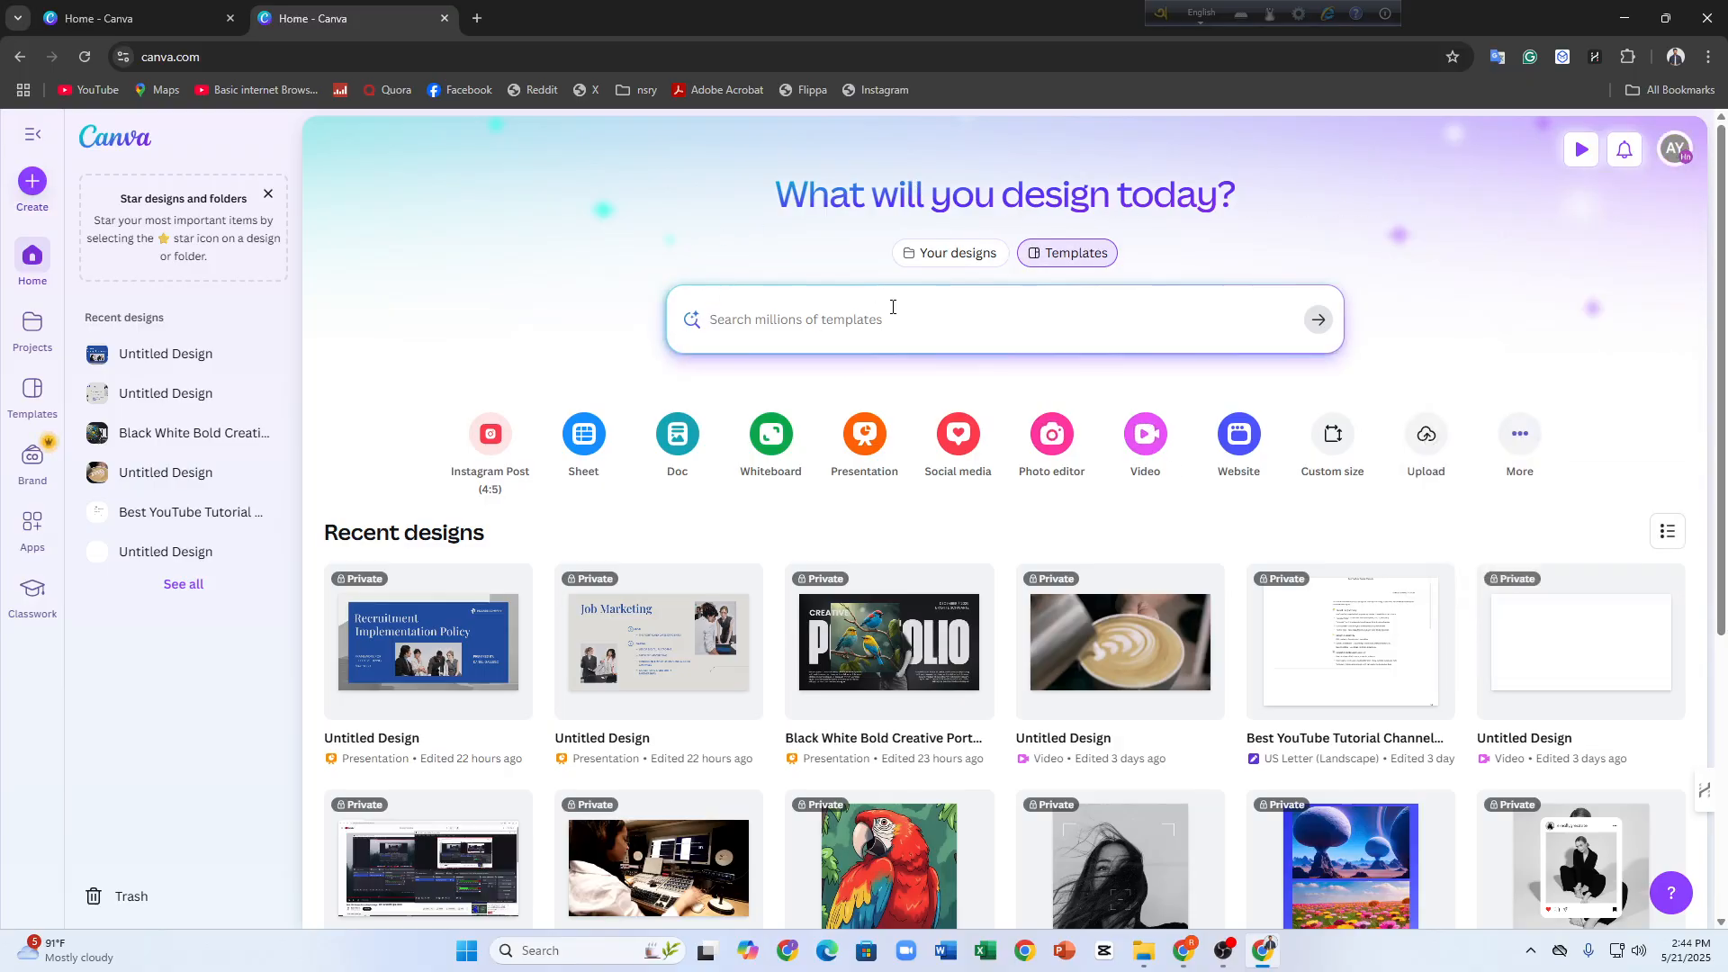
Start creating a design and search the design types for "canva course"
left_click(740, 315)
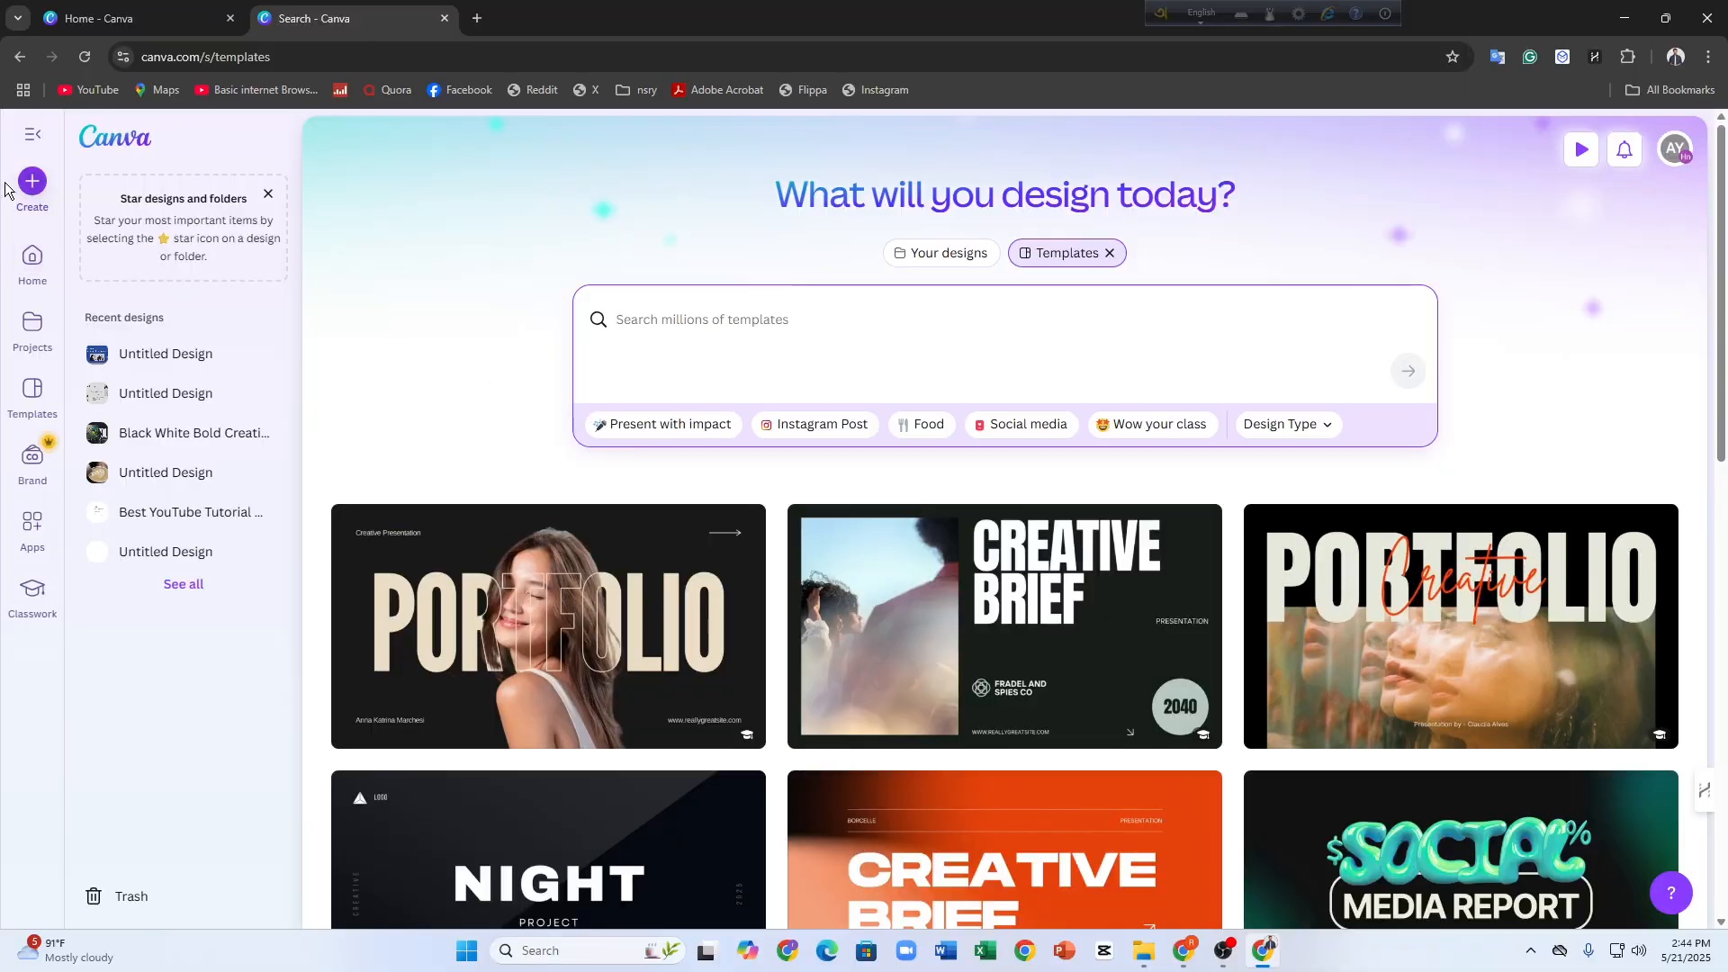
left_click(31, 181)
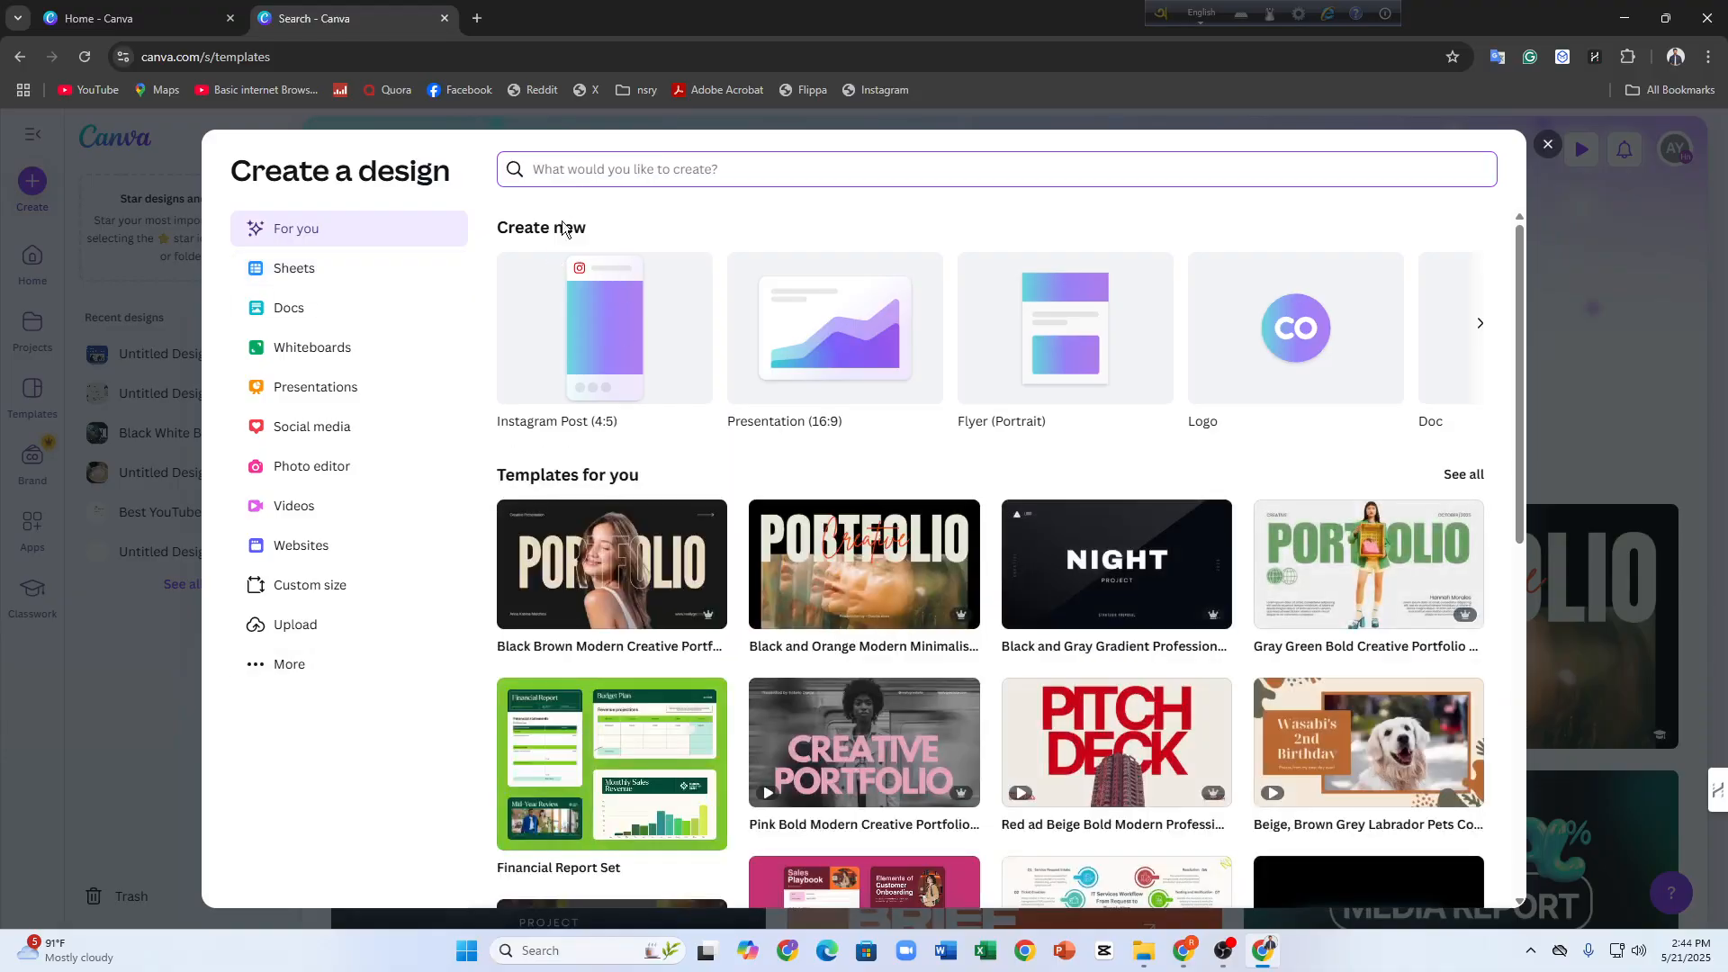
type("canva")
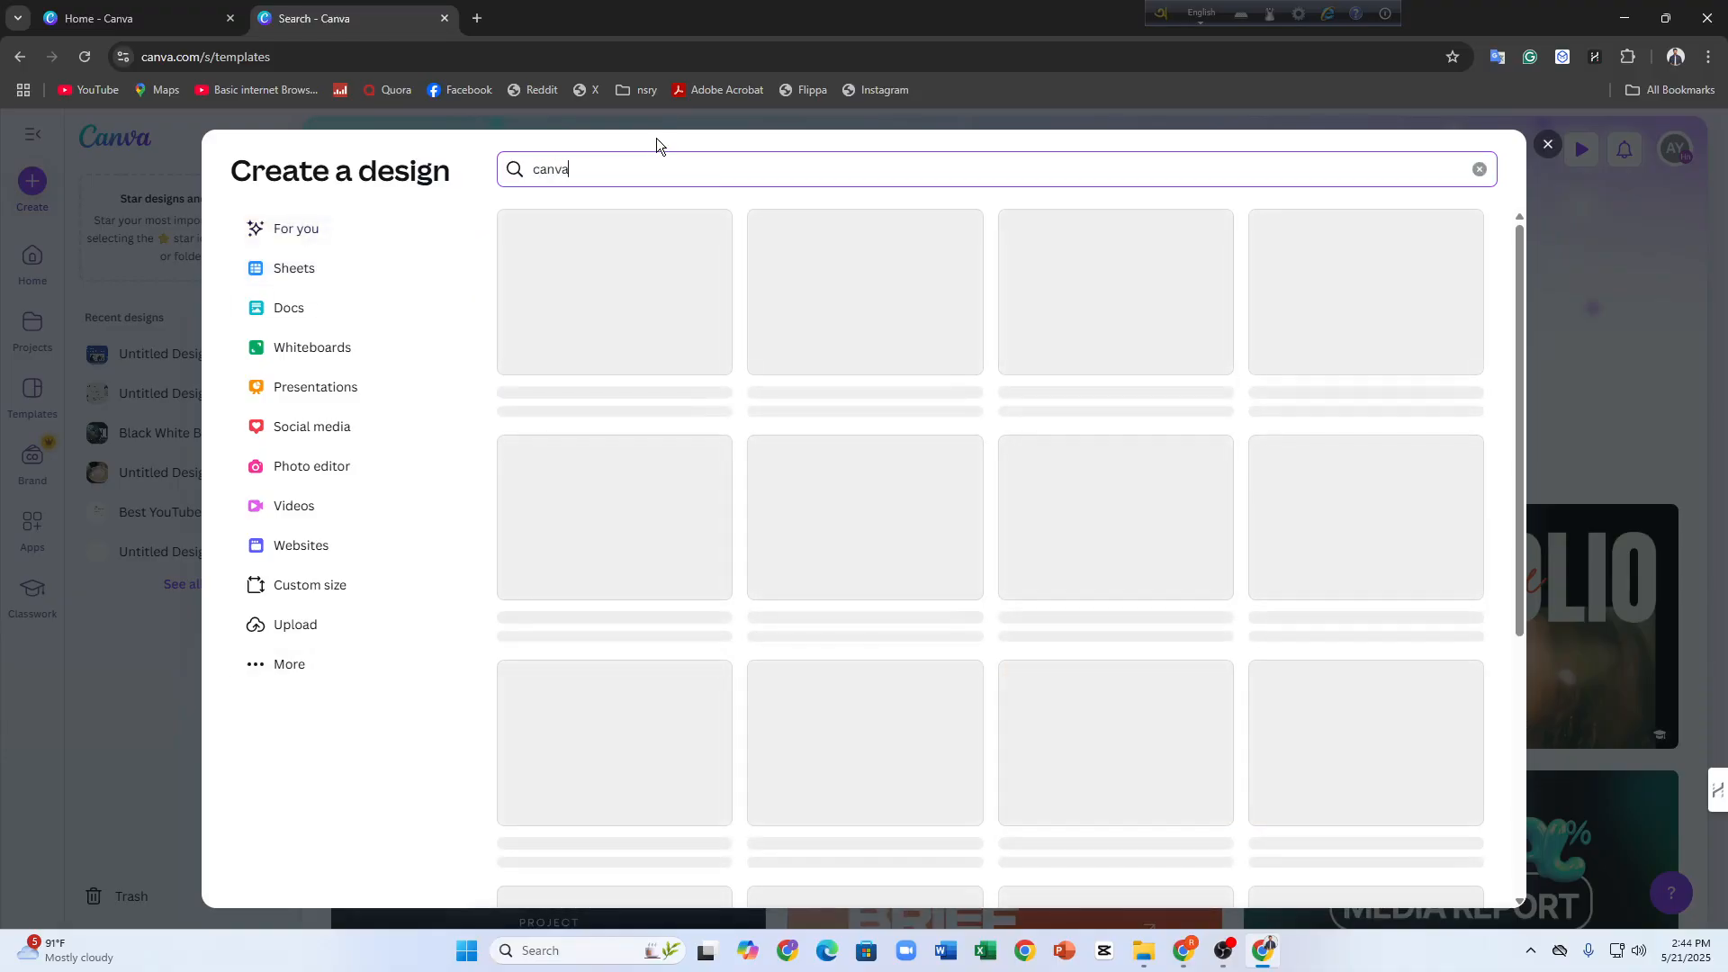
type(" course")
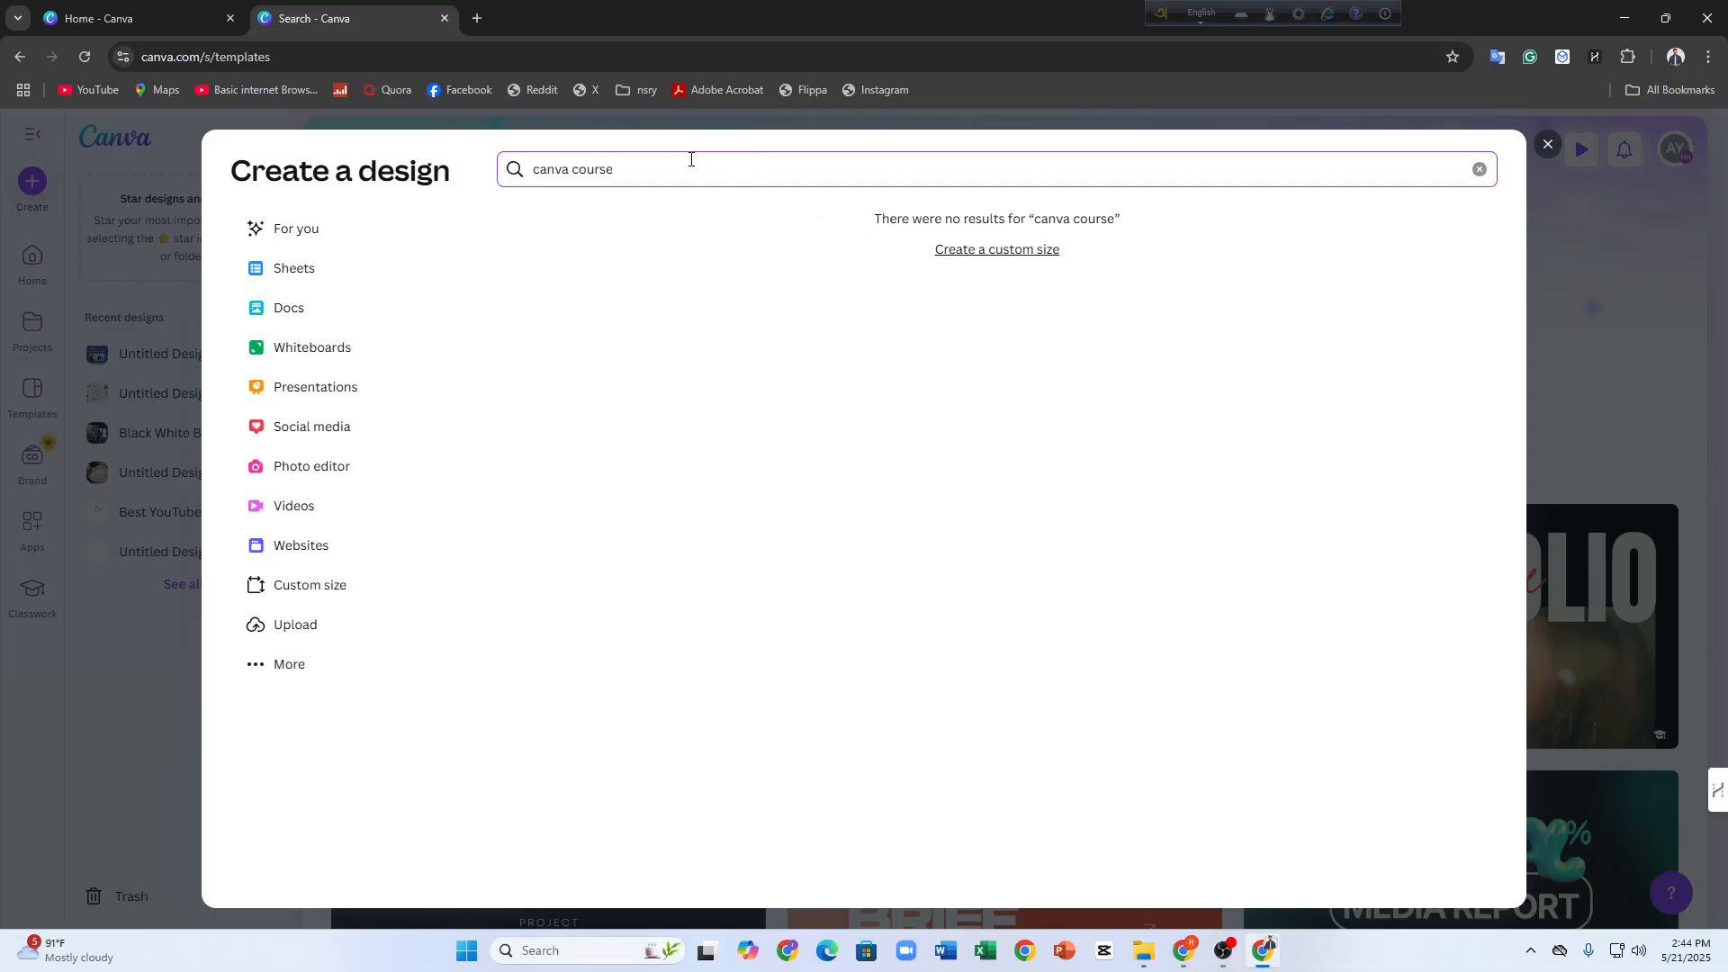
Replace the design type search with just "course"
key("BackSpace")
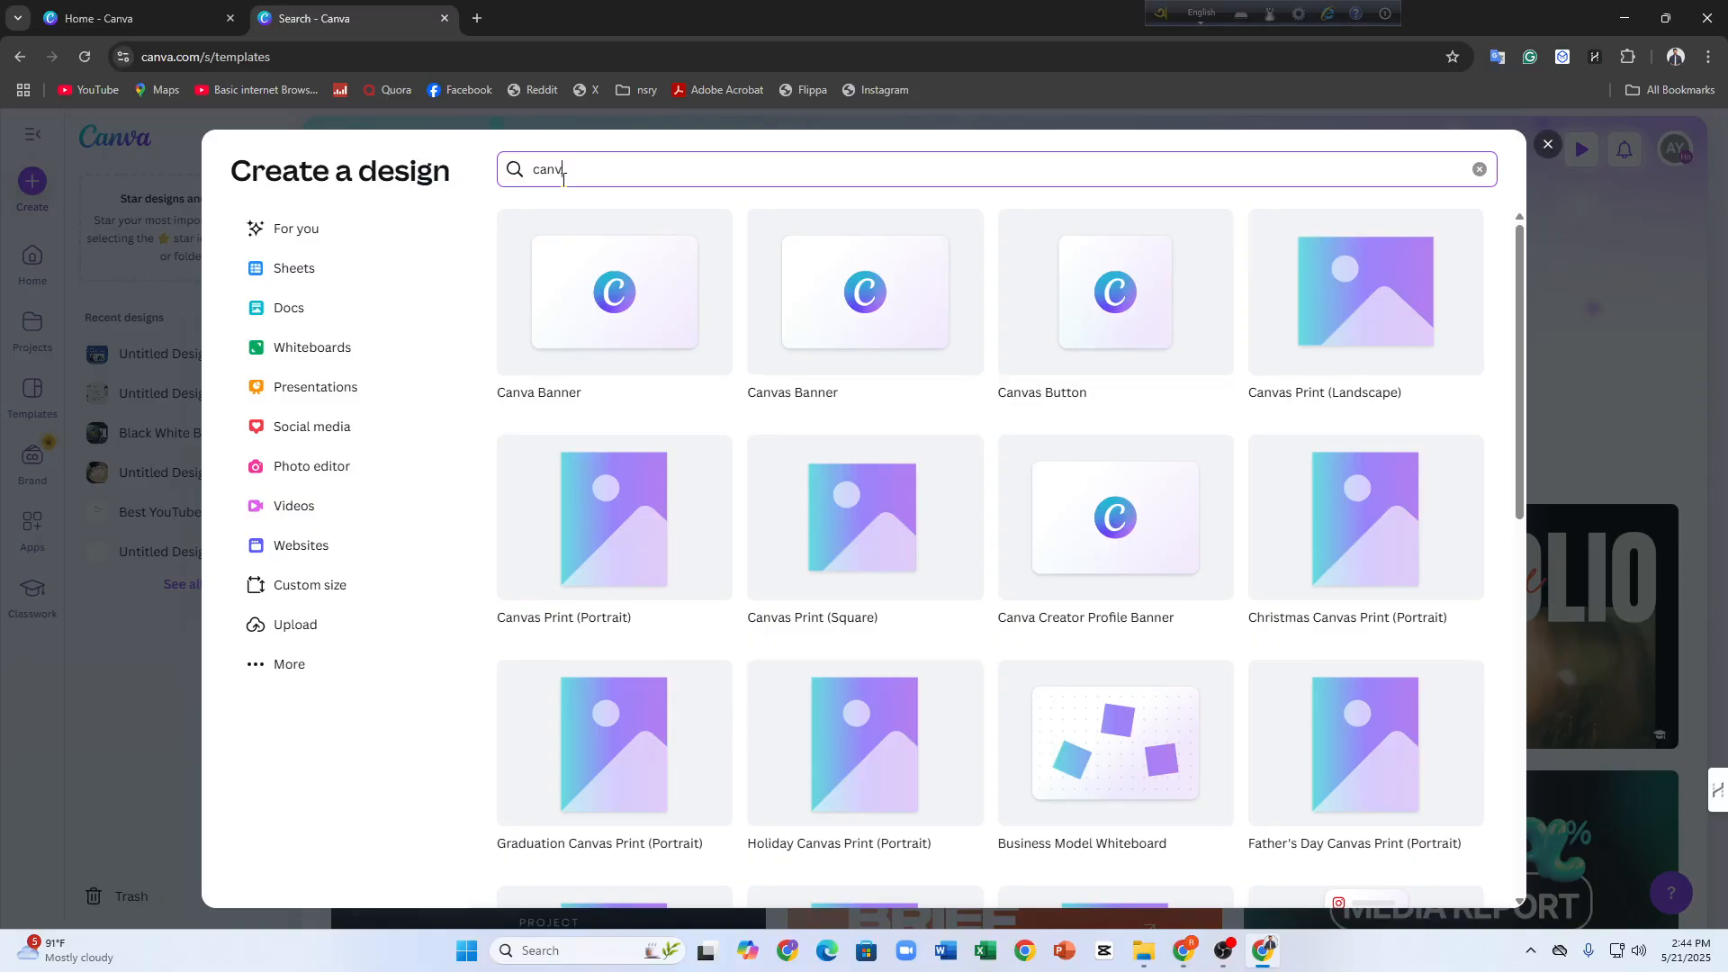
key("BackSpace")
key("BackSpace")
key("BackSpace")
key("BackSpace")
type("d")
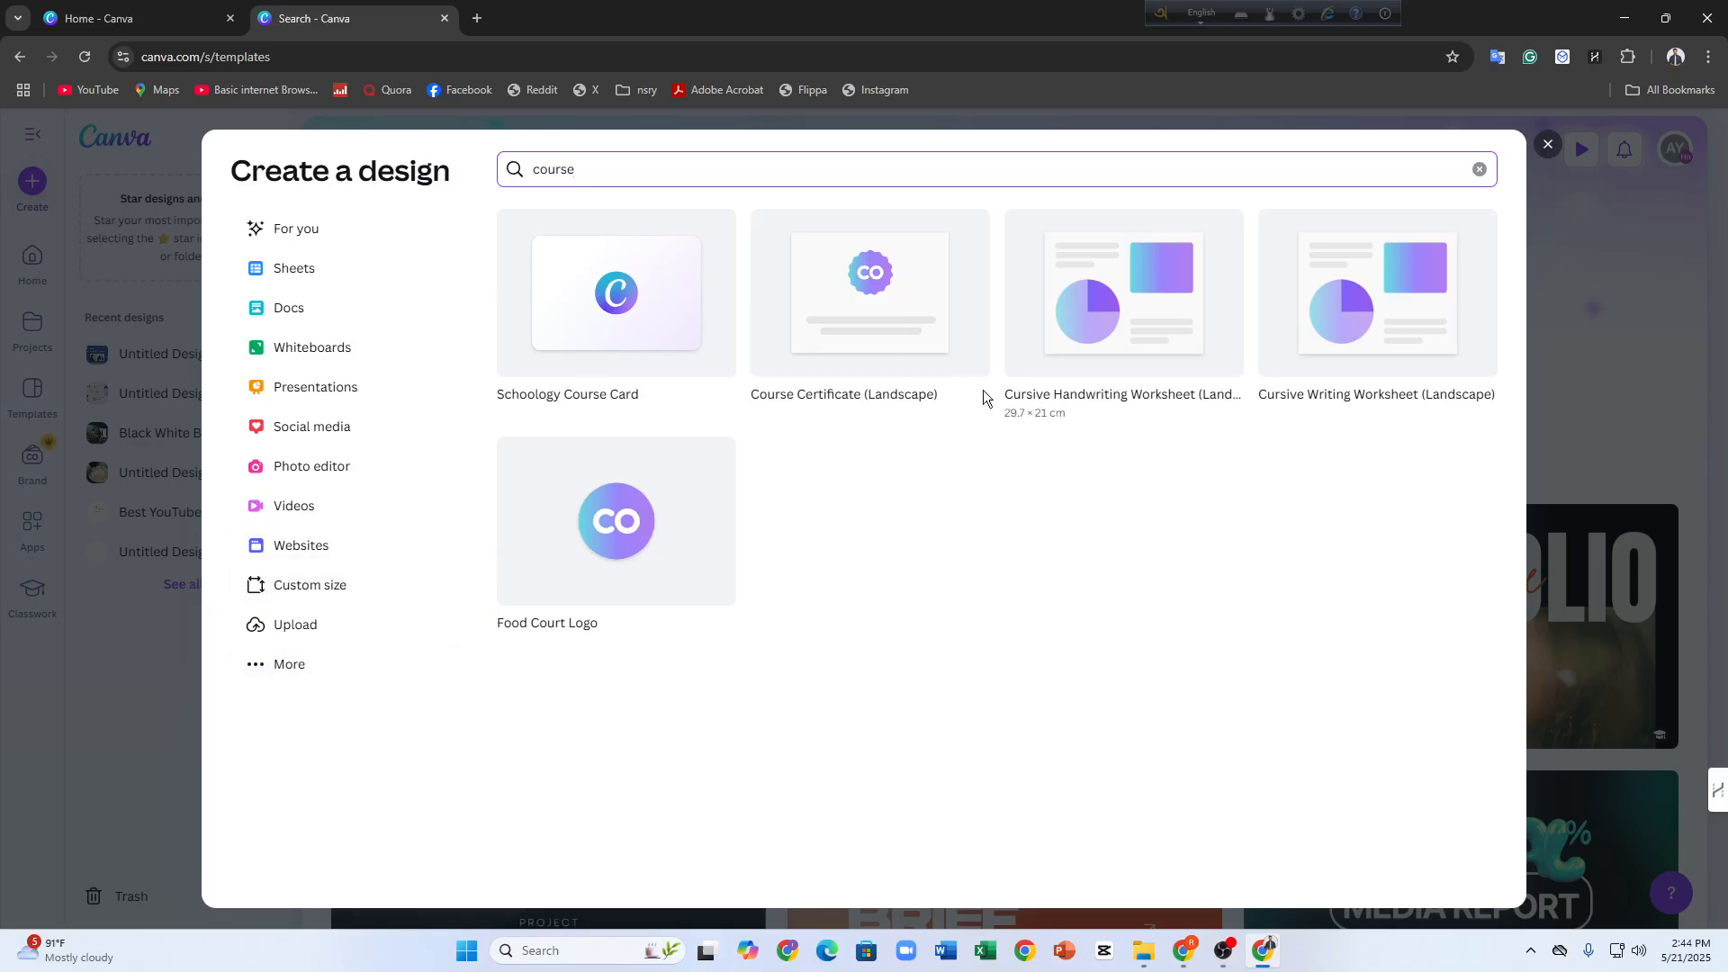
Create a blank Course Certificate (Landscape) and a blank Schoology Course Card, view both, and return to the design type search
left_click(900, 327)
left_click(339, 15)
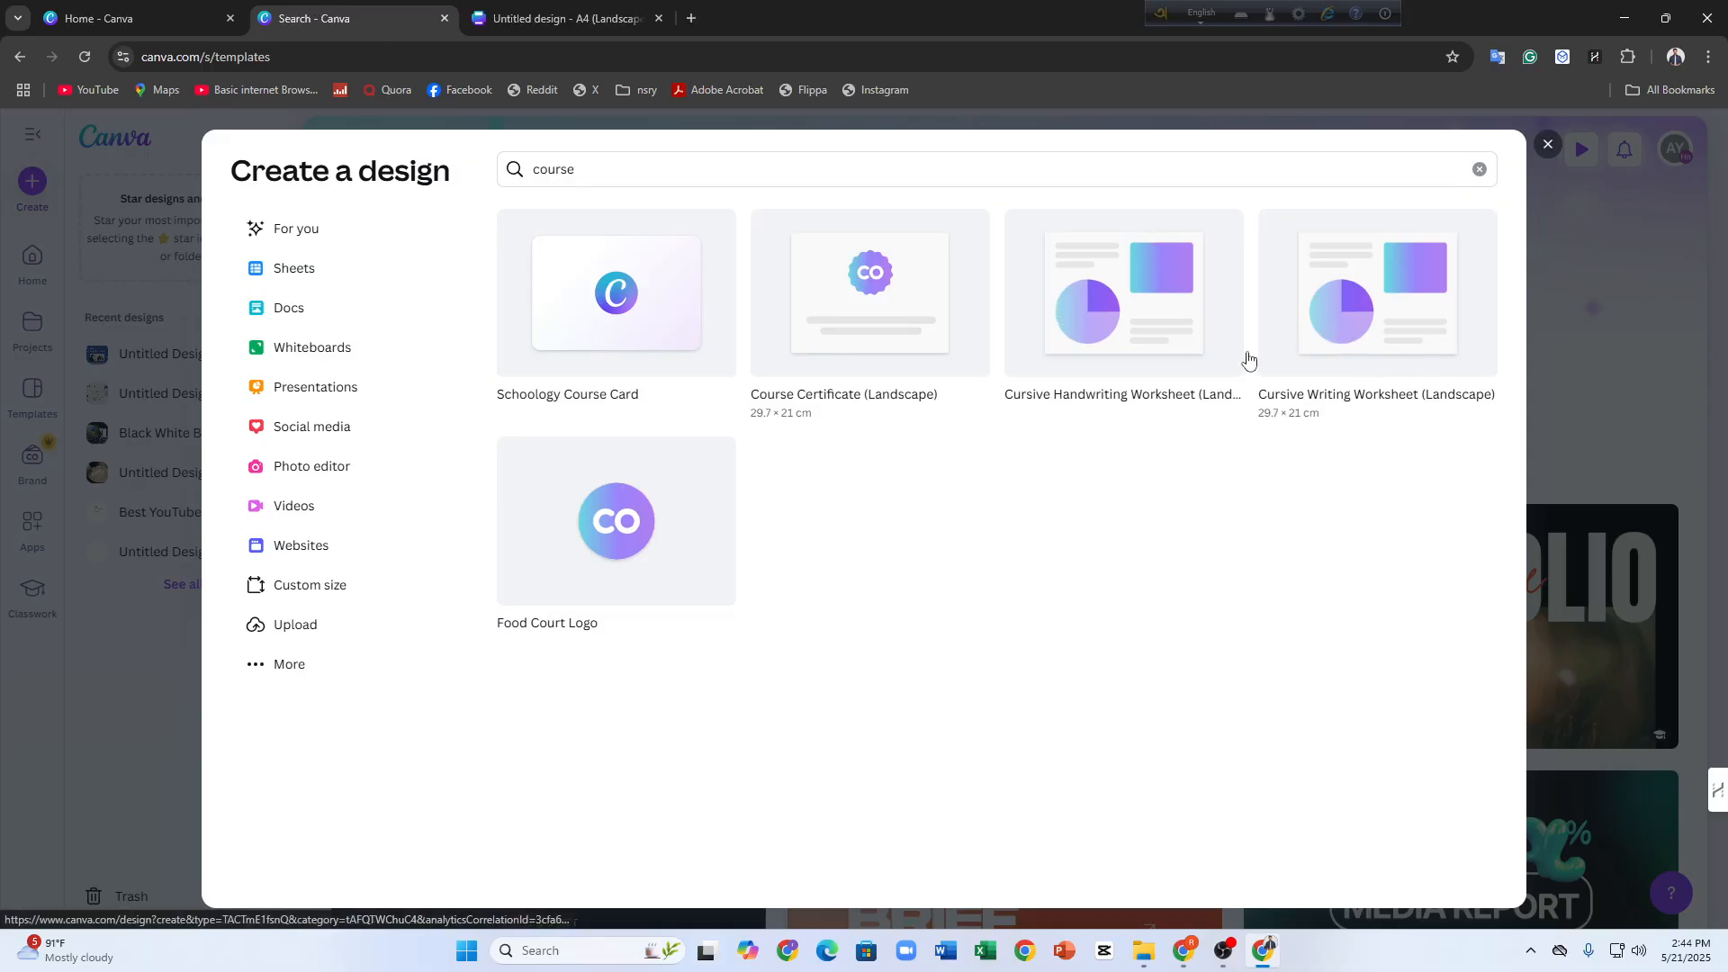
left_click(580, 336)
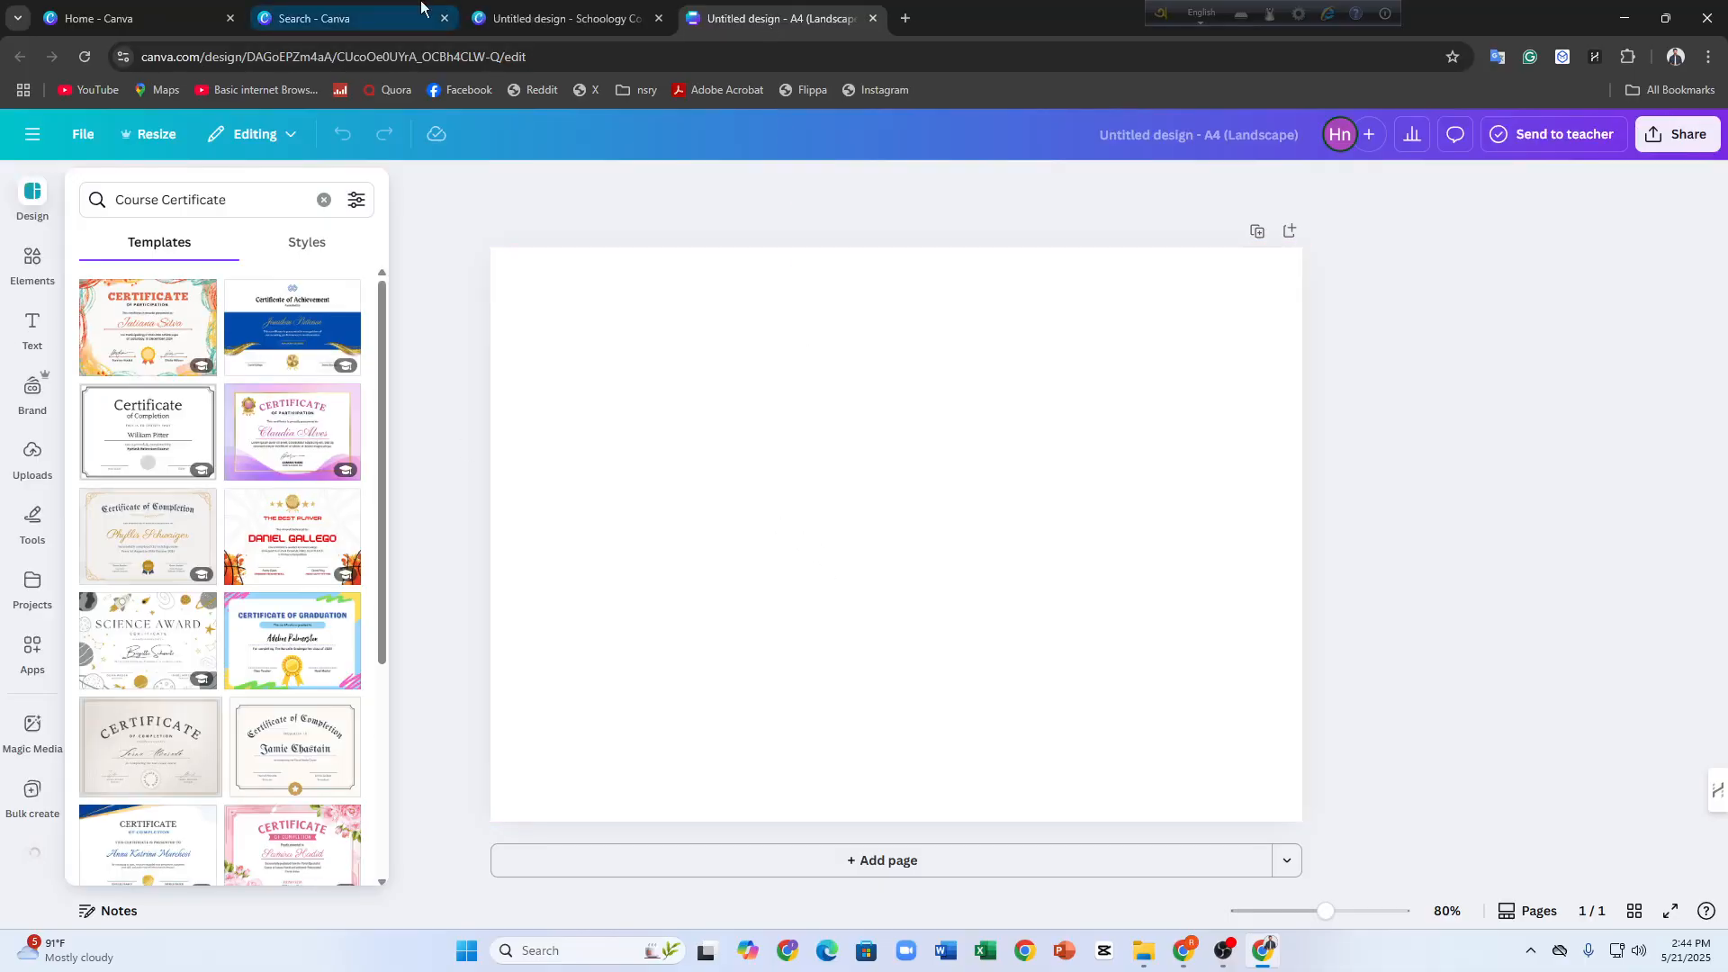
left_click(497, 18)
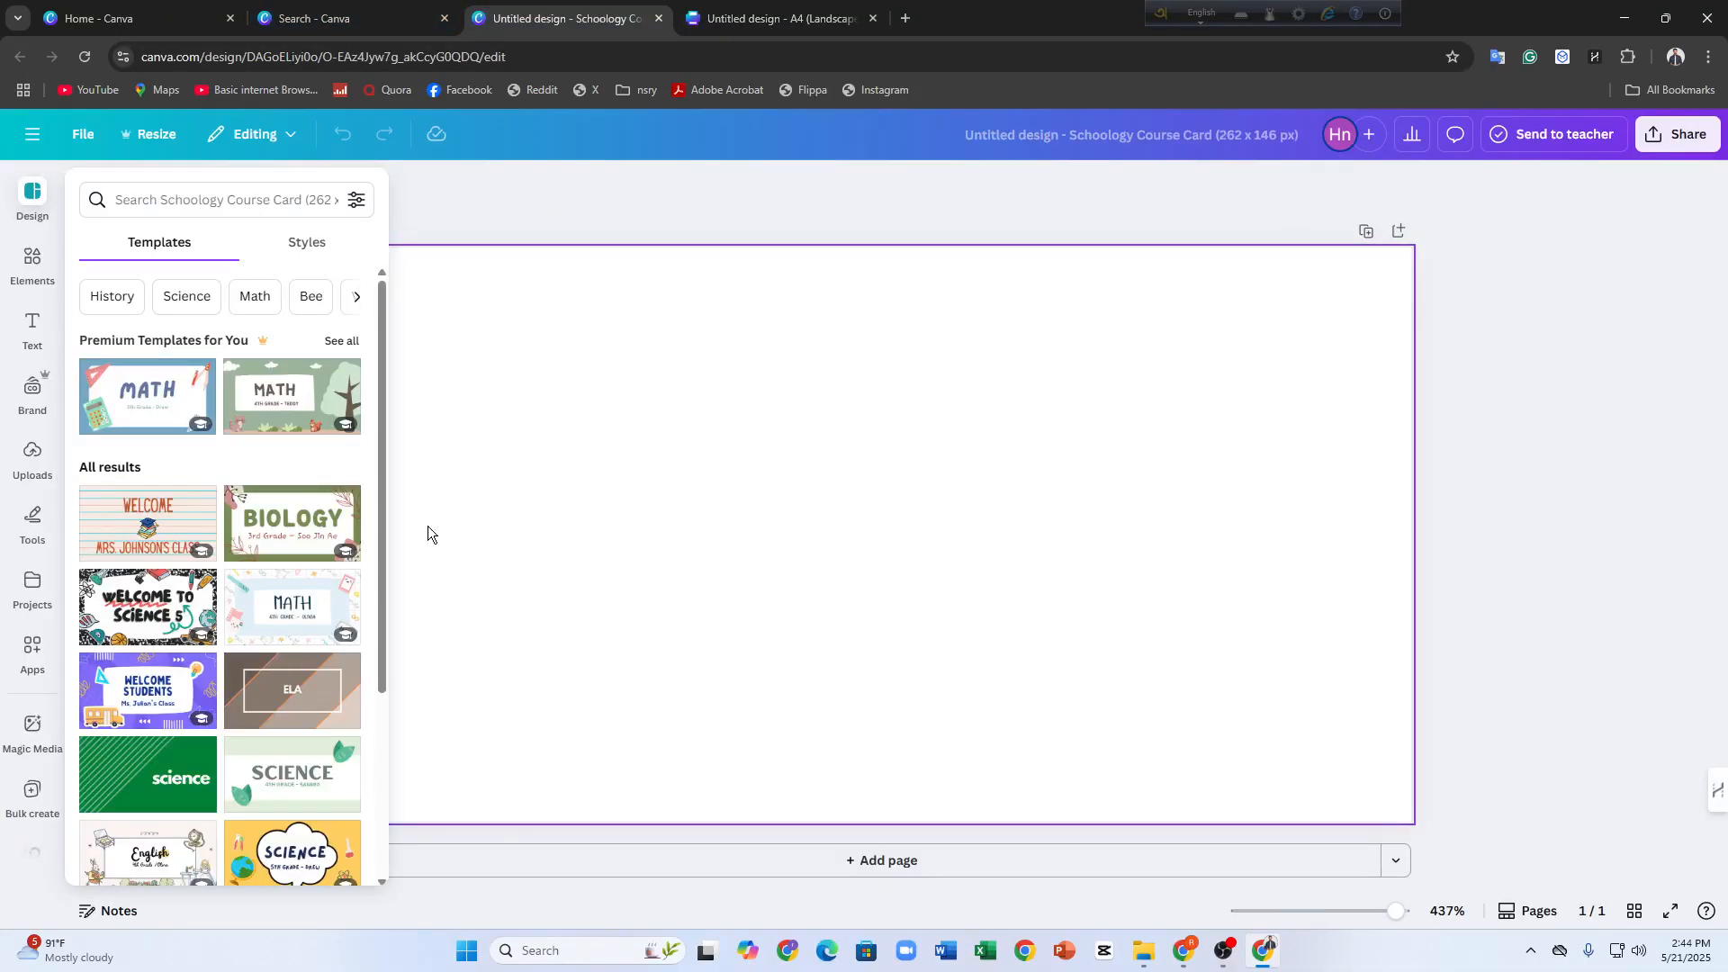
left_click(341, 18)
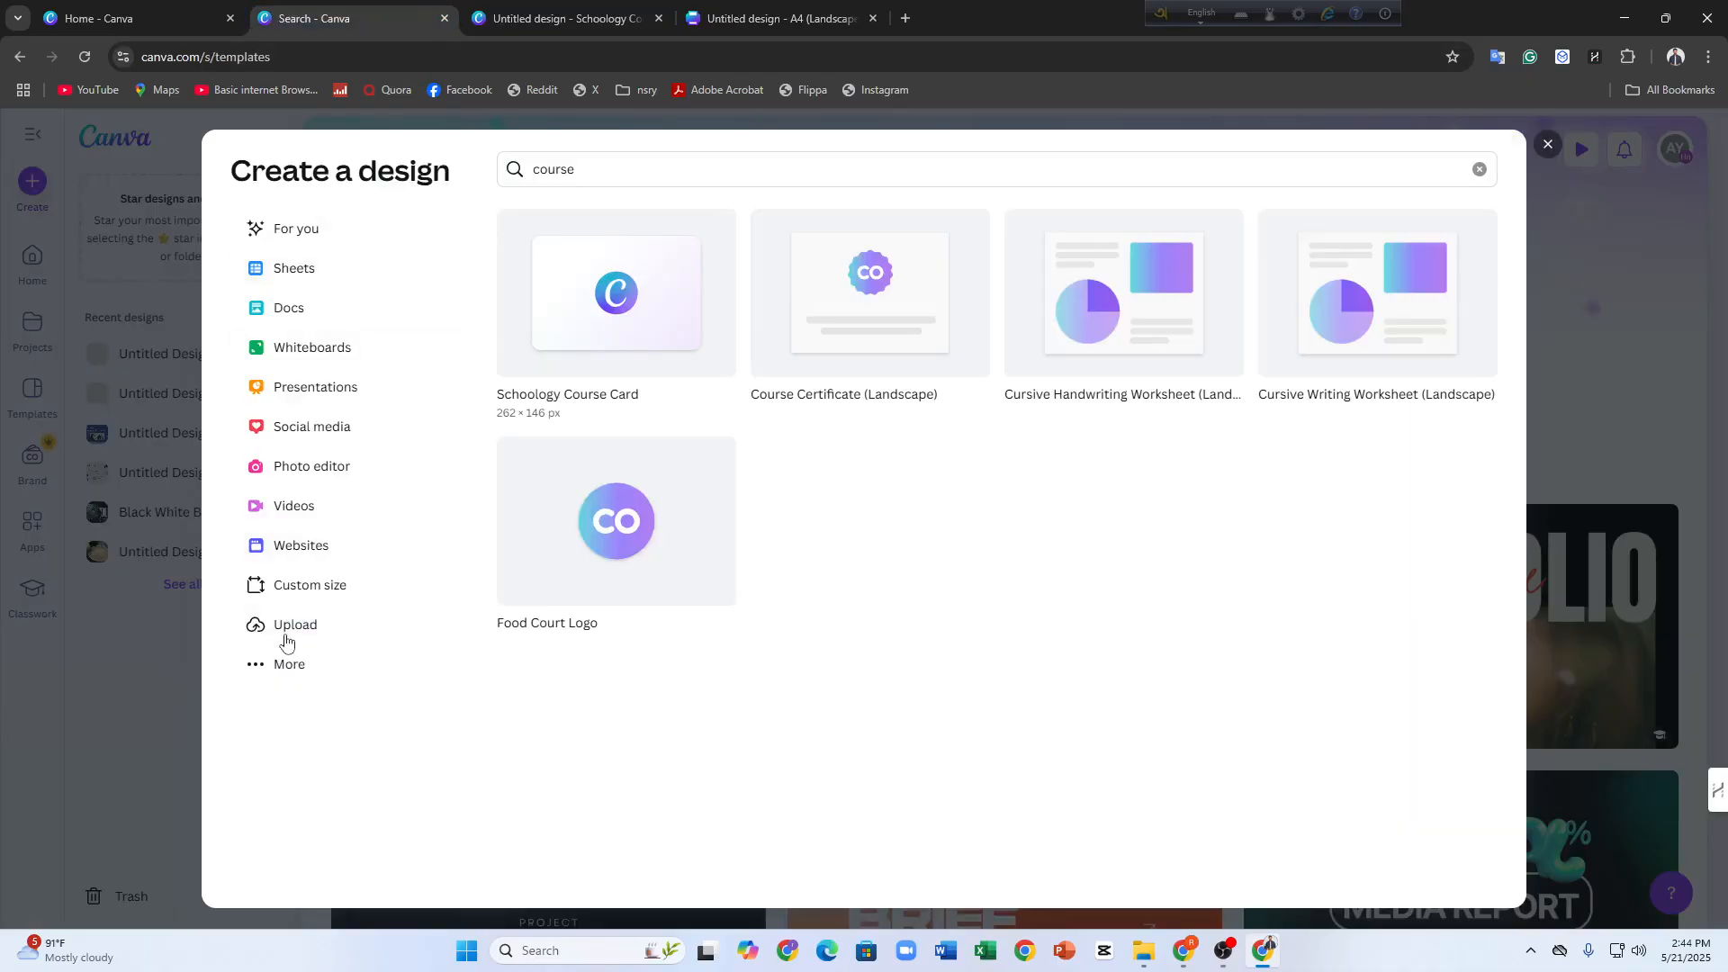
Look through the custom size settings with their unit choices, the upload options, and the additional design types
left_click(293, 599)
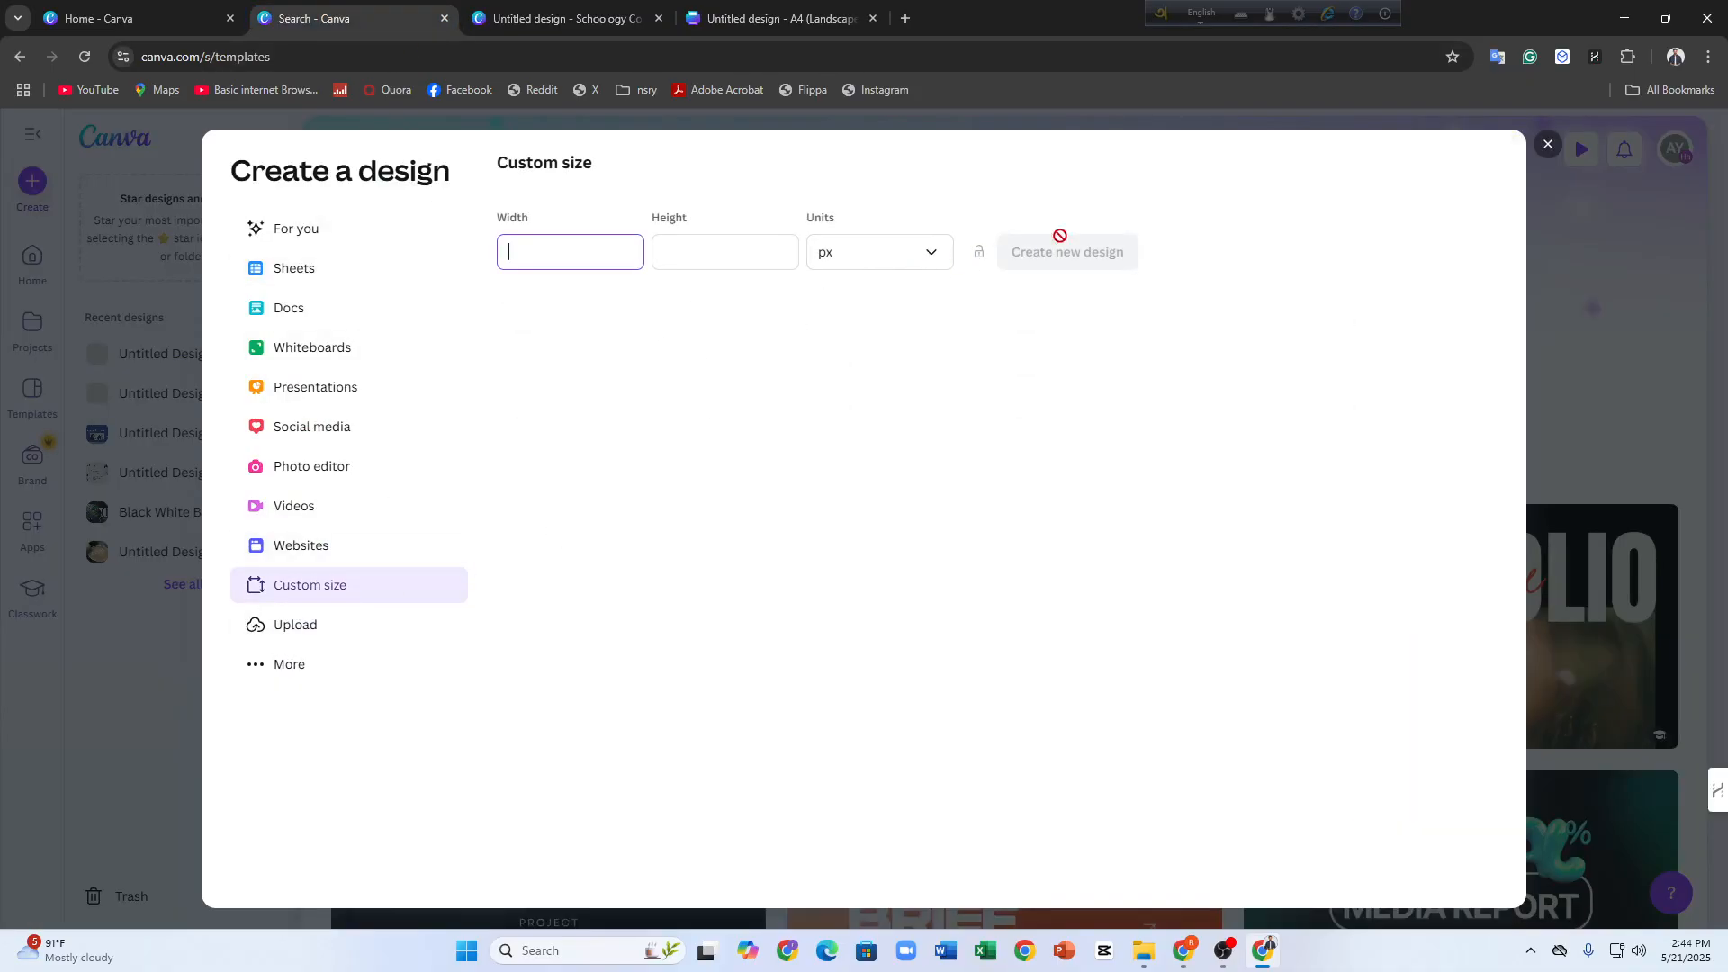
left_click(854, 256)
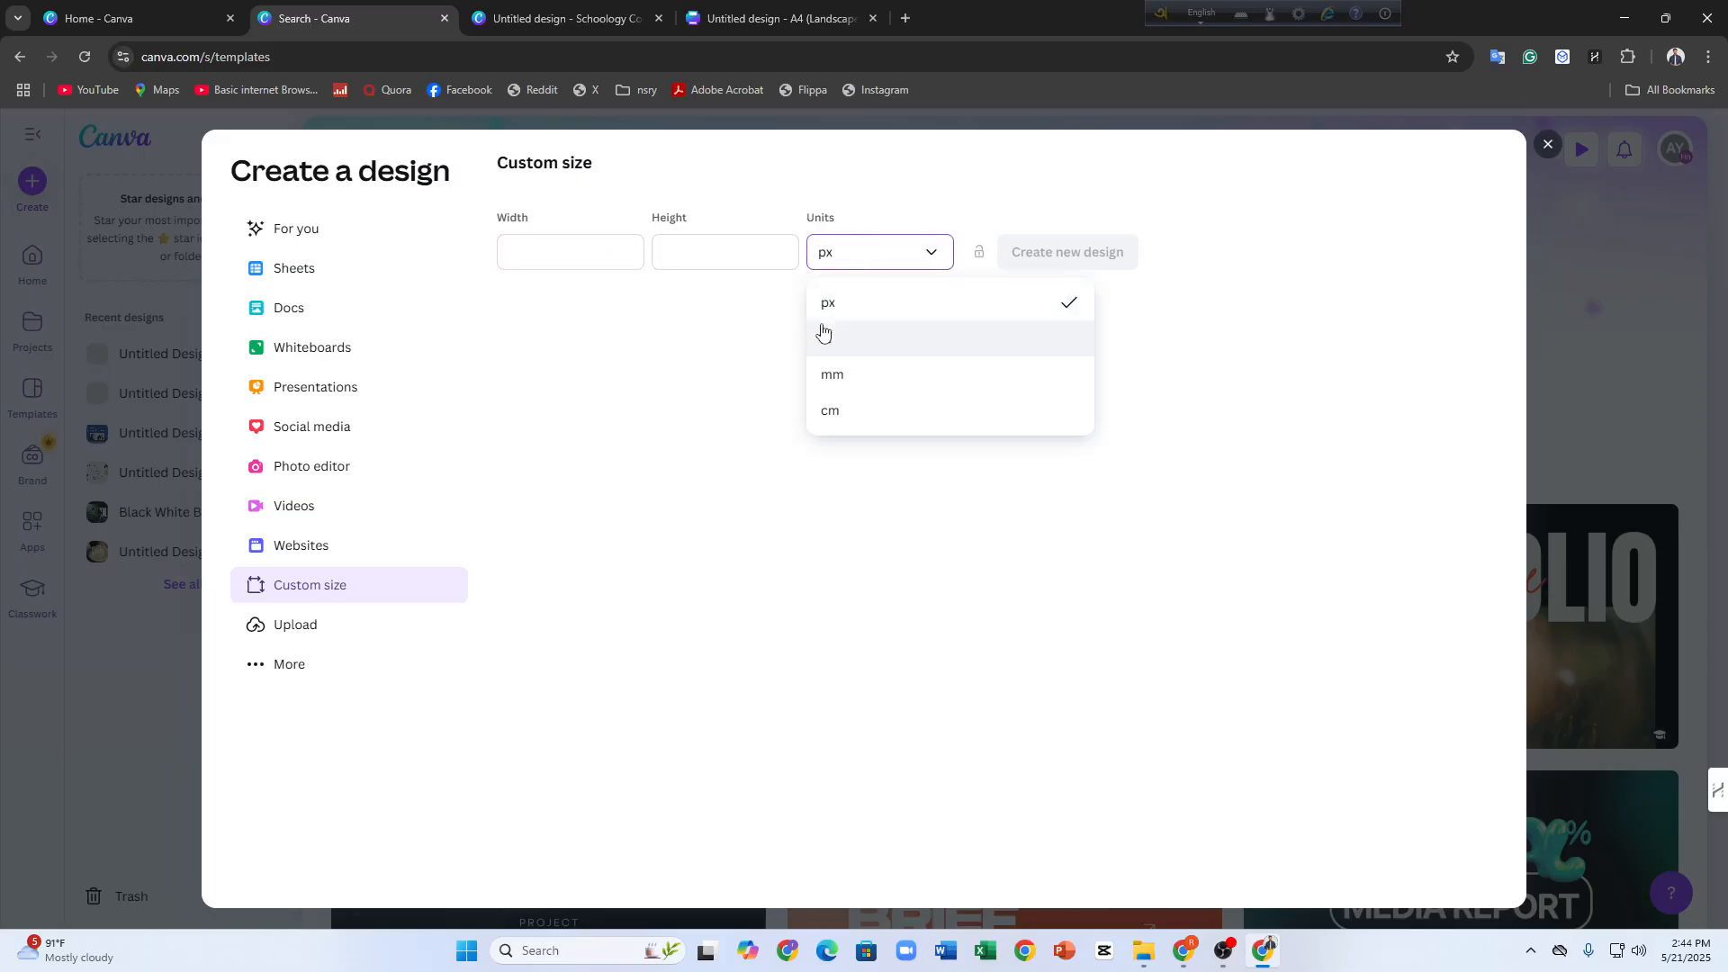
left_click(296, 623)
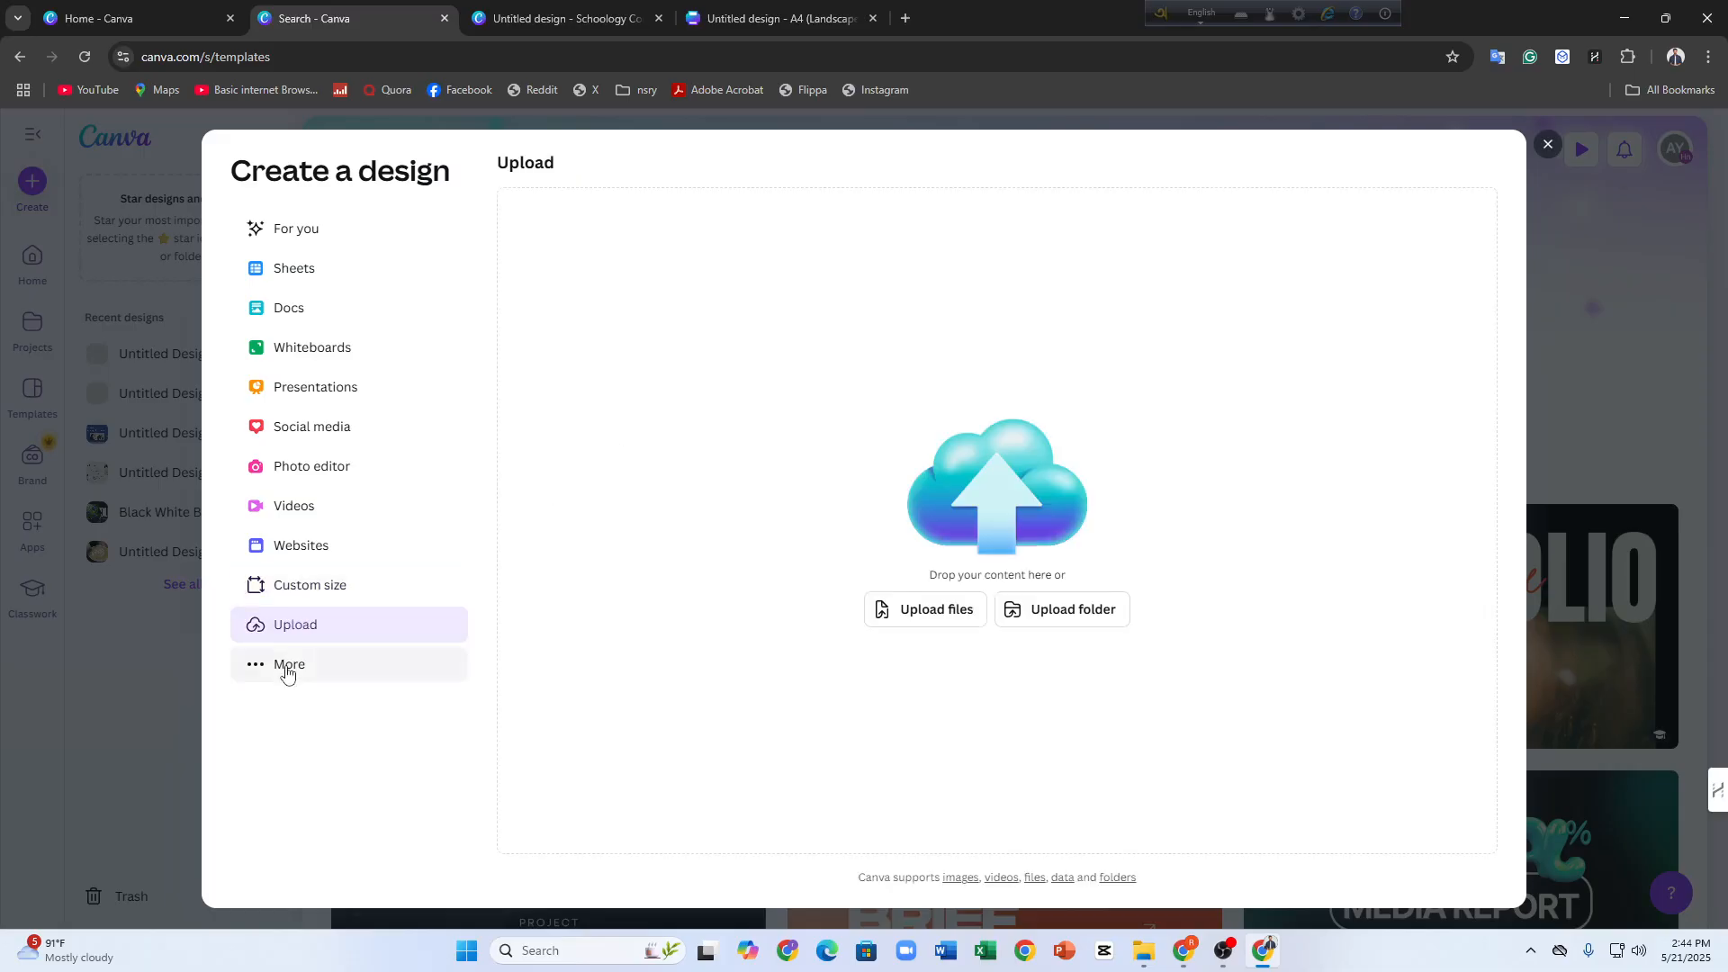
left_click(287, 671)
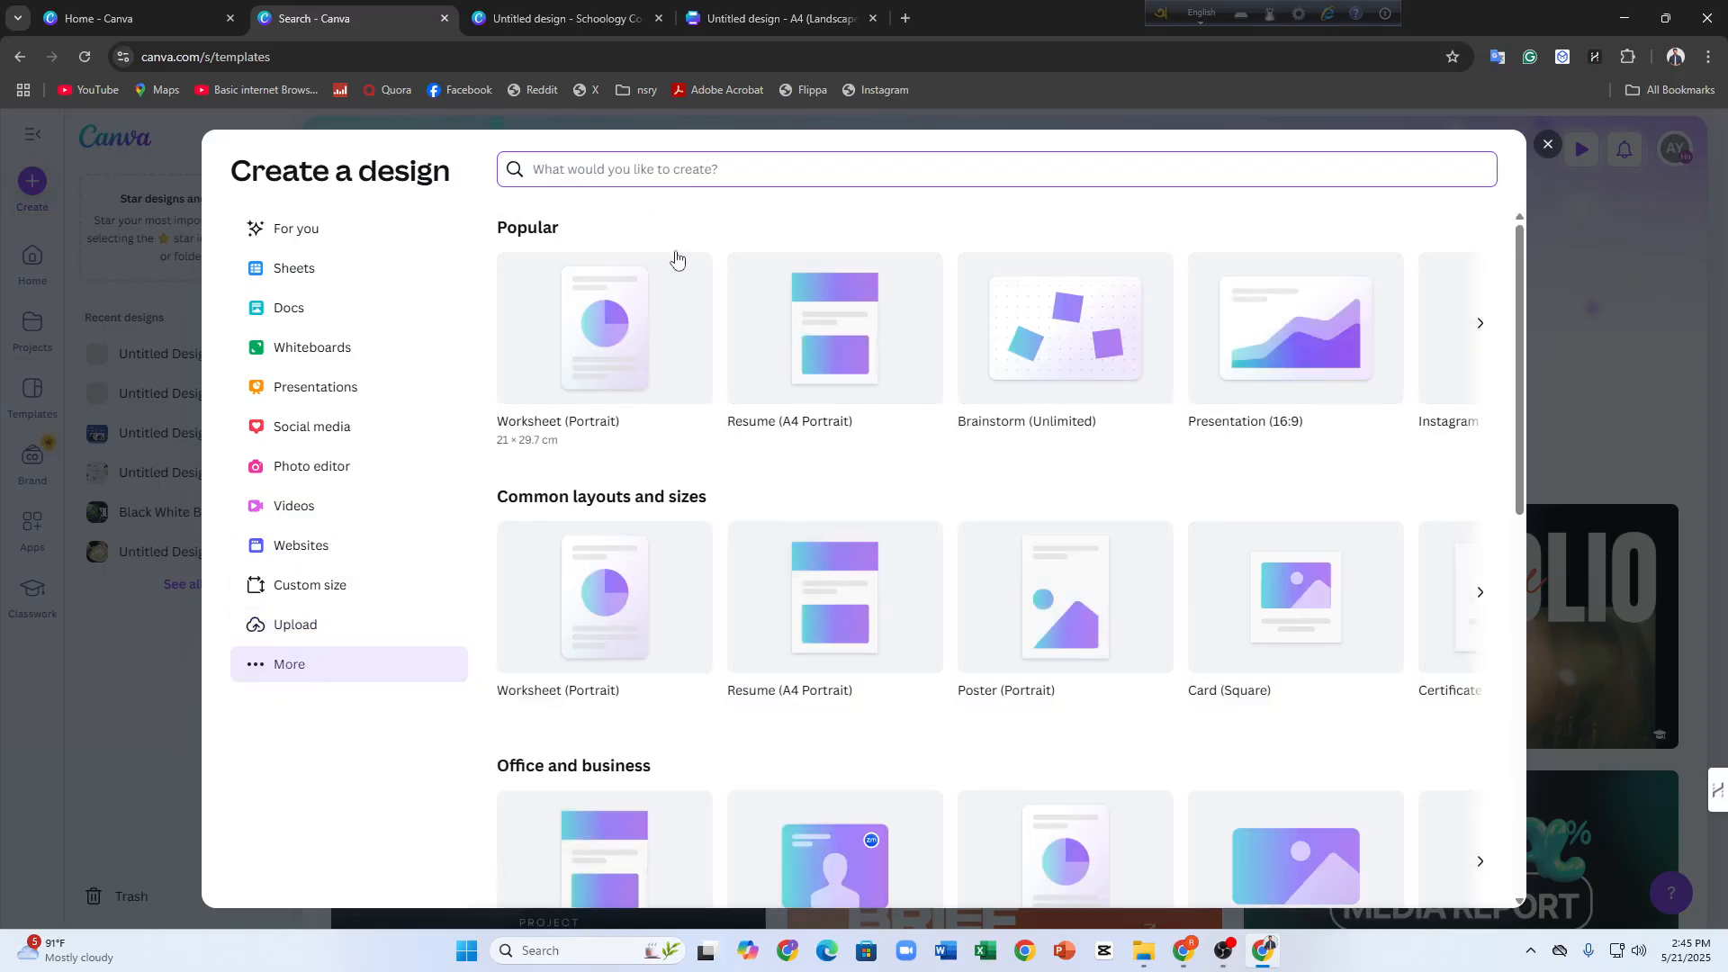
Search the full list of design types for "course", browse the results, and leave the design creation dialog
type("coul")
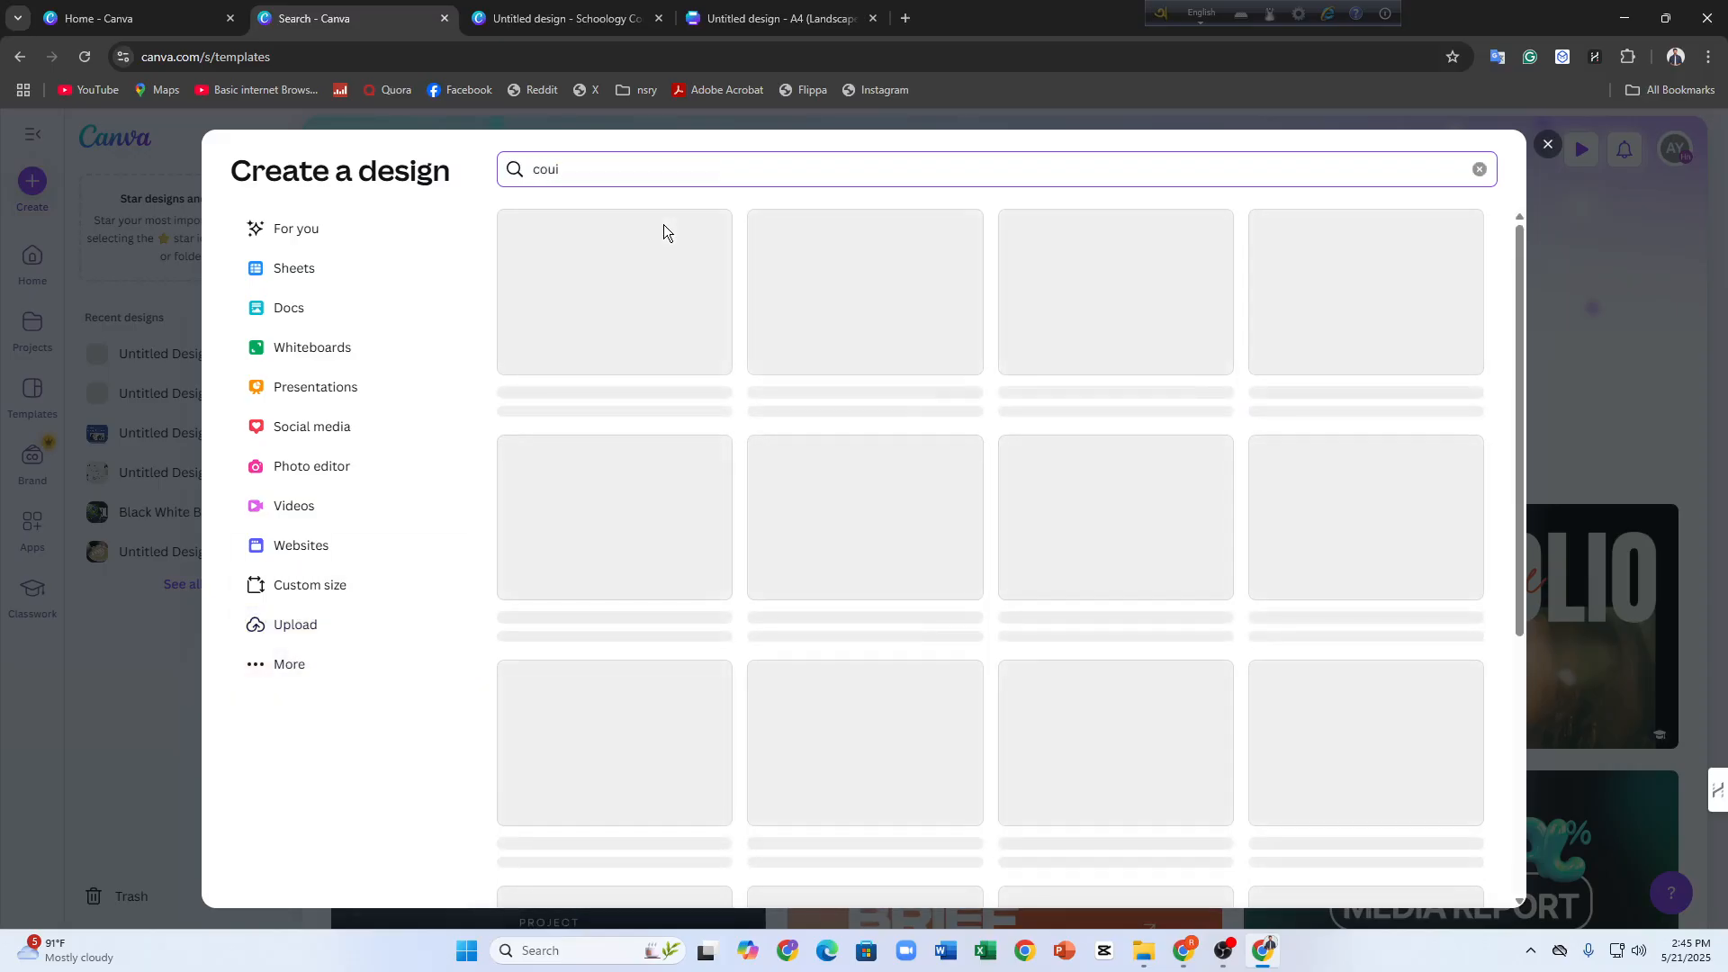
key("BackSpace")
type("rse")
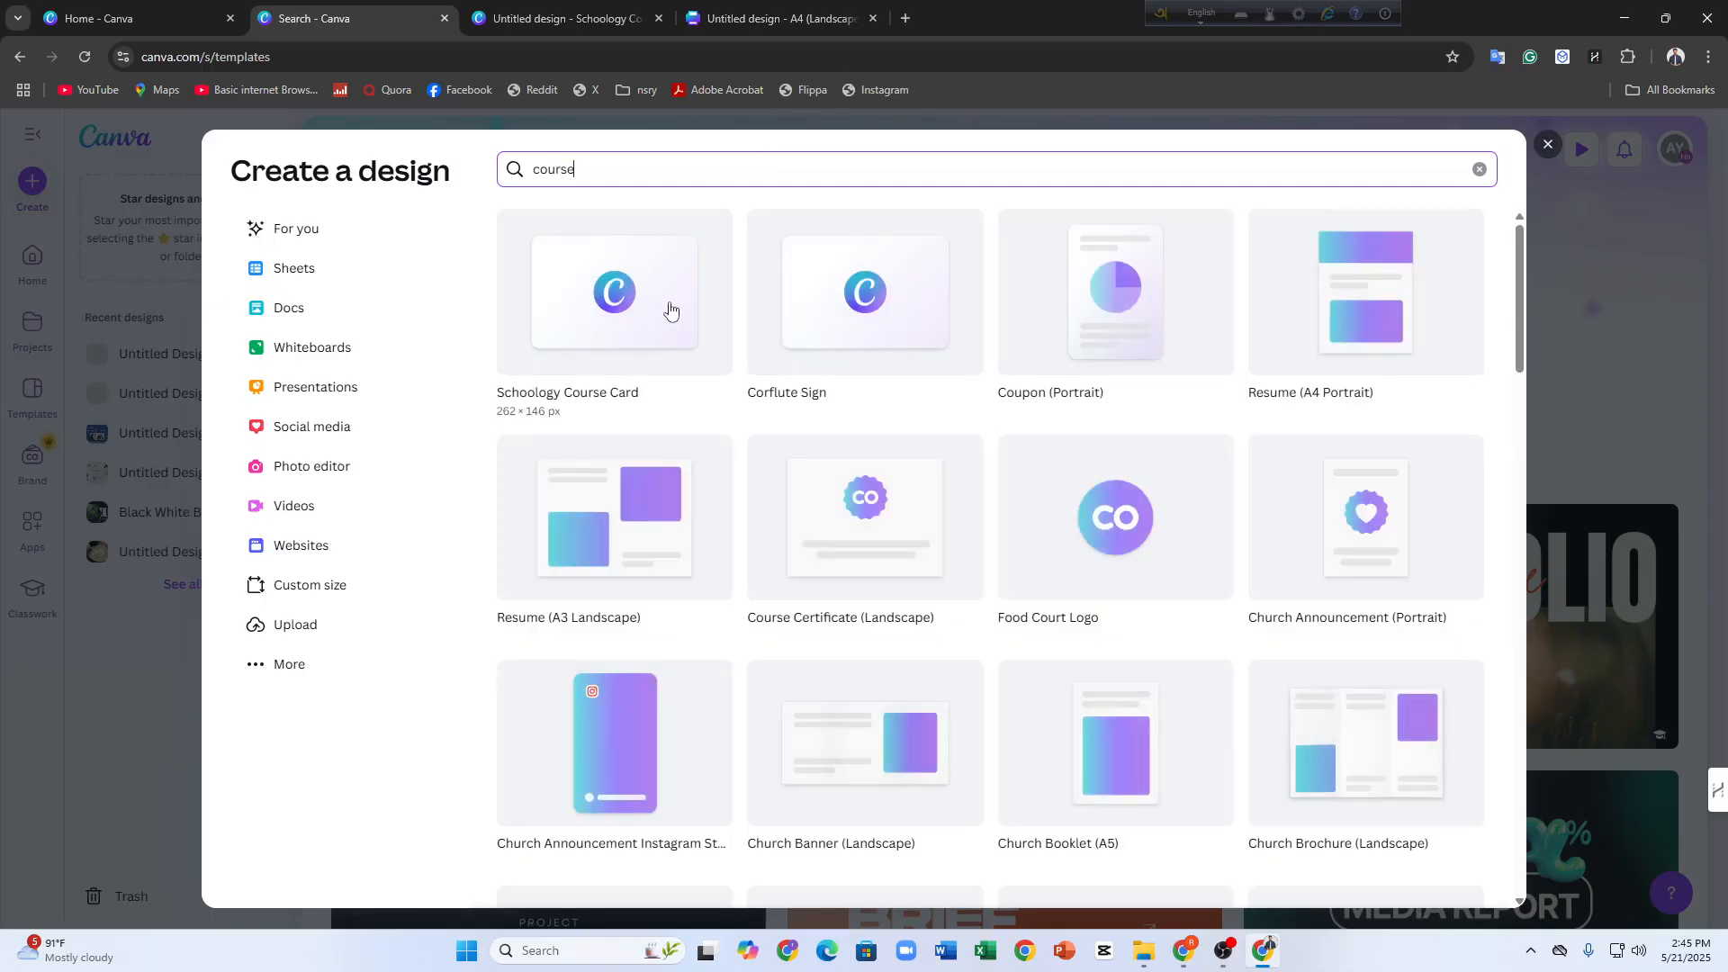
scroll(758, 502, "down", 2)
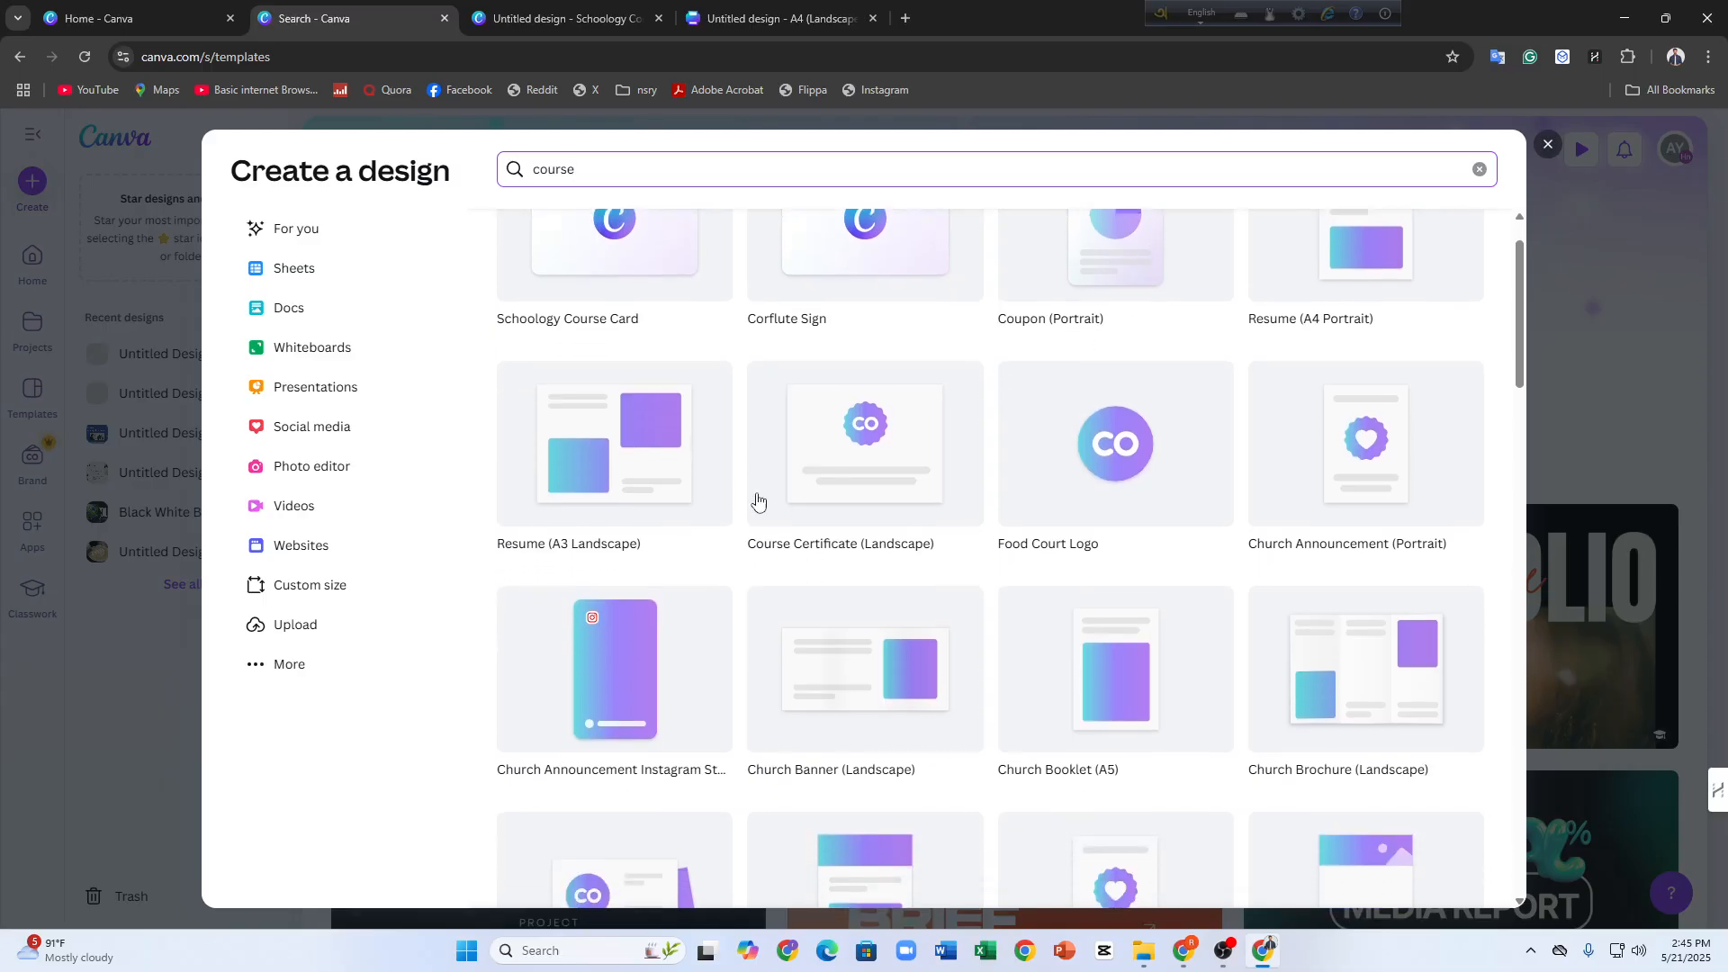
scroll(758, 501, "down", 4)
scroll(756, 478, "up", 5)
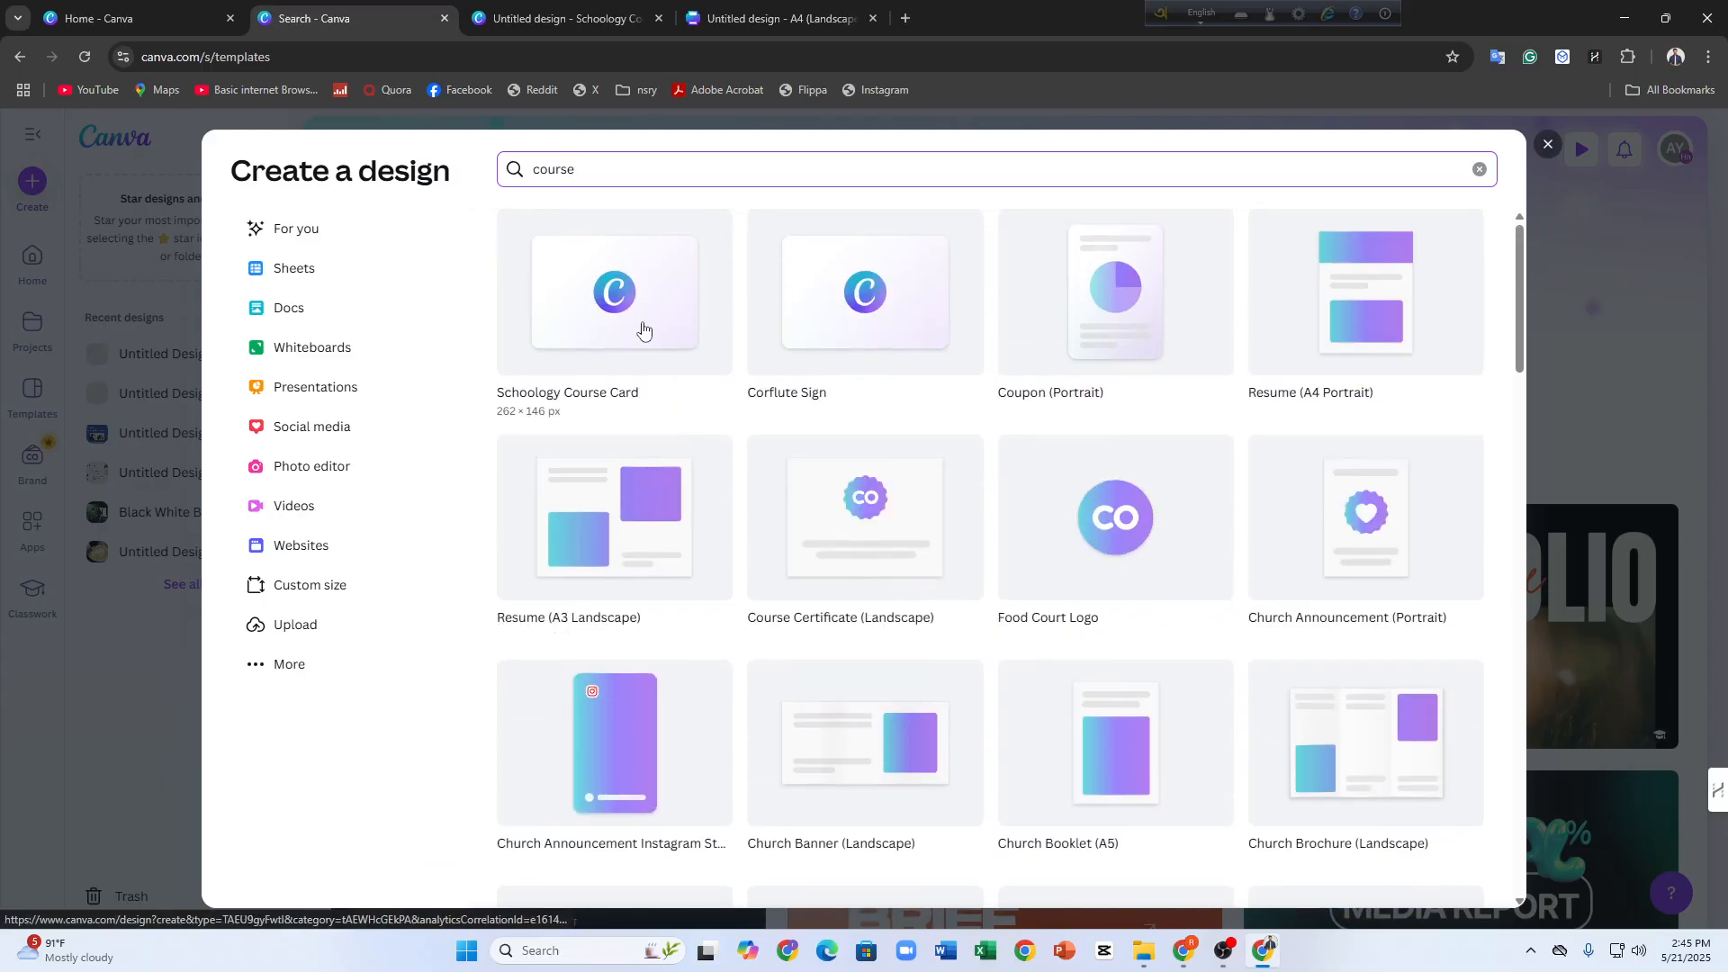
scroll(1124, 554, "down", 8)
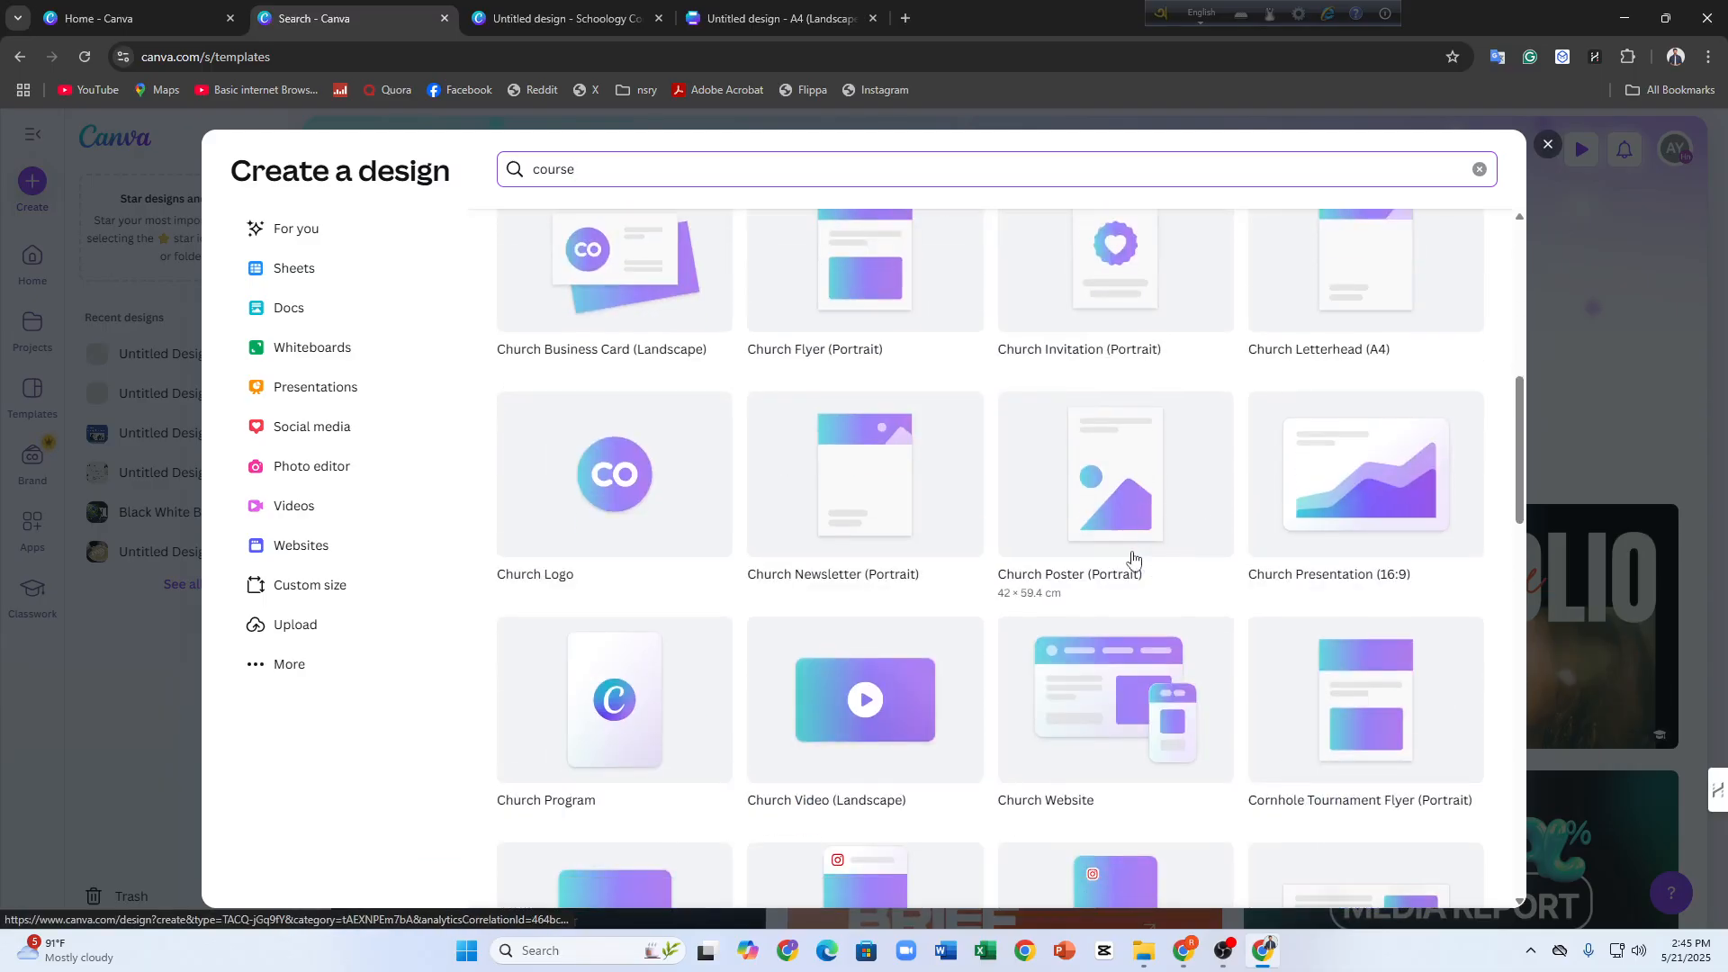
key("Escape")
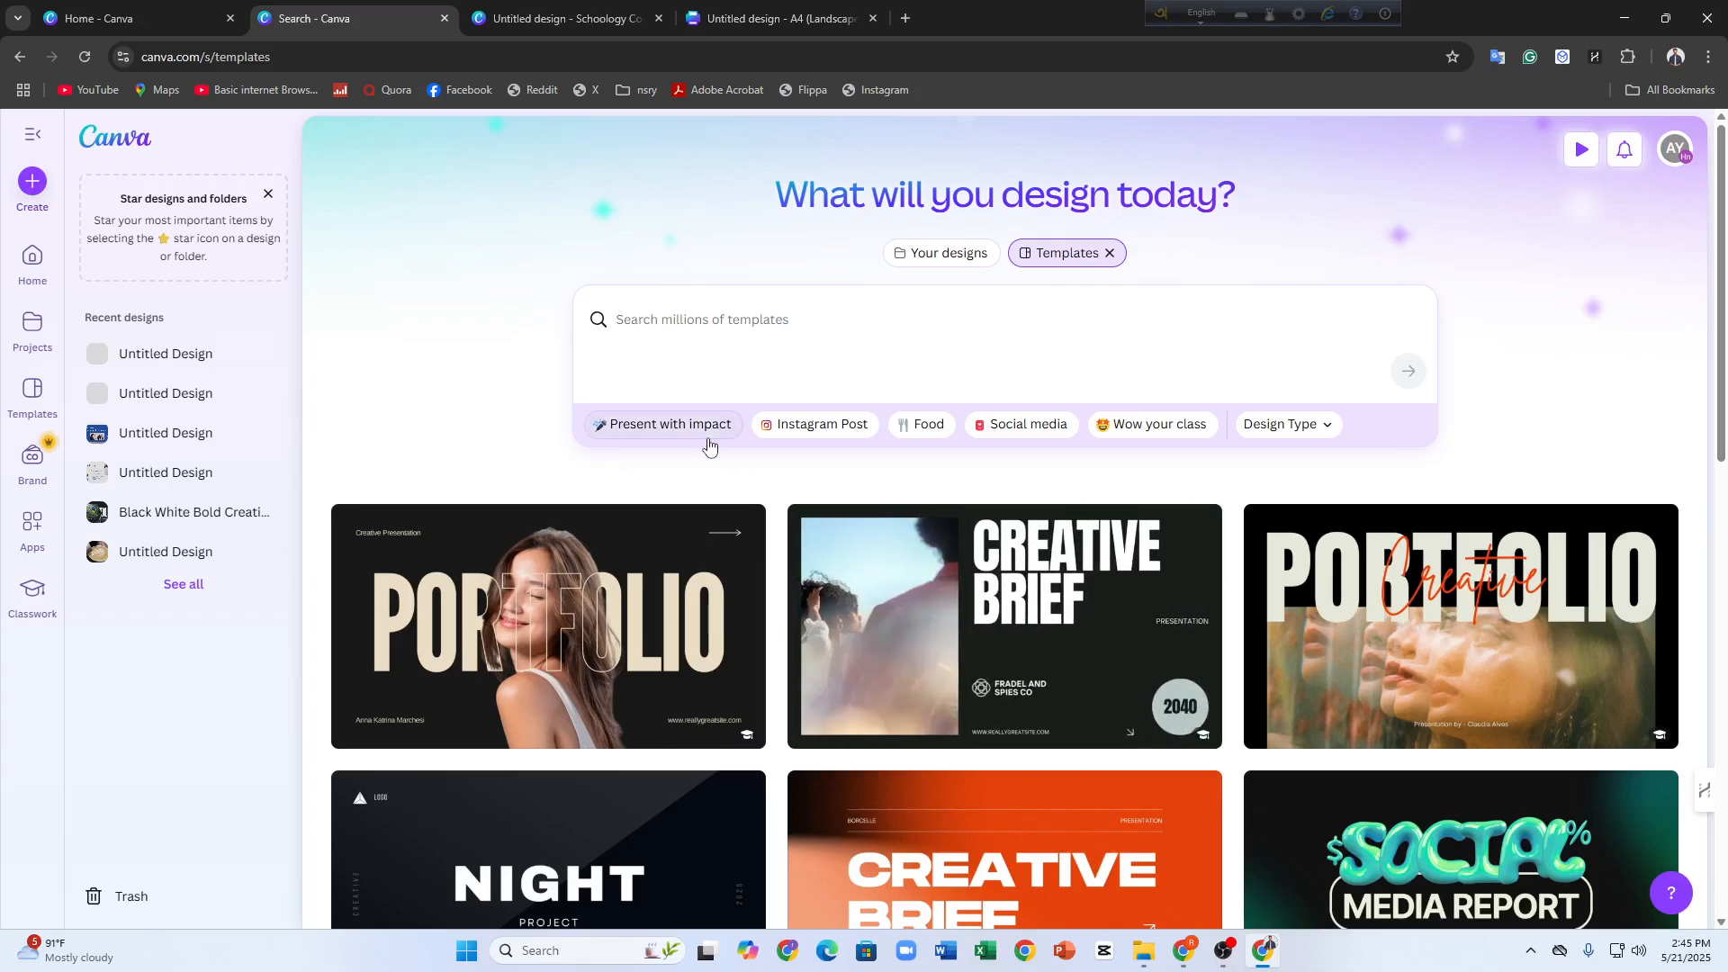
Go to the saved projects and search all own content for "canva courses"
left_click(24, 335)
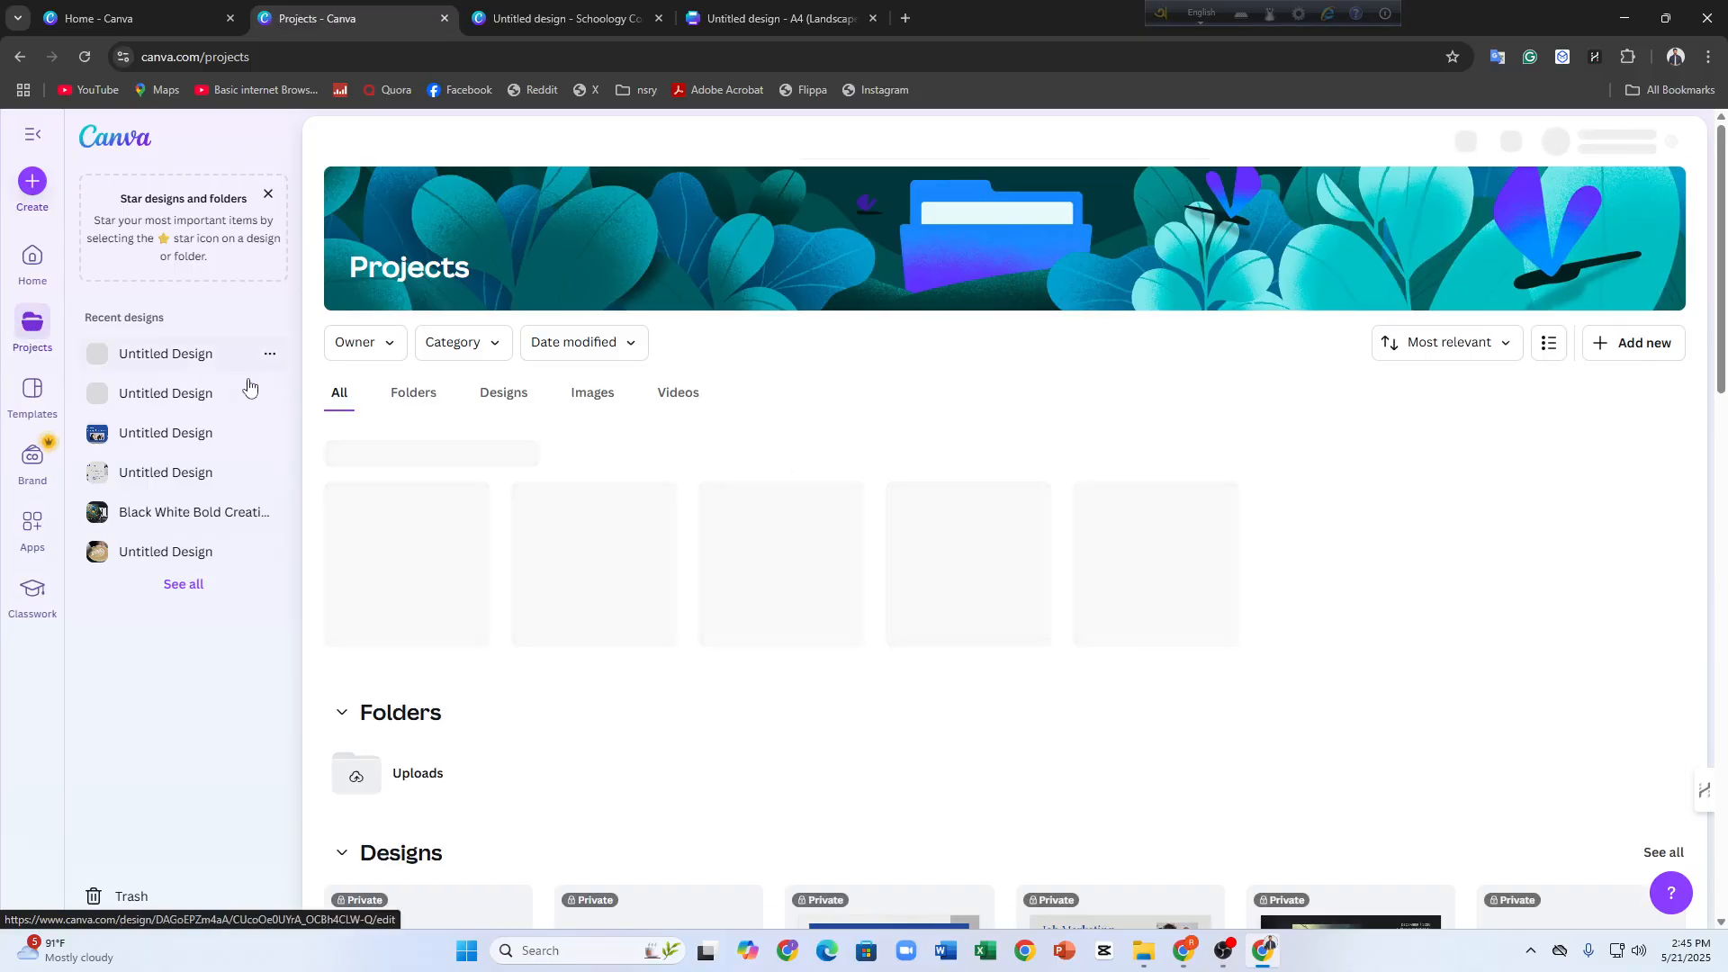
left_click(855, 144)
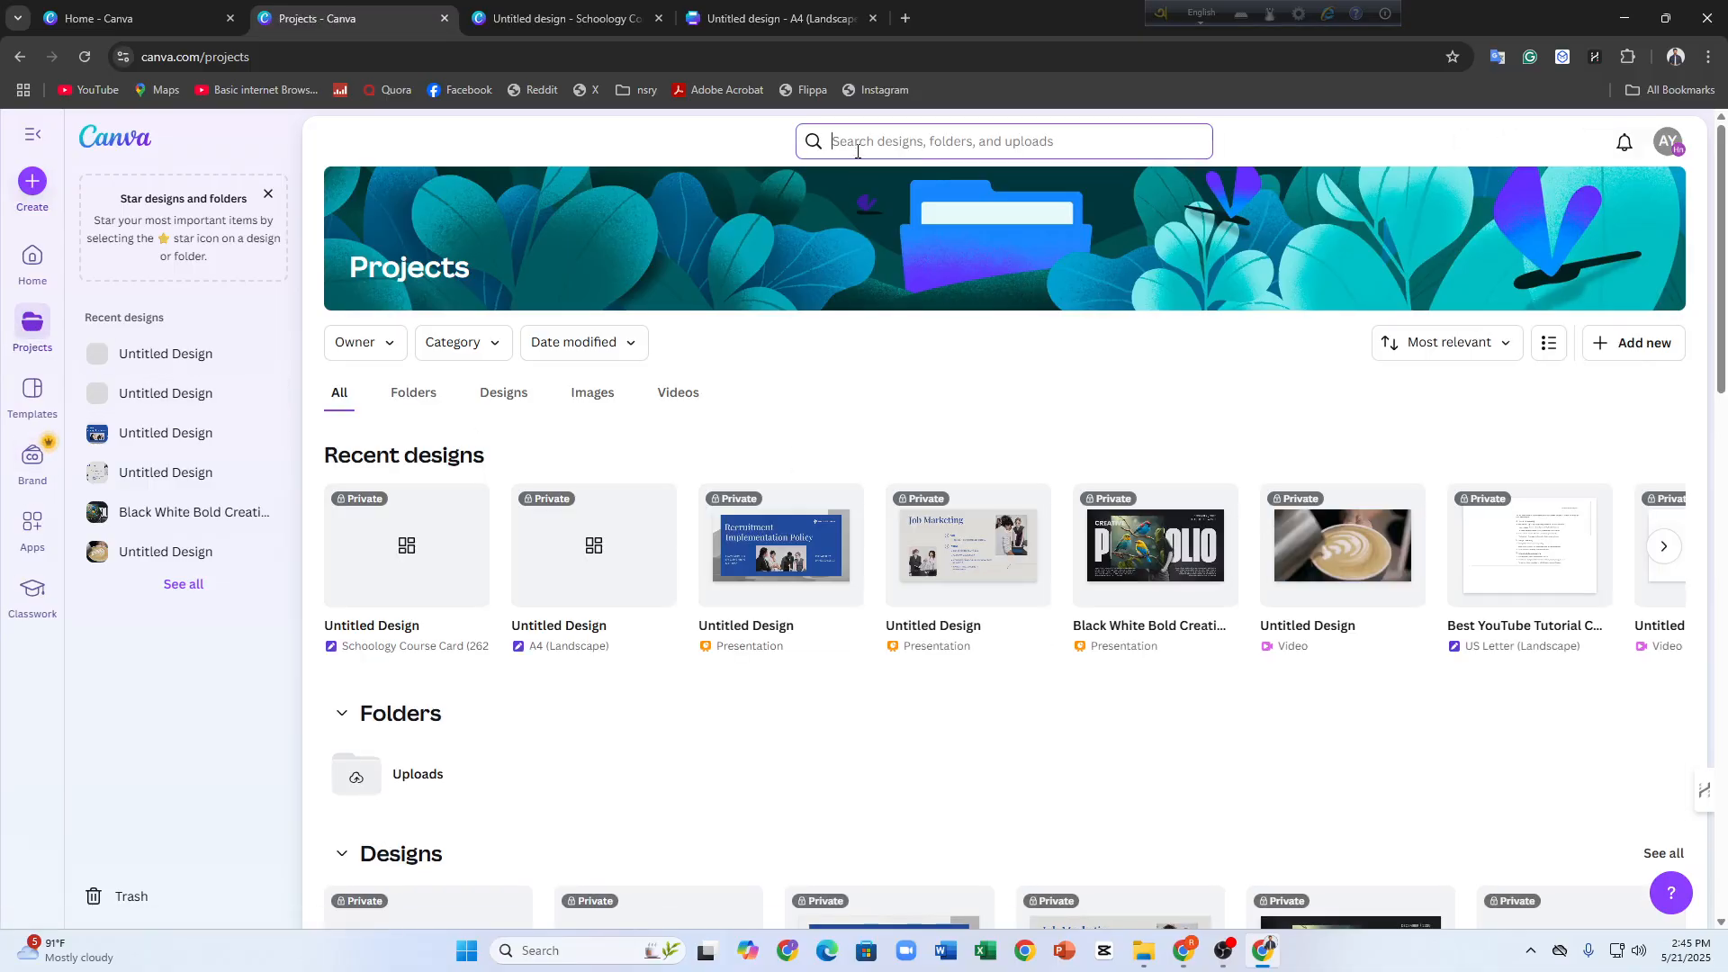
type("dourse")
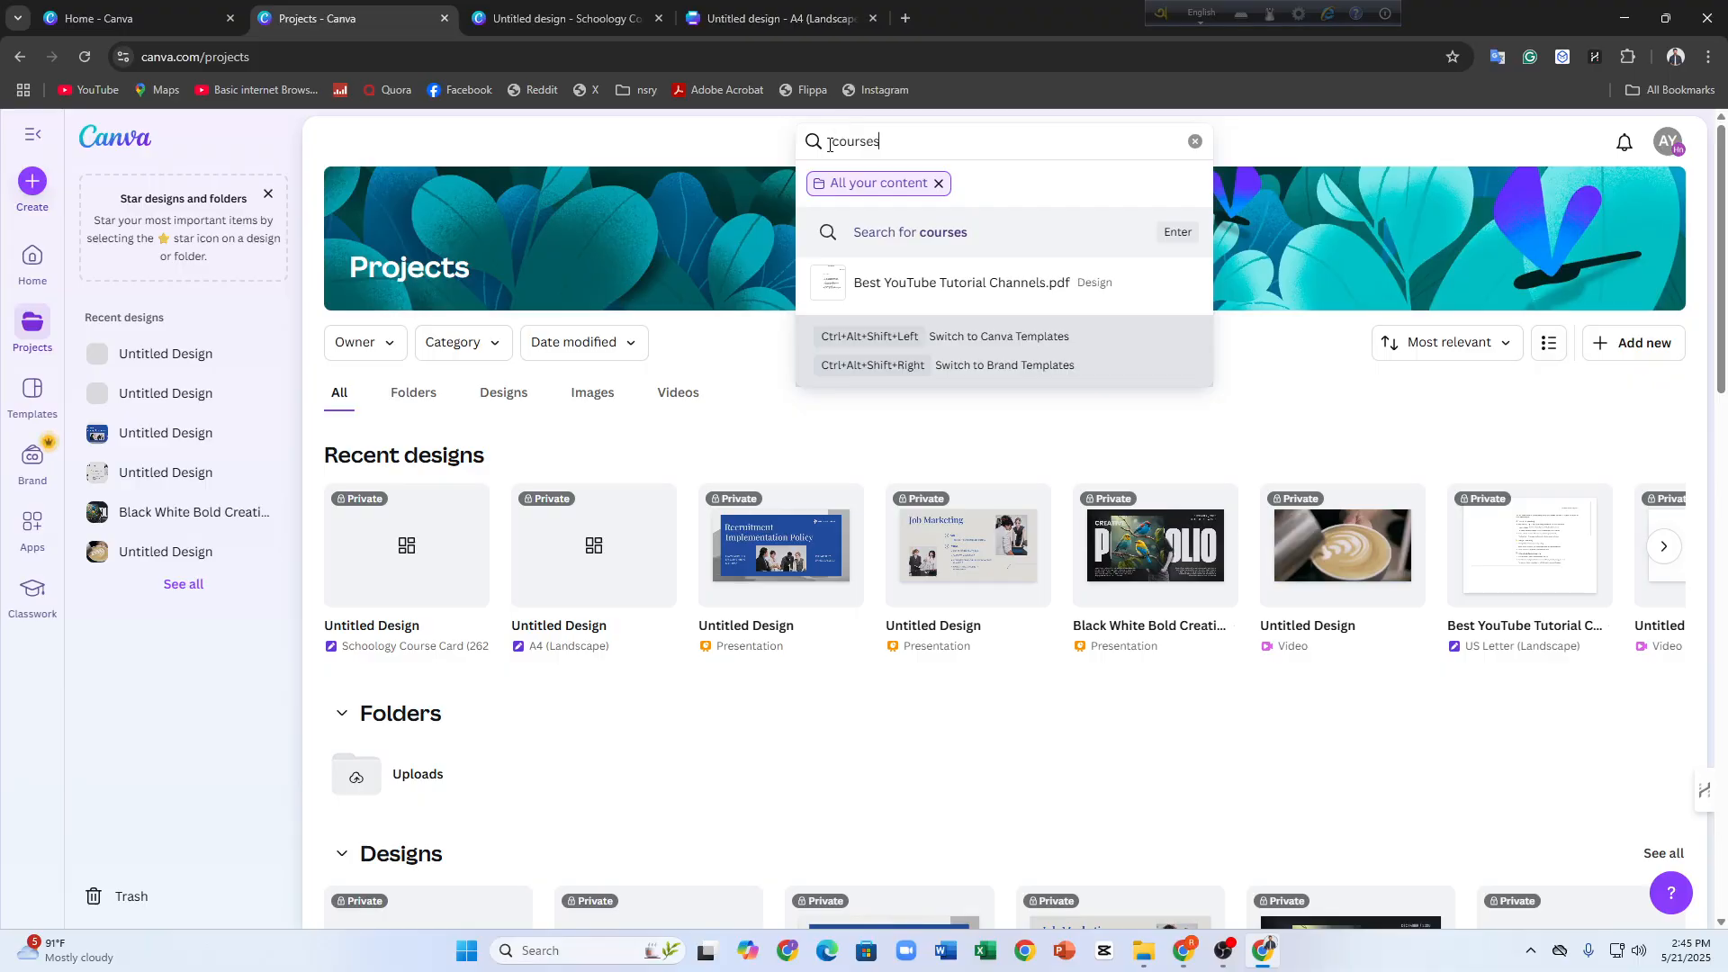
type("scanva")
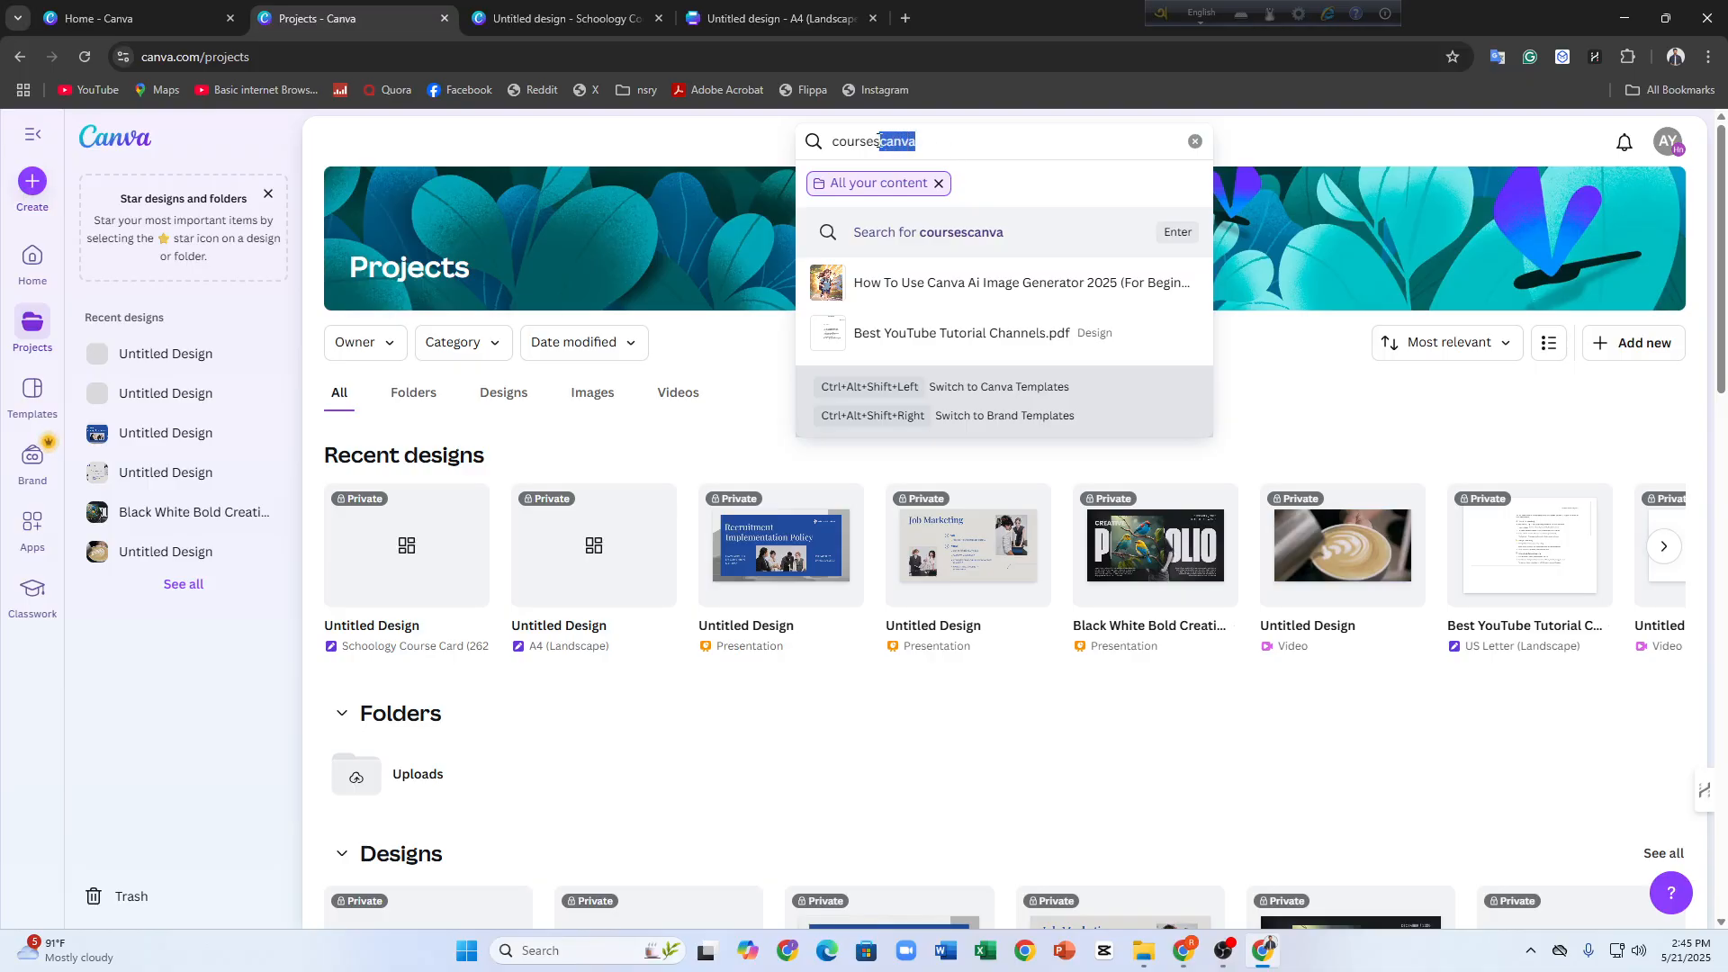
key("BackSpace")
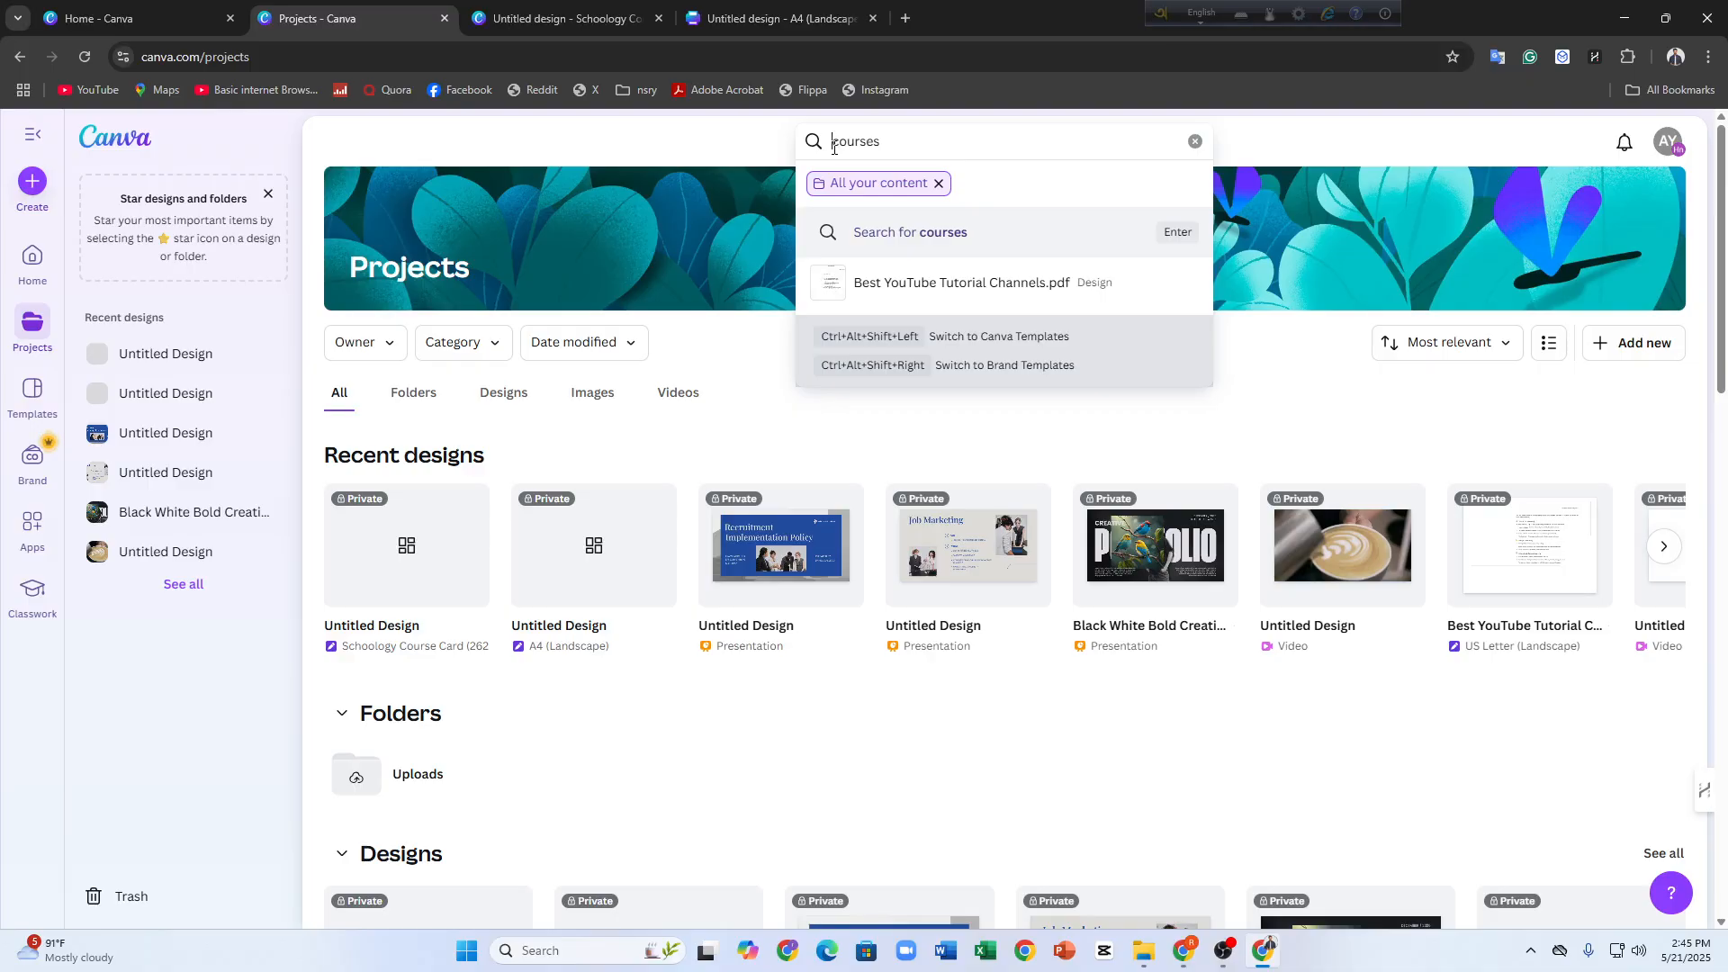
left_click(834, 146)
type("canva")
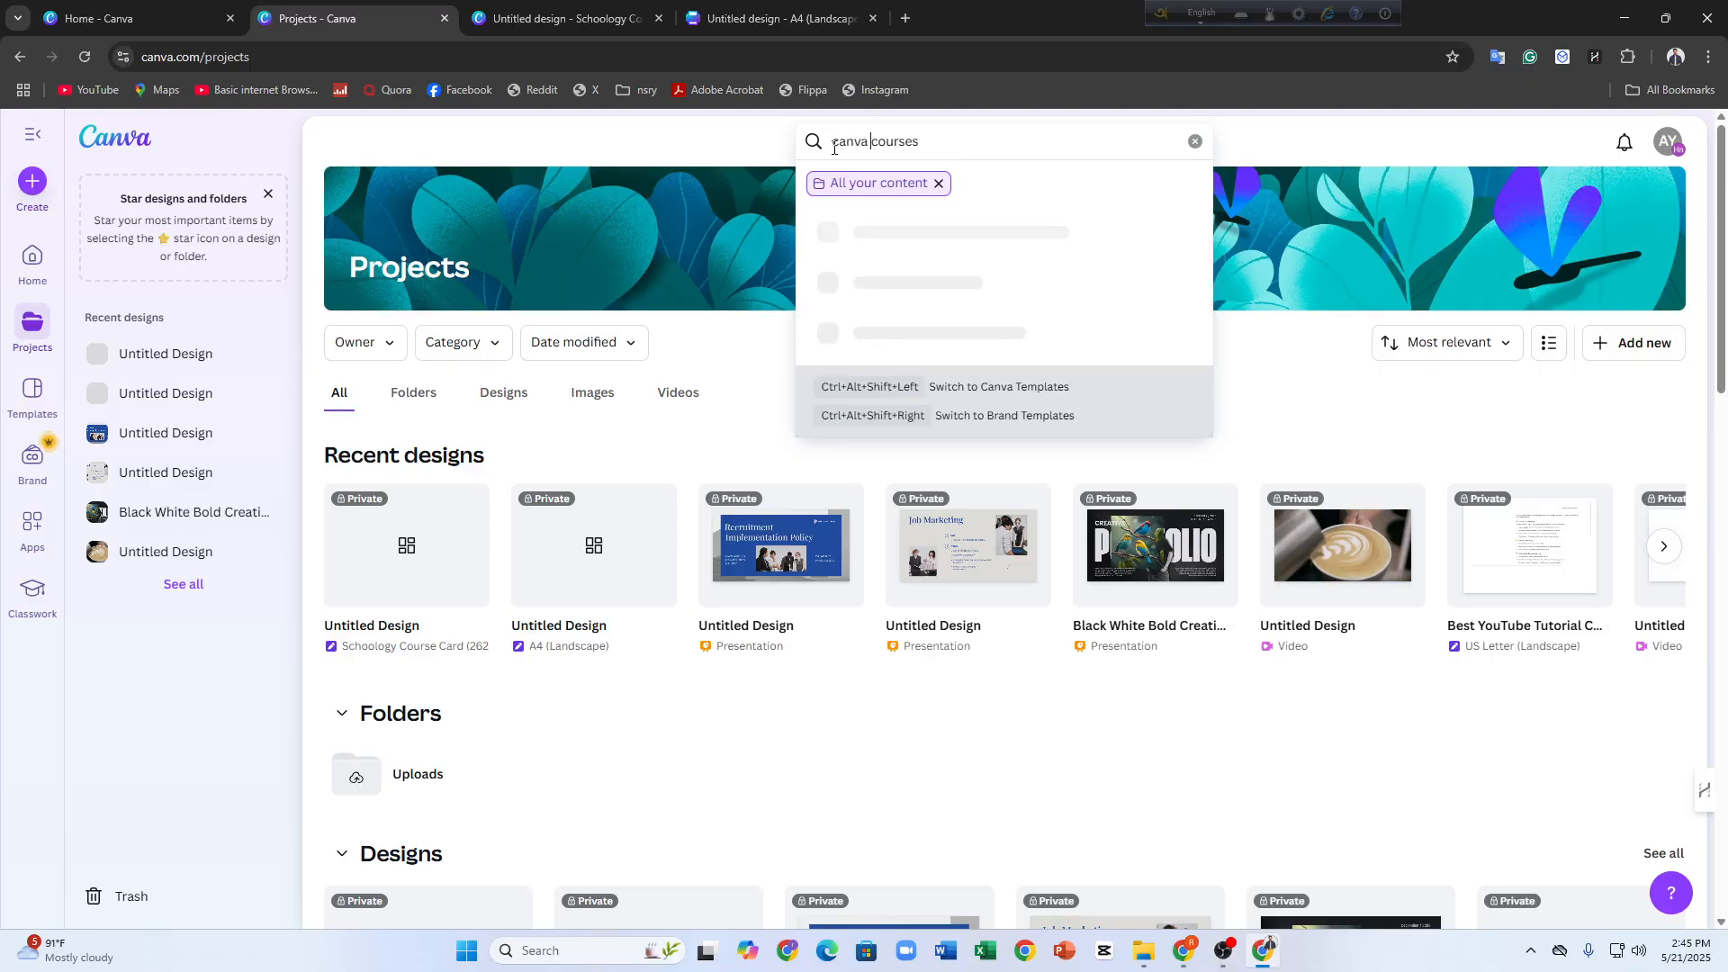
left_click(941, 236)
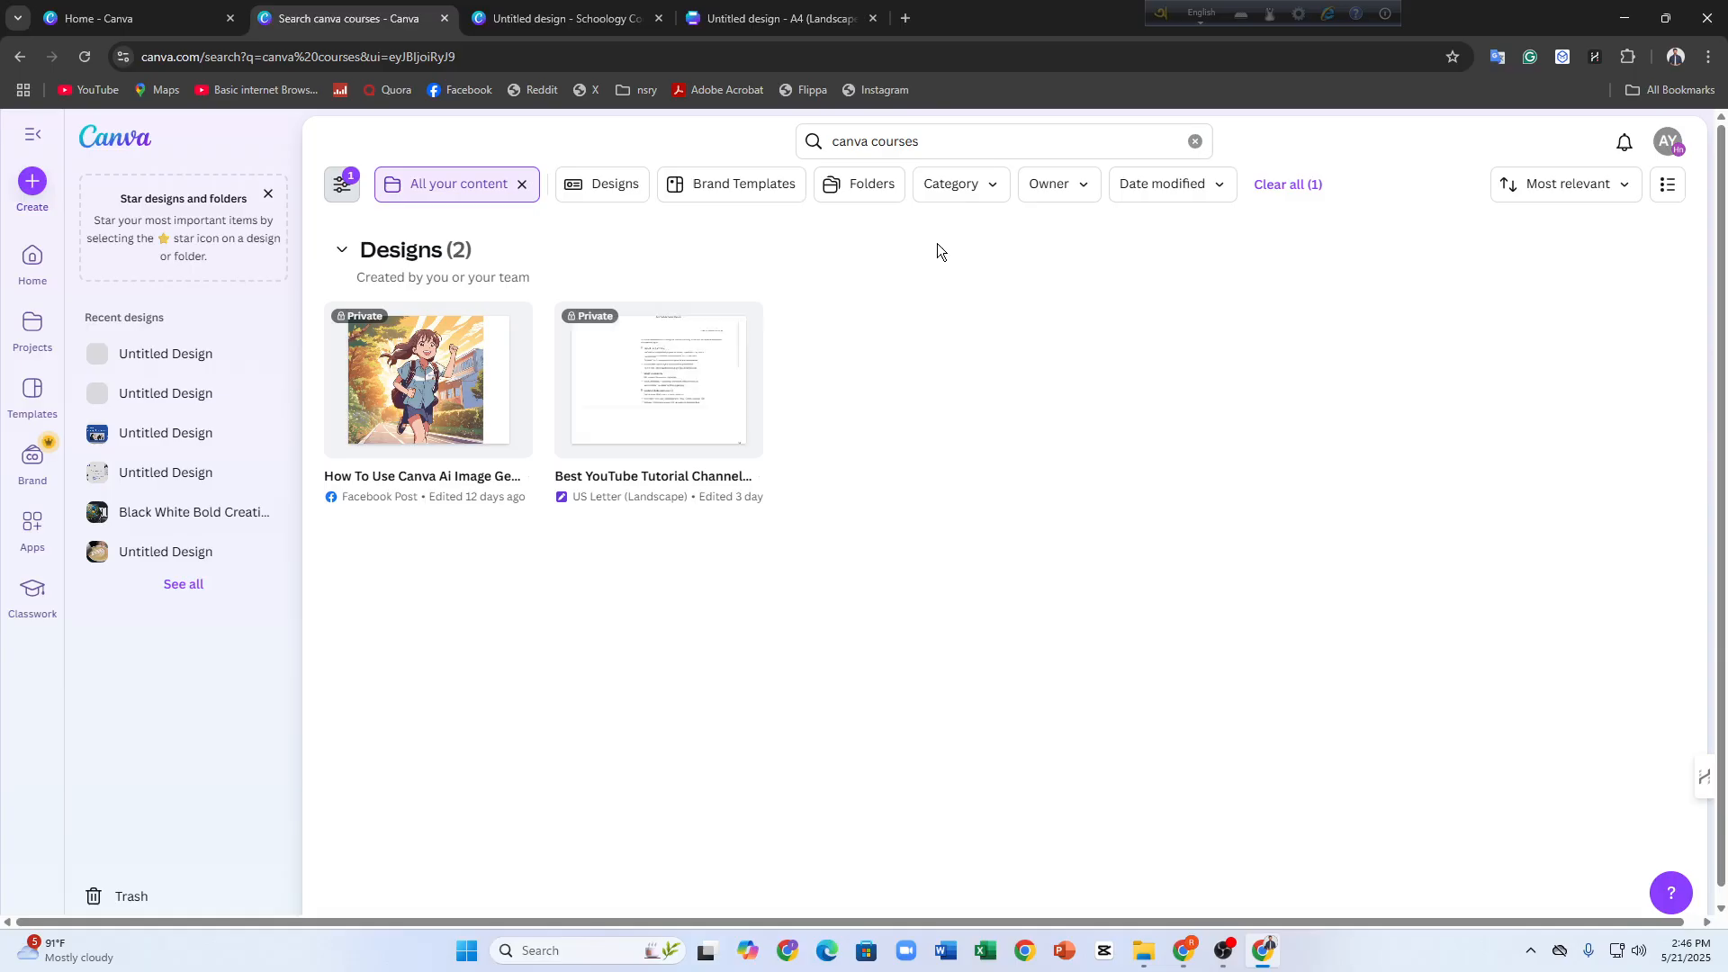
Open the Best YouTube Tutorial Channels design from the search results and look over its pages
left_click(655, 407)
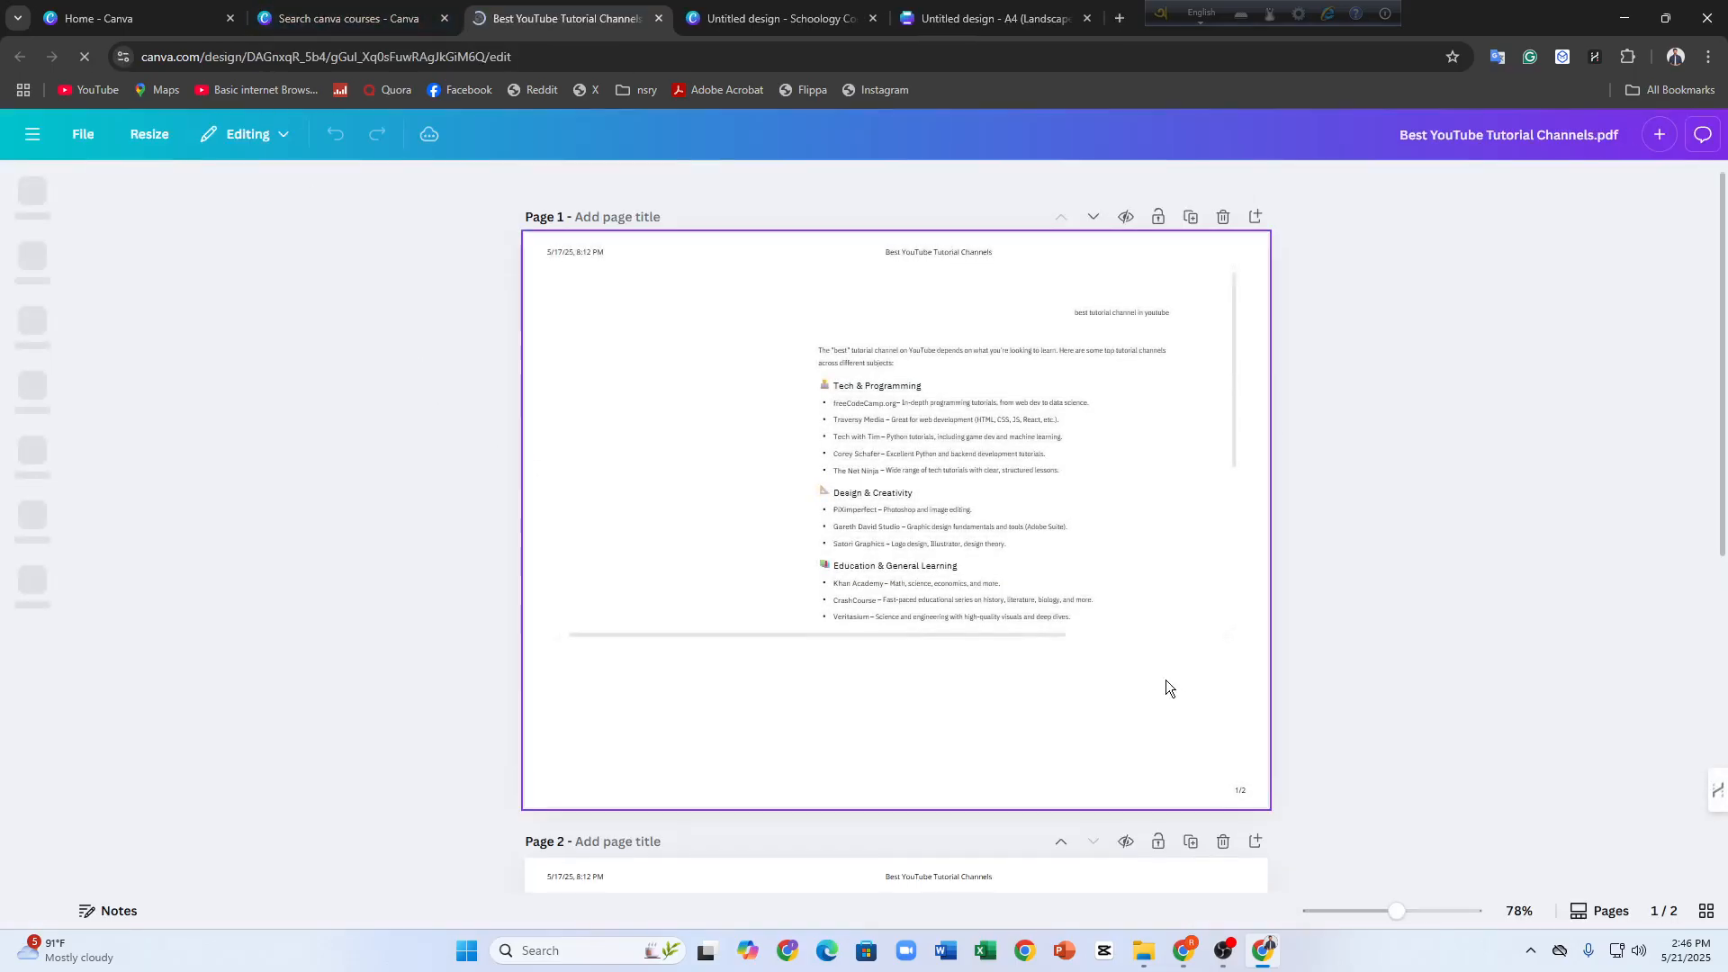
scroll(1164, 687, "down", 5)
scroll(927, 639, "up", 7)
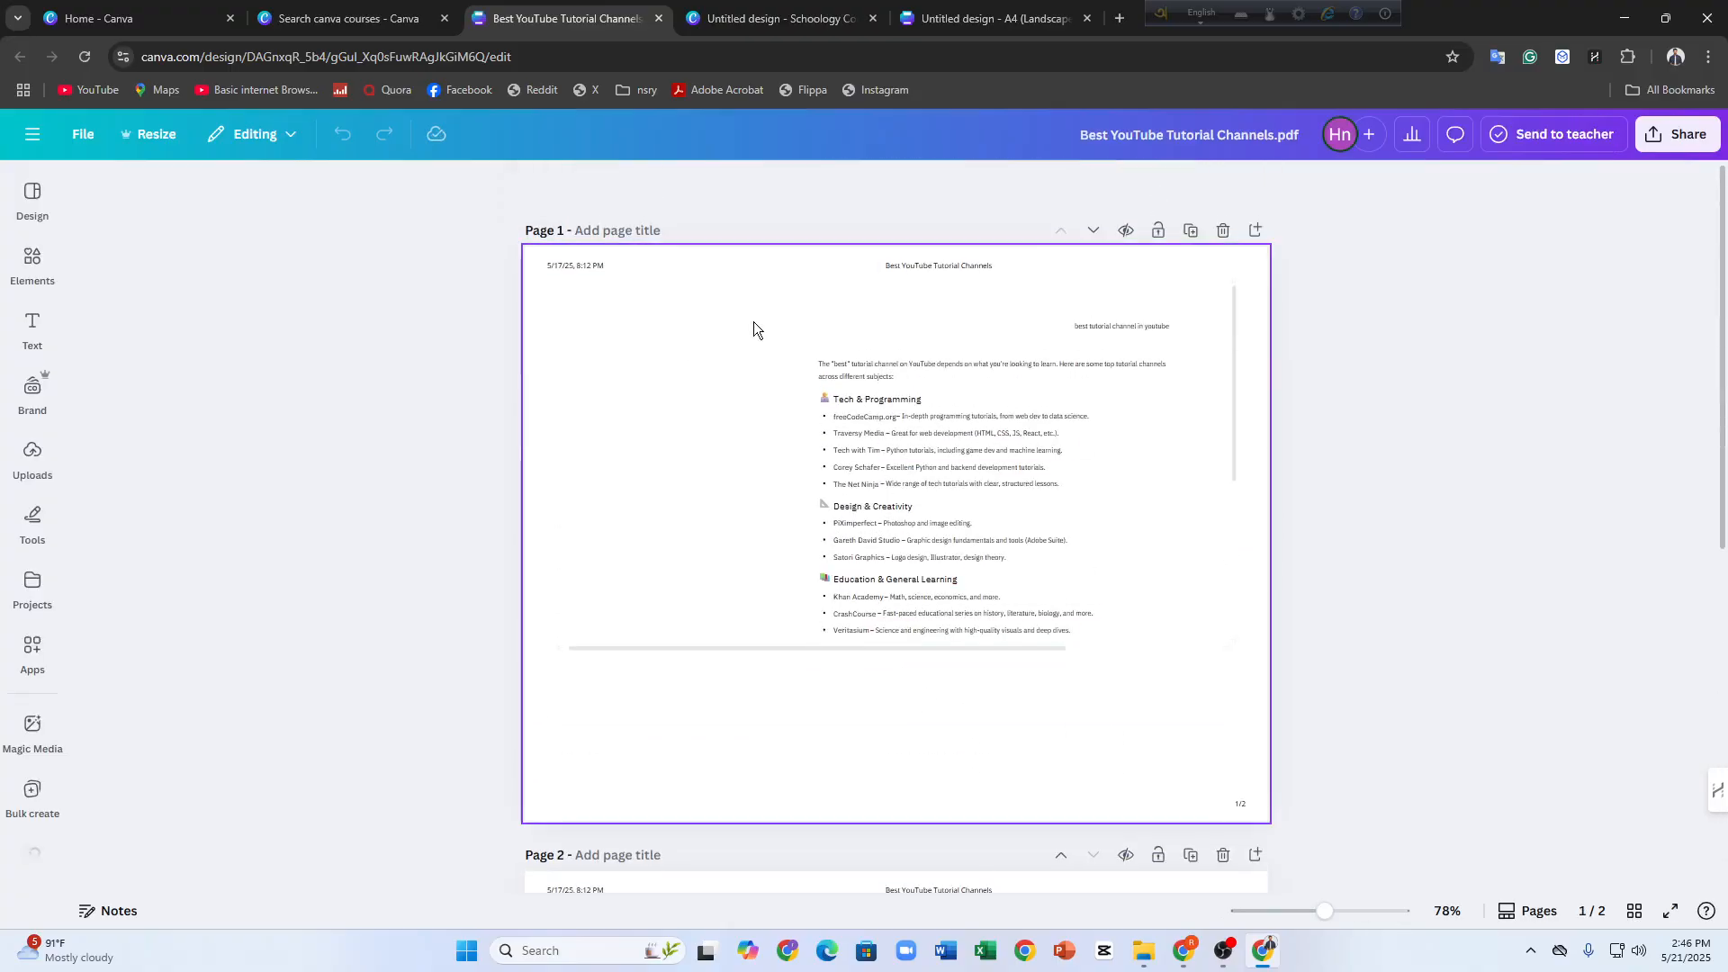
Create a blank A4 landscape design from the Cursive Handwriting Worksheet type and select its page
left_click(331, 5)
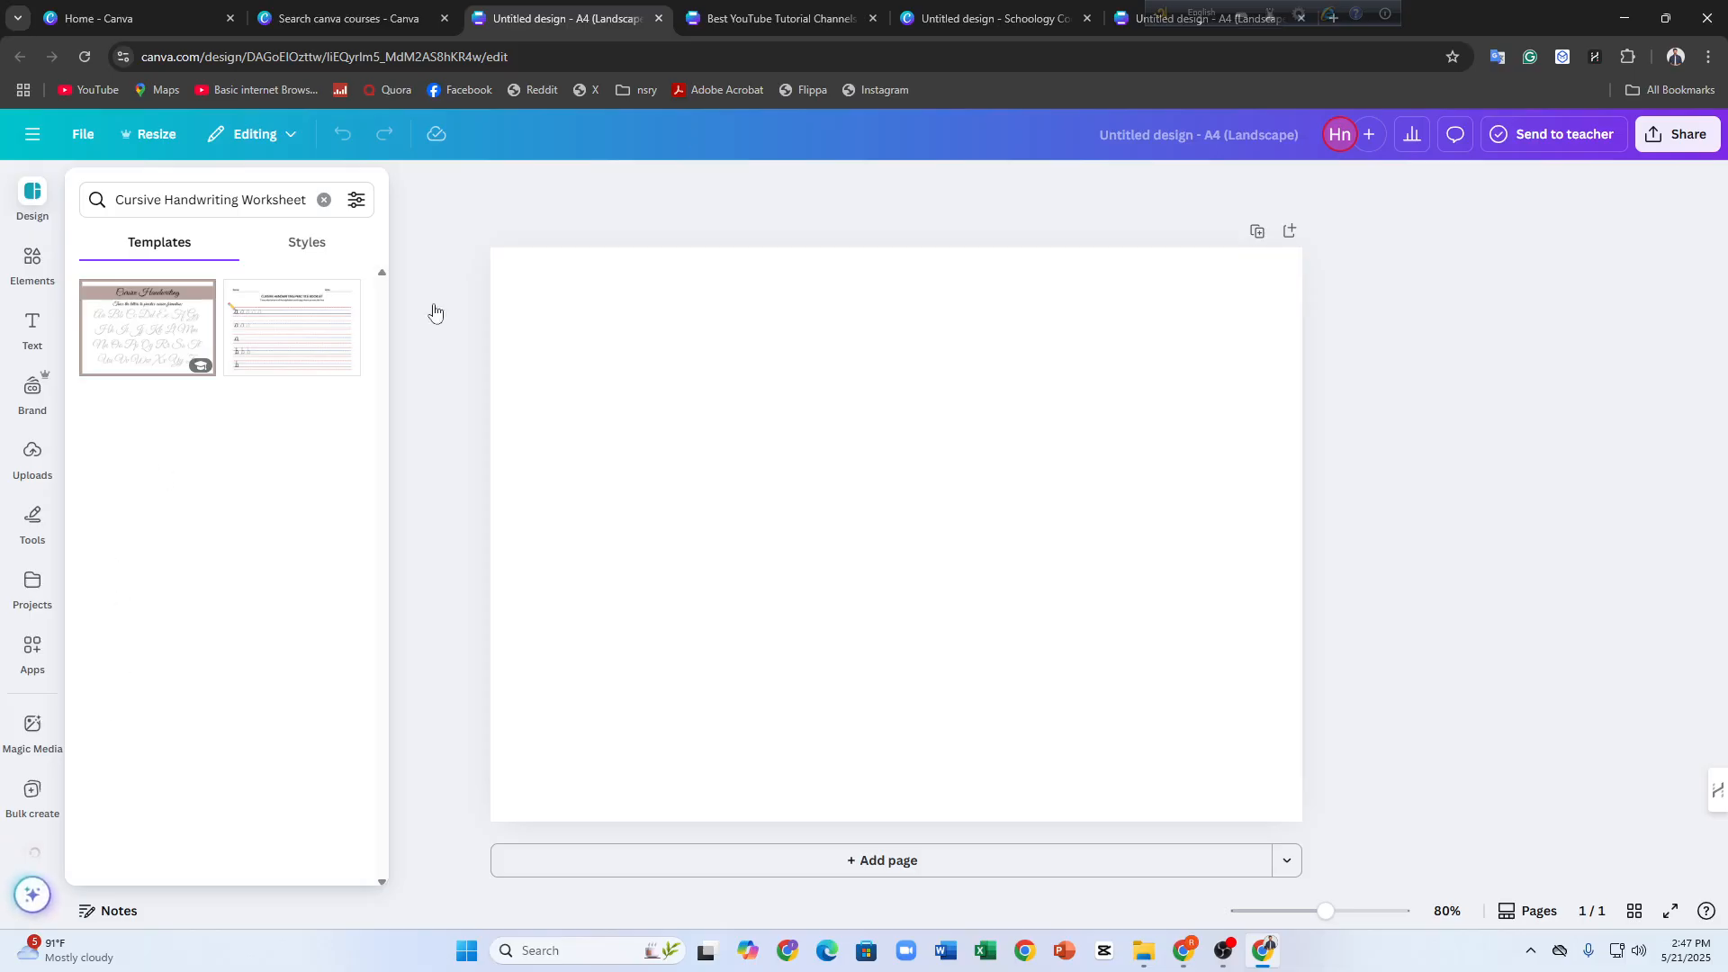
left_click(908, 418)
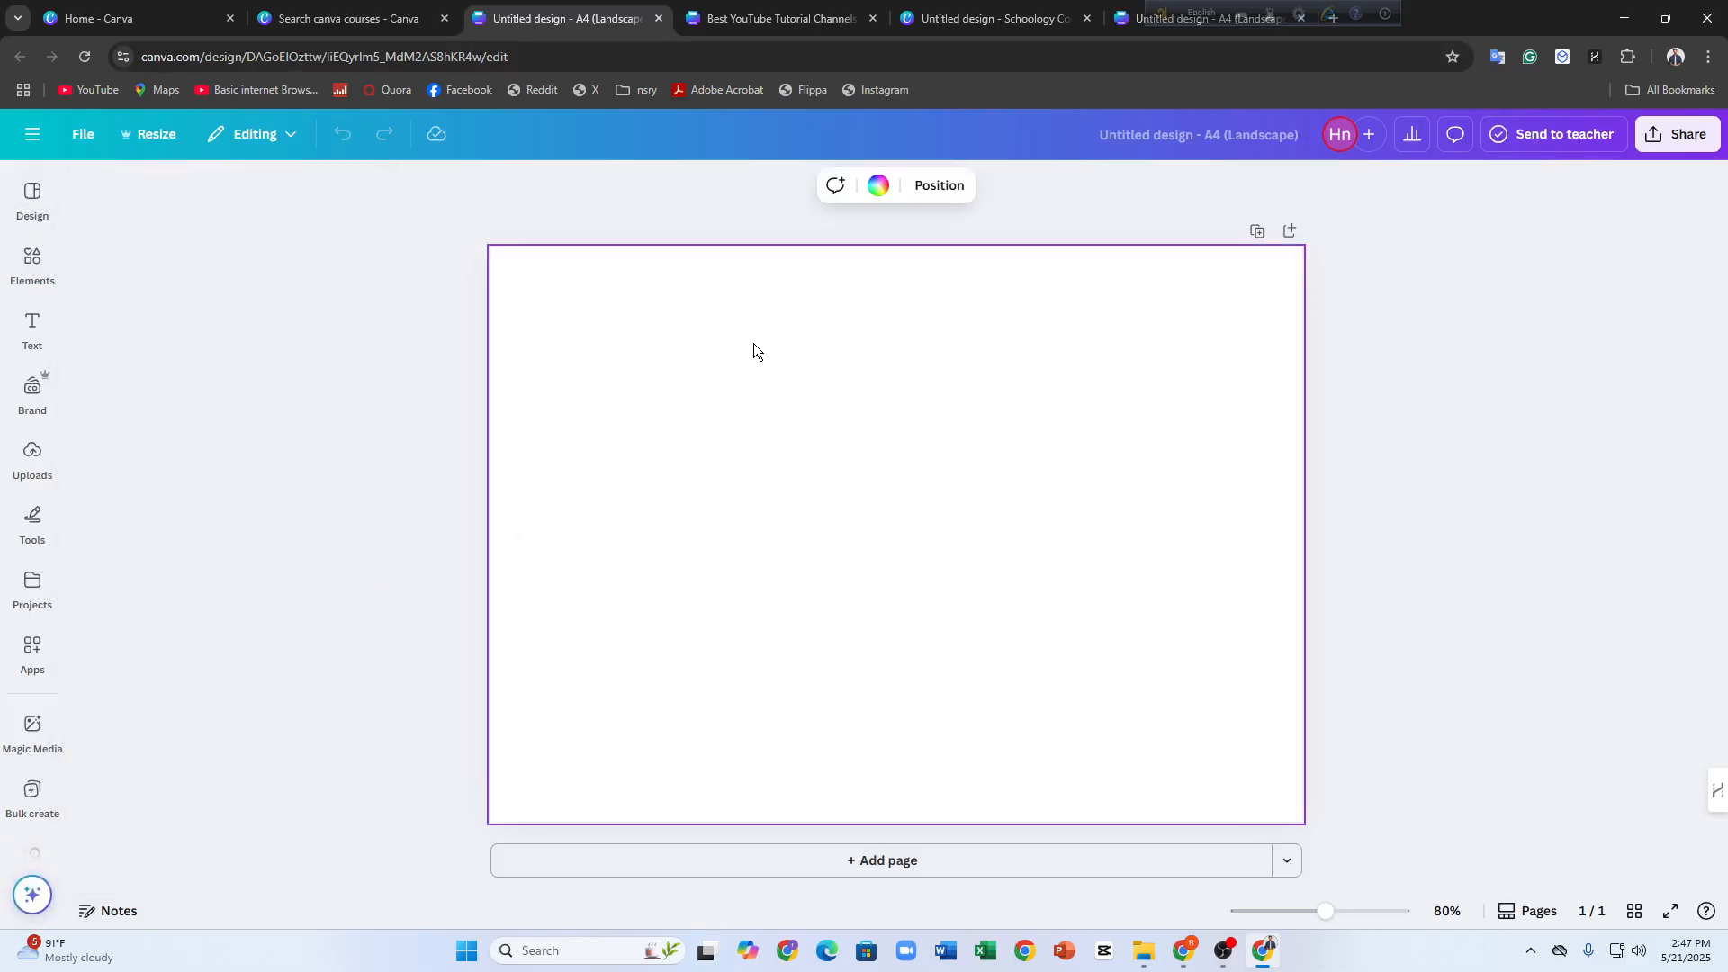
Show the text options for the blank A4 design, and close the untitled Schoology course design and the extra untitled A4 design
left_click(32, 328)
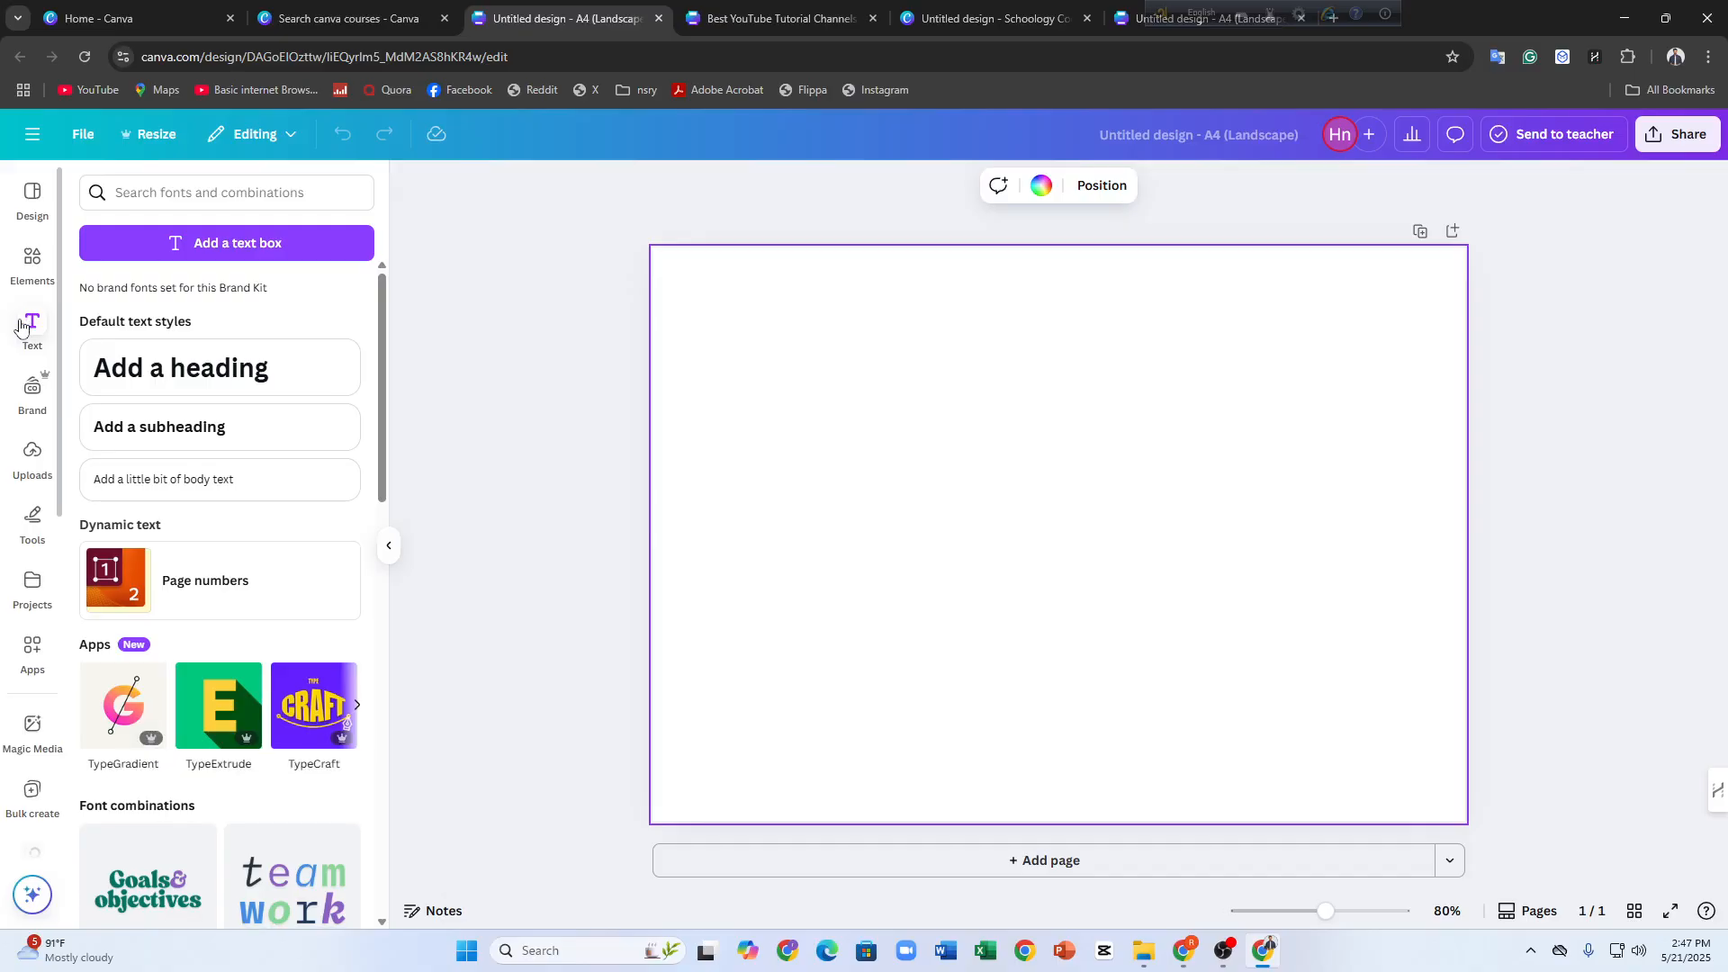
left_click(782, 18)
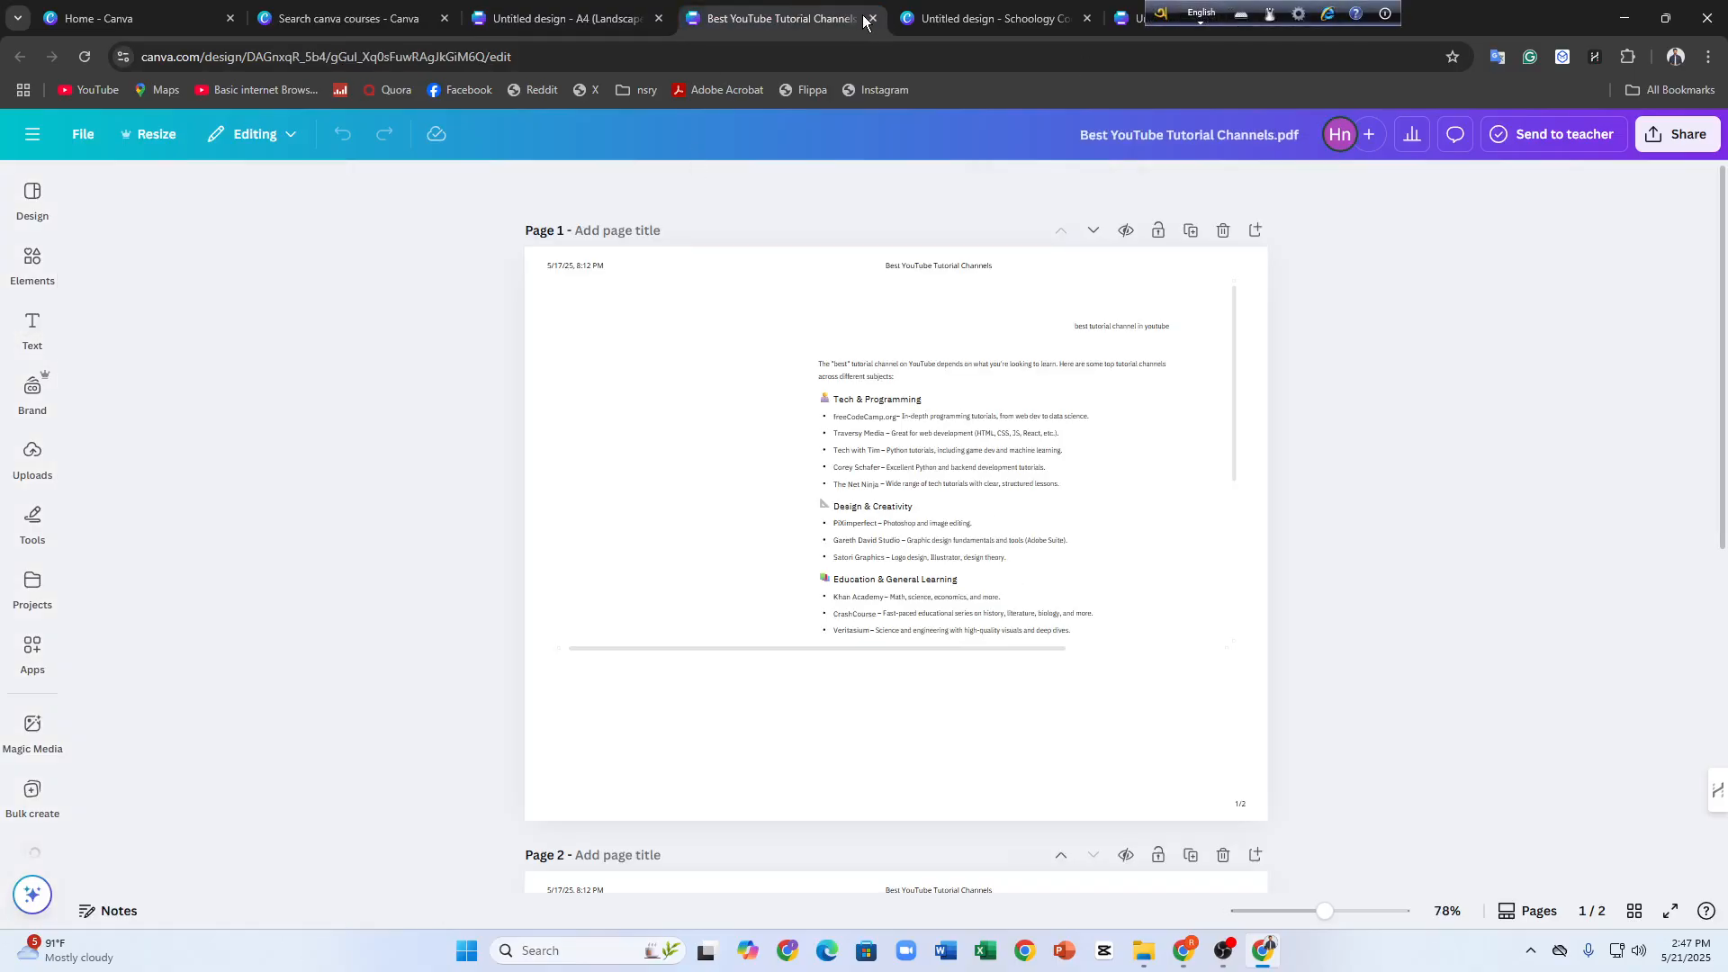
left_click(1088, 18)
left_click(1088, 18)
Switch to ChatGPT in a new browser tab and send the prompt "send me a whole details for making canva course on cooking"
left_click(906, 18)
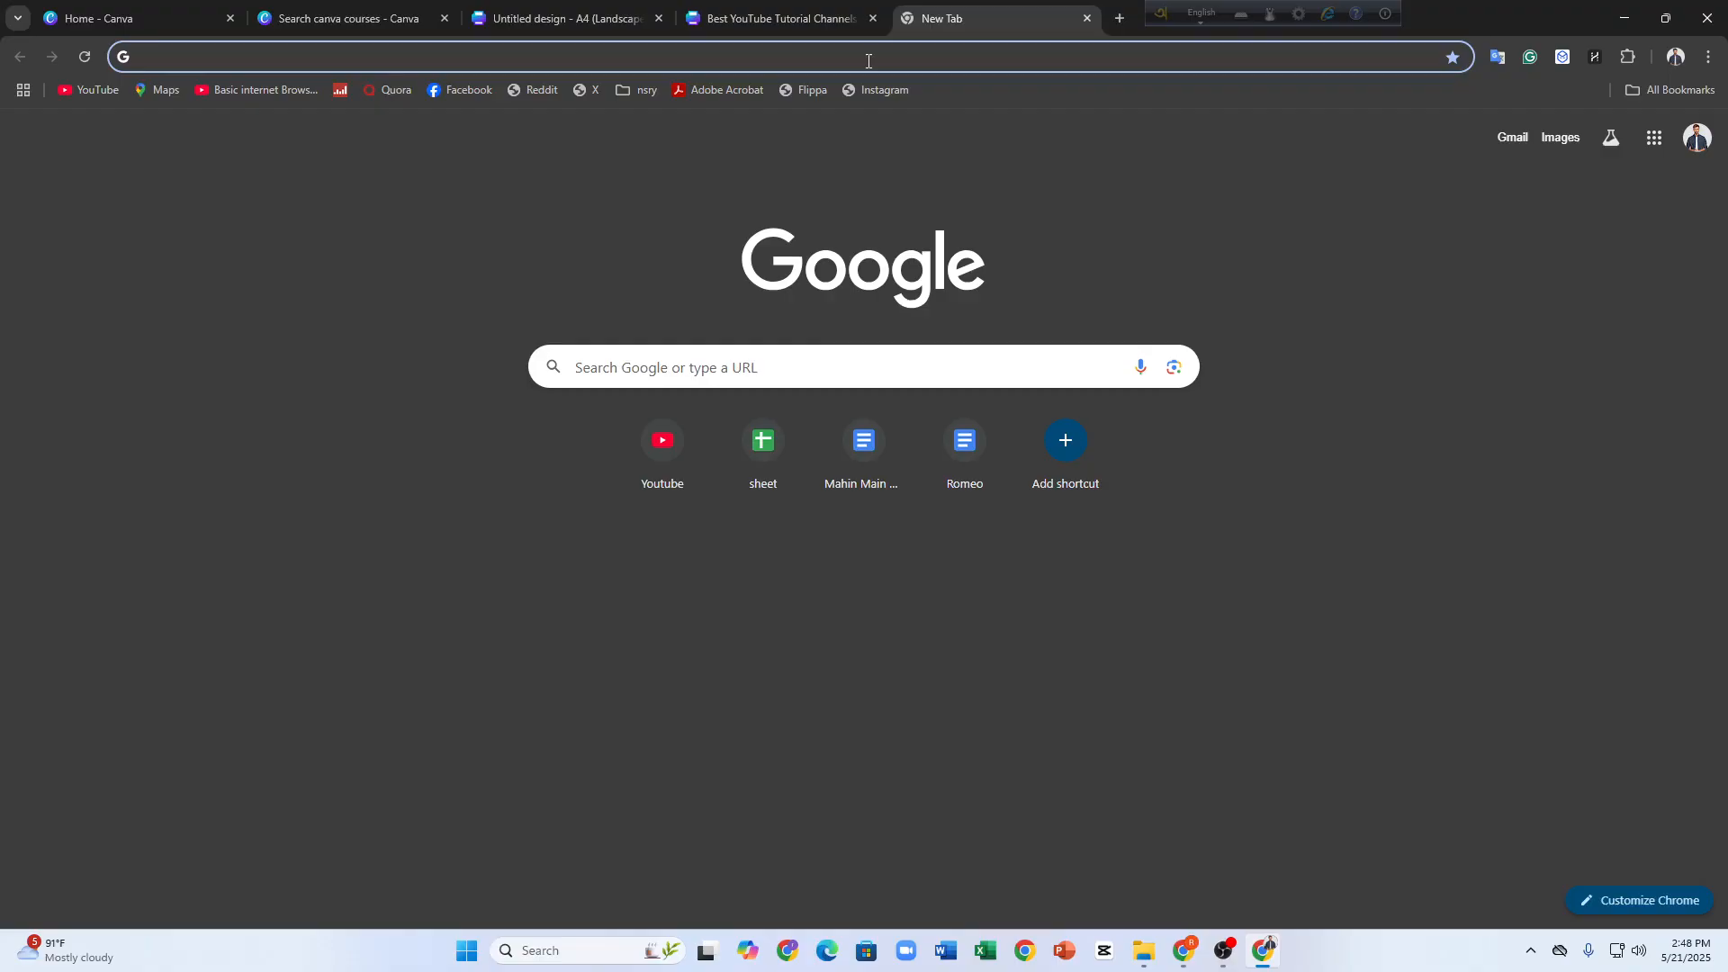
type("chatgpt")
key("Return")
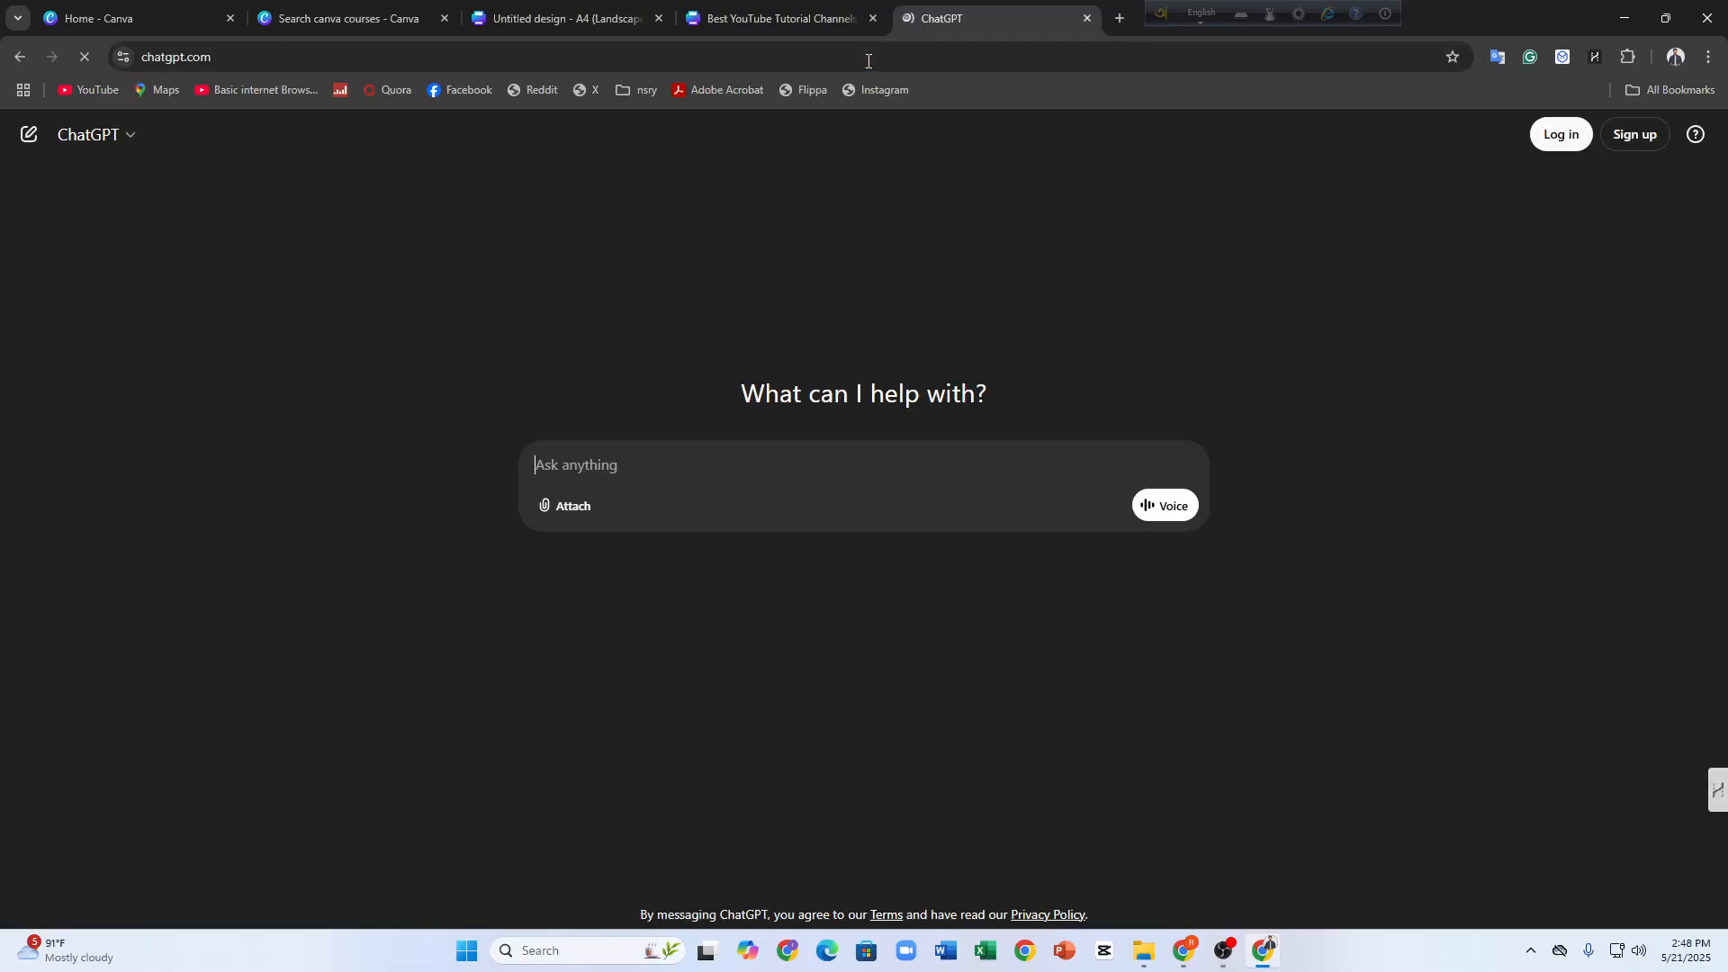
left_click(870, 627)
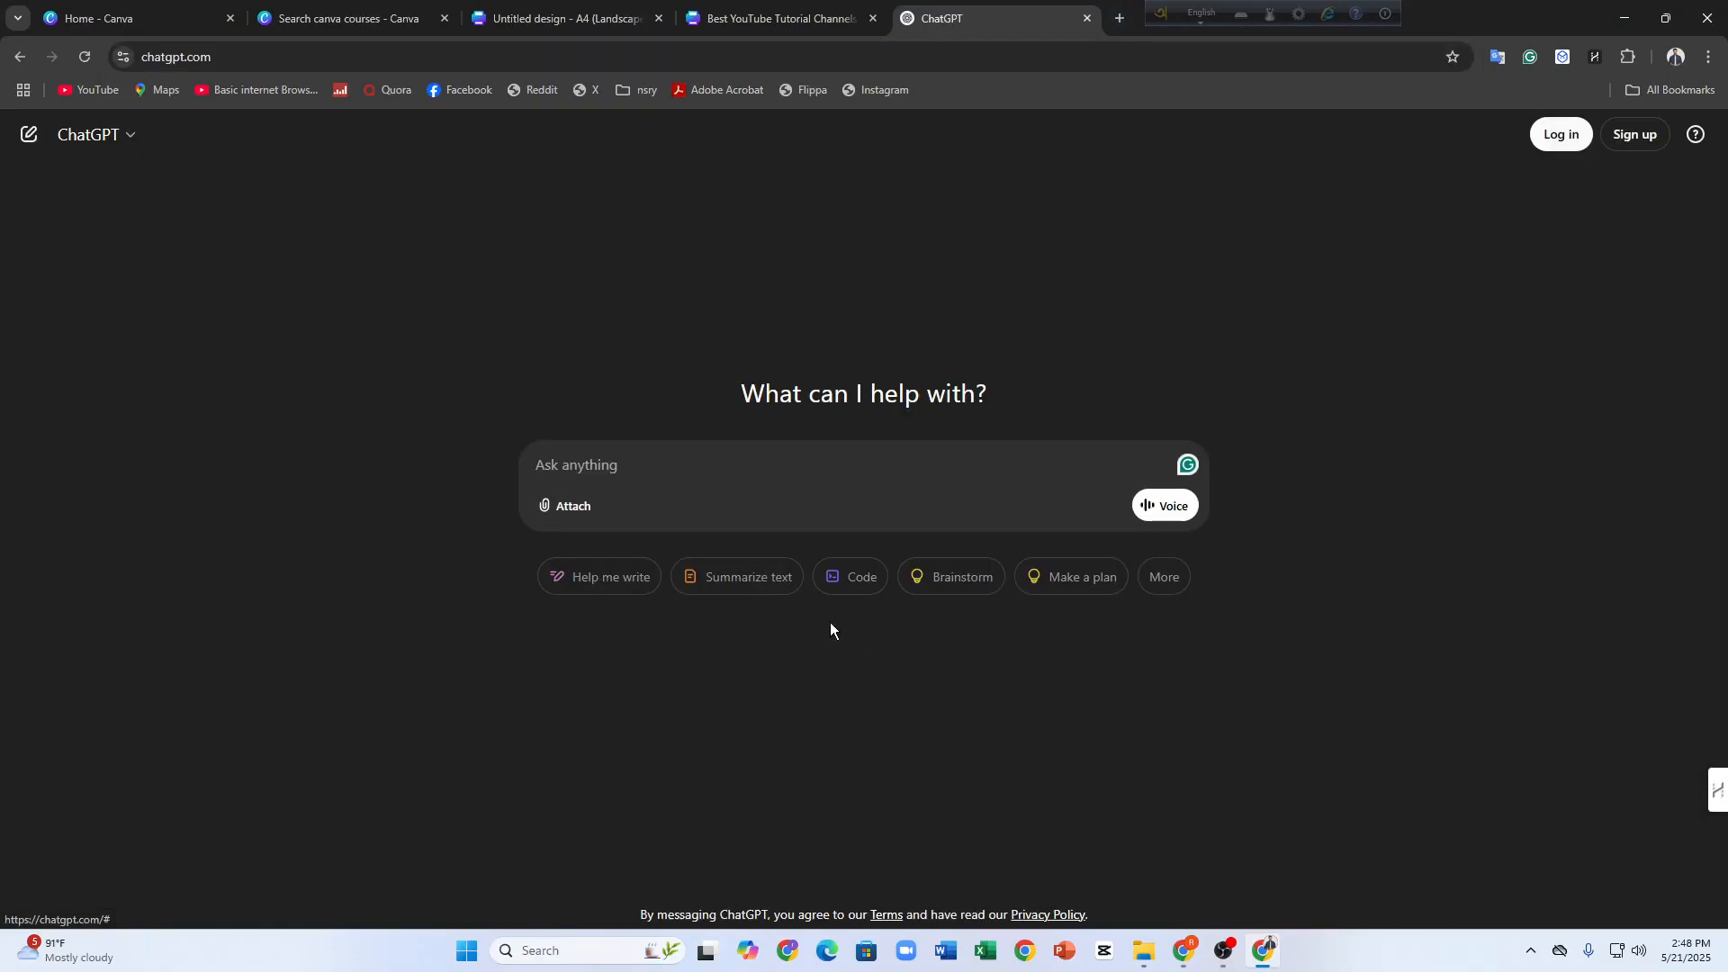
type("se")
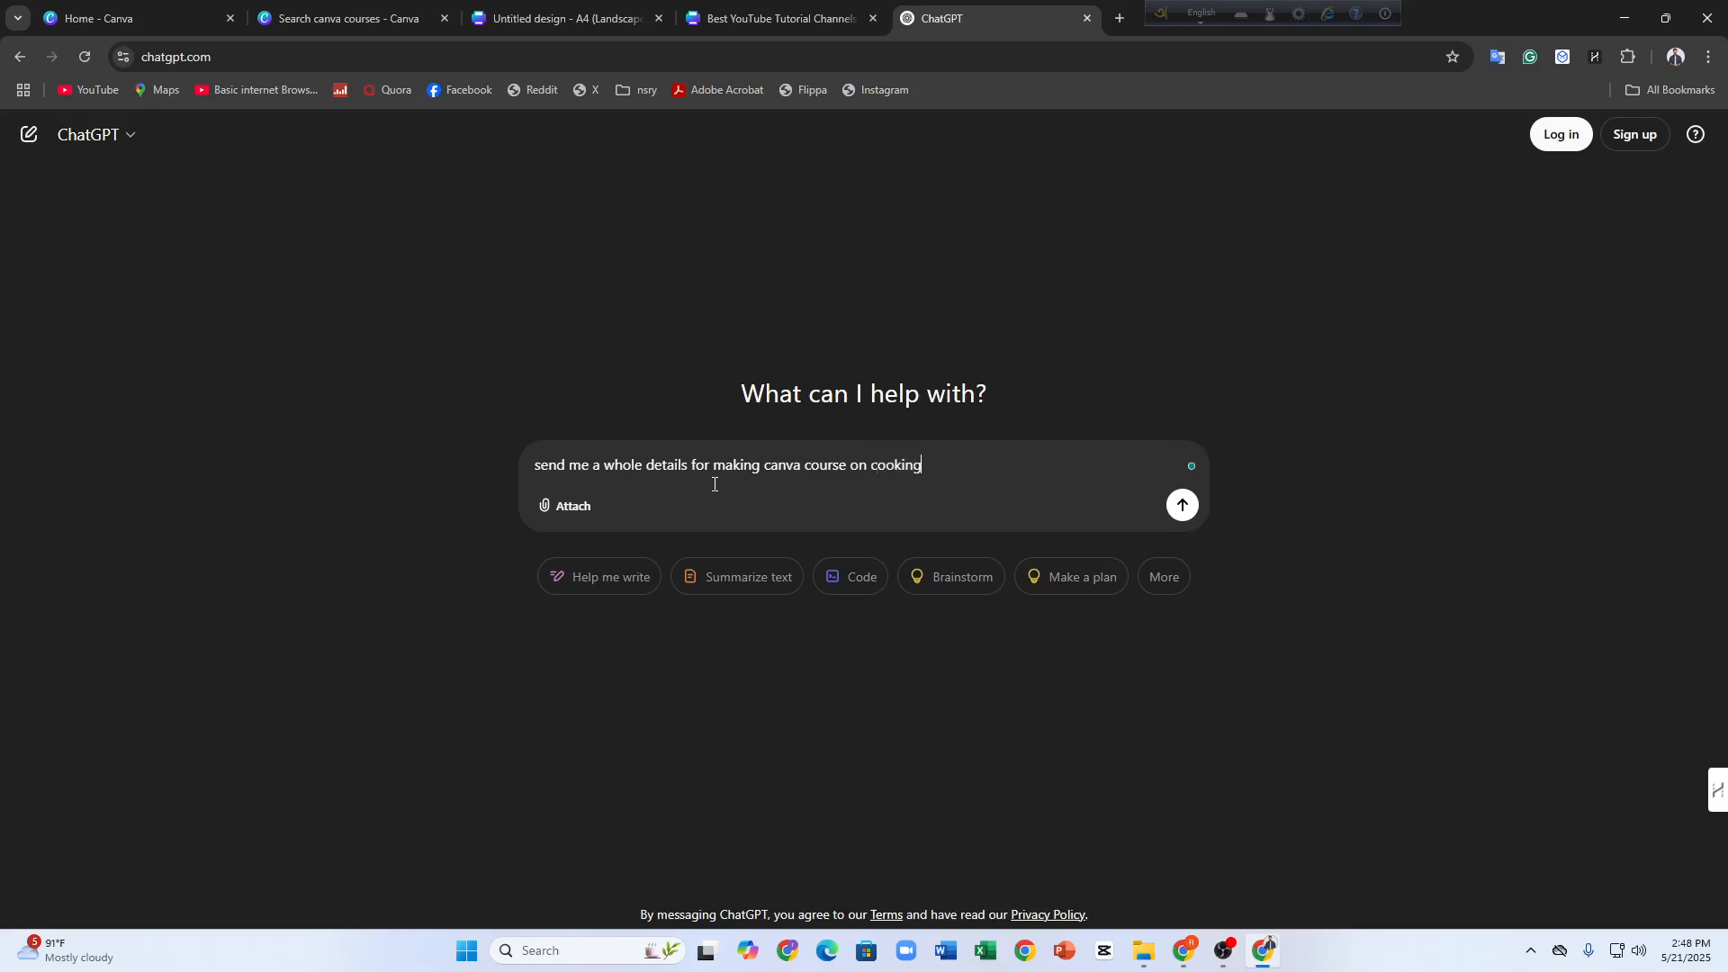
key("Return")
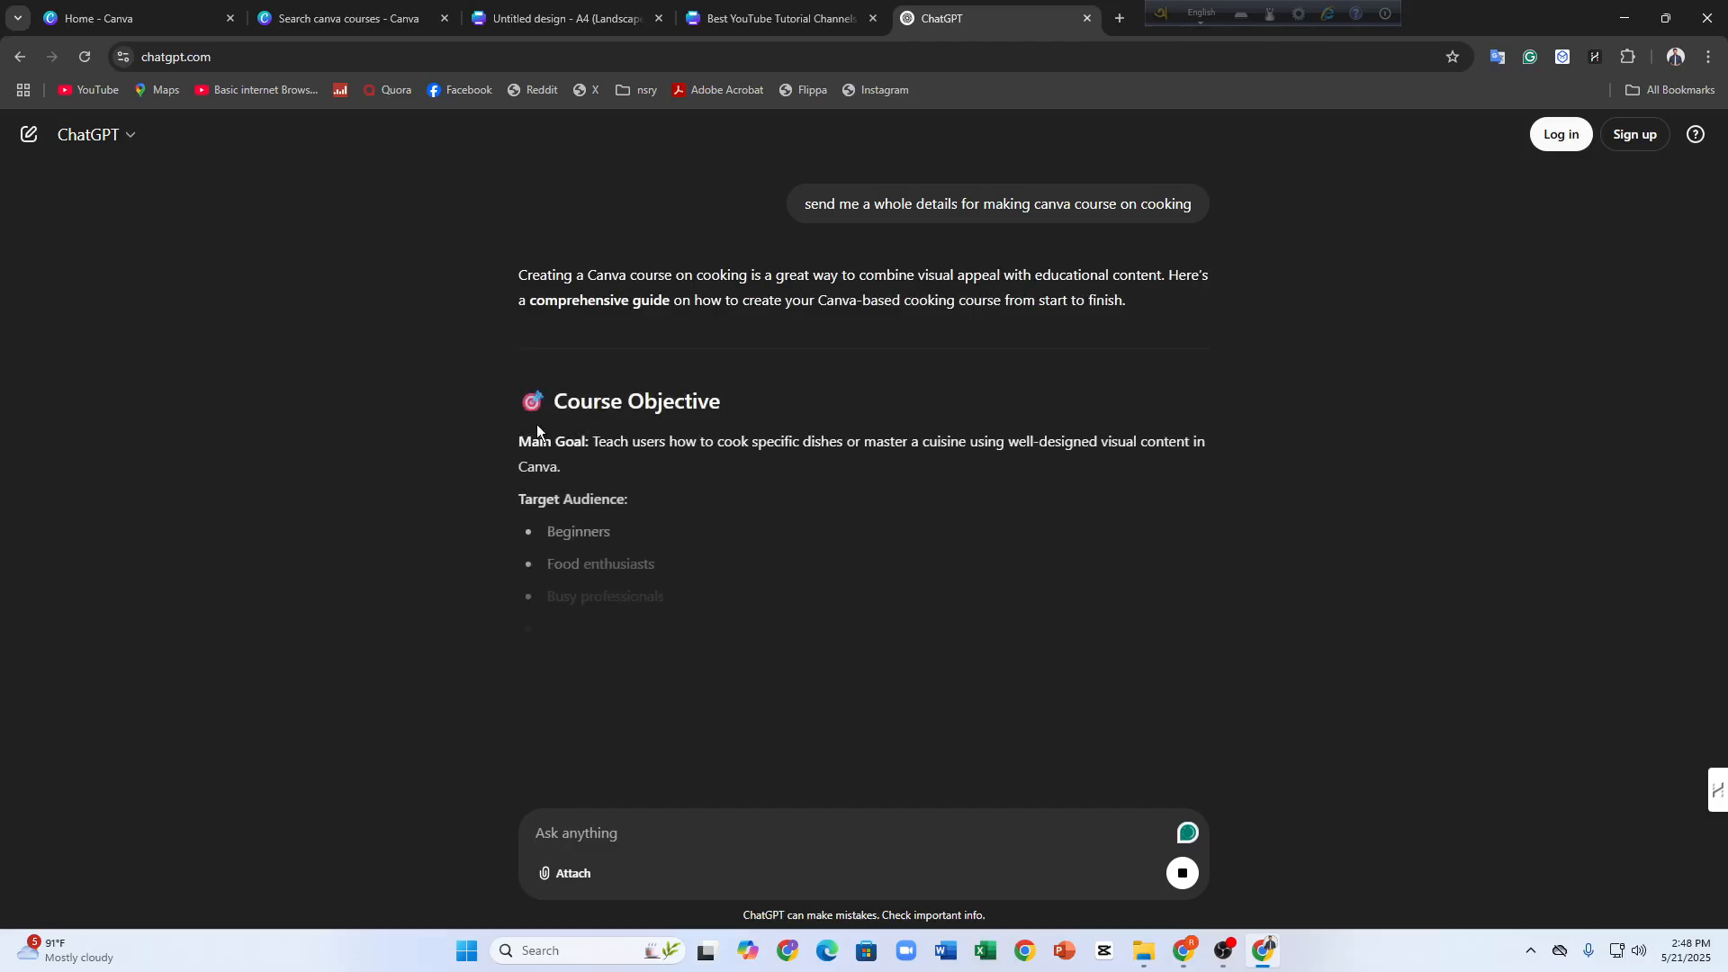
Copy the Course Objective section of ChatGPT's answer, from its heading through the target audience list
left_click_drag(516, 401, 753, 661)
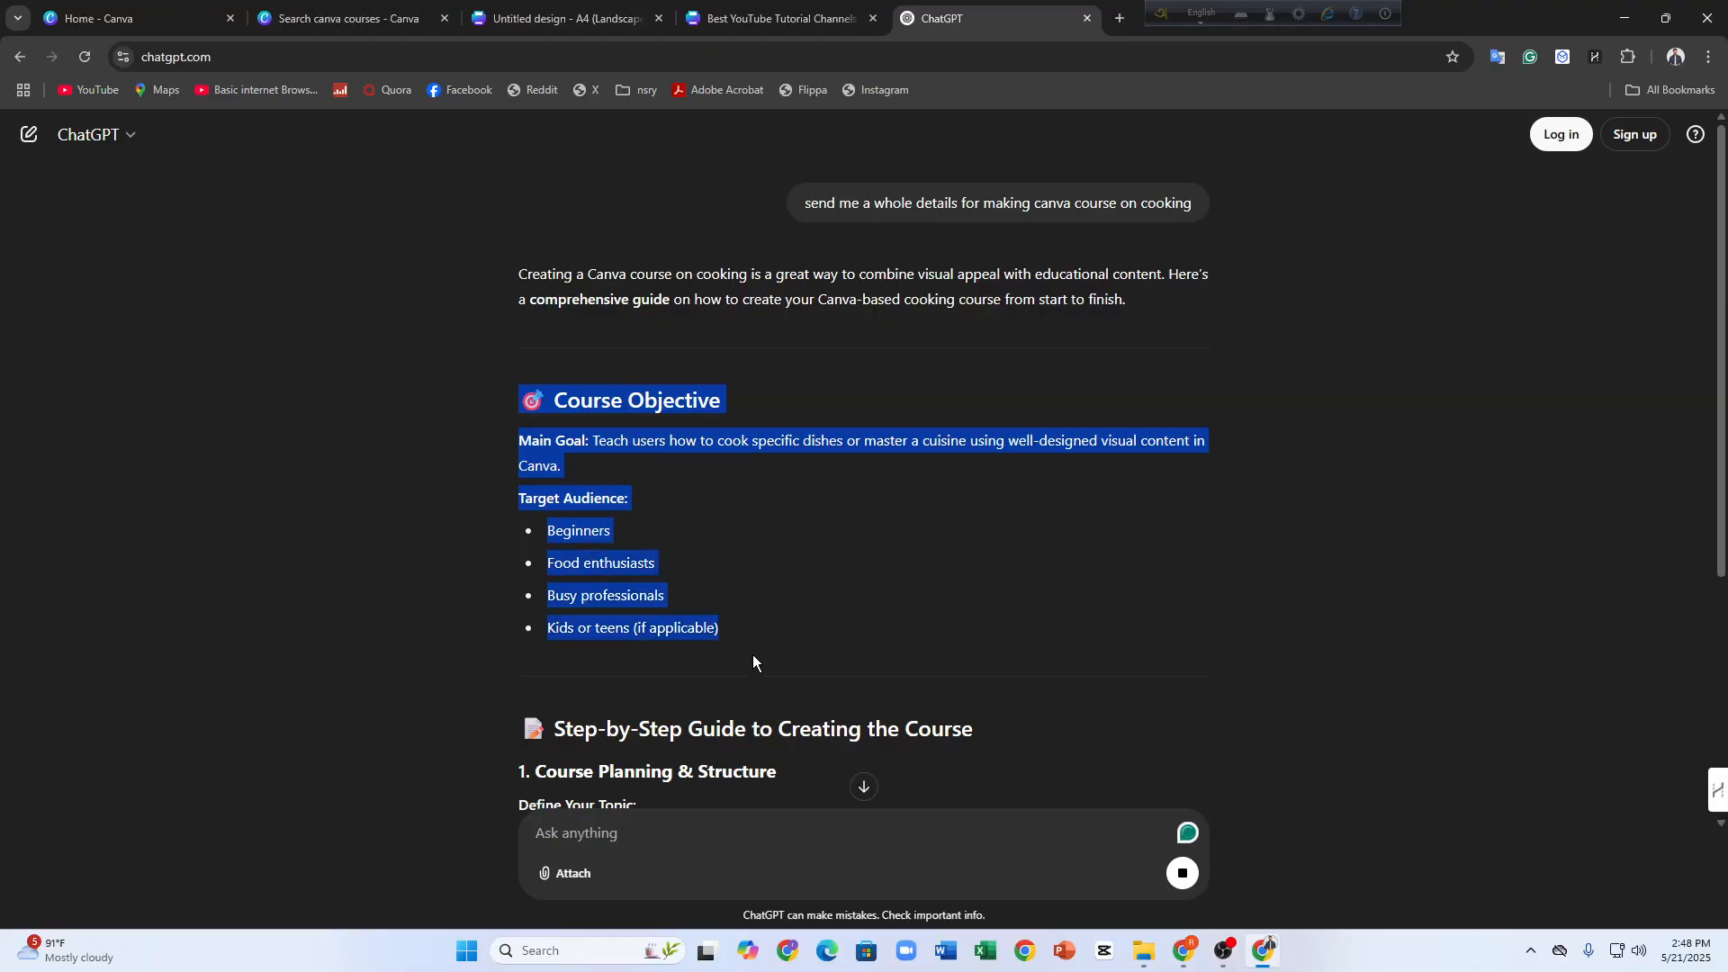
scroll(694, 621, "down", 5)
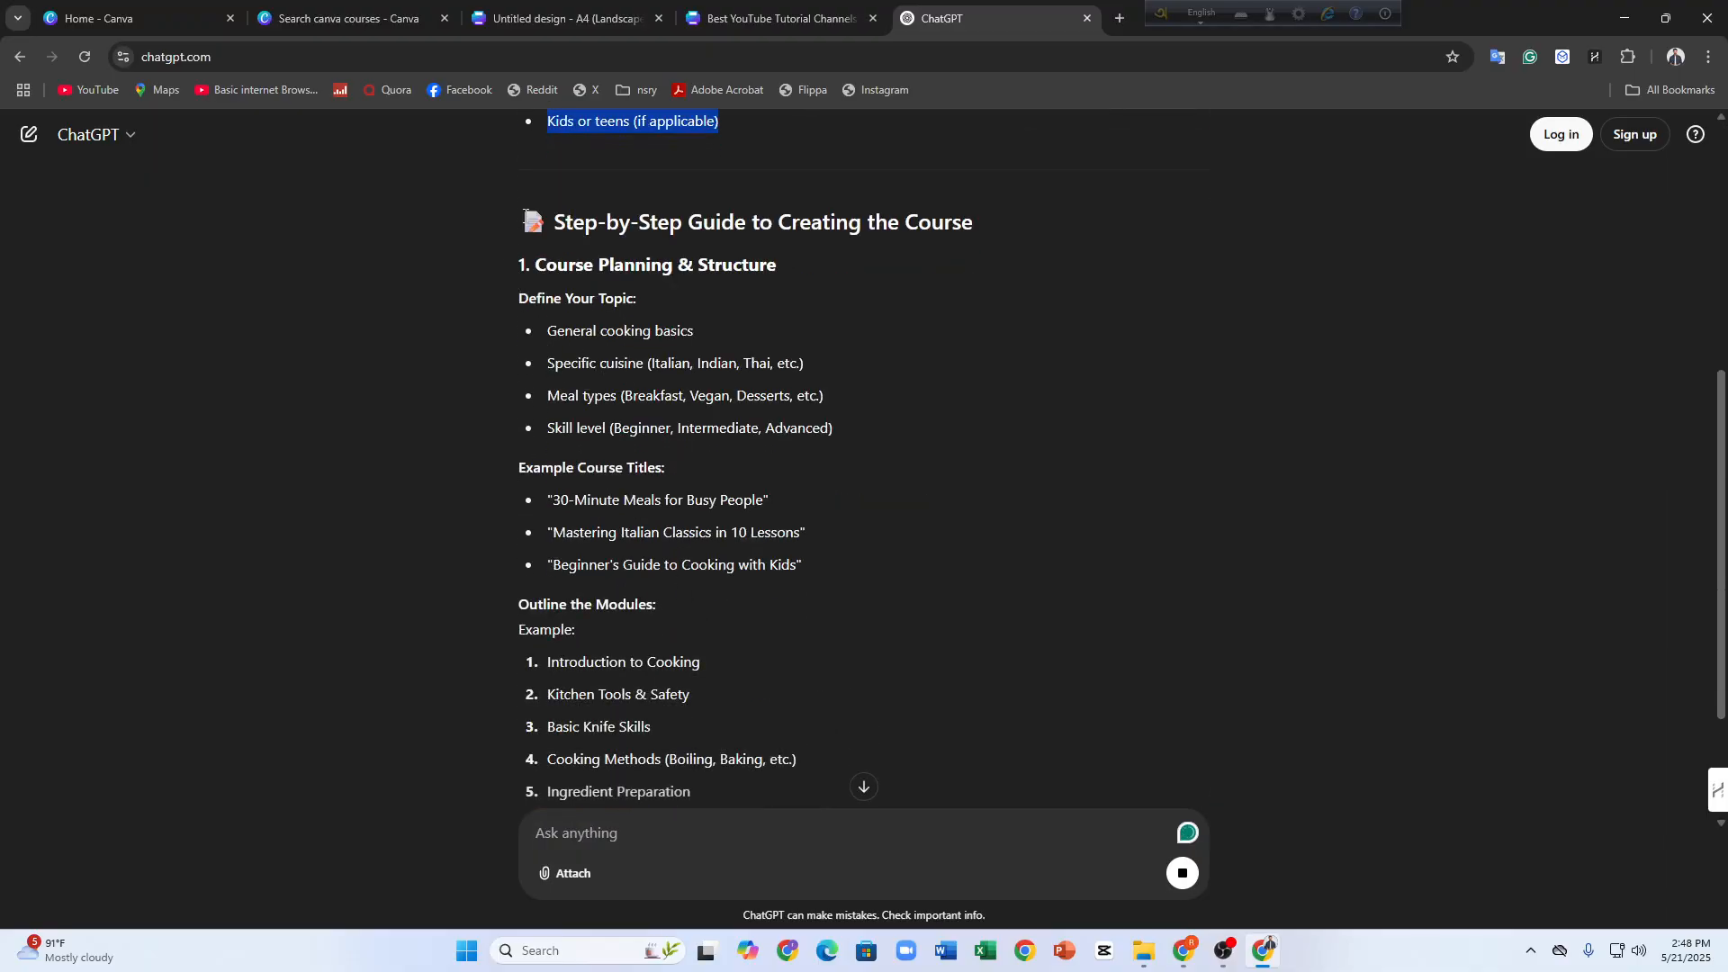
left_click_drag(525, 214, 772, 358)
left_click(535, 329)
scroll(750, 342, "down", 10)
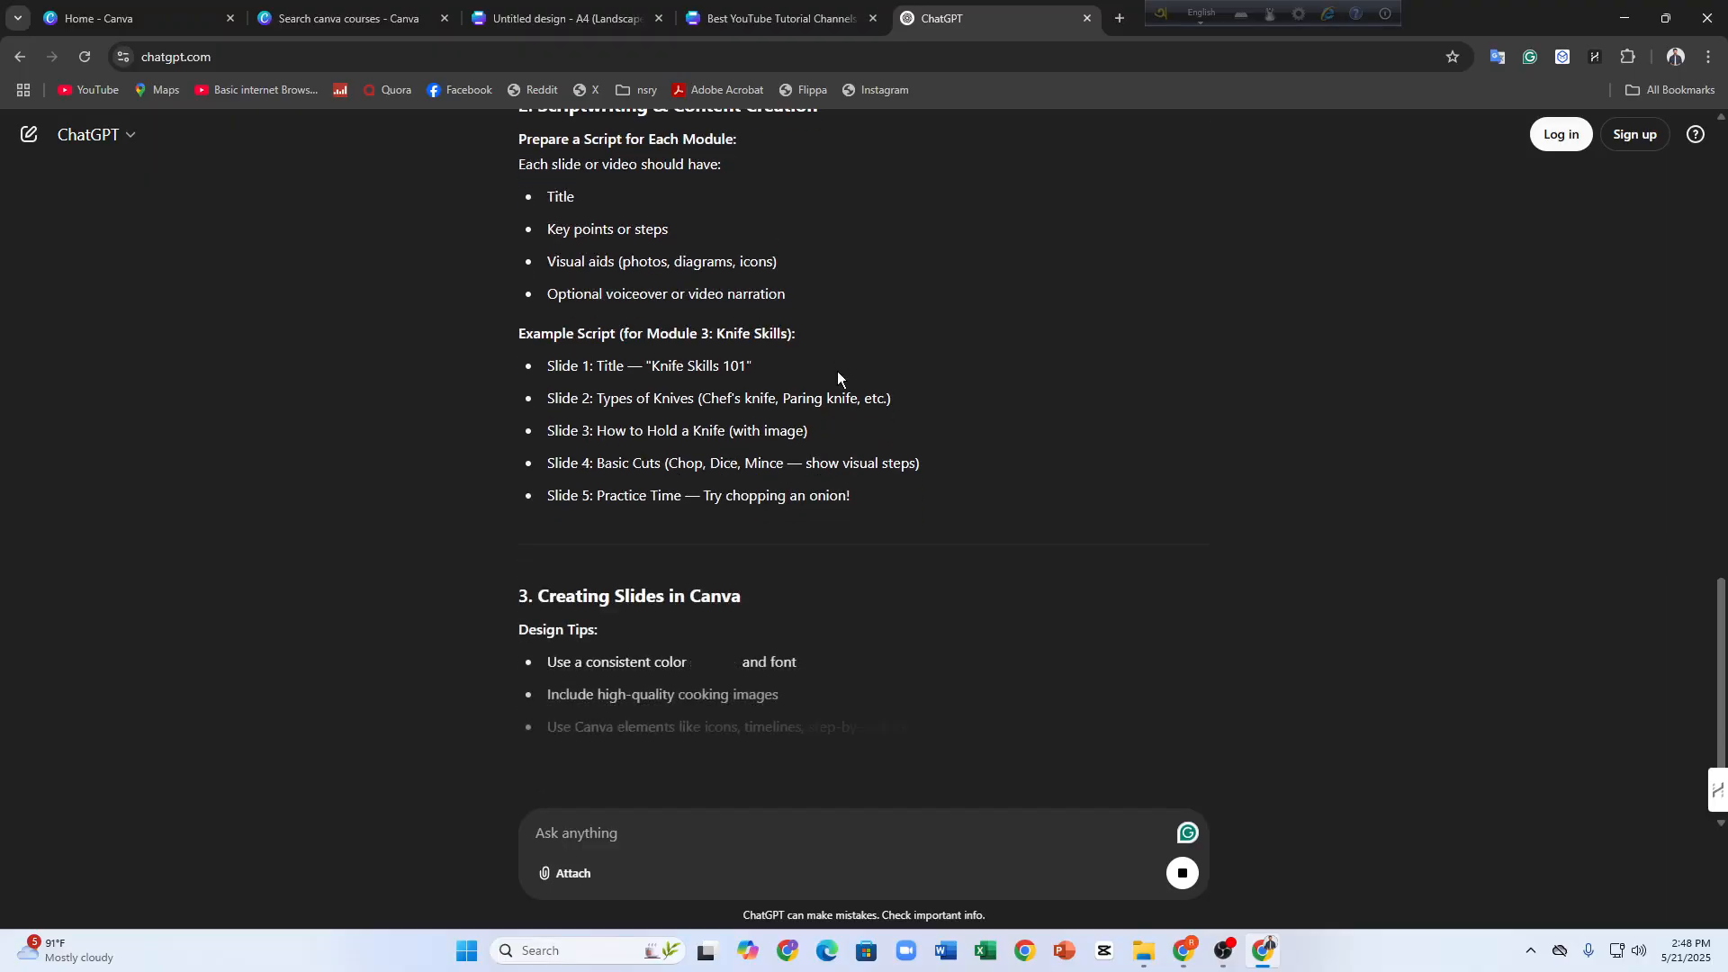
scroll(837, 371, "up", 15)
left_click_drag(522, 286, 742, 546)
right_click(691, 493)
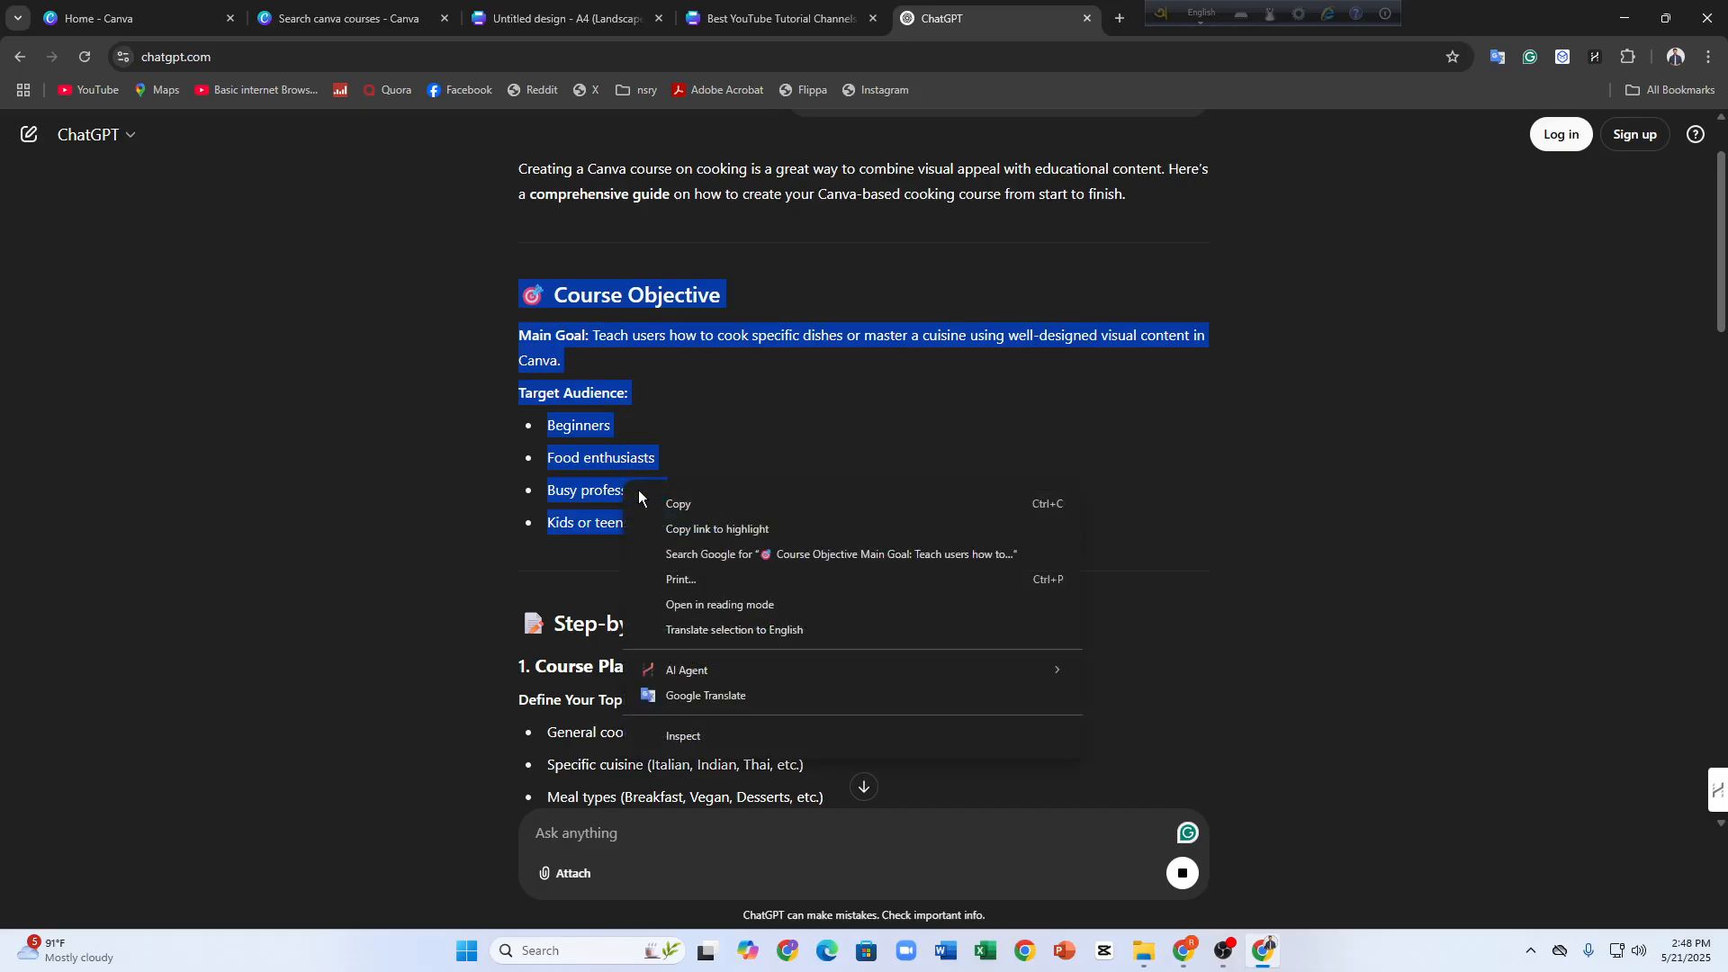
left_click(720, 502)
Switch back to the blank A4 design in Canva, paste the copied section into a new text box, and move it to the page's upper part
left_click(381, 19)
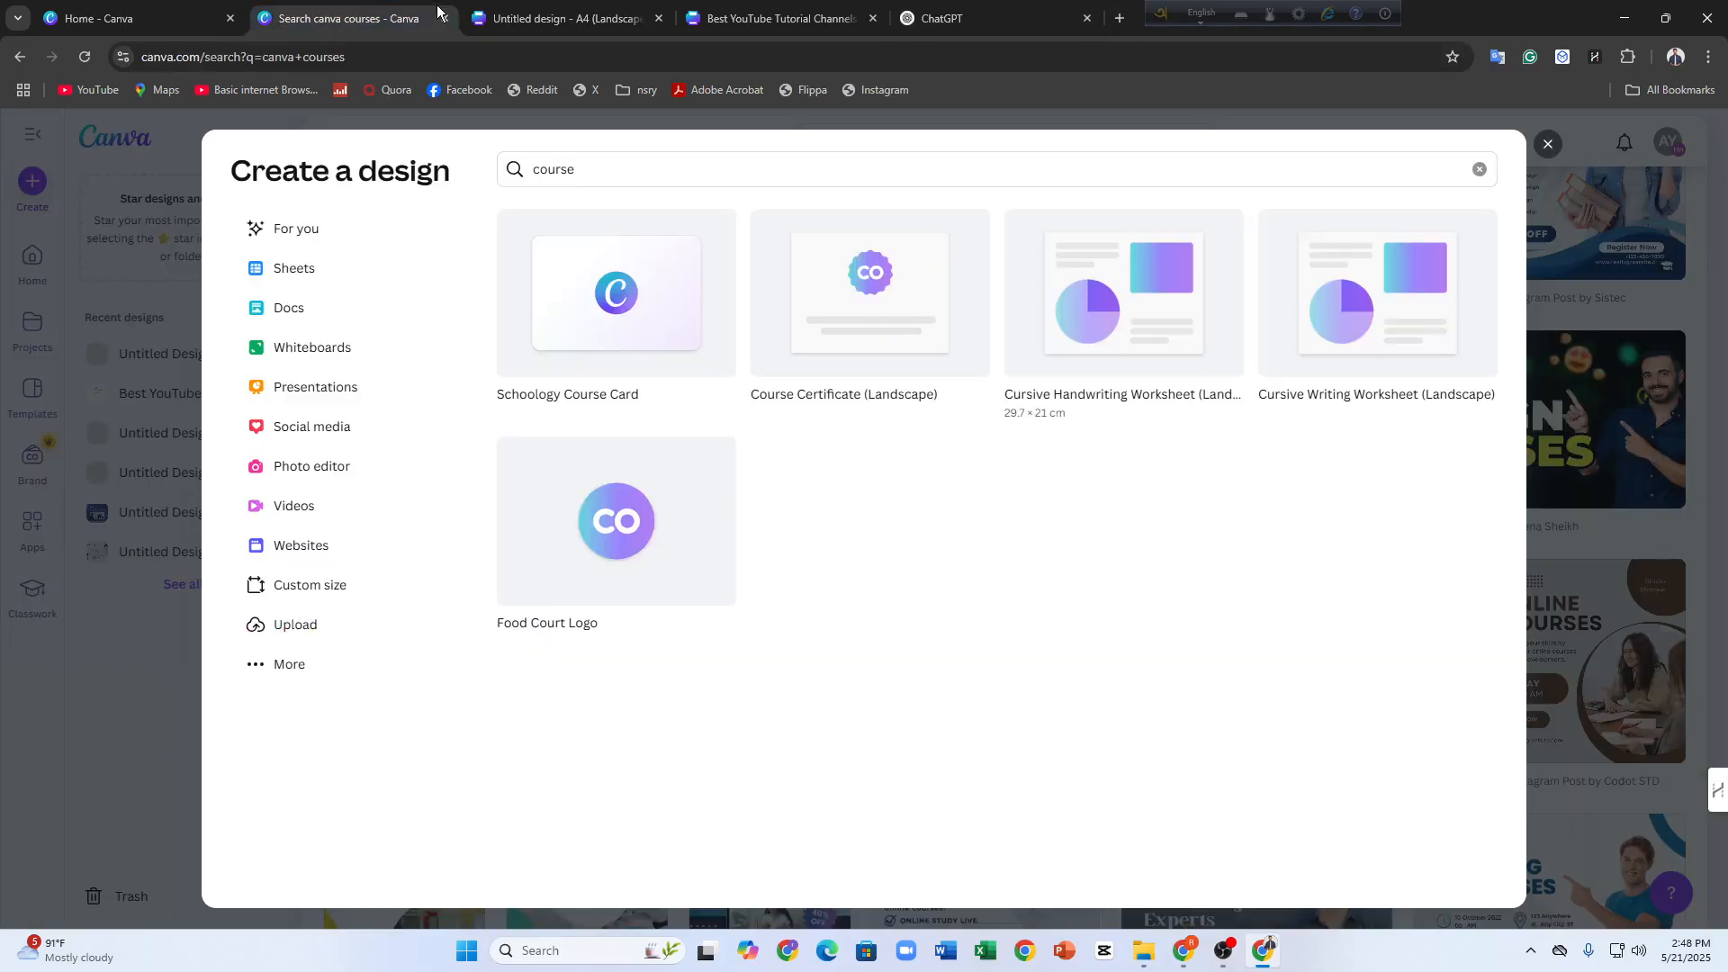
left_click(538, 31)
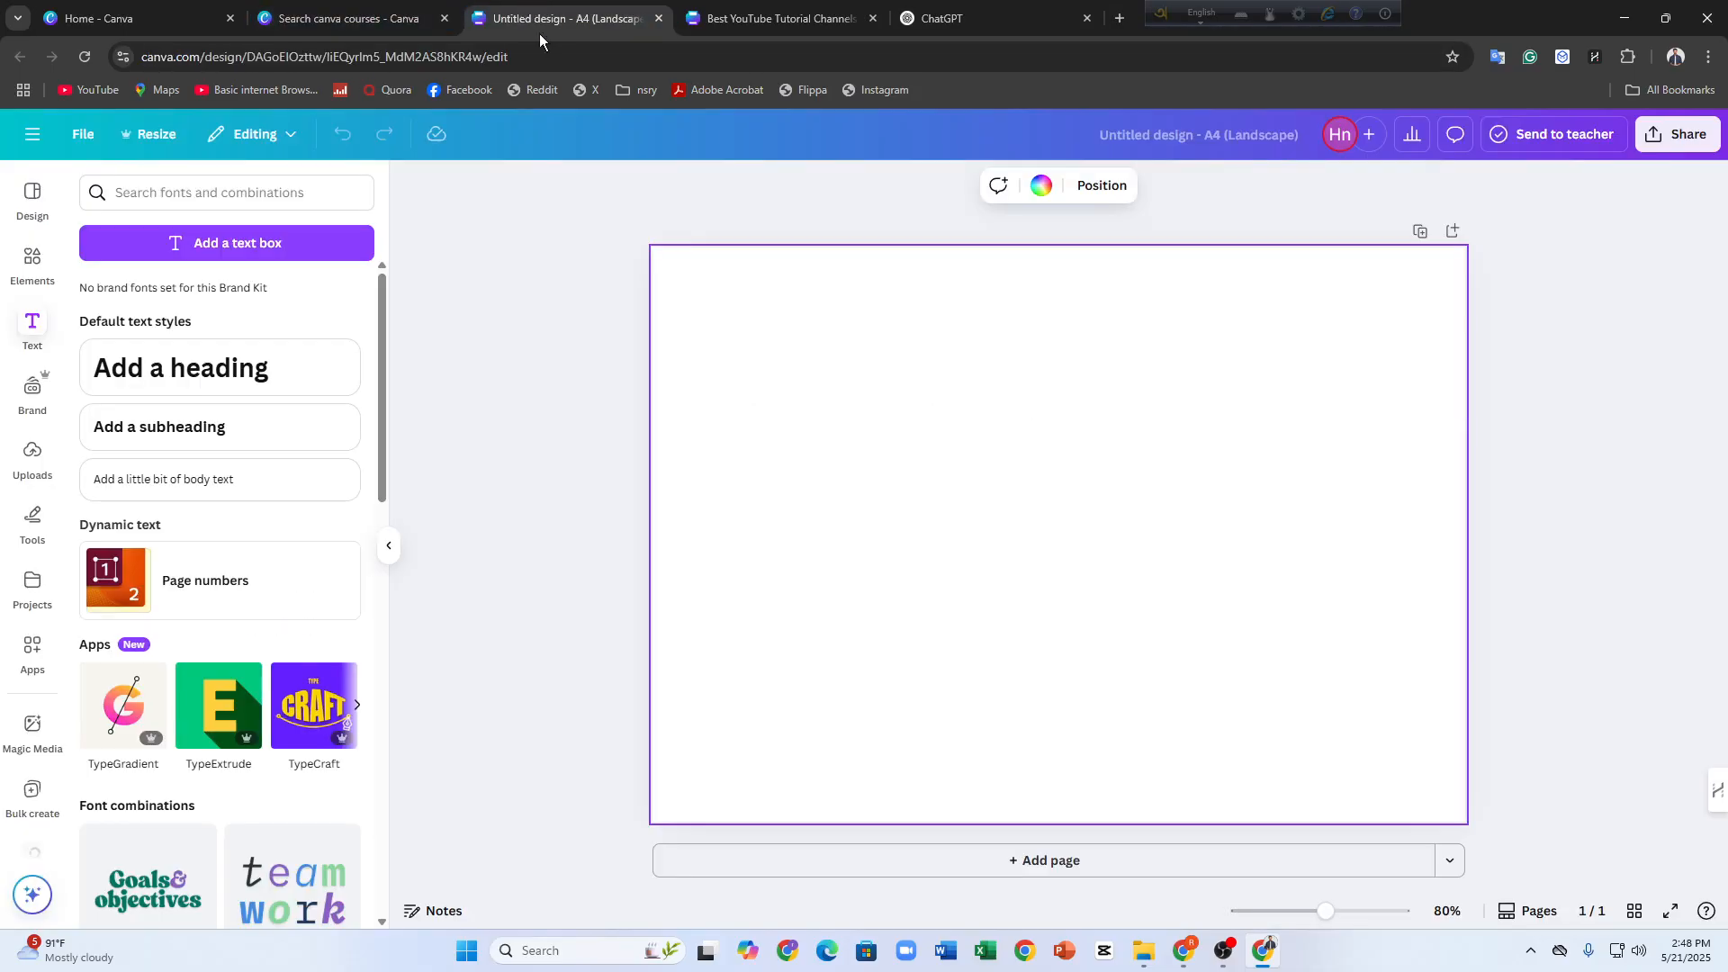
left_click(181, 242)
key("ctrl+v")
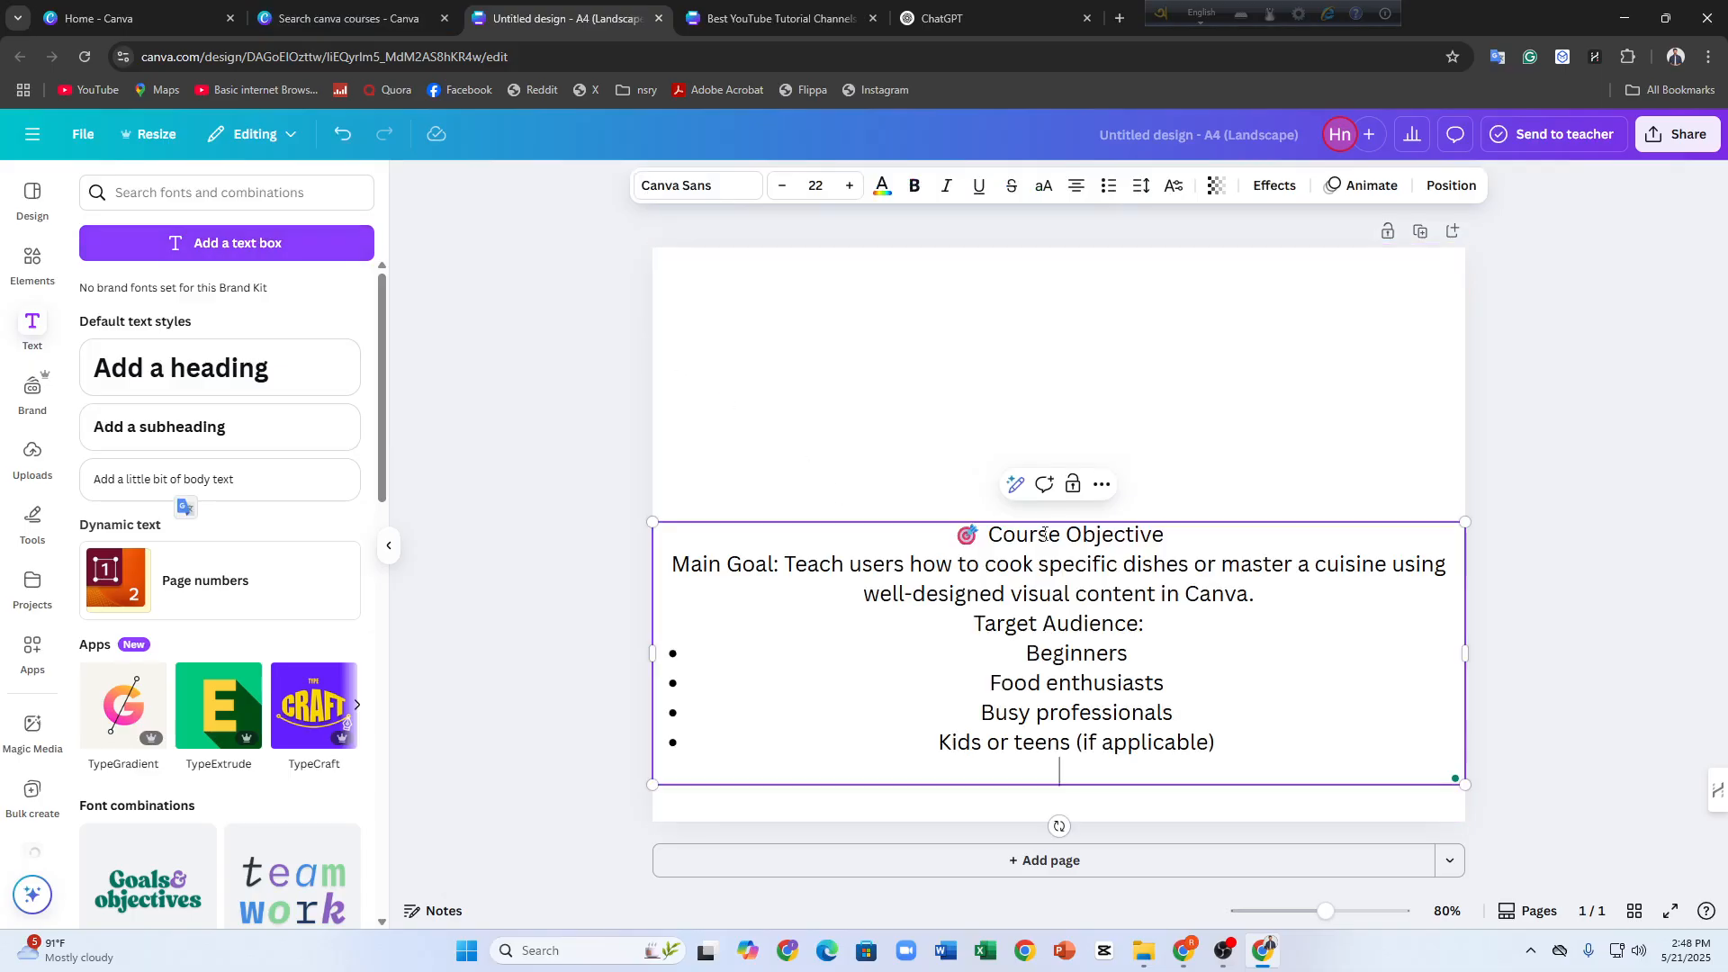
left_click(640, 391)
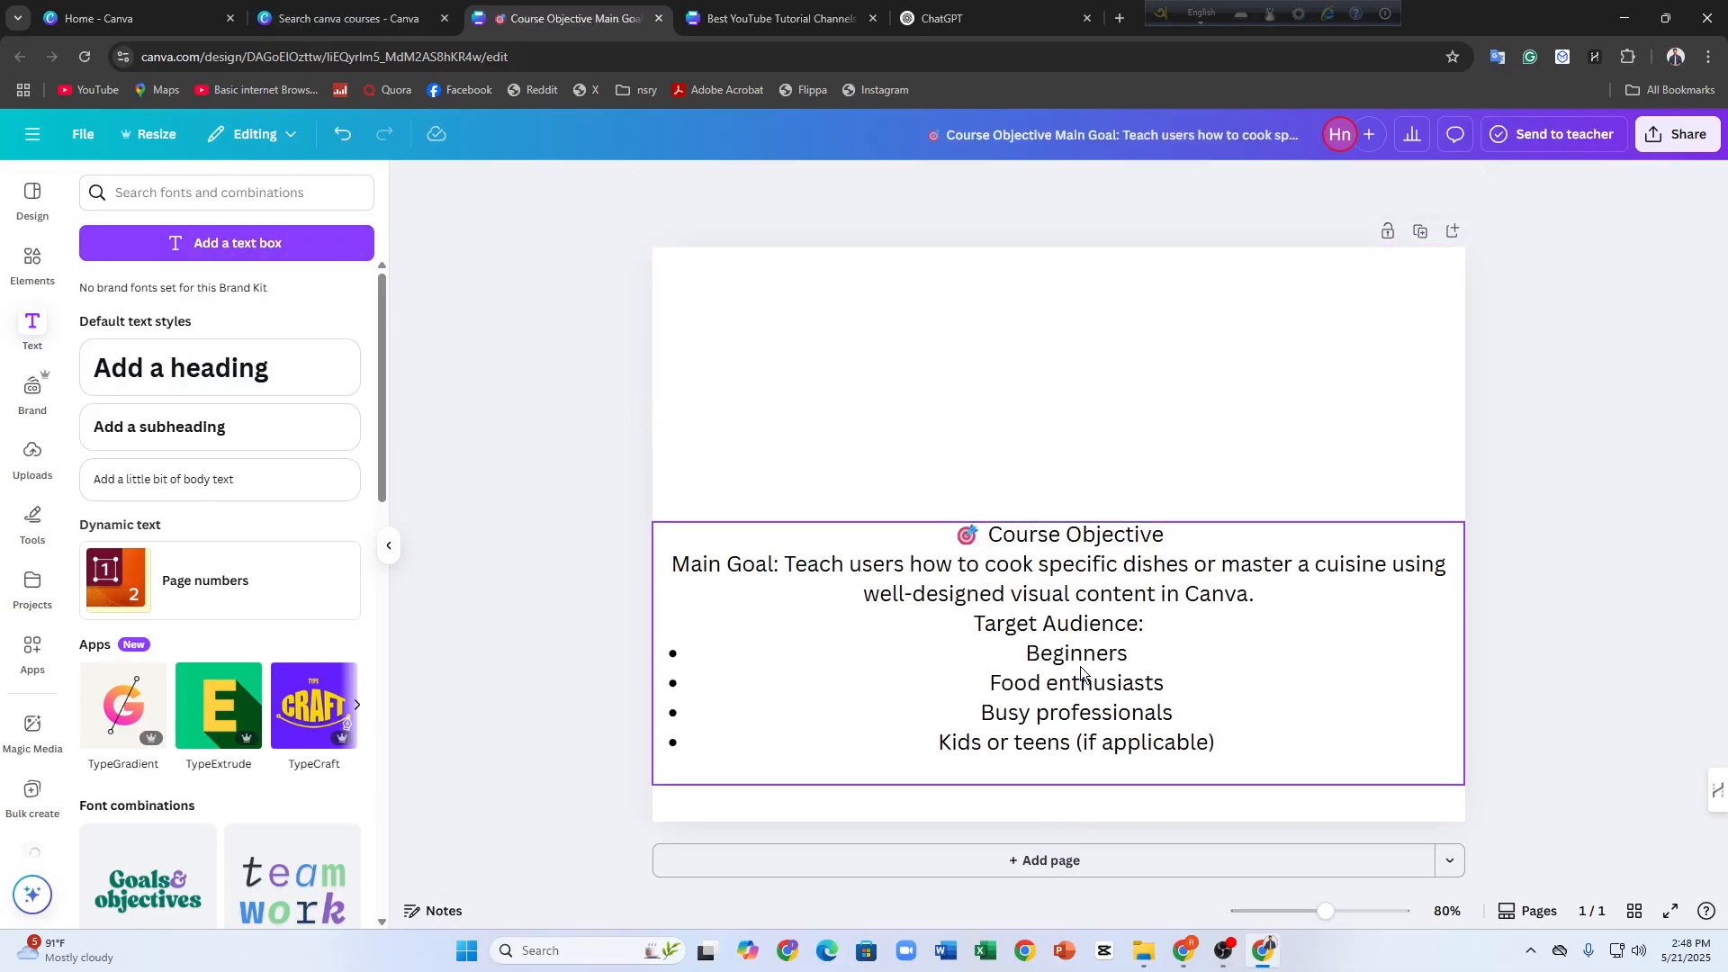
left_click_drag(1076, 652, 1076, 409)
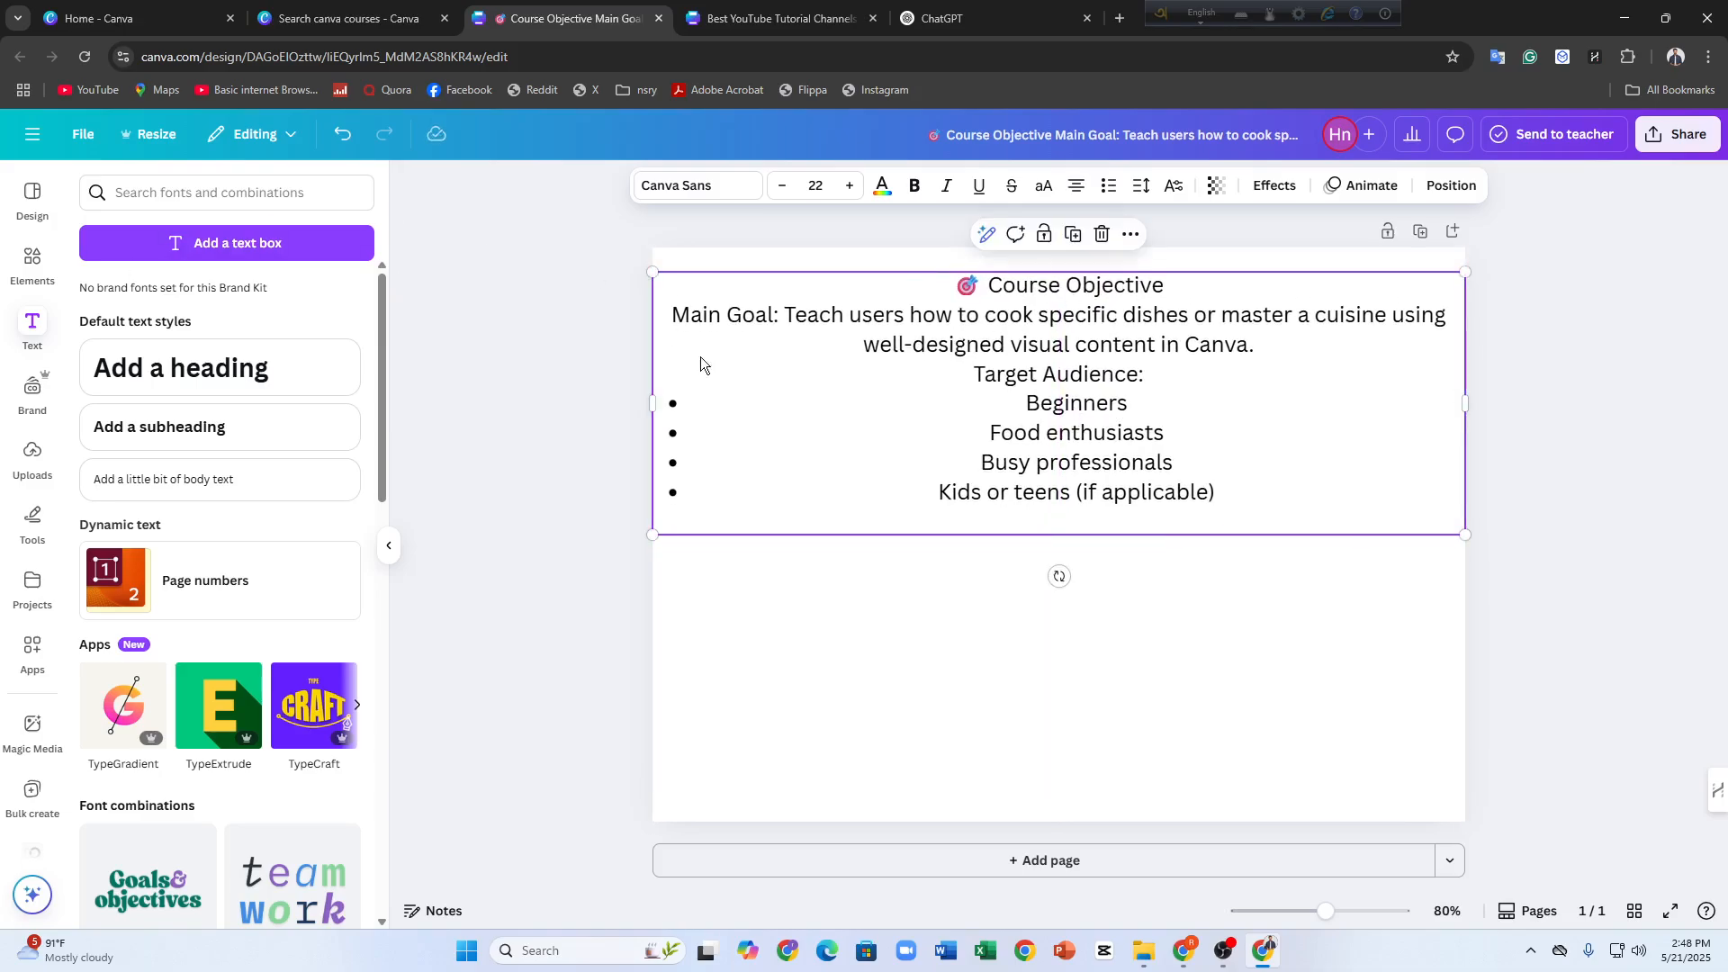
Give the Course Objective heading a custom dark green text color
triple_click(1032, 380)
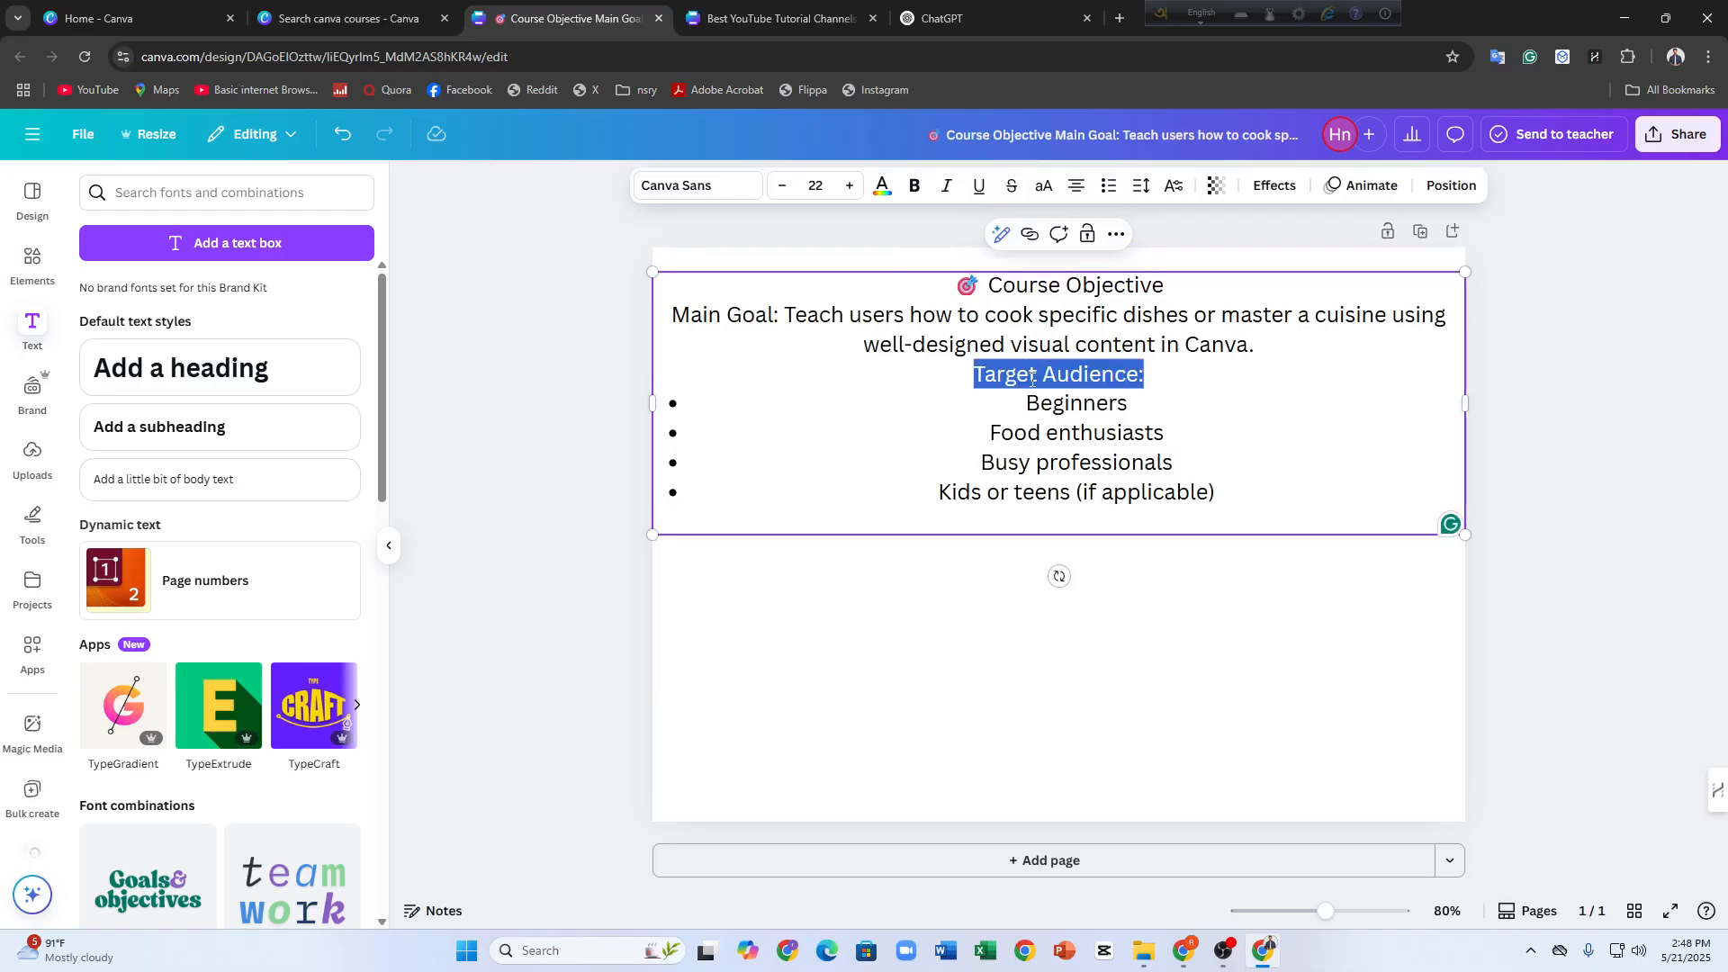
left_click_drag(959, 290, 1139, 270)
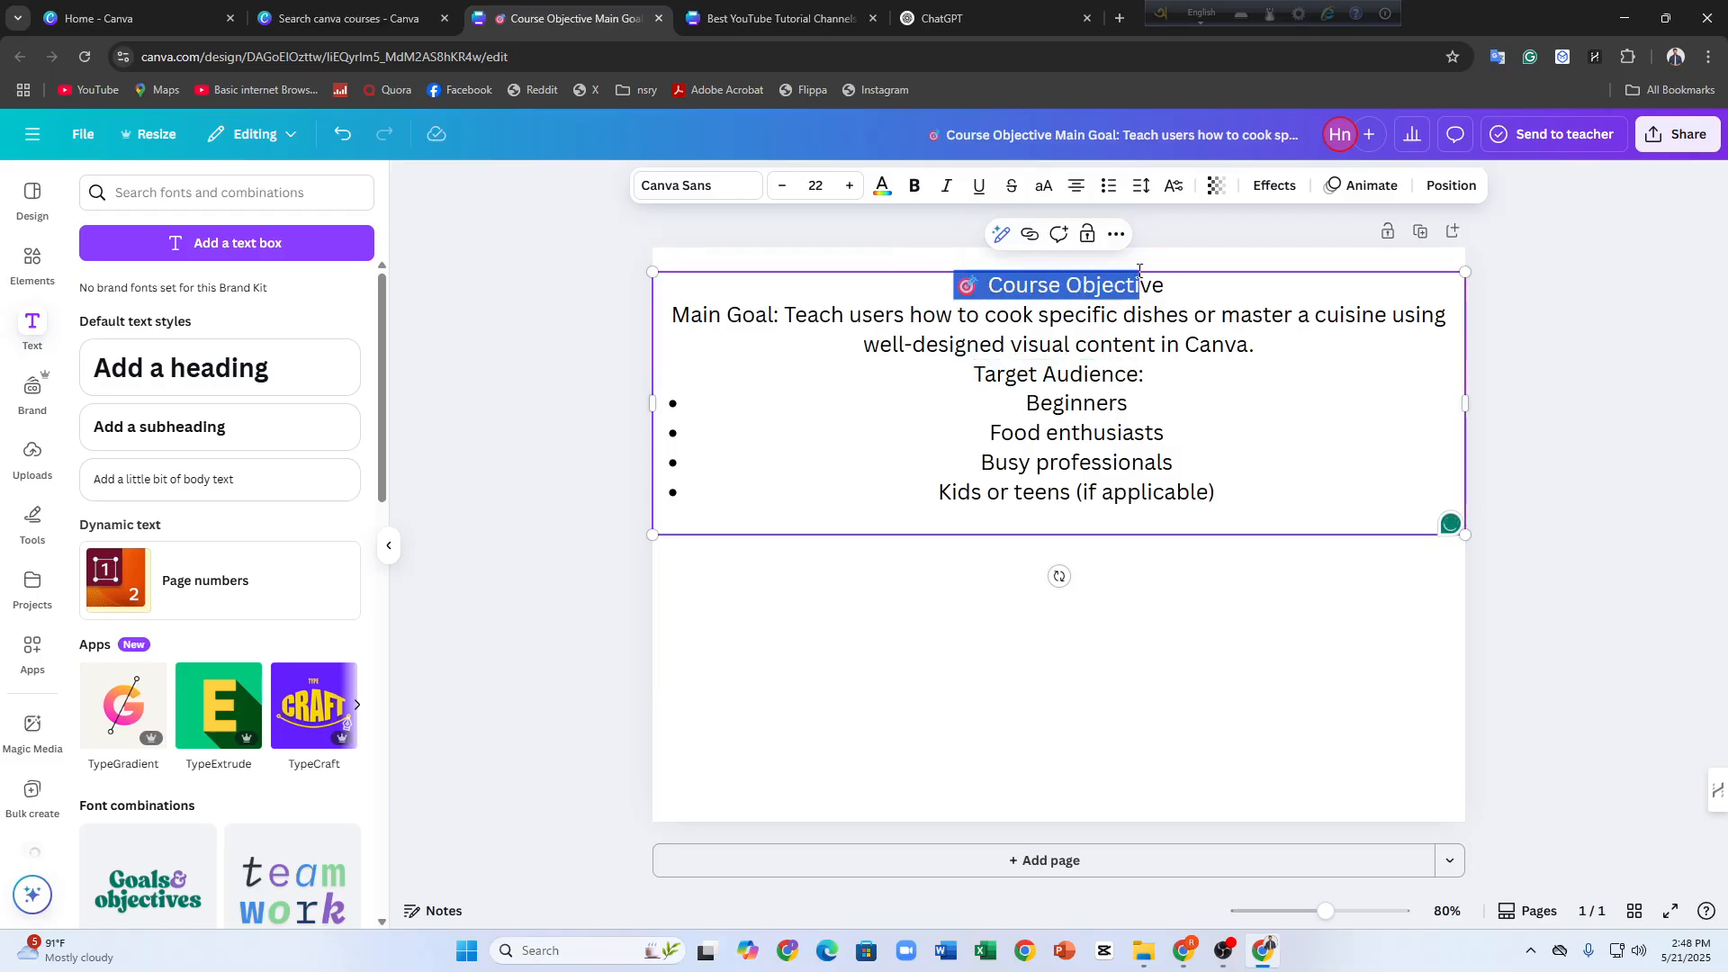
left_click(883, 187)
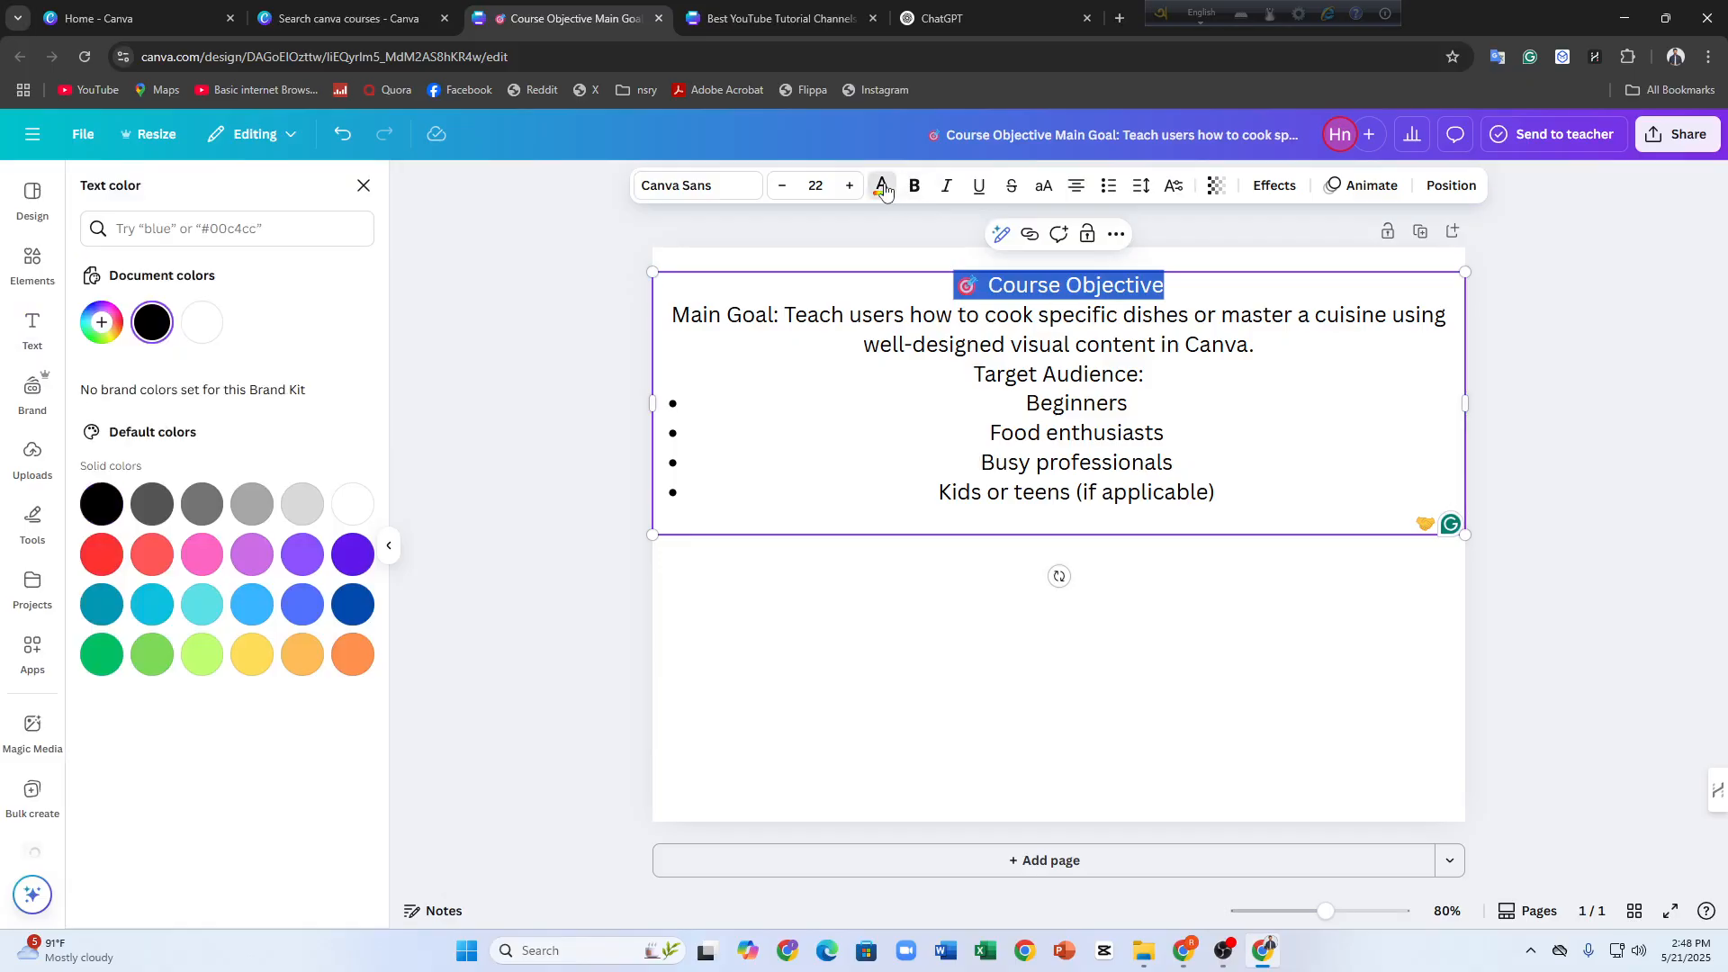
left_click(201, 554)
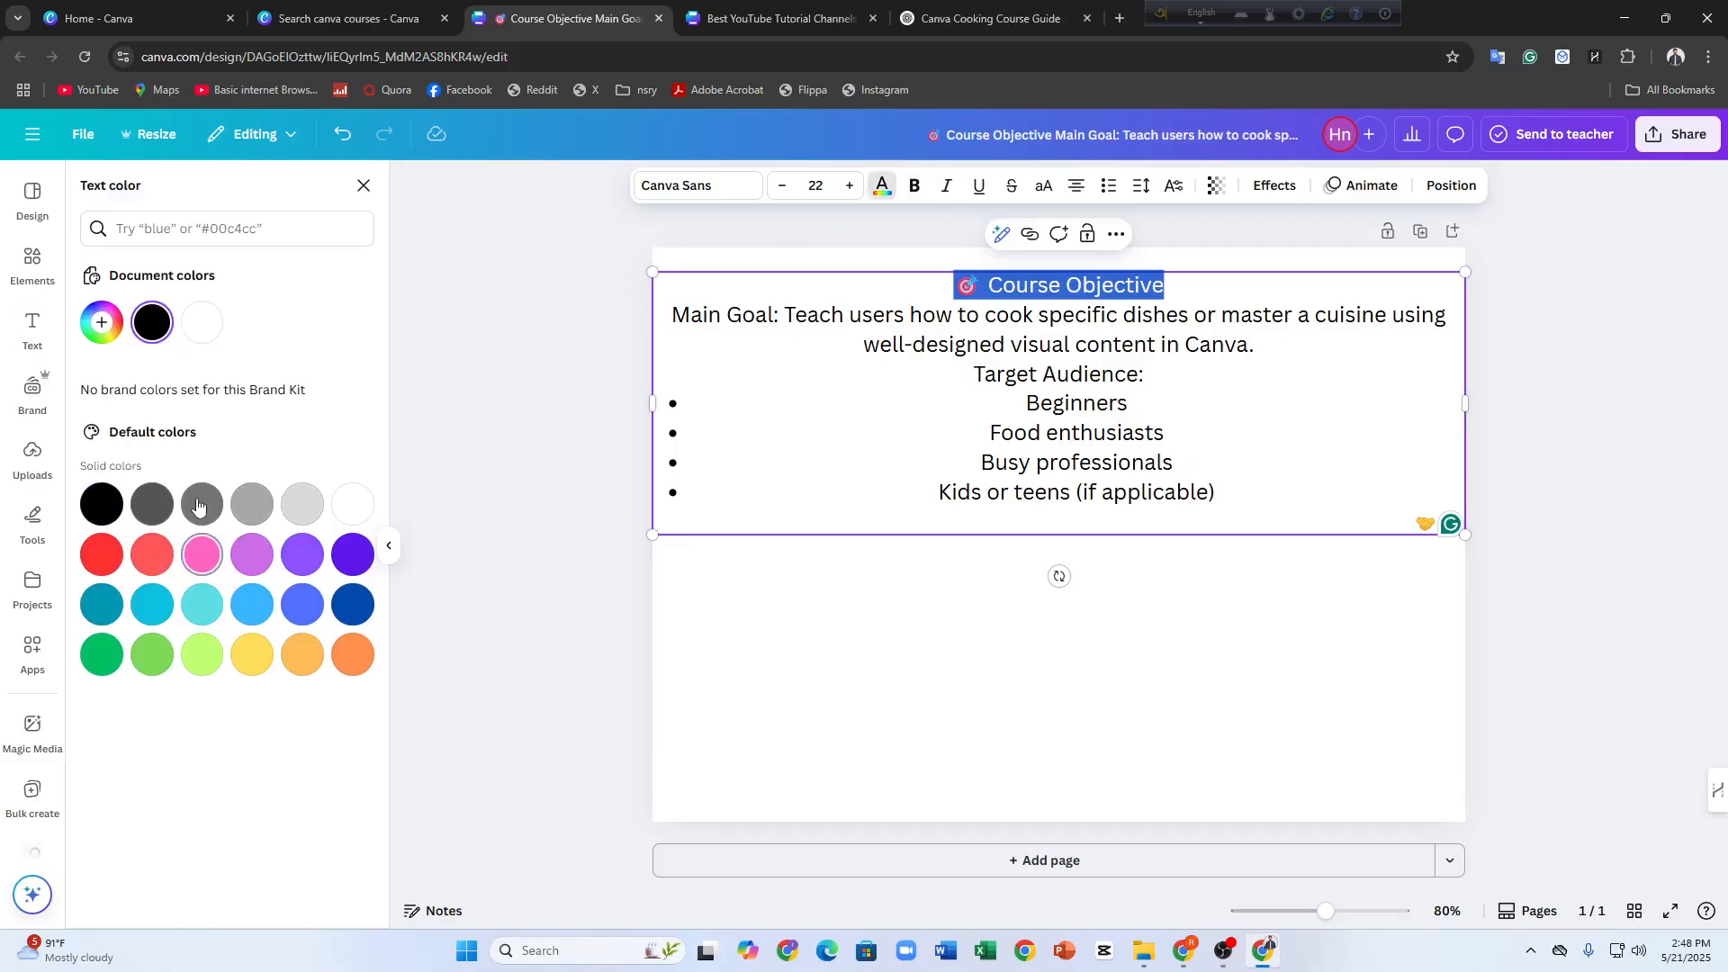
left_click(116, 335)
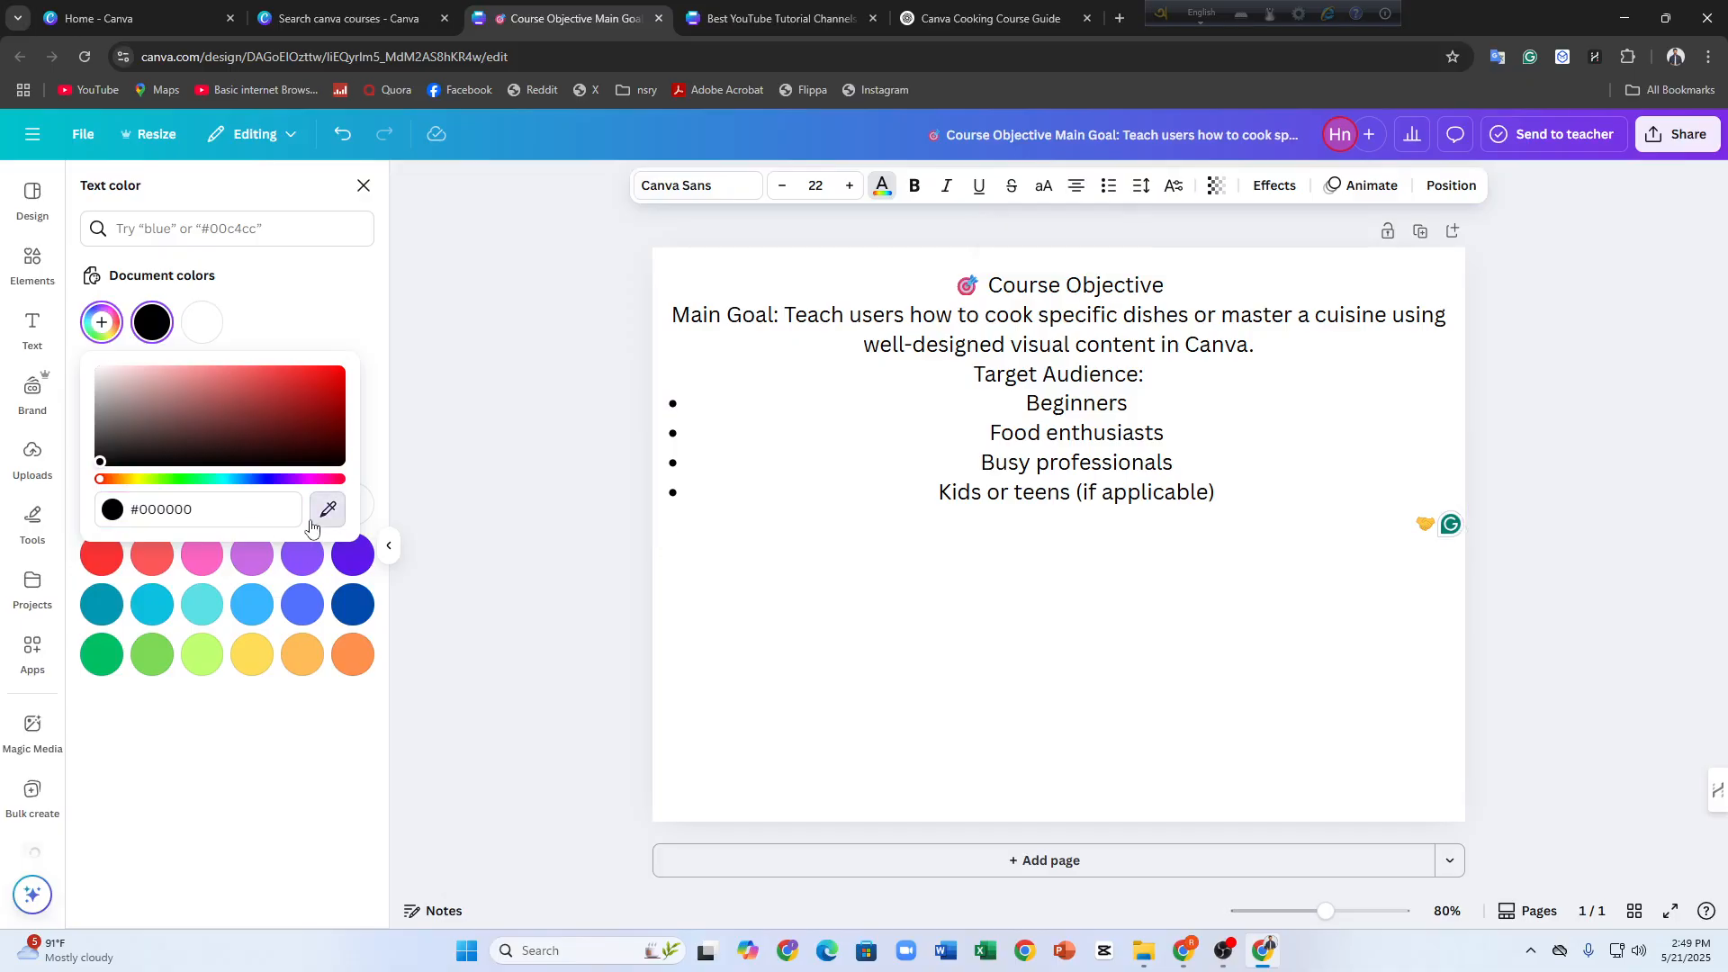
left_click_drag(261, 441, 173, 448)
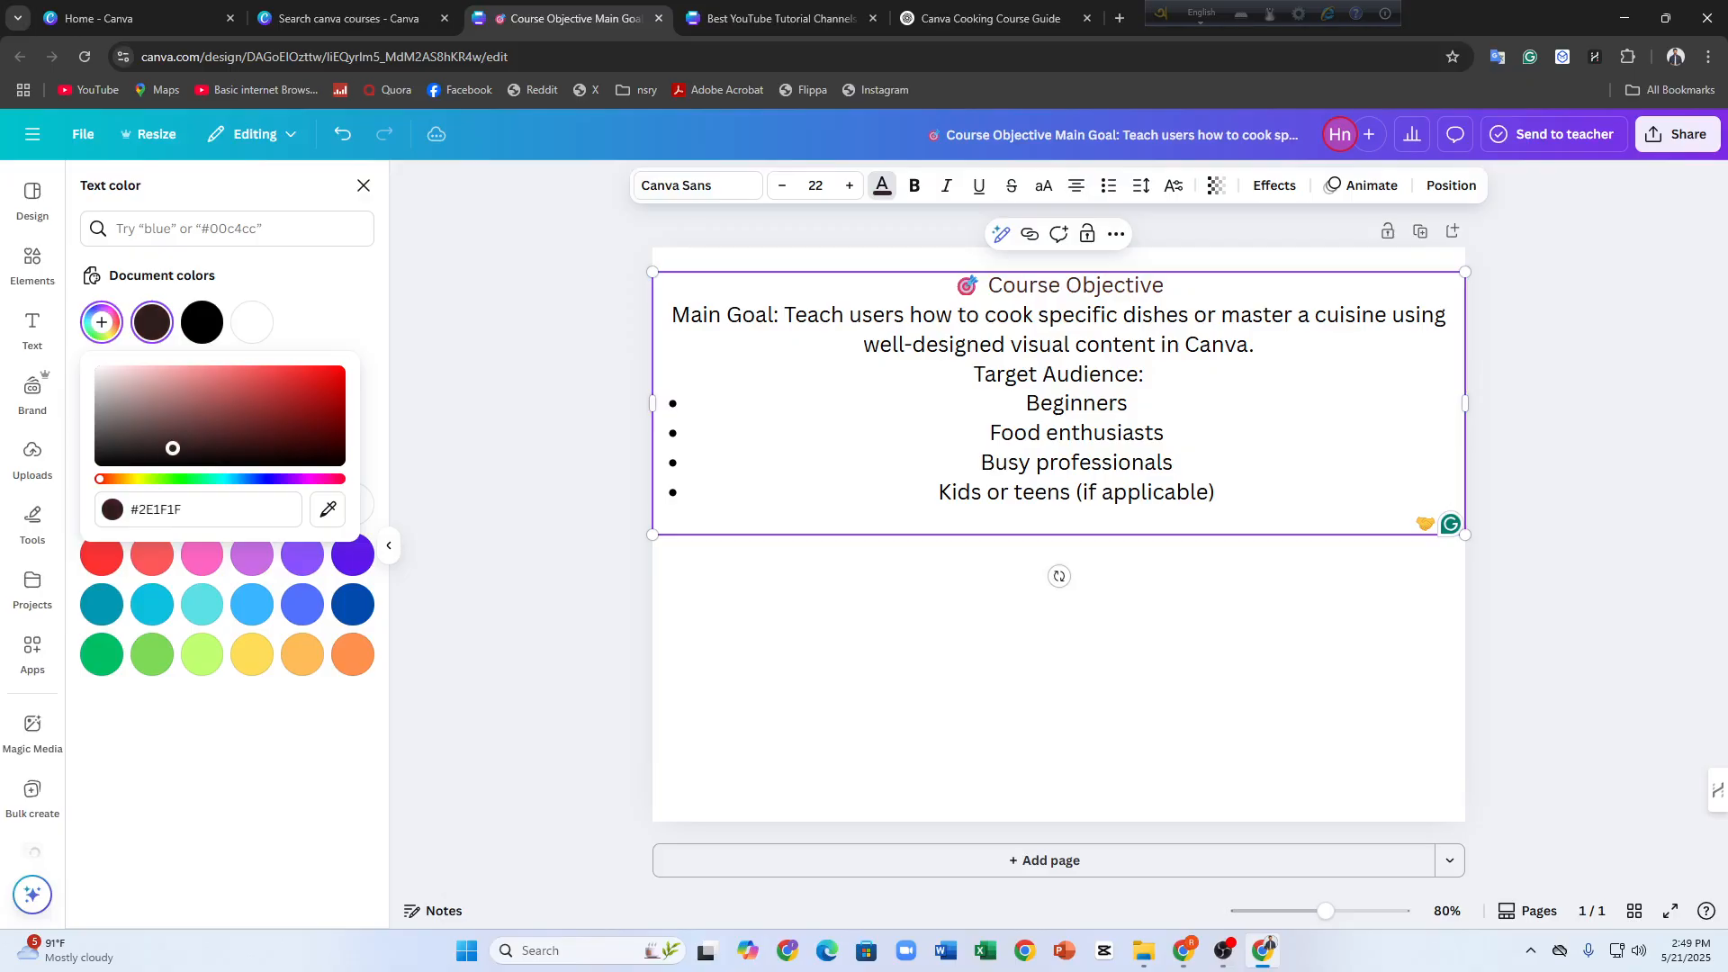
left_click(146, 807)
left_click(102, 322)
left_click(166, 440)
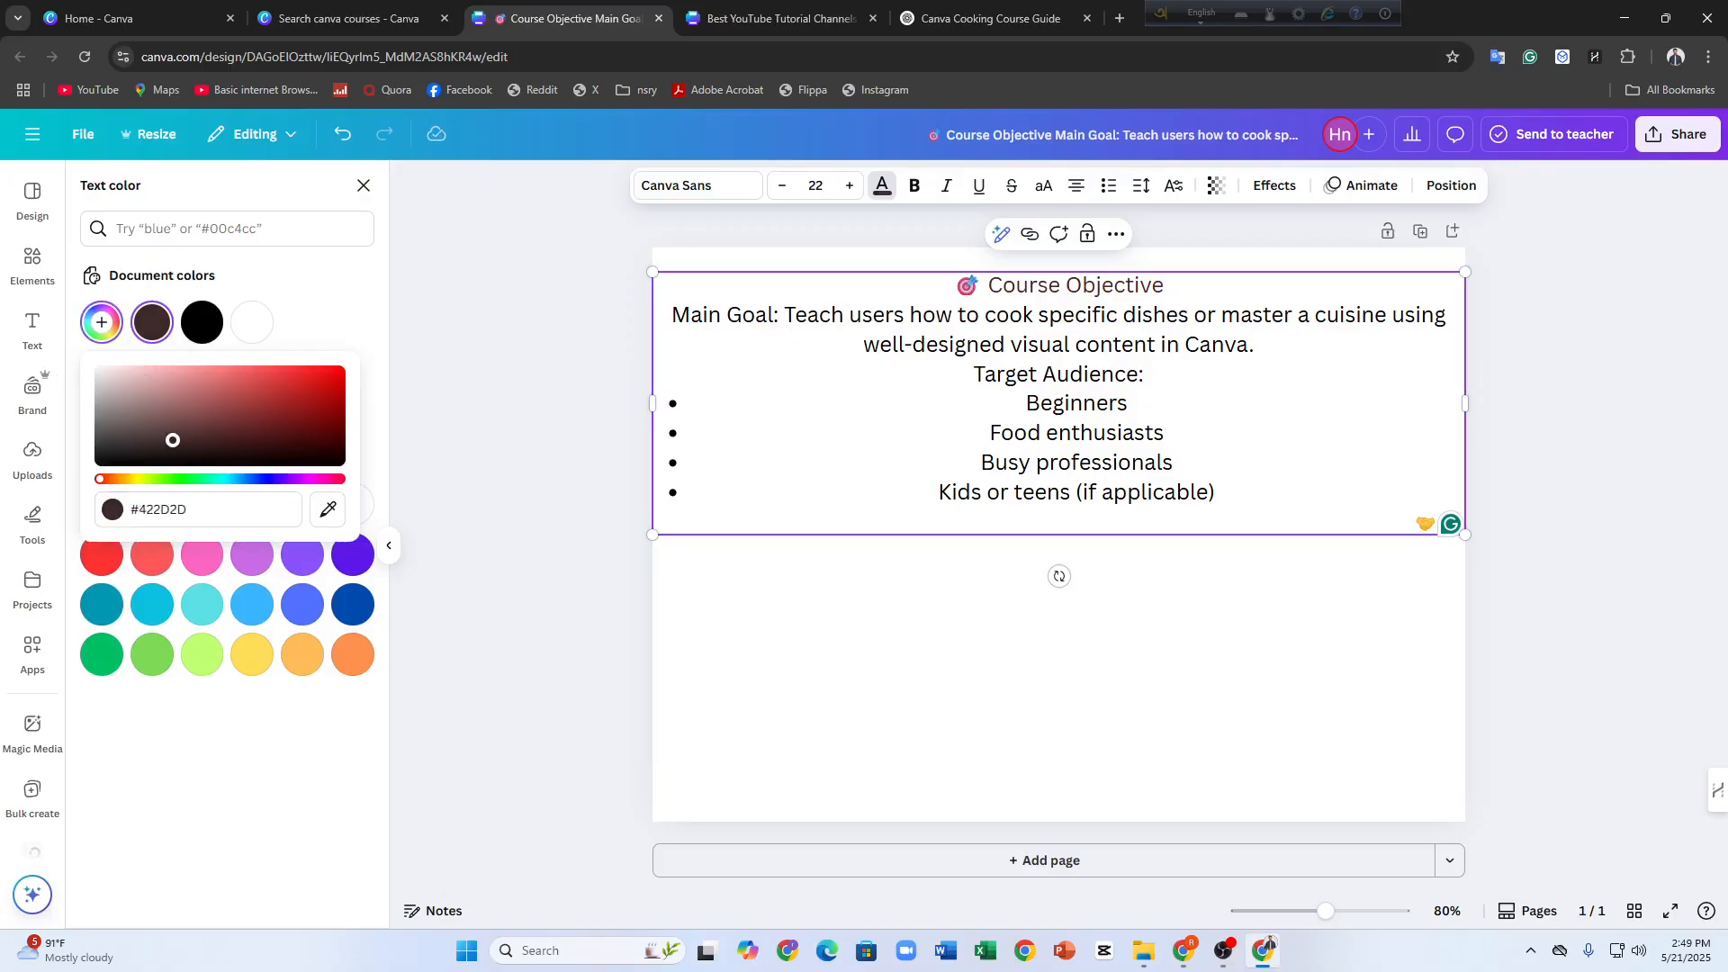
left_click_drag(166, 440, 174, 379)
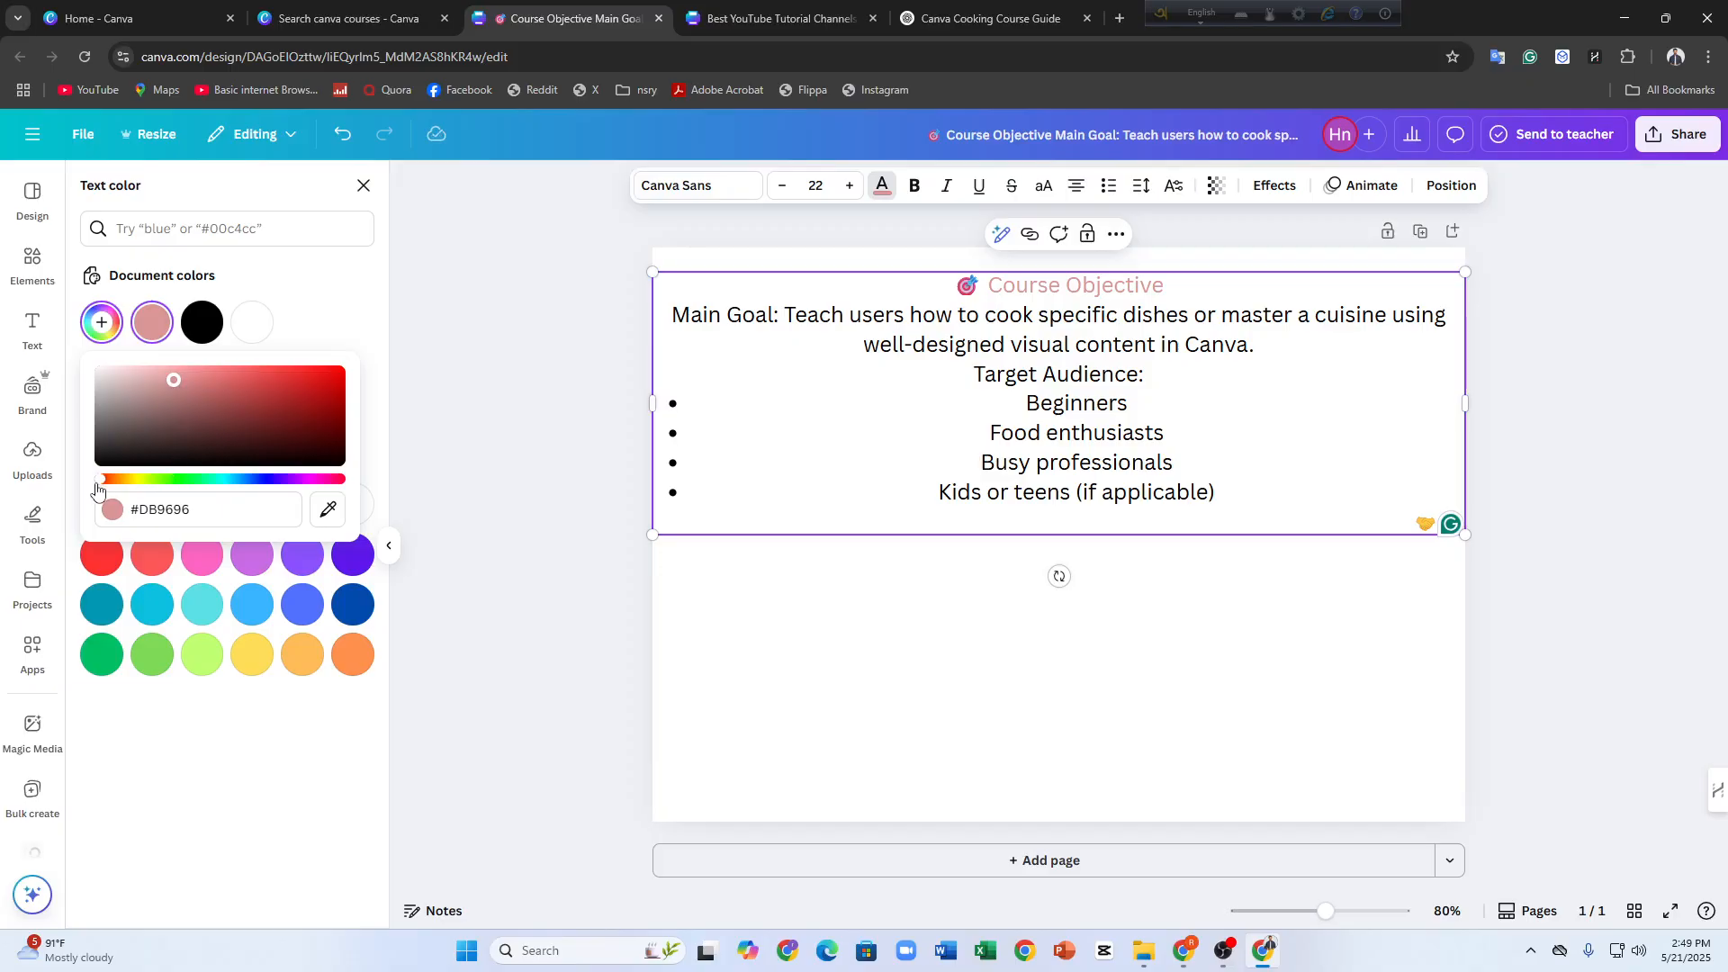
left_click_drag(97, 486, 133, 486)
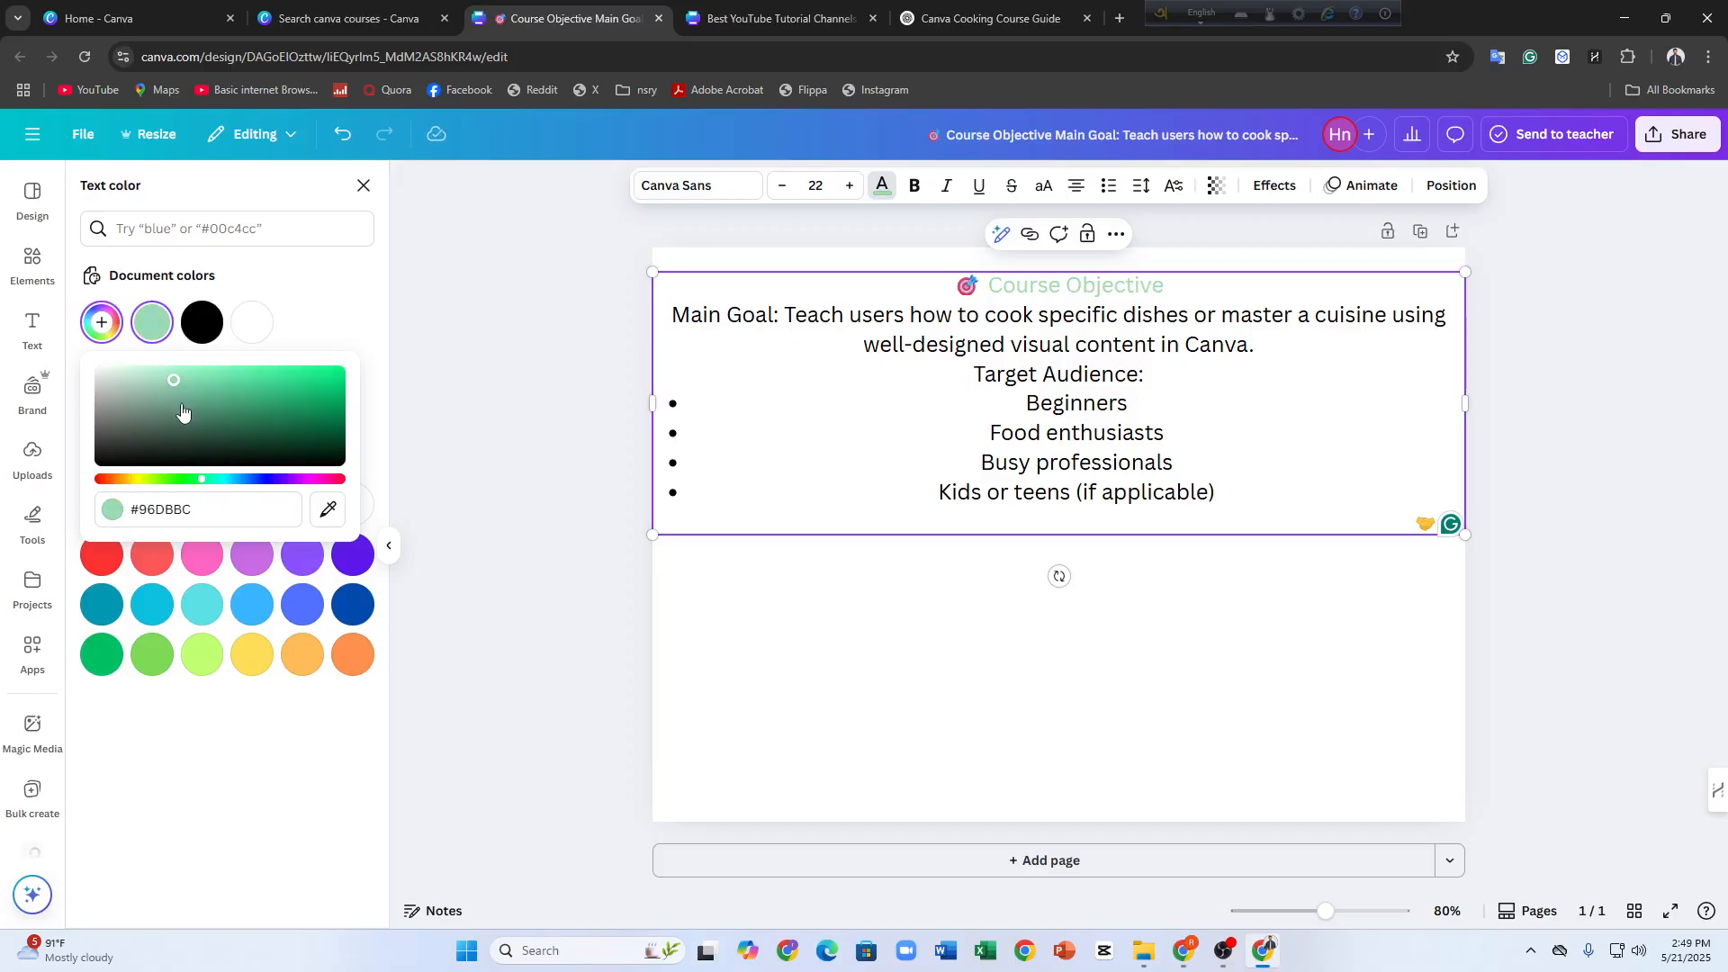
left_click_drag(182, 411, 260, 451)
left_click(456, 358)
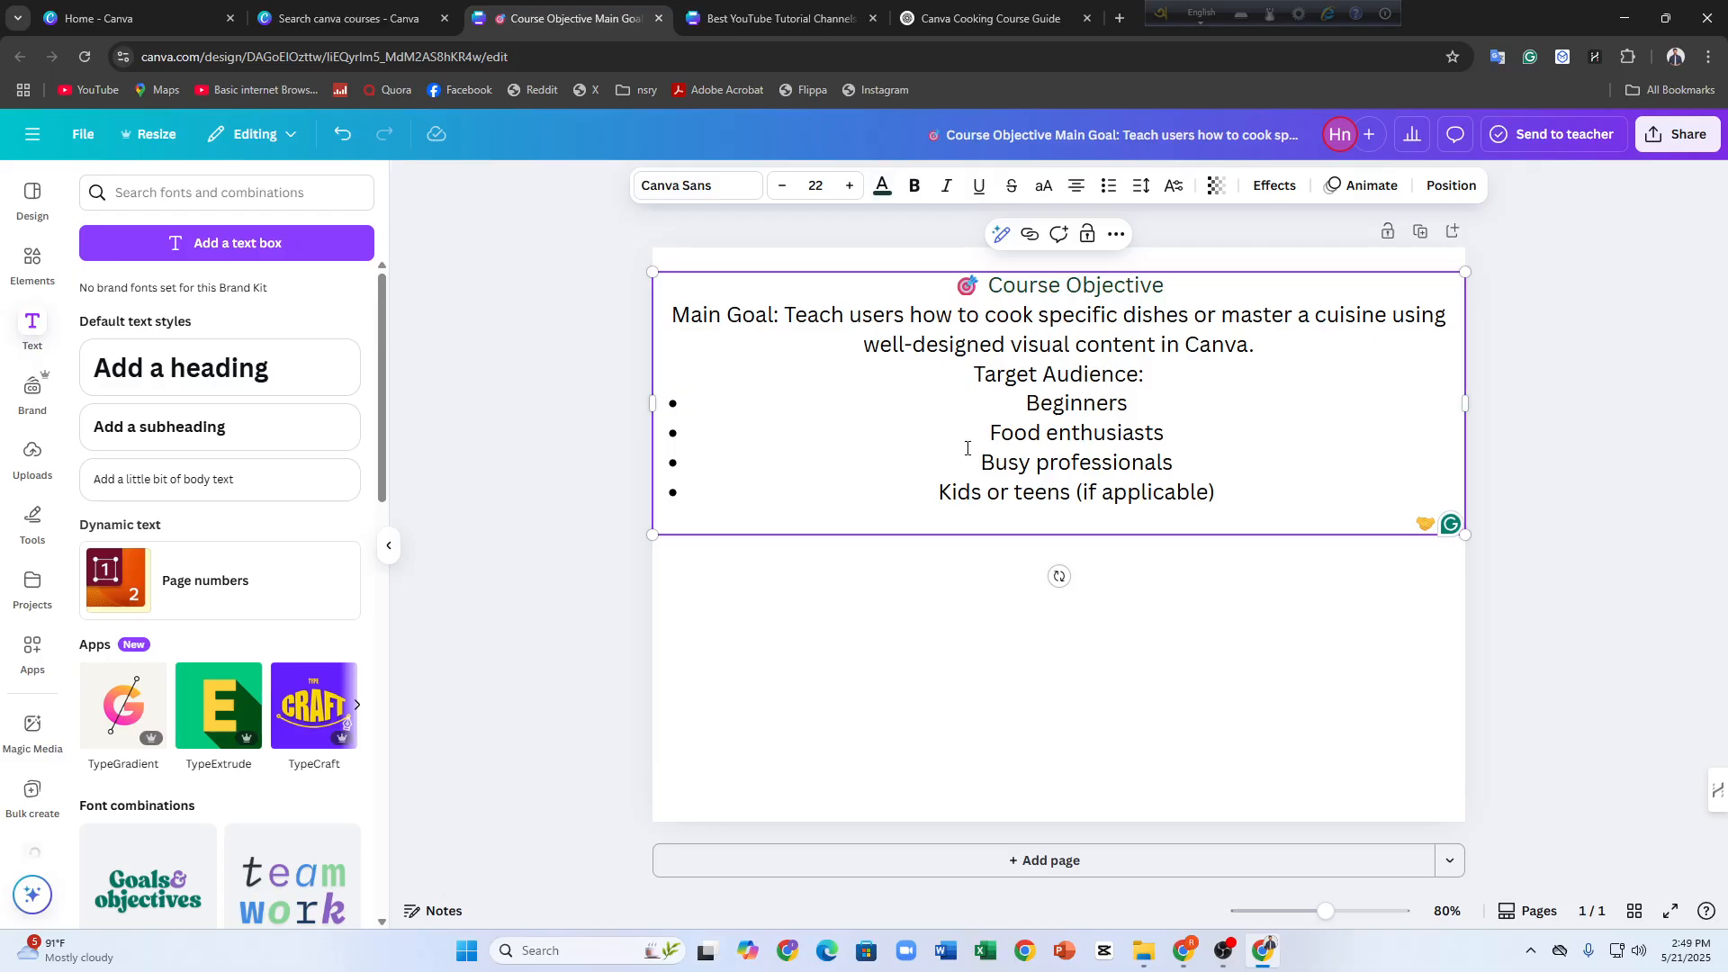
Set the font of the Course Objective heading to Norwester
double_click(1018, 306)
triple_click(1017, 286)
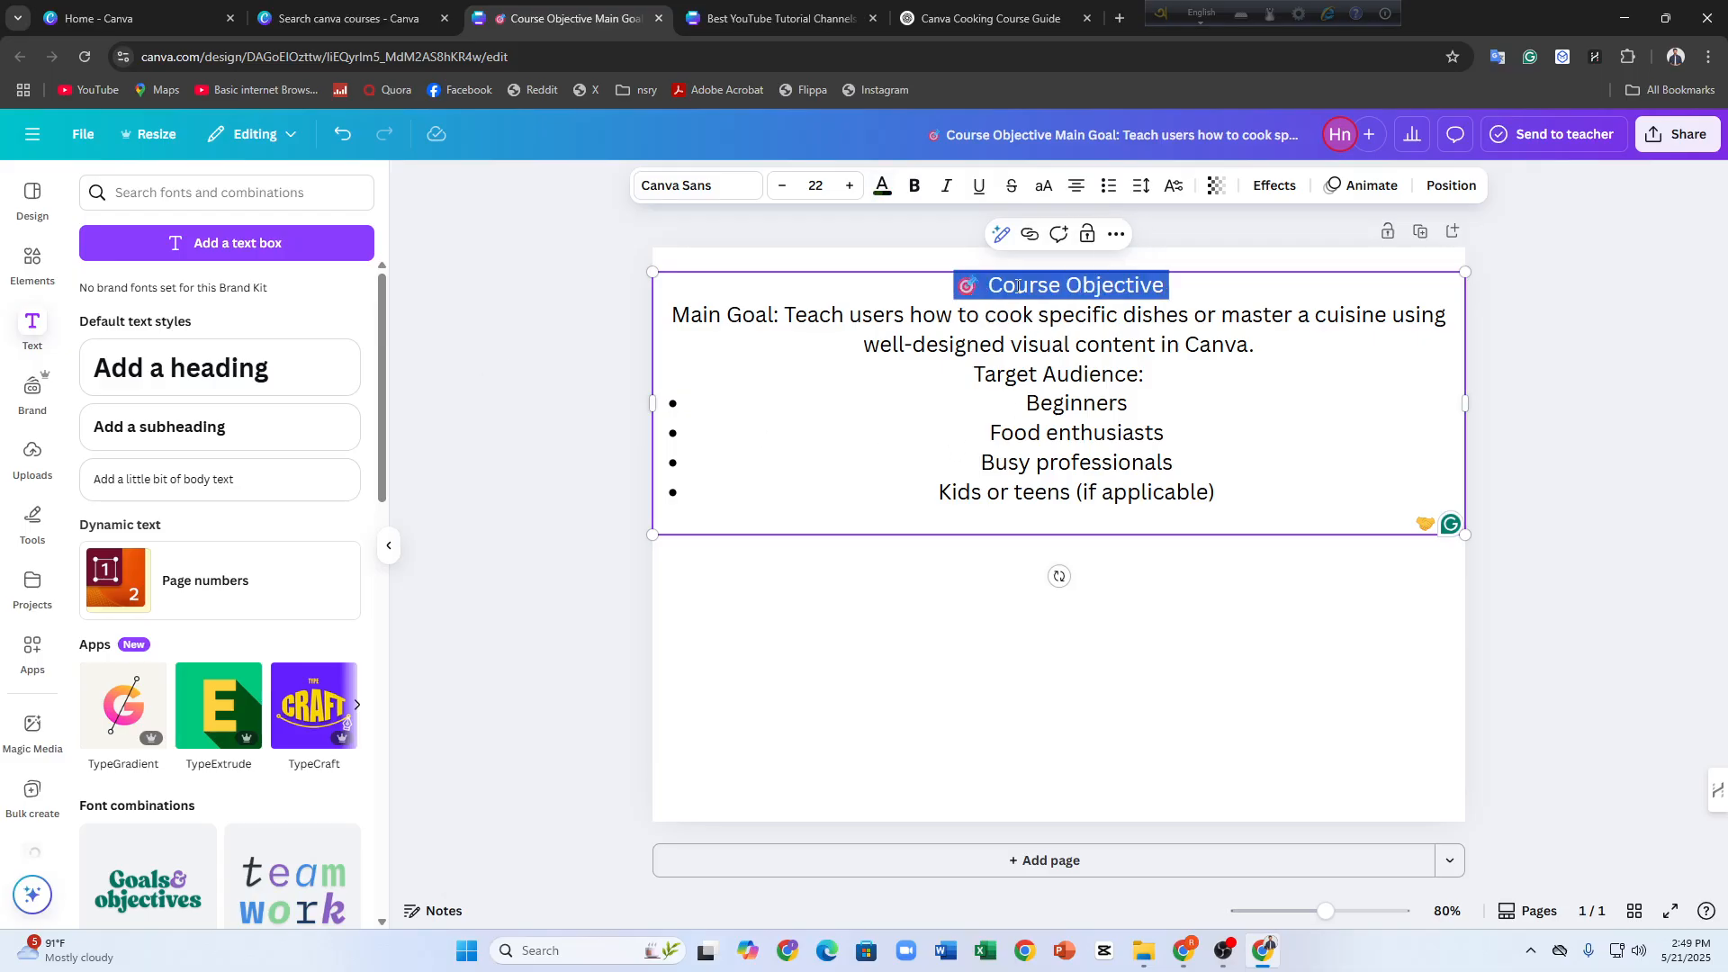
left_click(729, 186)
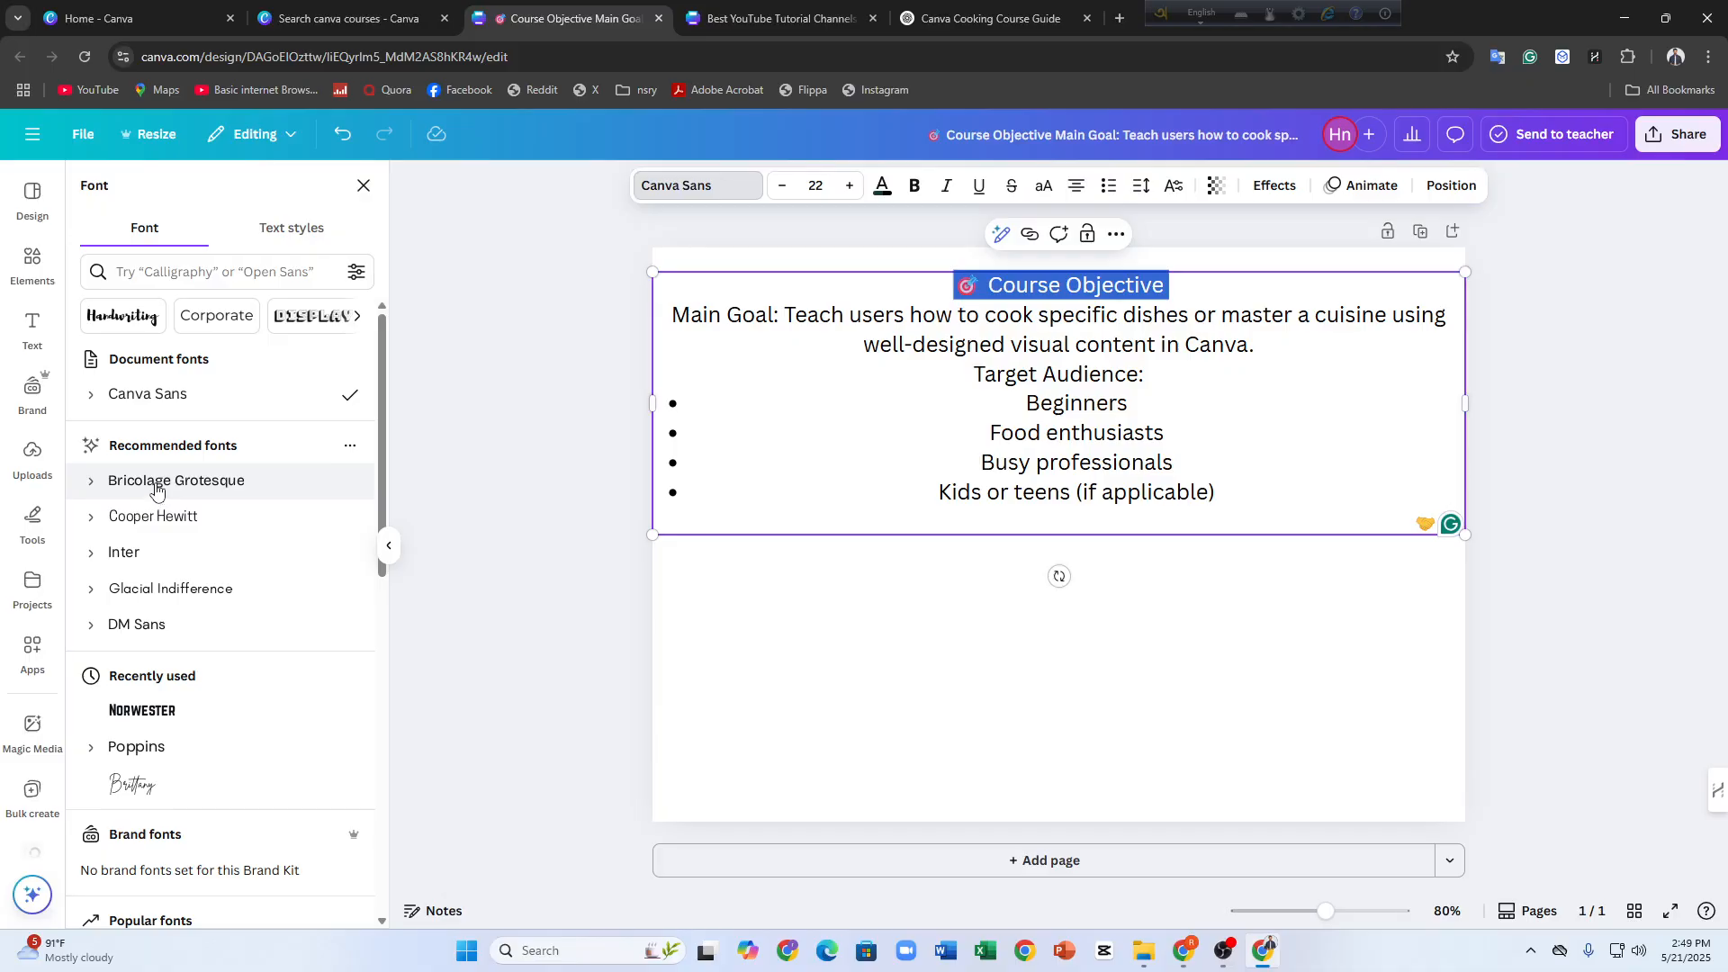
left_click(831, 386)
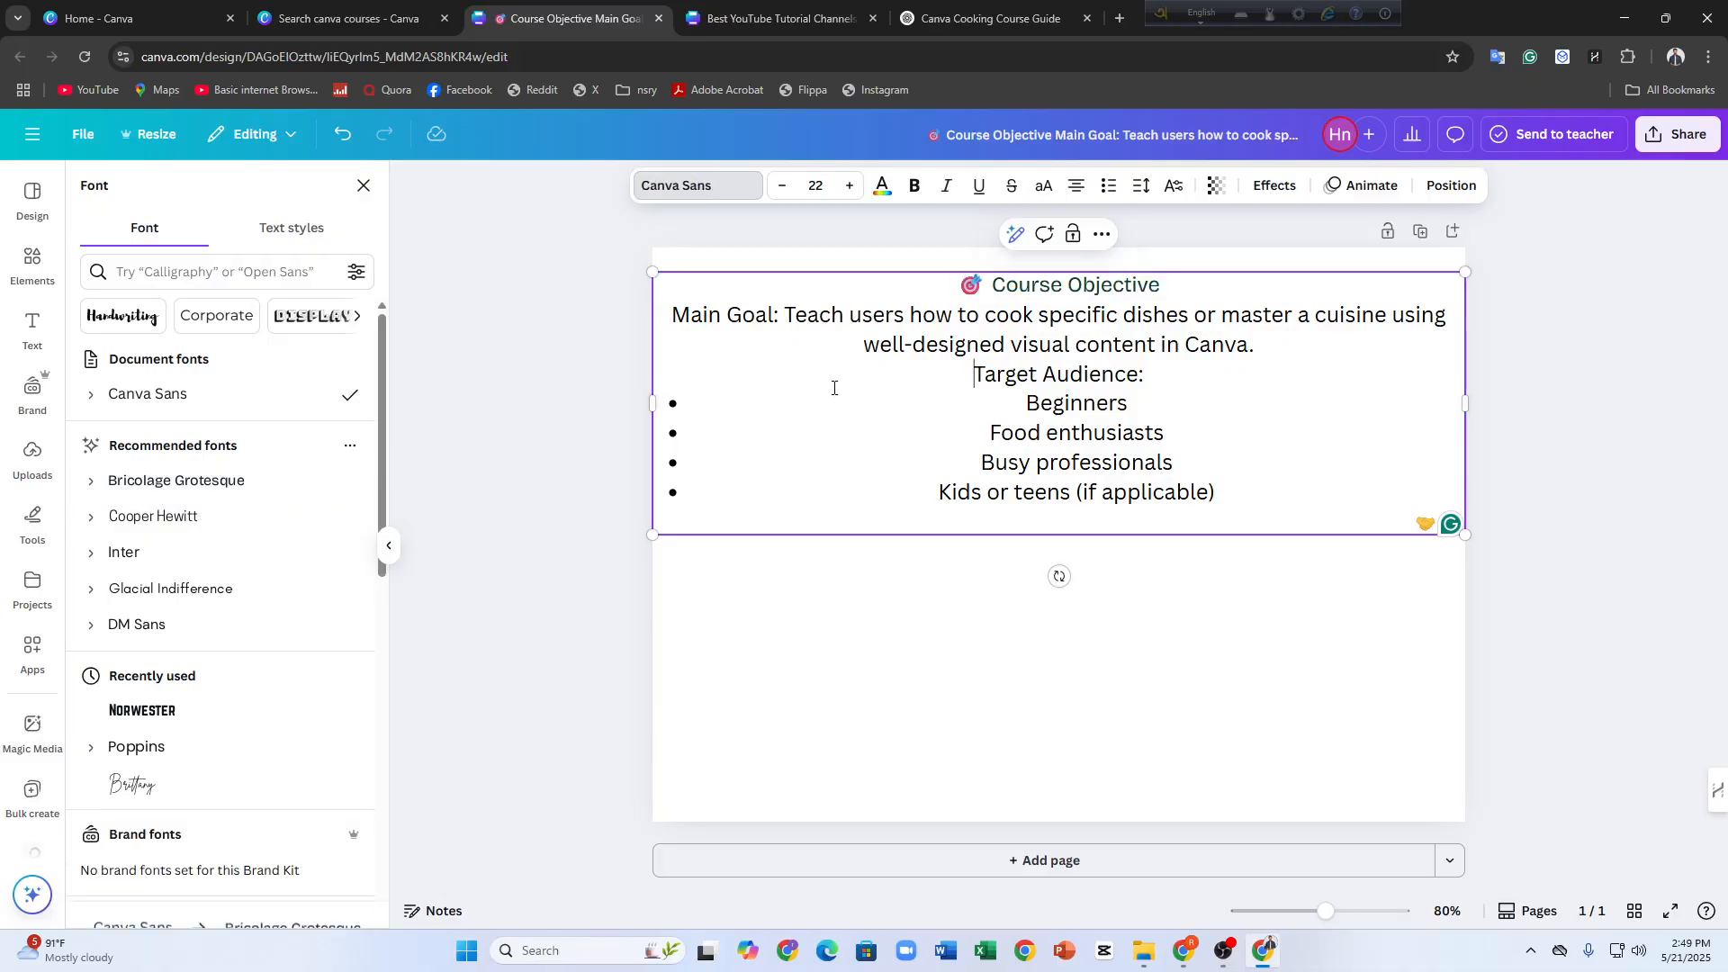
double_click(999, 311)
triple_click(997, 286)
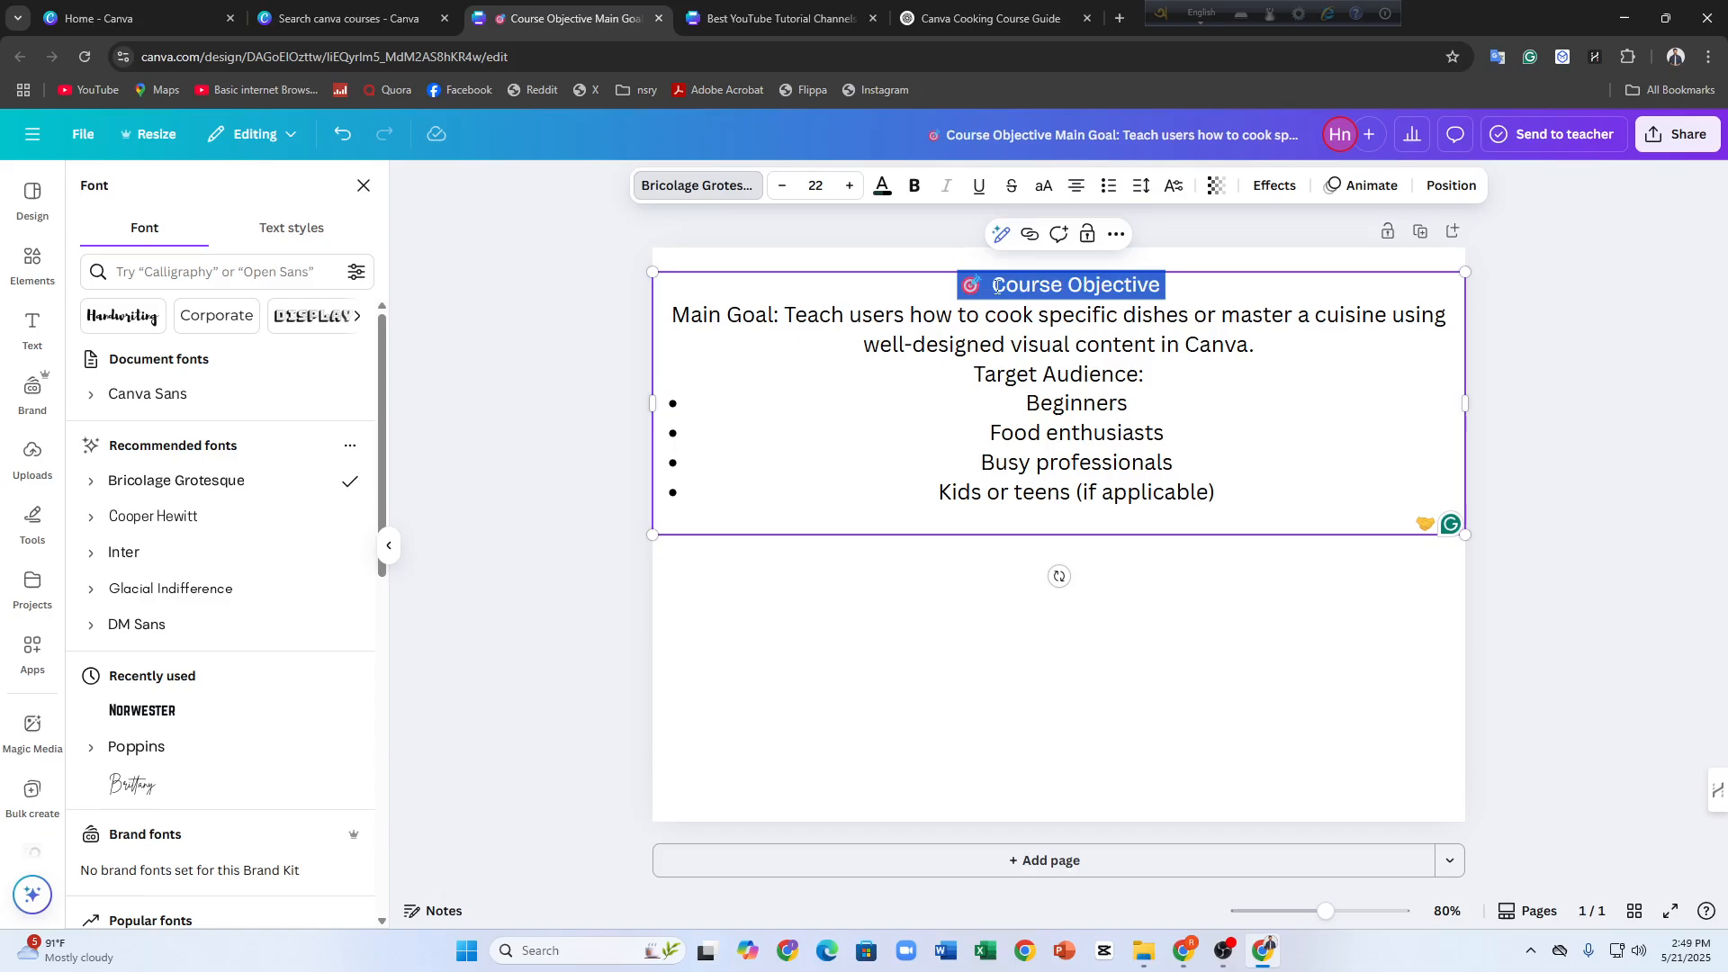
left_click(642, 197)
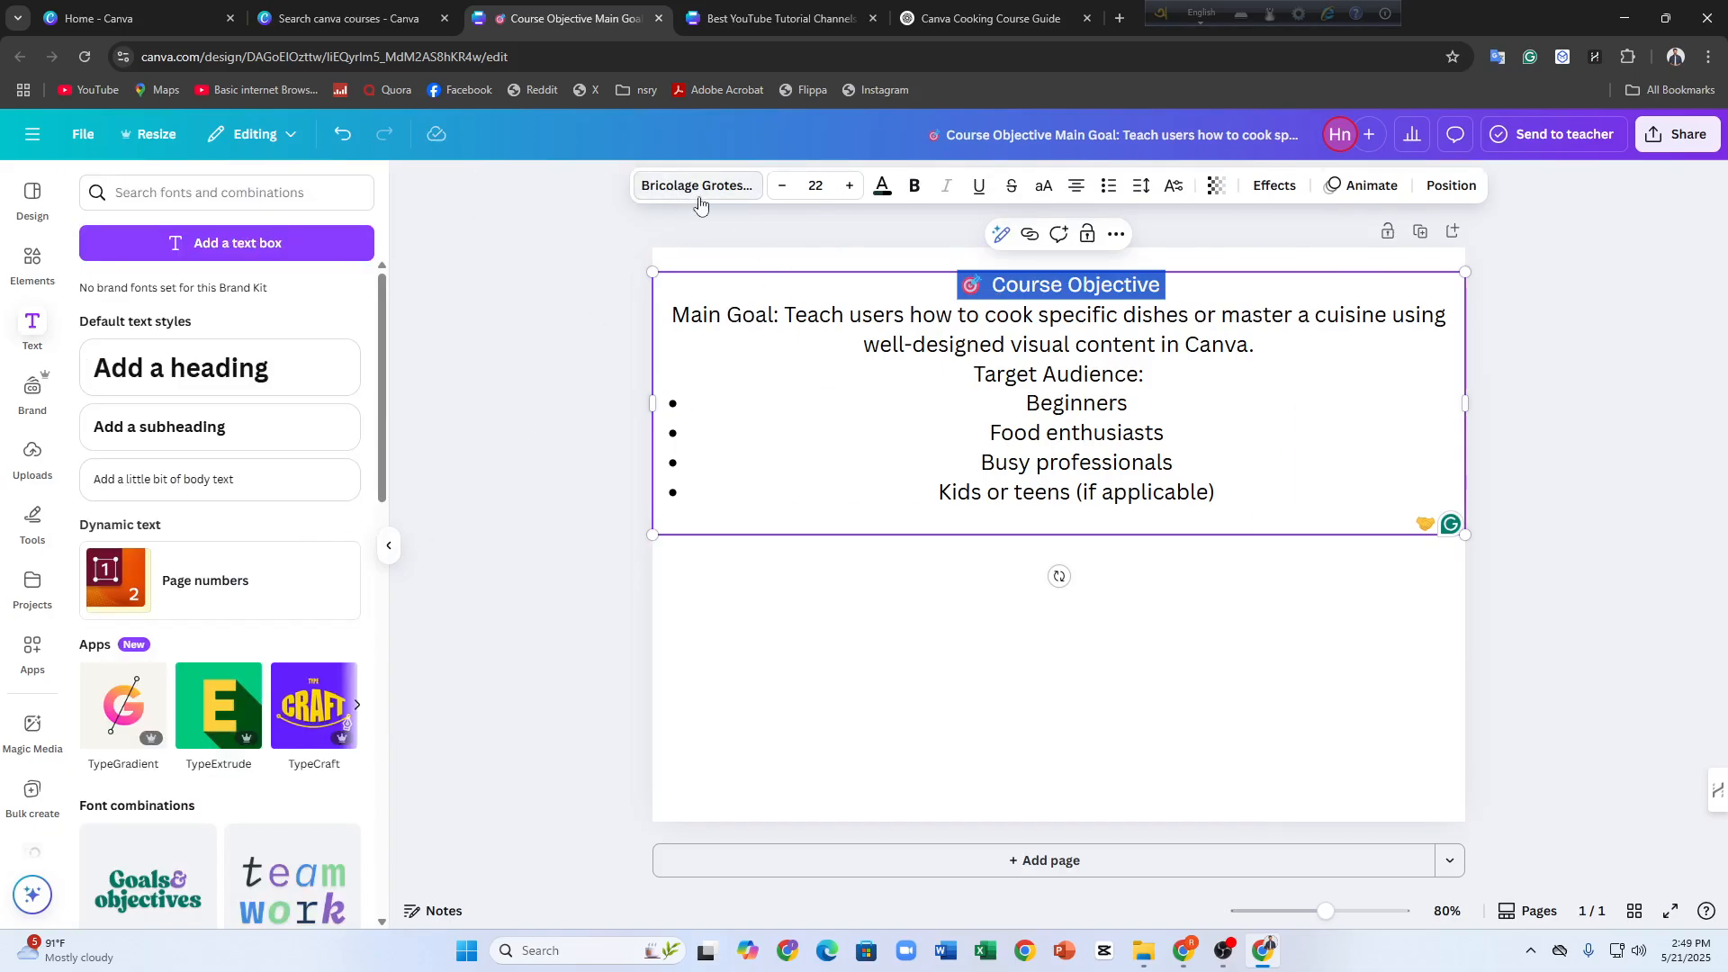
left_click(699, 198)
scroll(178, 711, "down", 6)
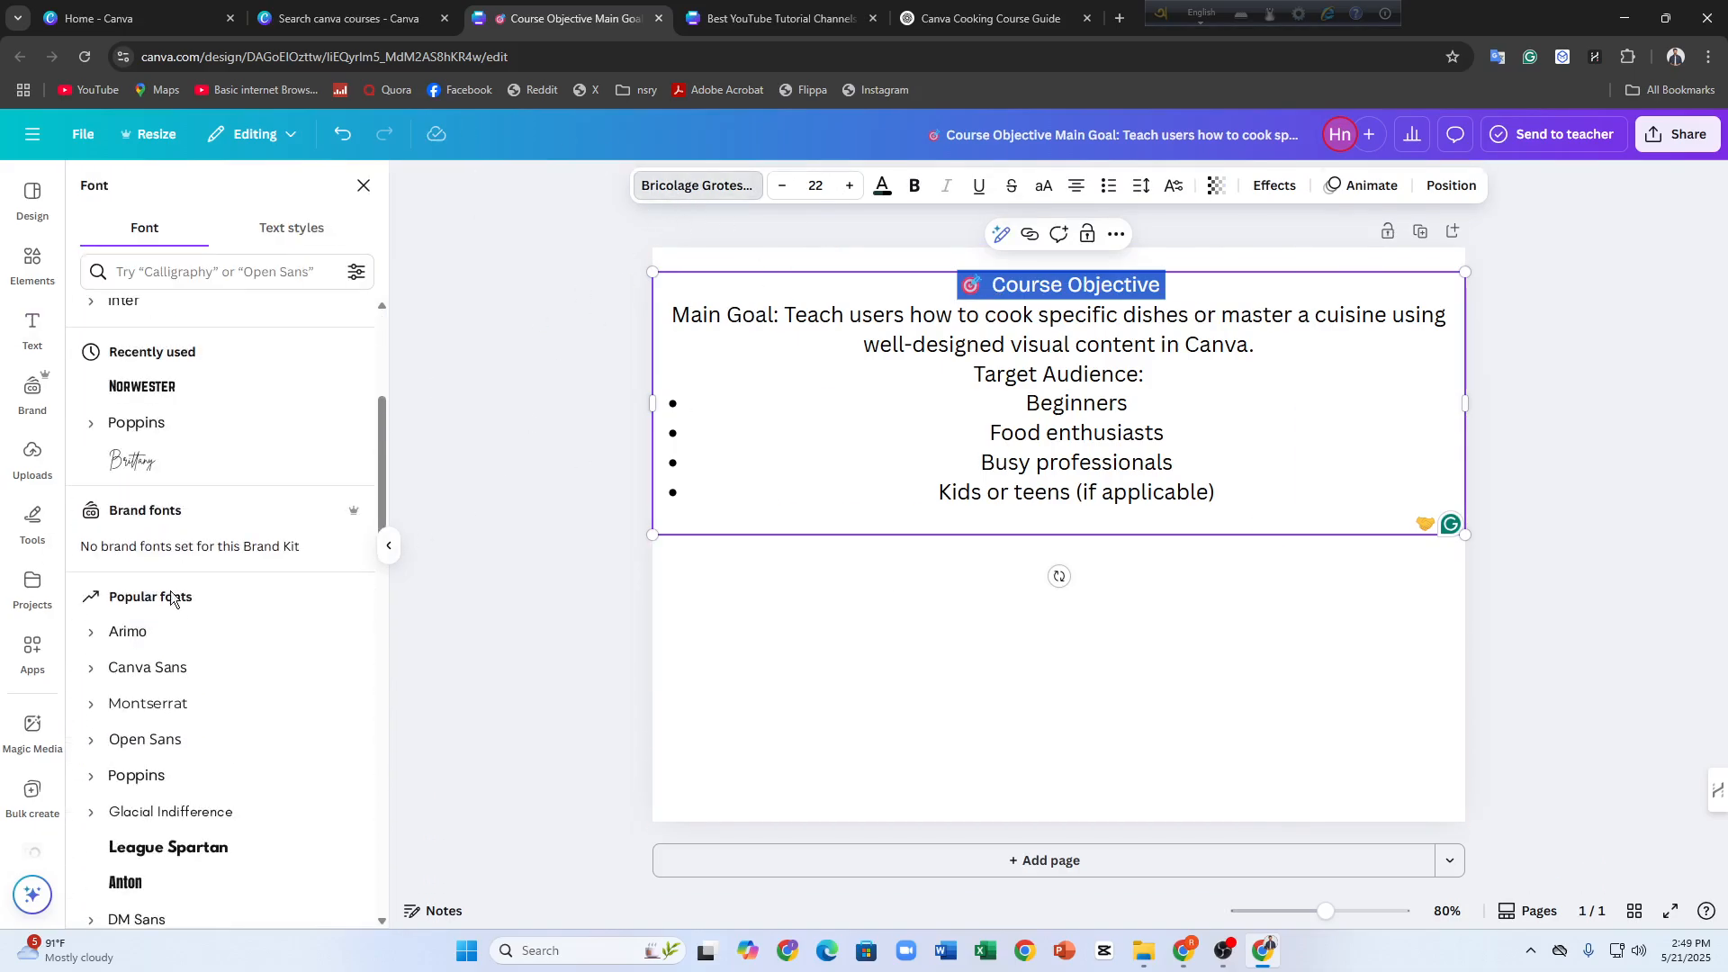
left_click(142, 387)
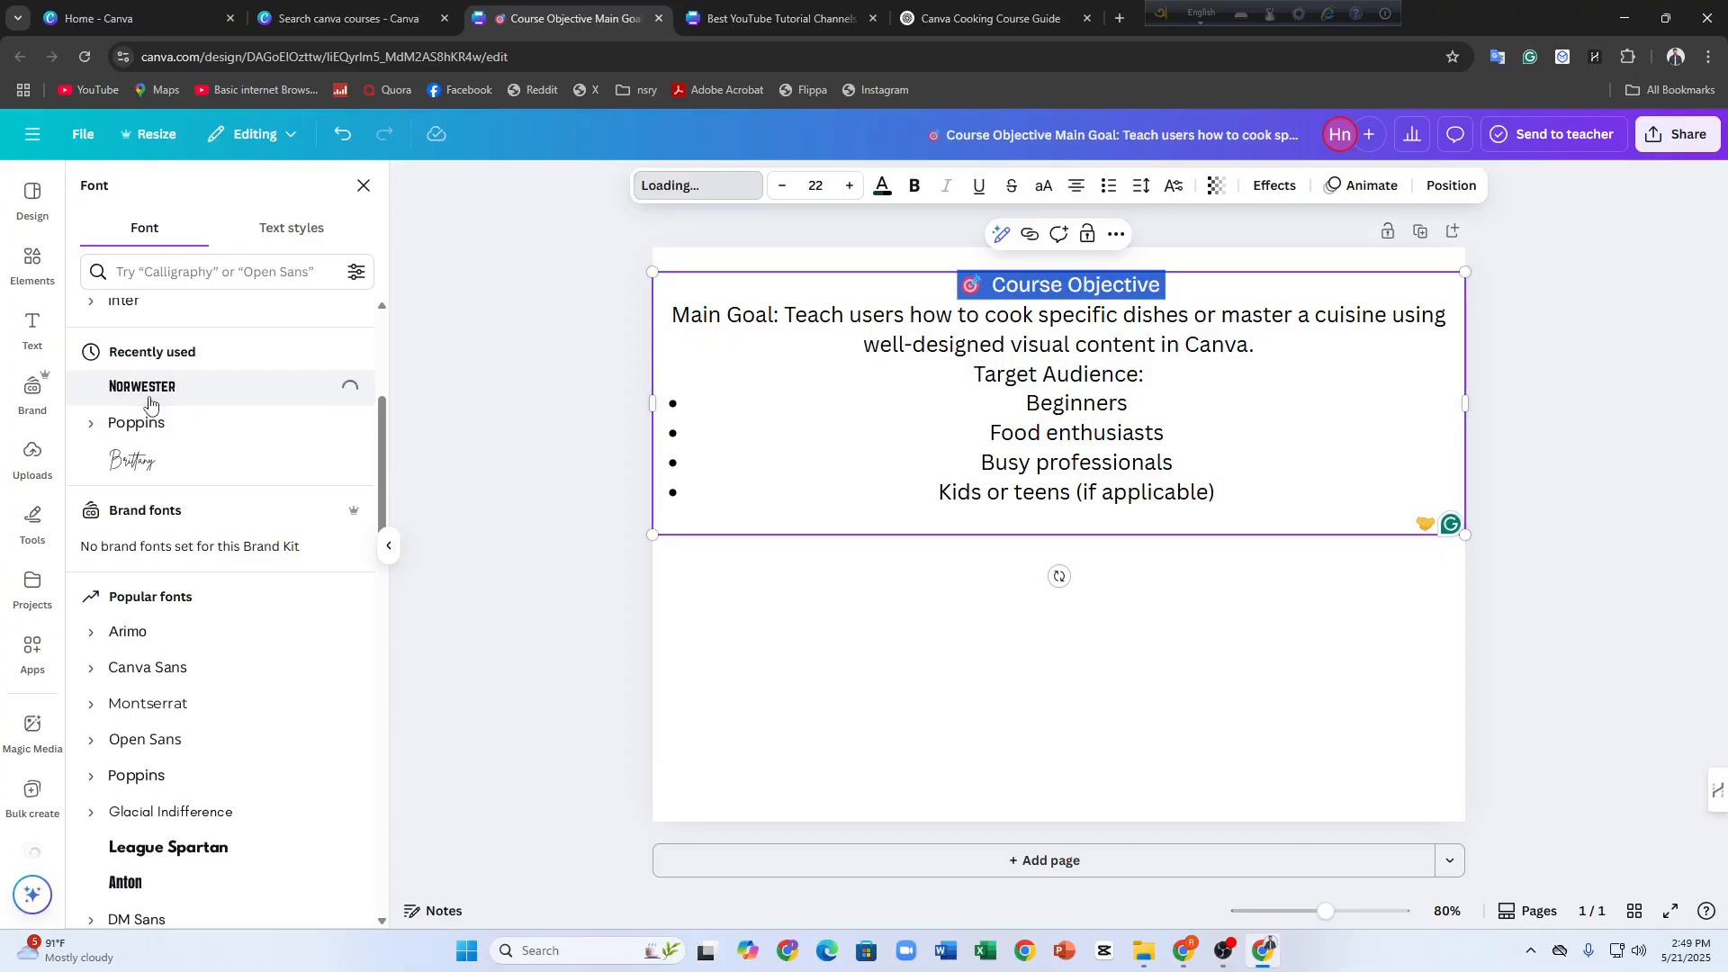
left_click(761, 440)
left_click_drag(671, 317, 1216, 493)
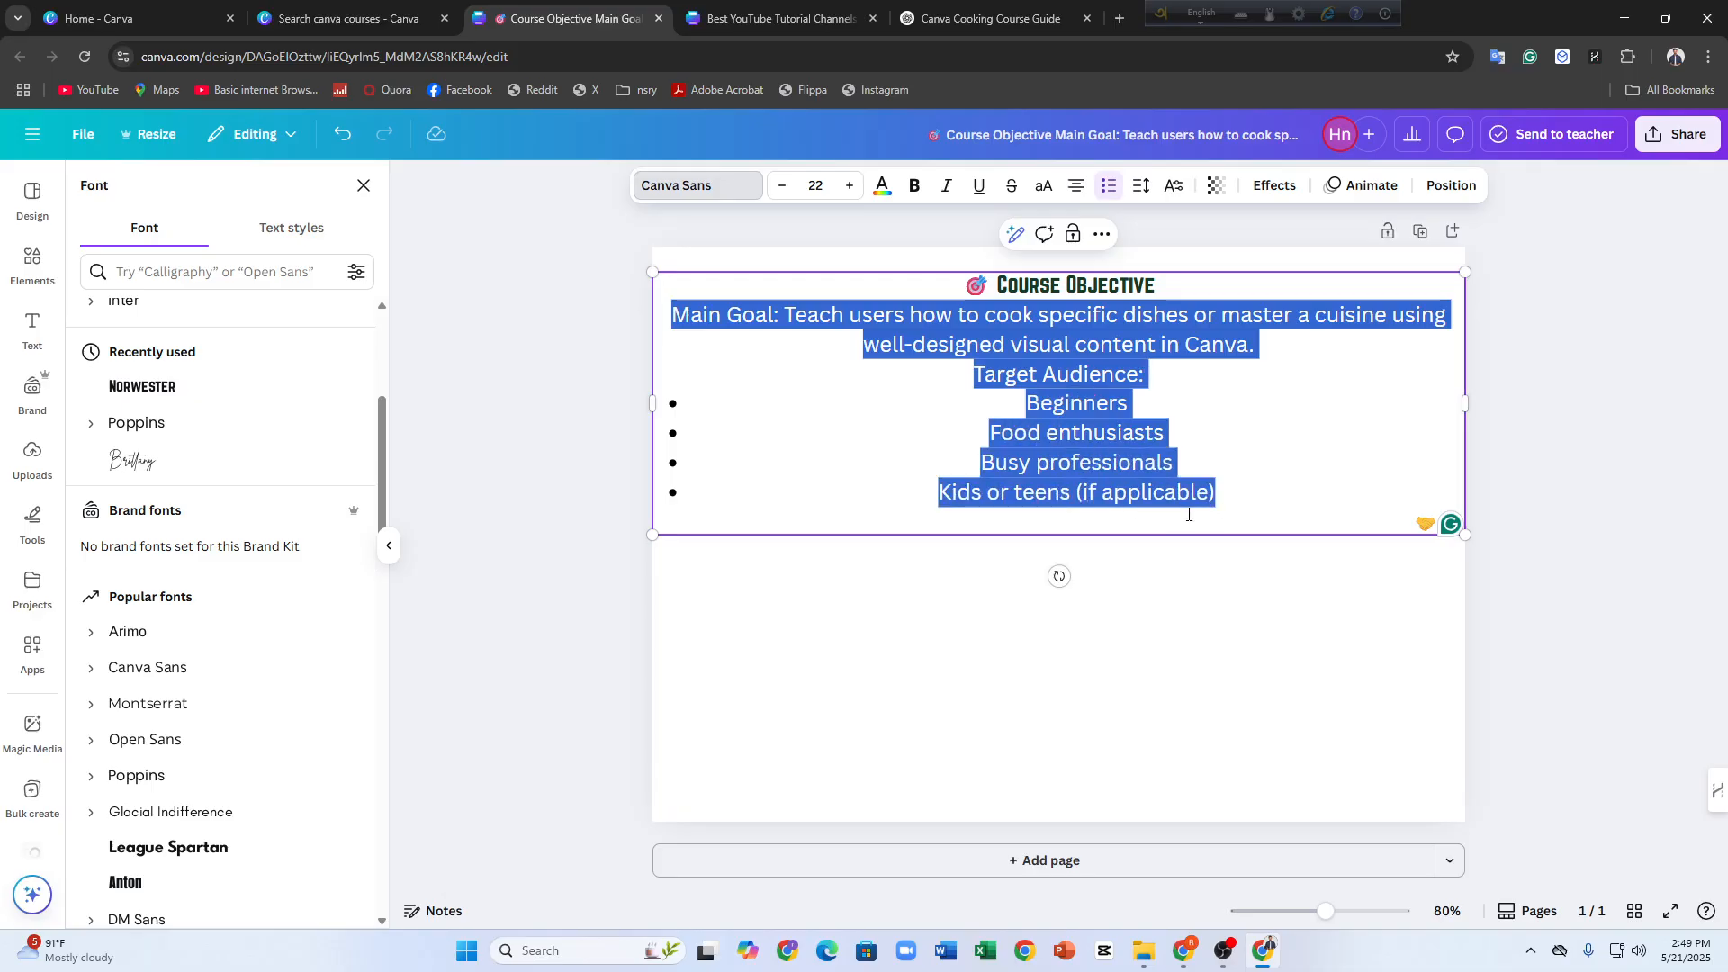
left_click(709, 189)
left_click(734, 225)
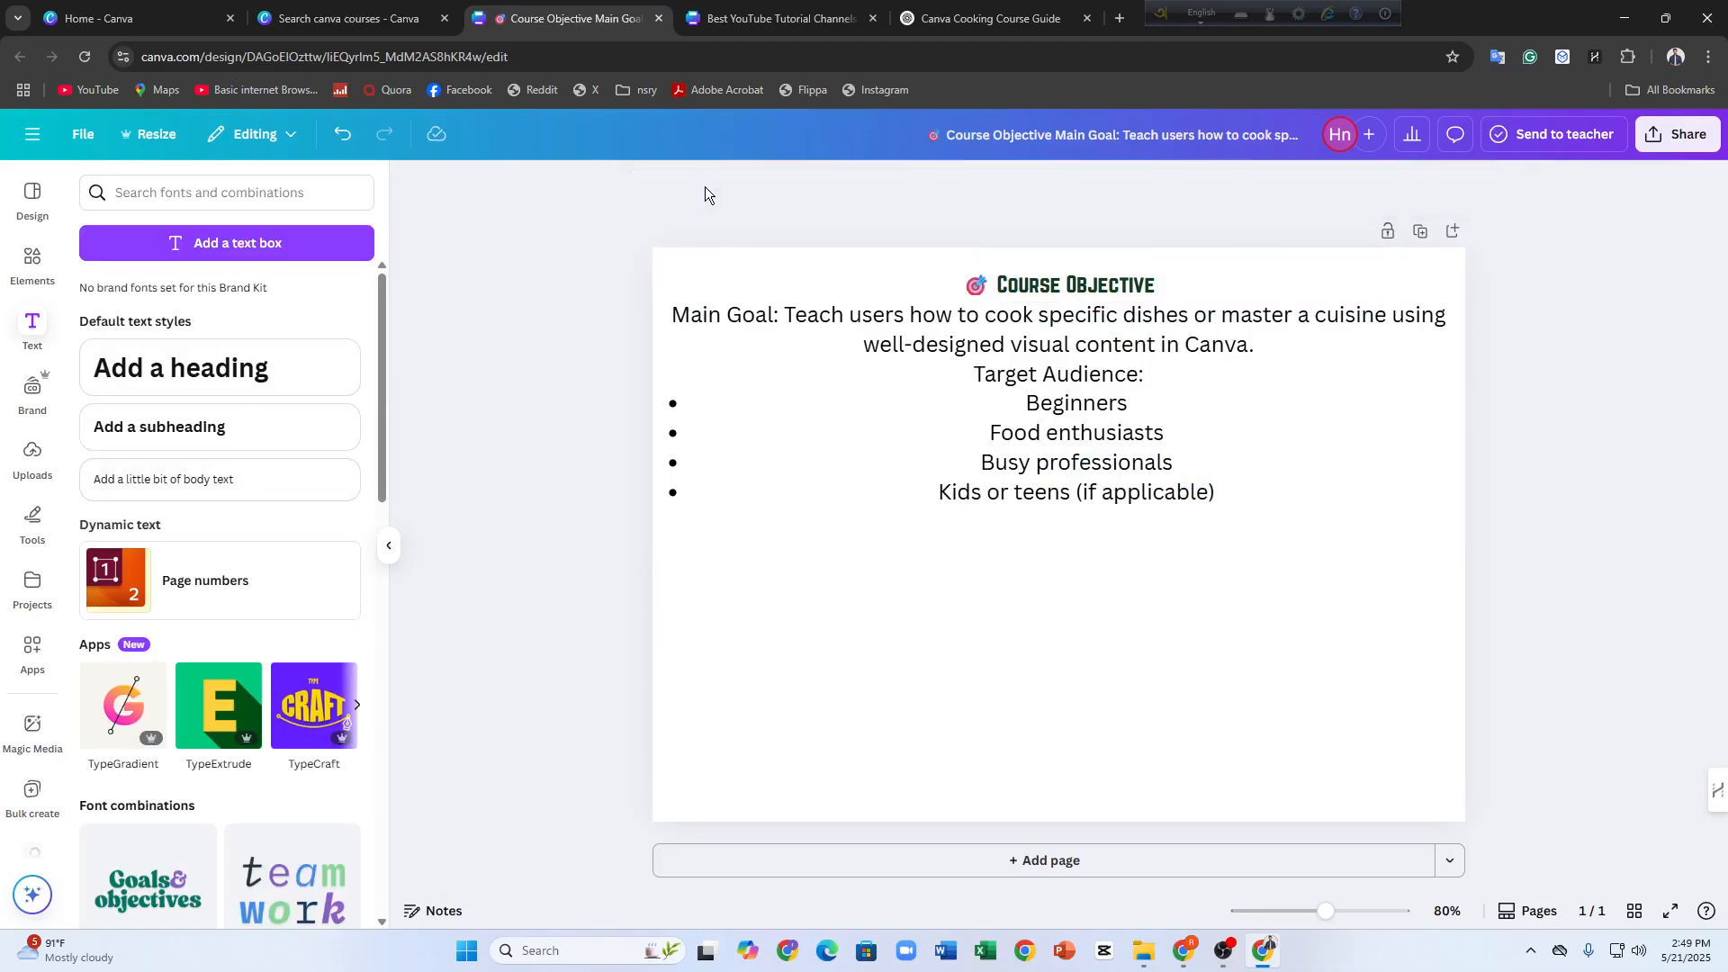
double_click(961, 396)
left_click_drag(1218, 495, 670, 314)
left_click(649, 205)
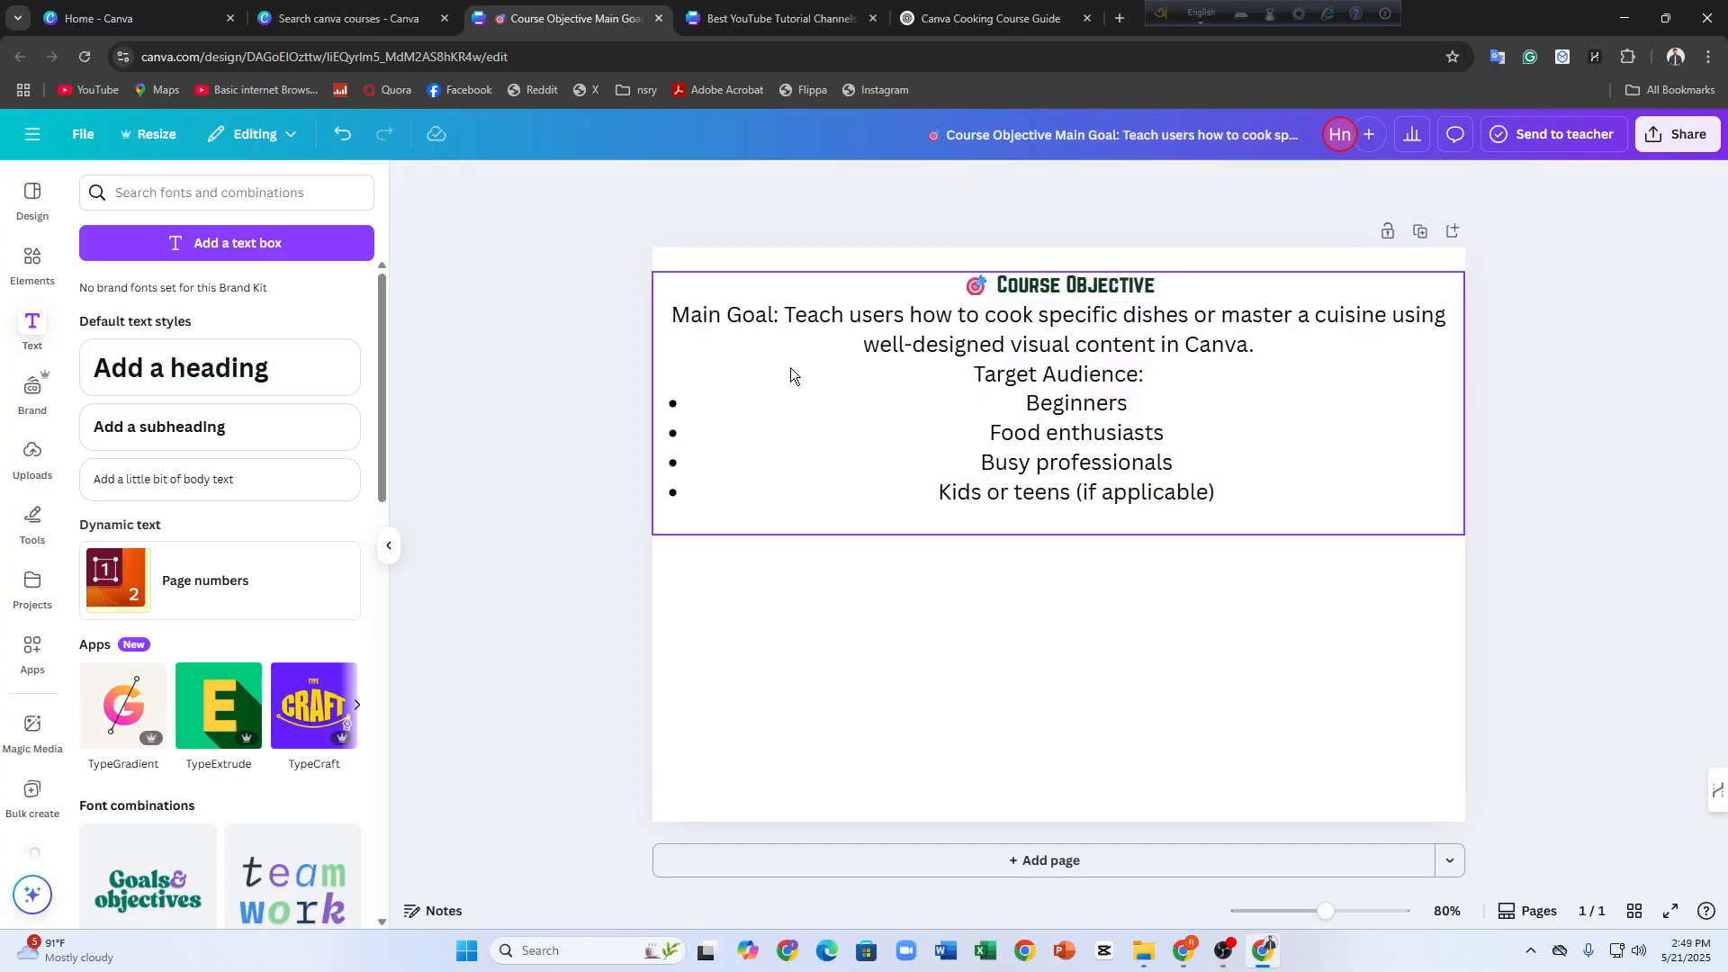
Set the font of the text below the Course Objective heading, from Main Goal through Kids or teens, to DM Sans
left_click(671, 315)
double_click(688, 317)
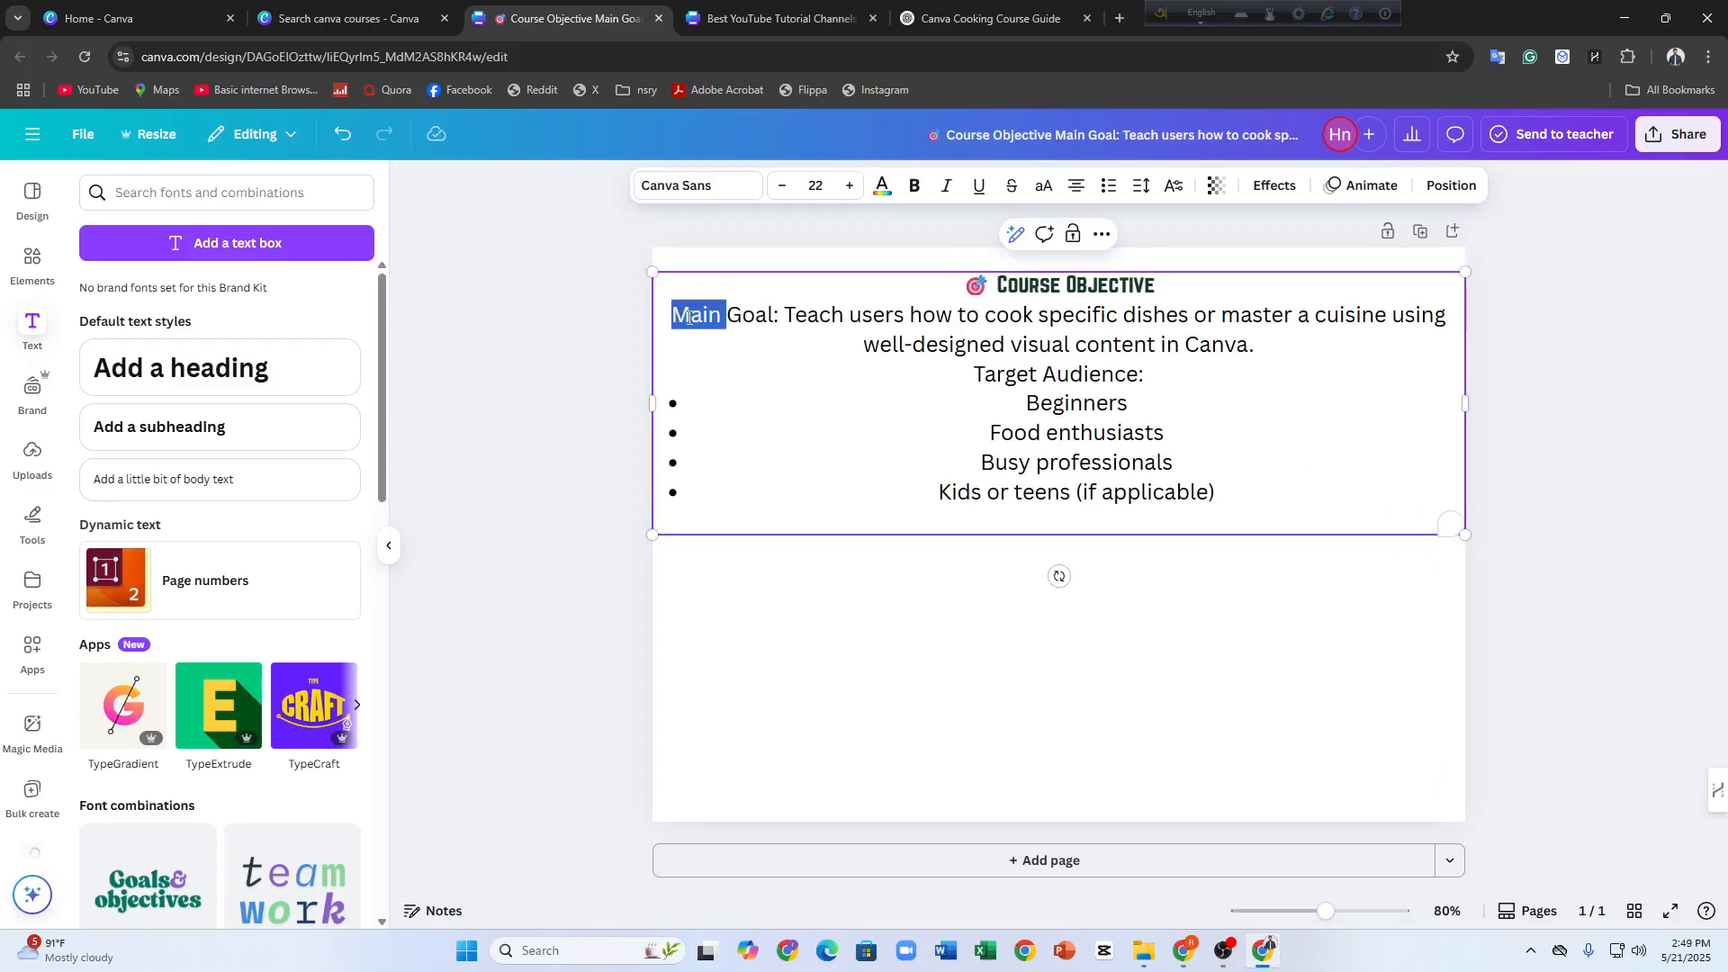
triple_click(688, 317)
left_click_drag(688, 317, 852, 489)
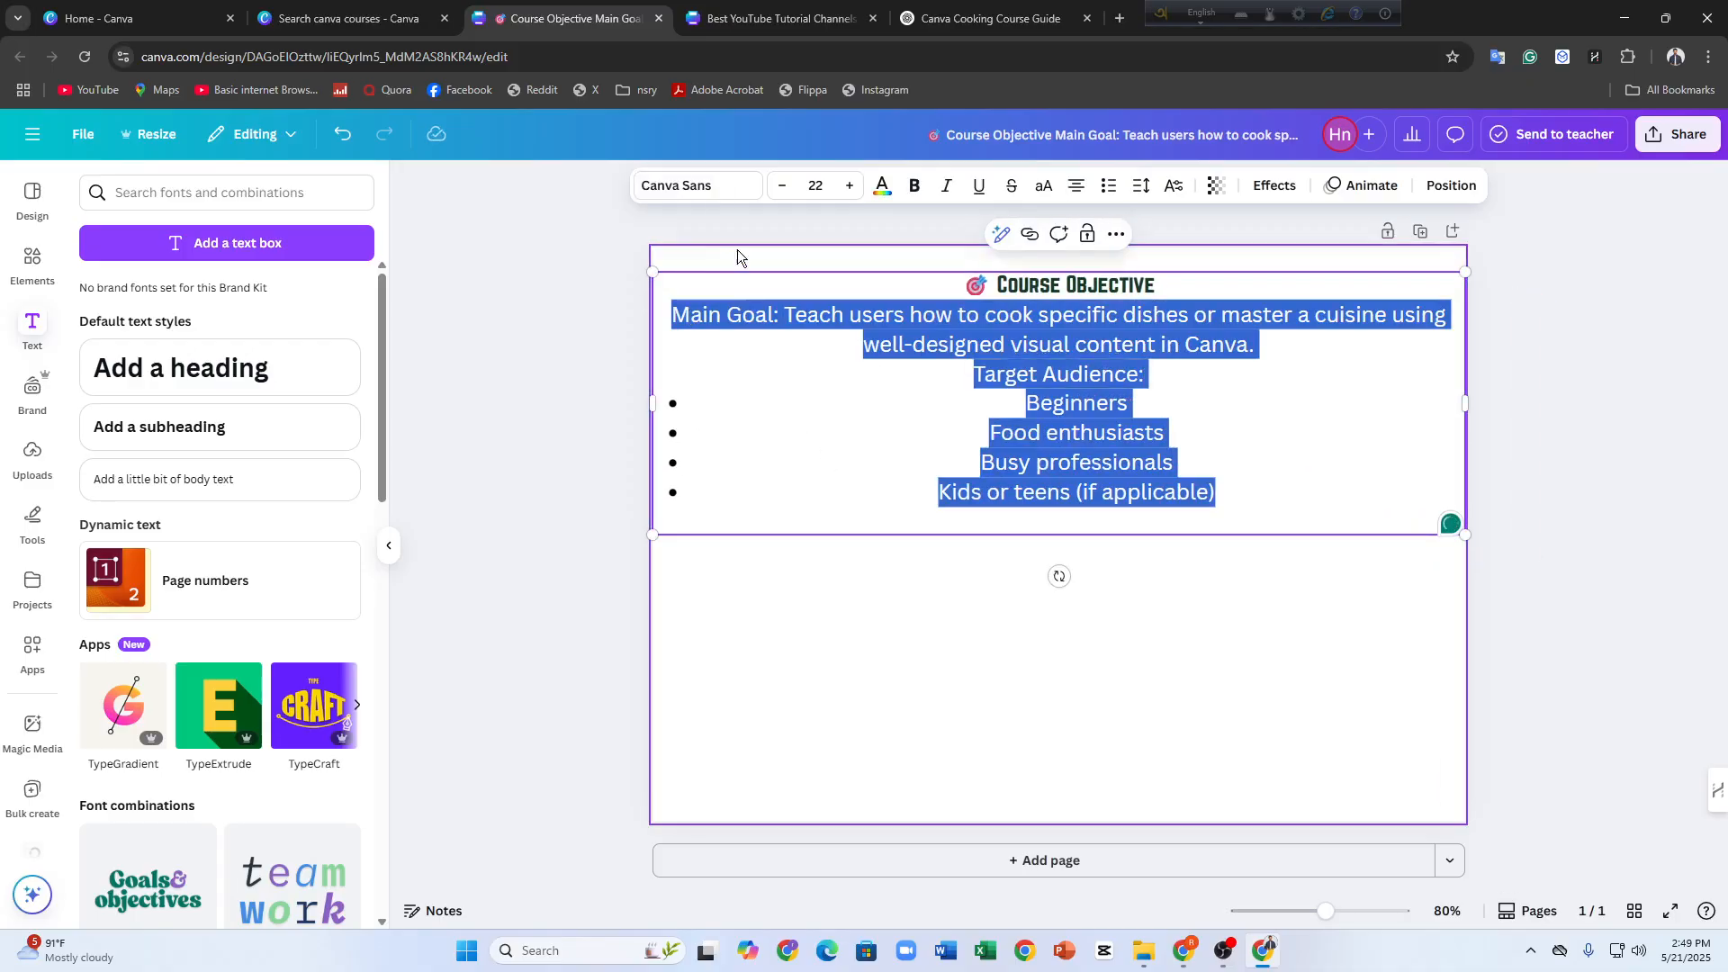
left_click(707, 188)
scroll(262, 617, "down", 5)
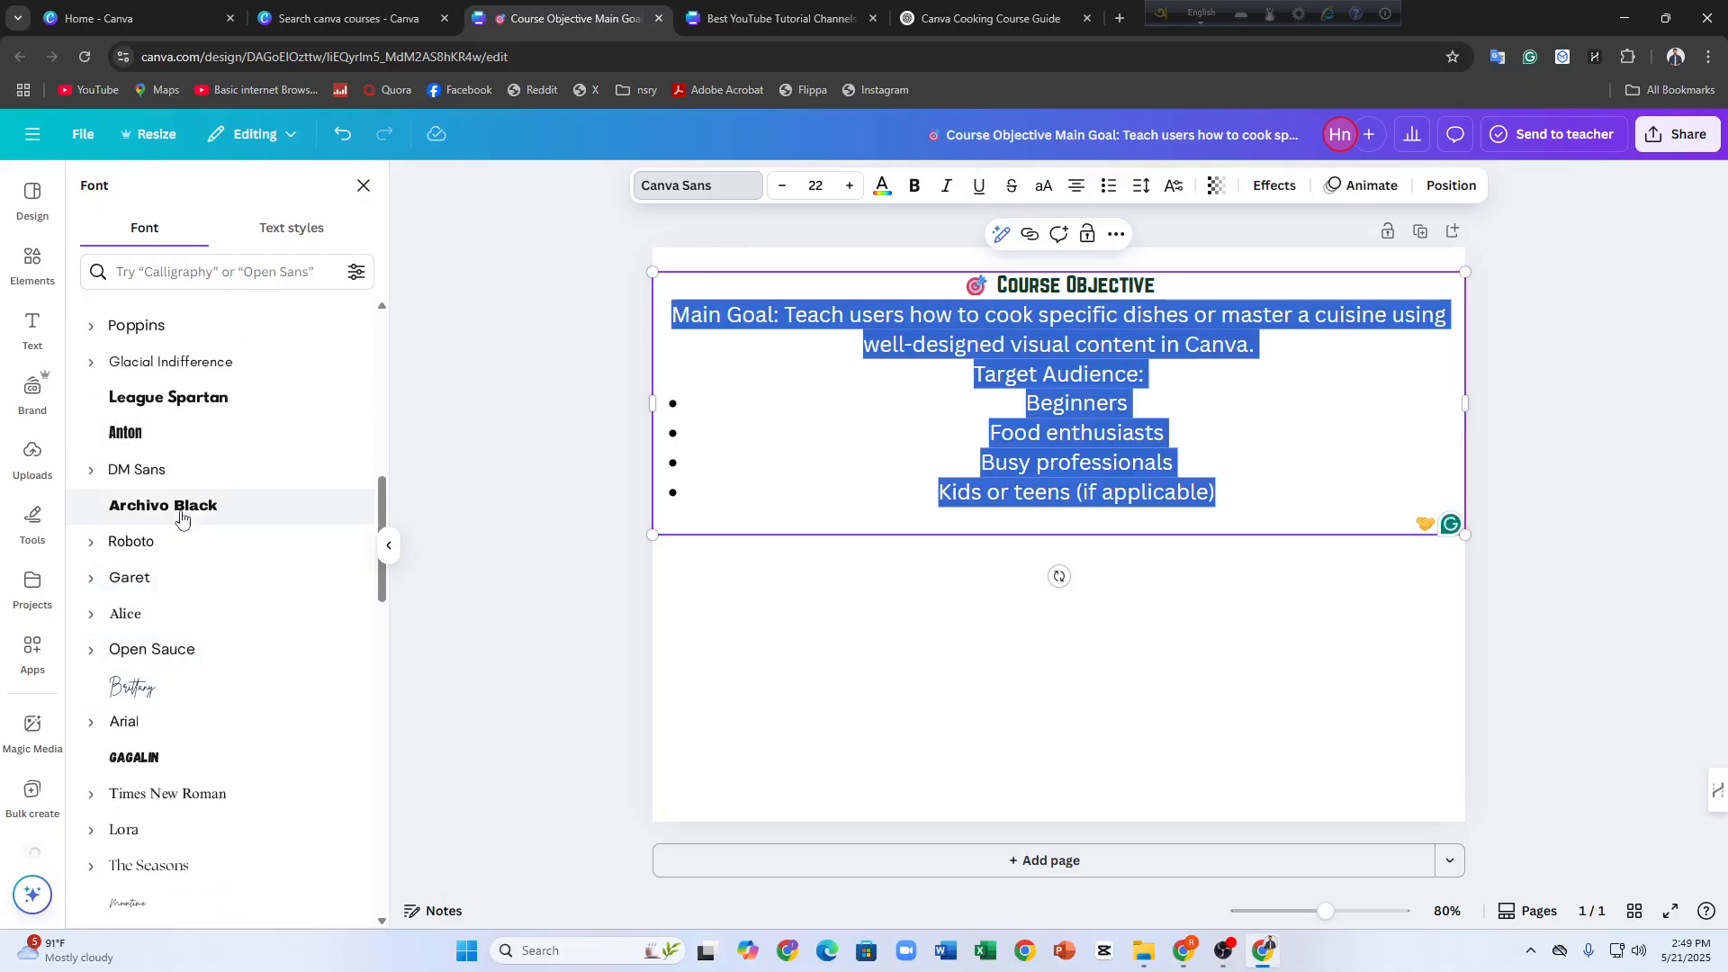
left_click(174, 472)
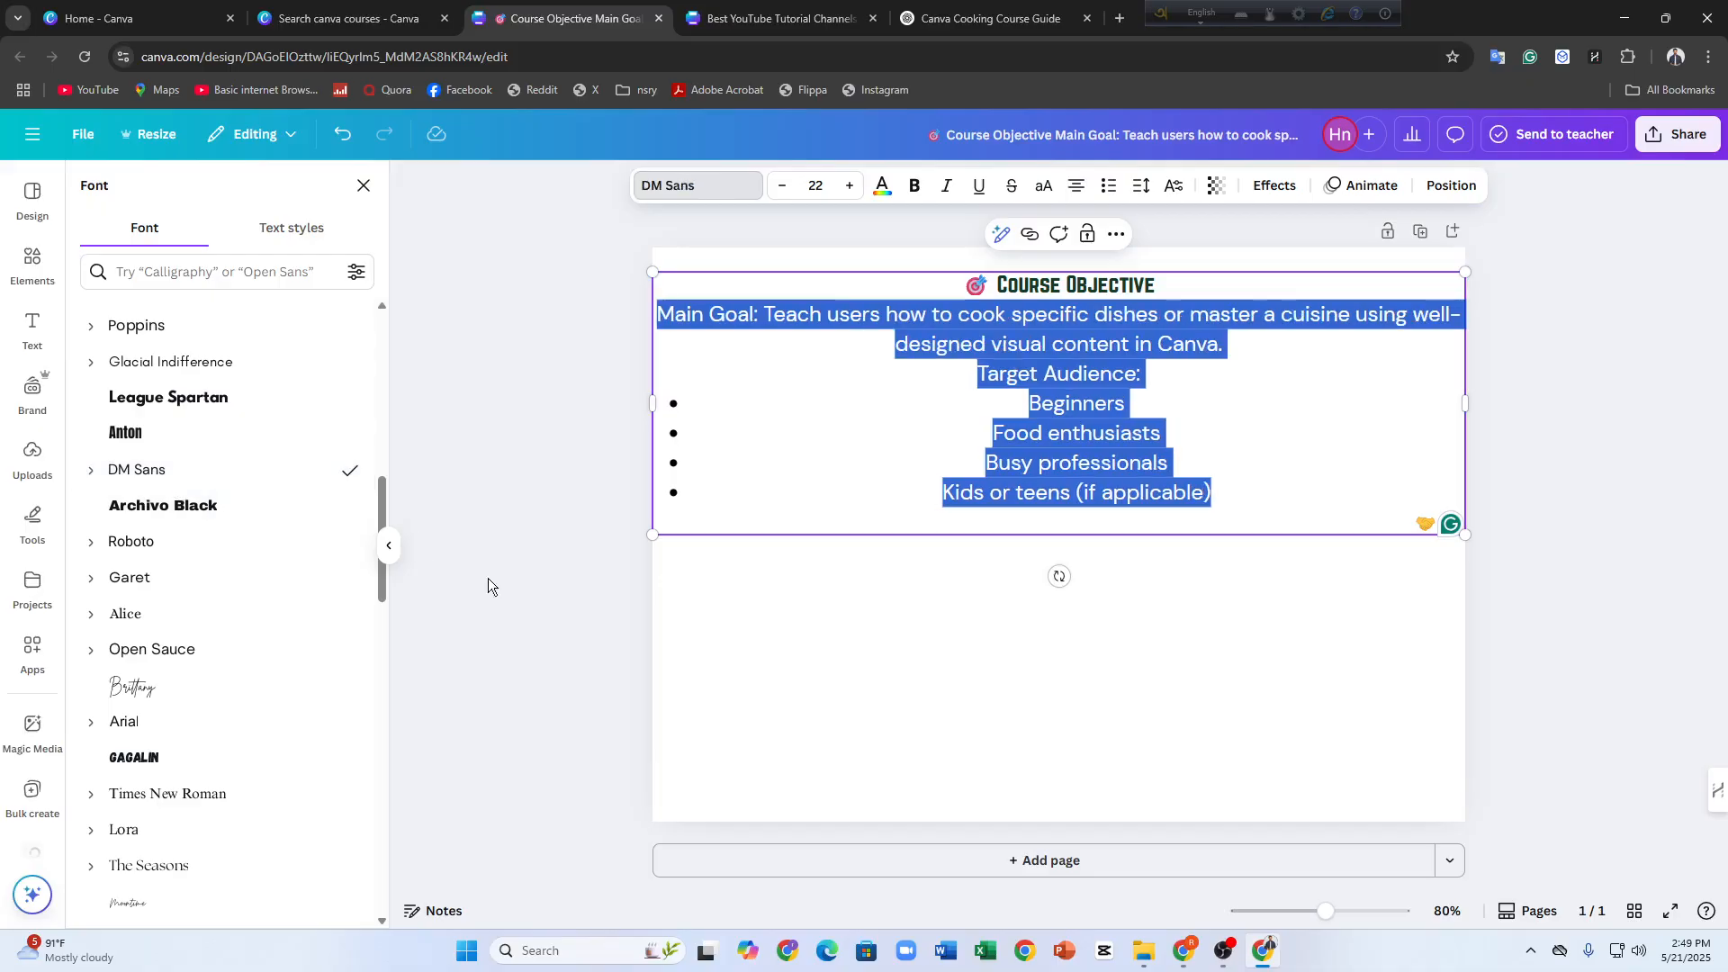
left_click(500, 509)
left_click(550, 414)
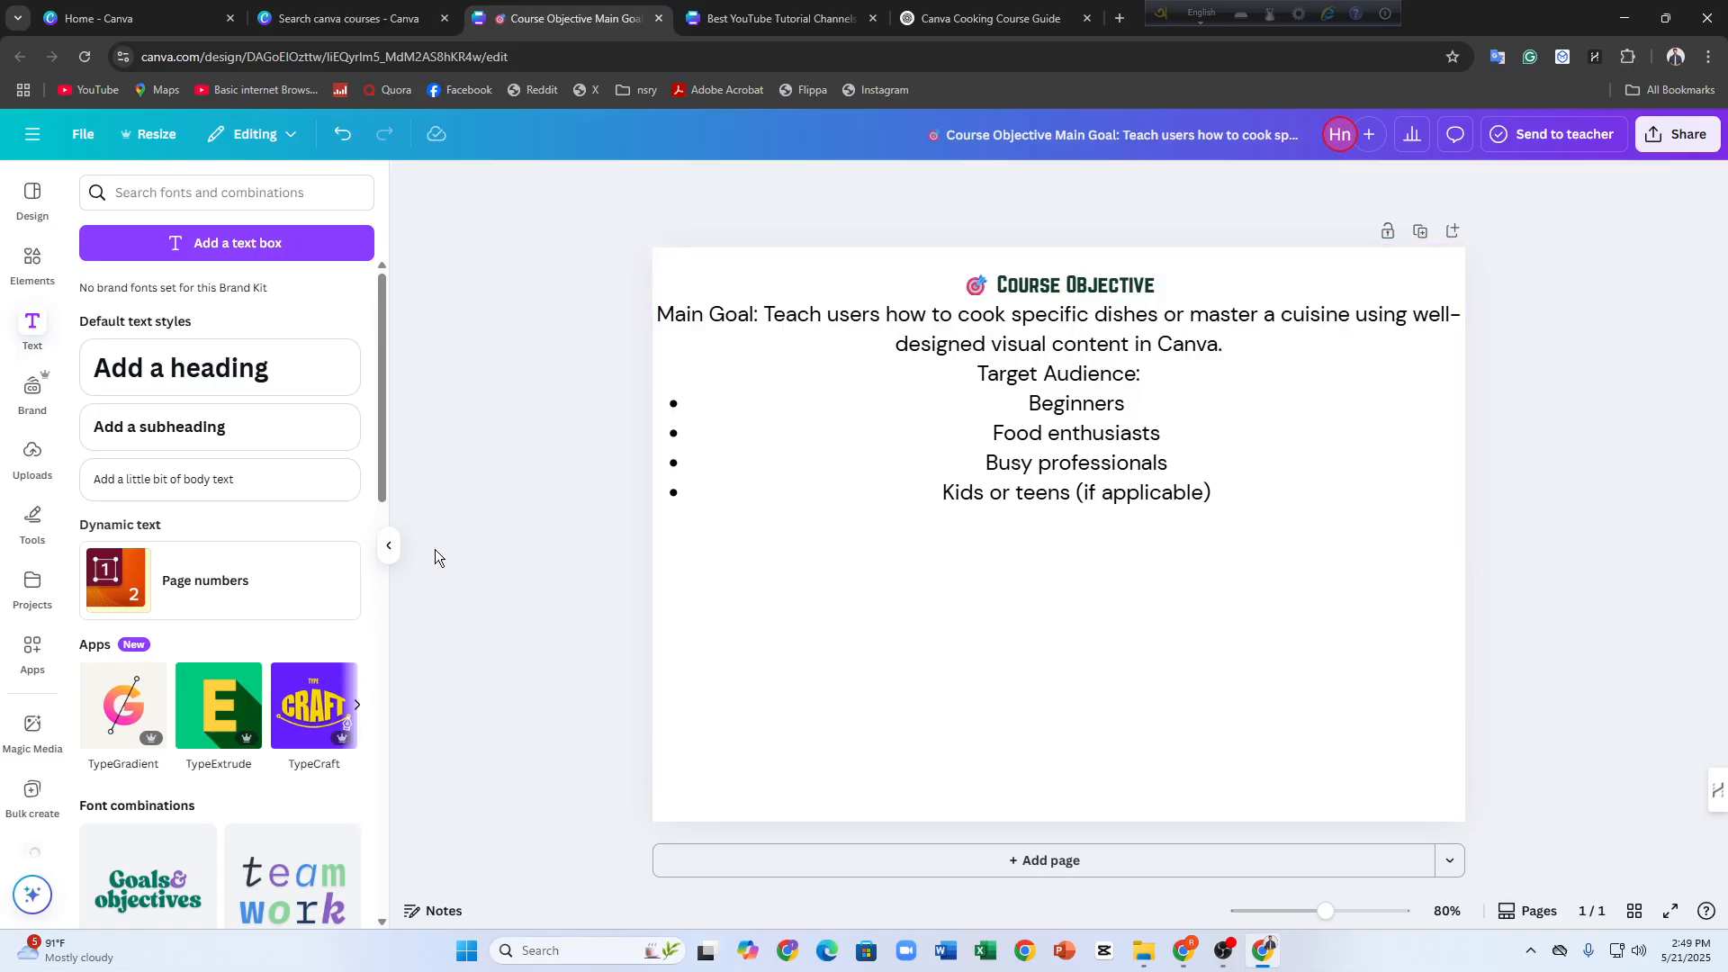
Try the uploaded house illustration on the page and remove it
left_click(942, 624)
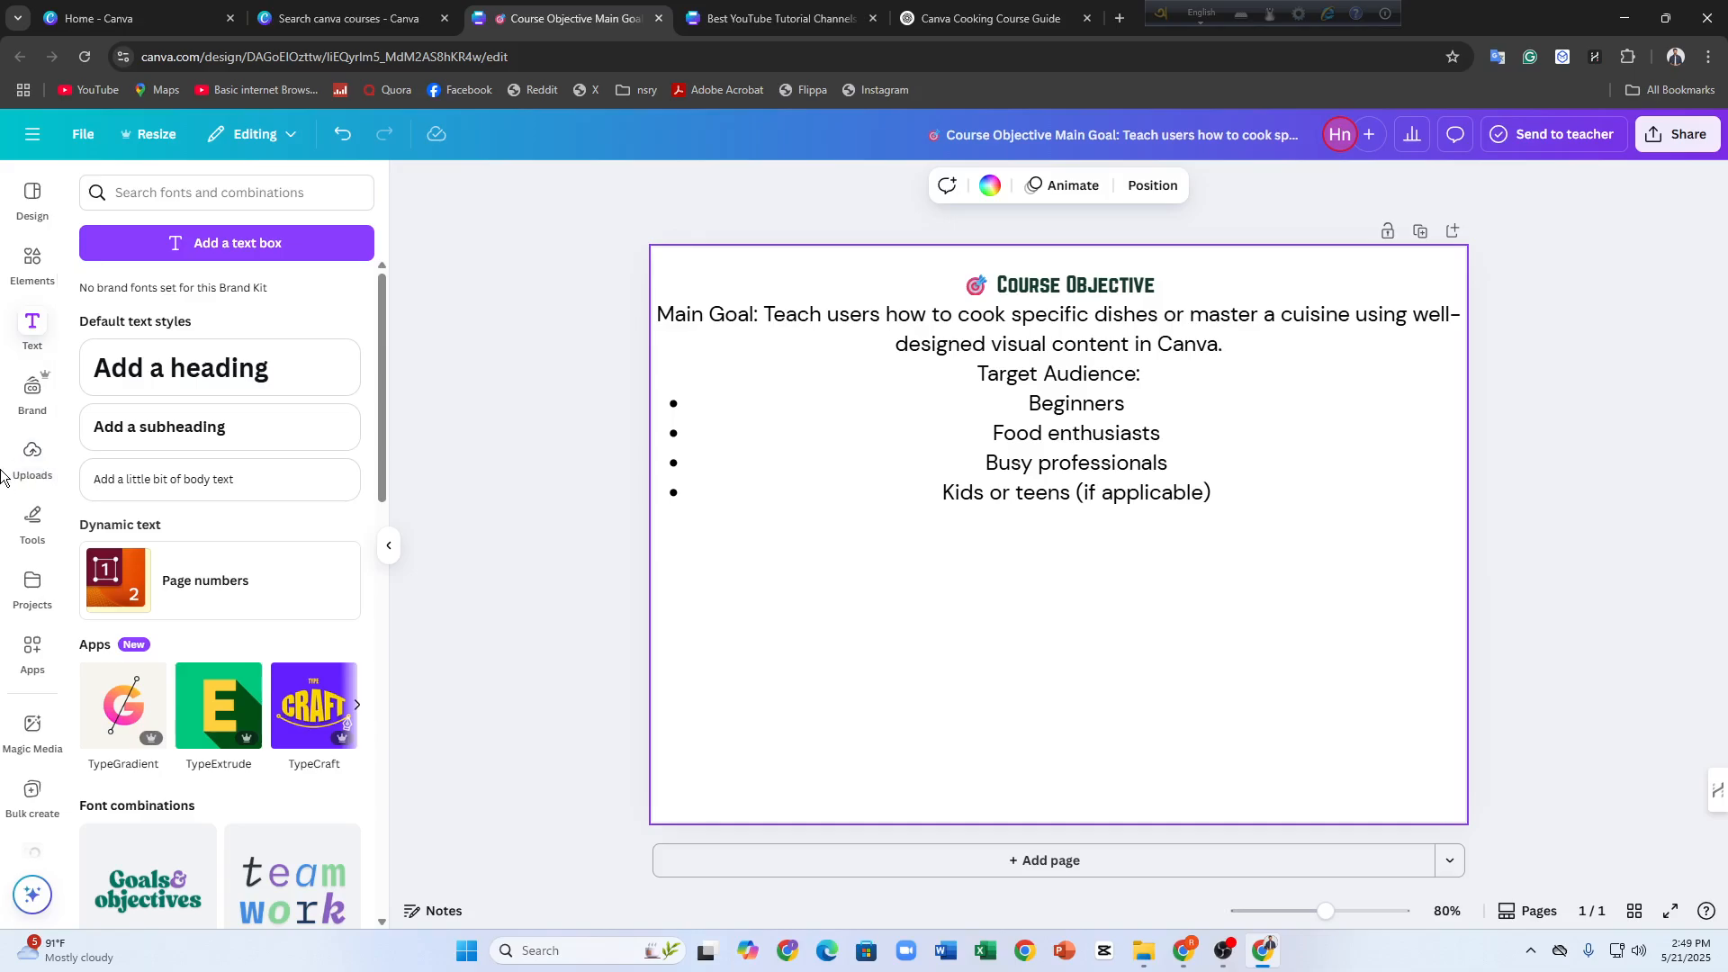
left_click(28, 461)
scroll(214, 593, "down", 2)
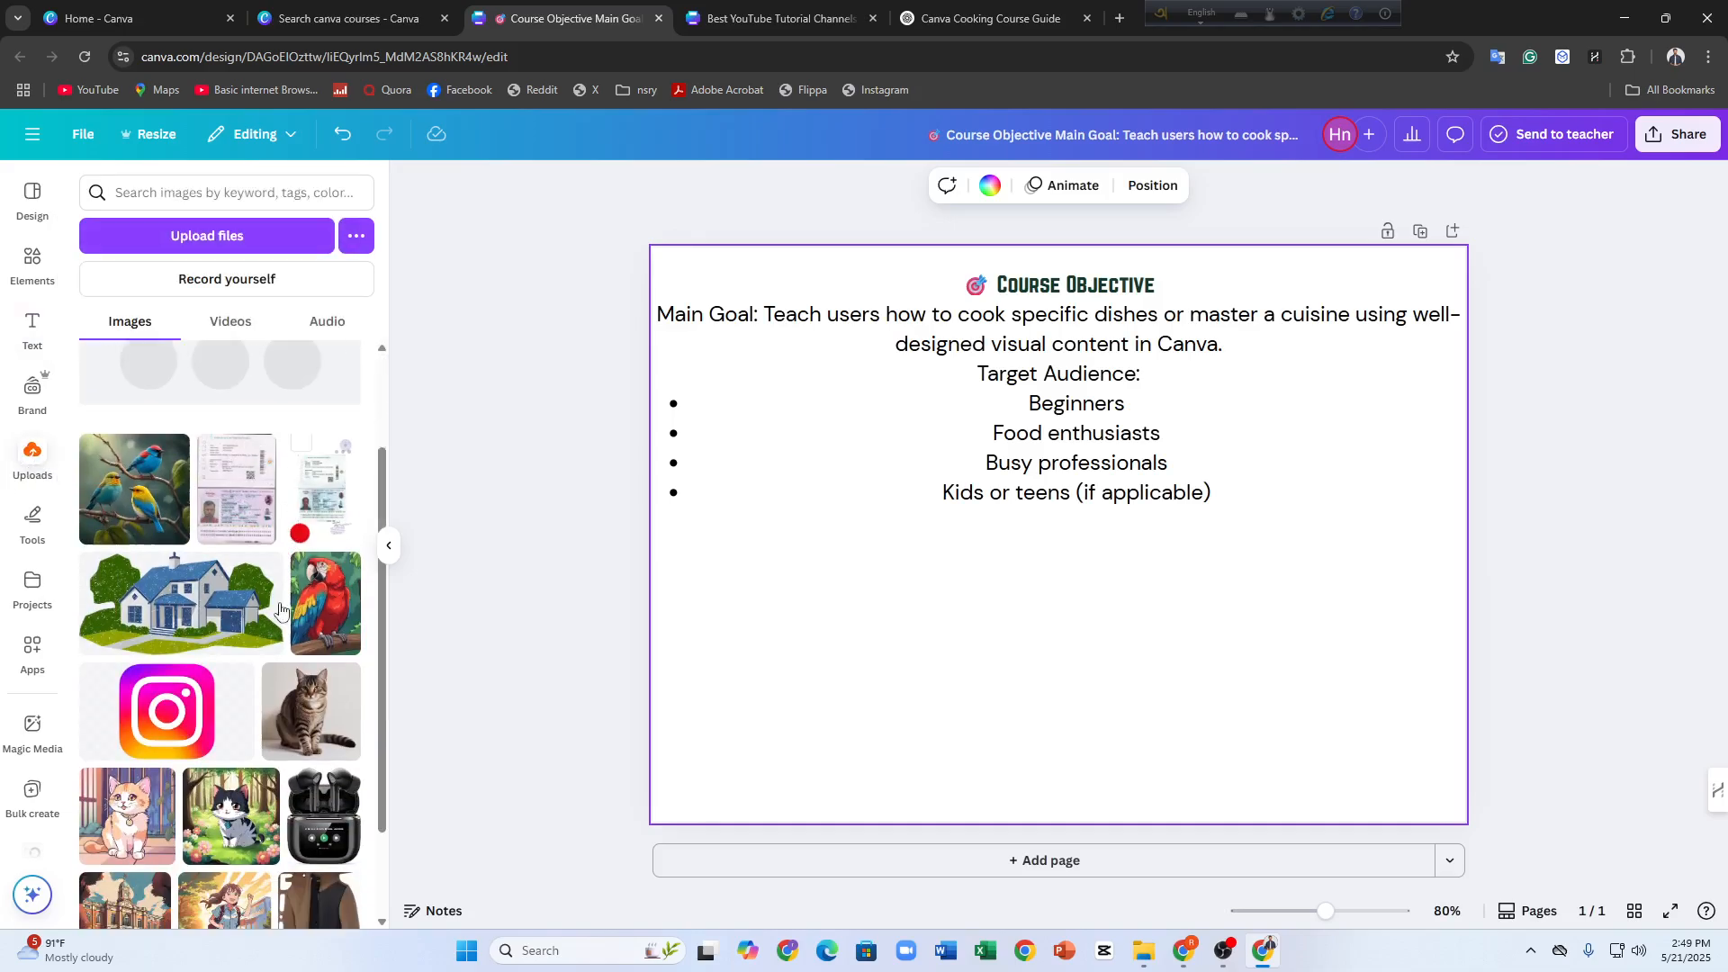
left_click(199, 563)
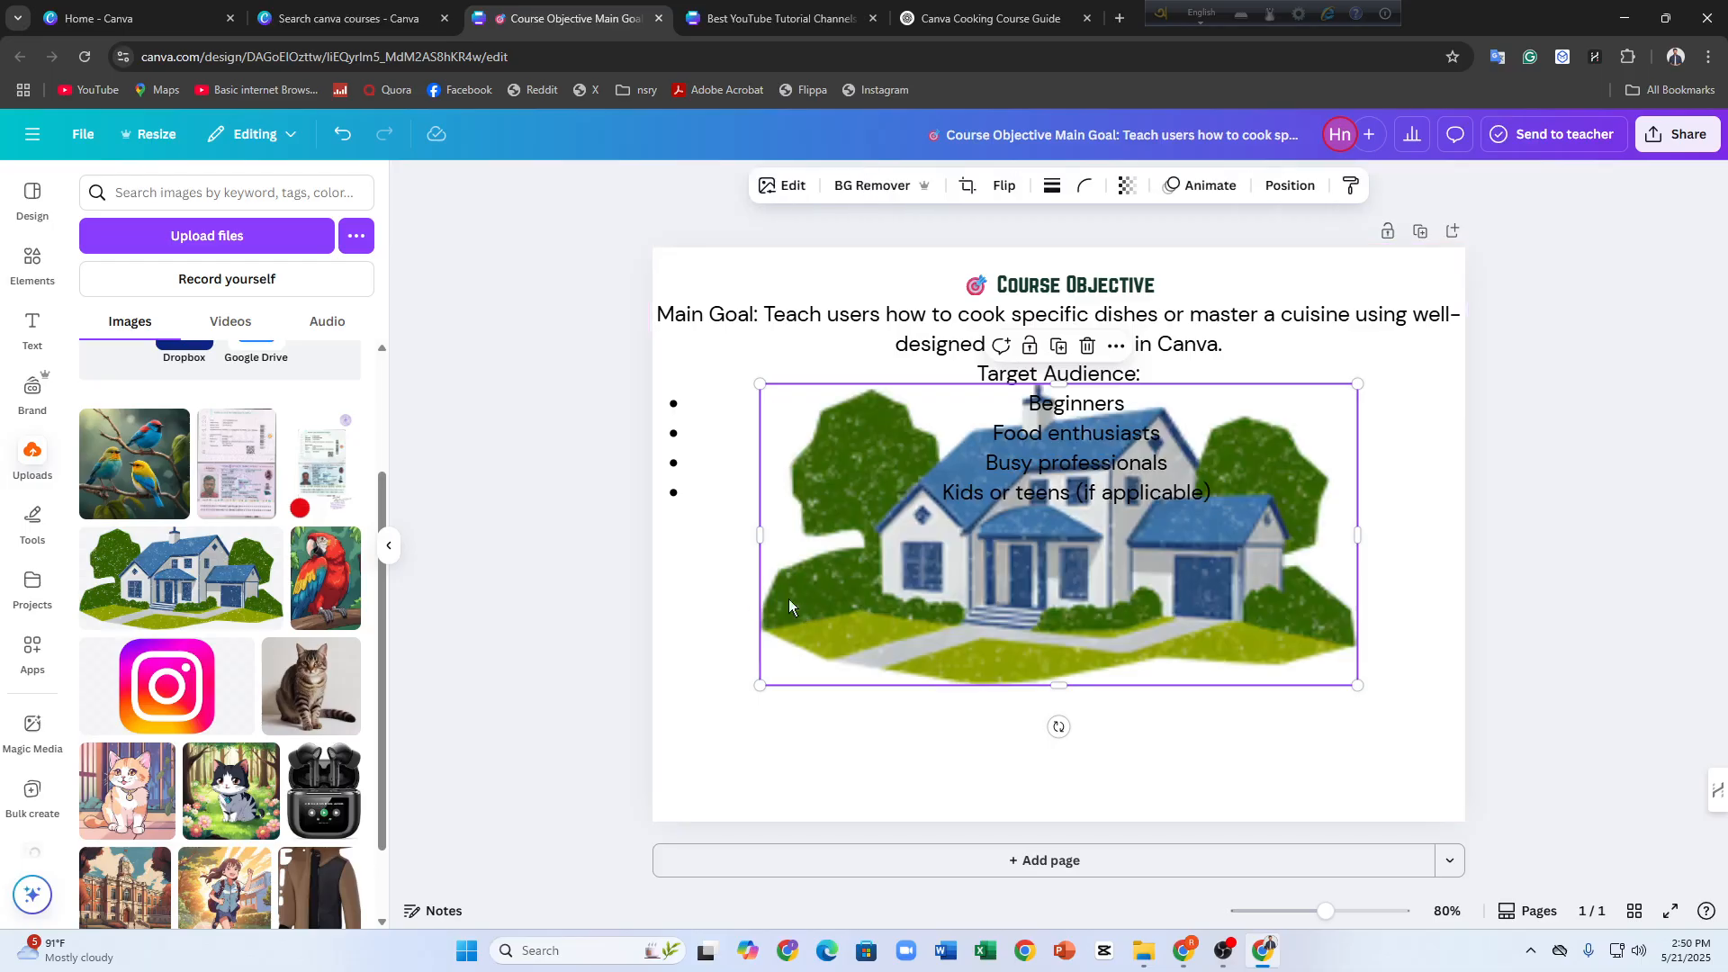
left_click_drag(804, 612, 753, 670)
left_click(1037, 404)
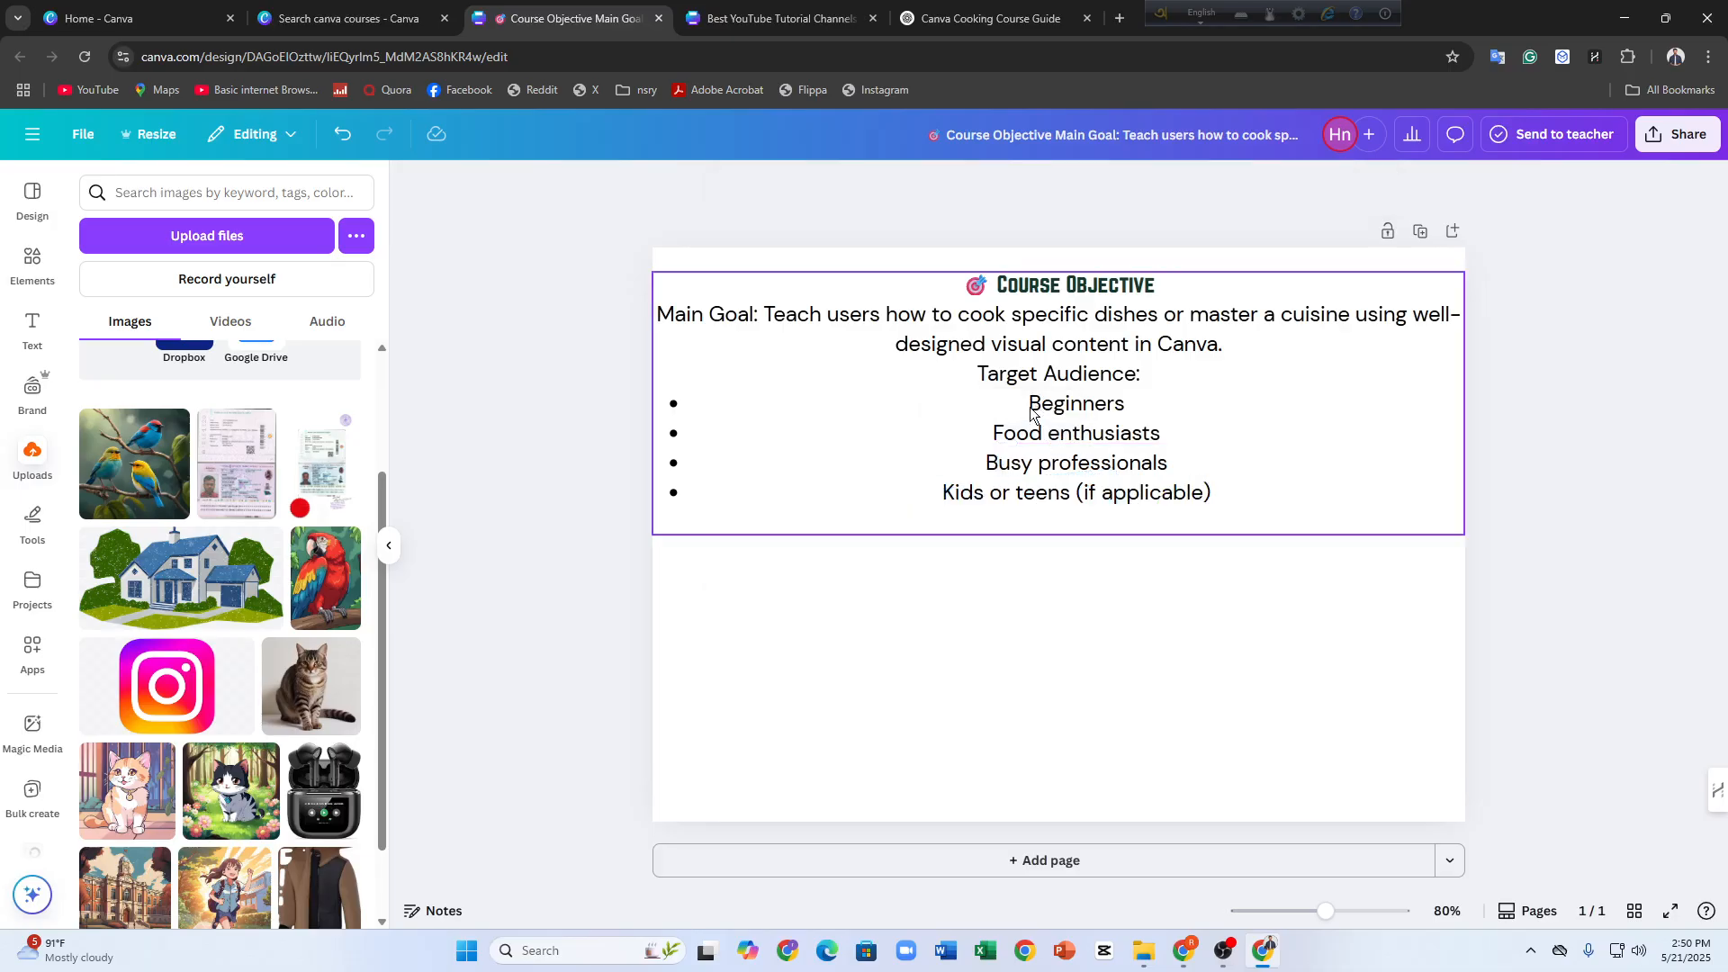
Add the uploaded image of the black-and-white cat in a forest and enlarge it to cover the whole page behind the text
scroll(294, 639, "down", 1)
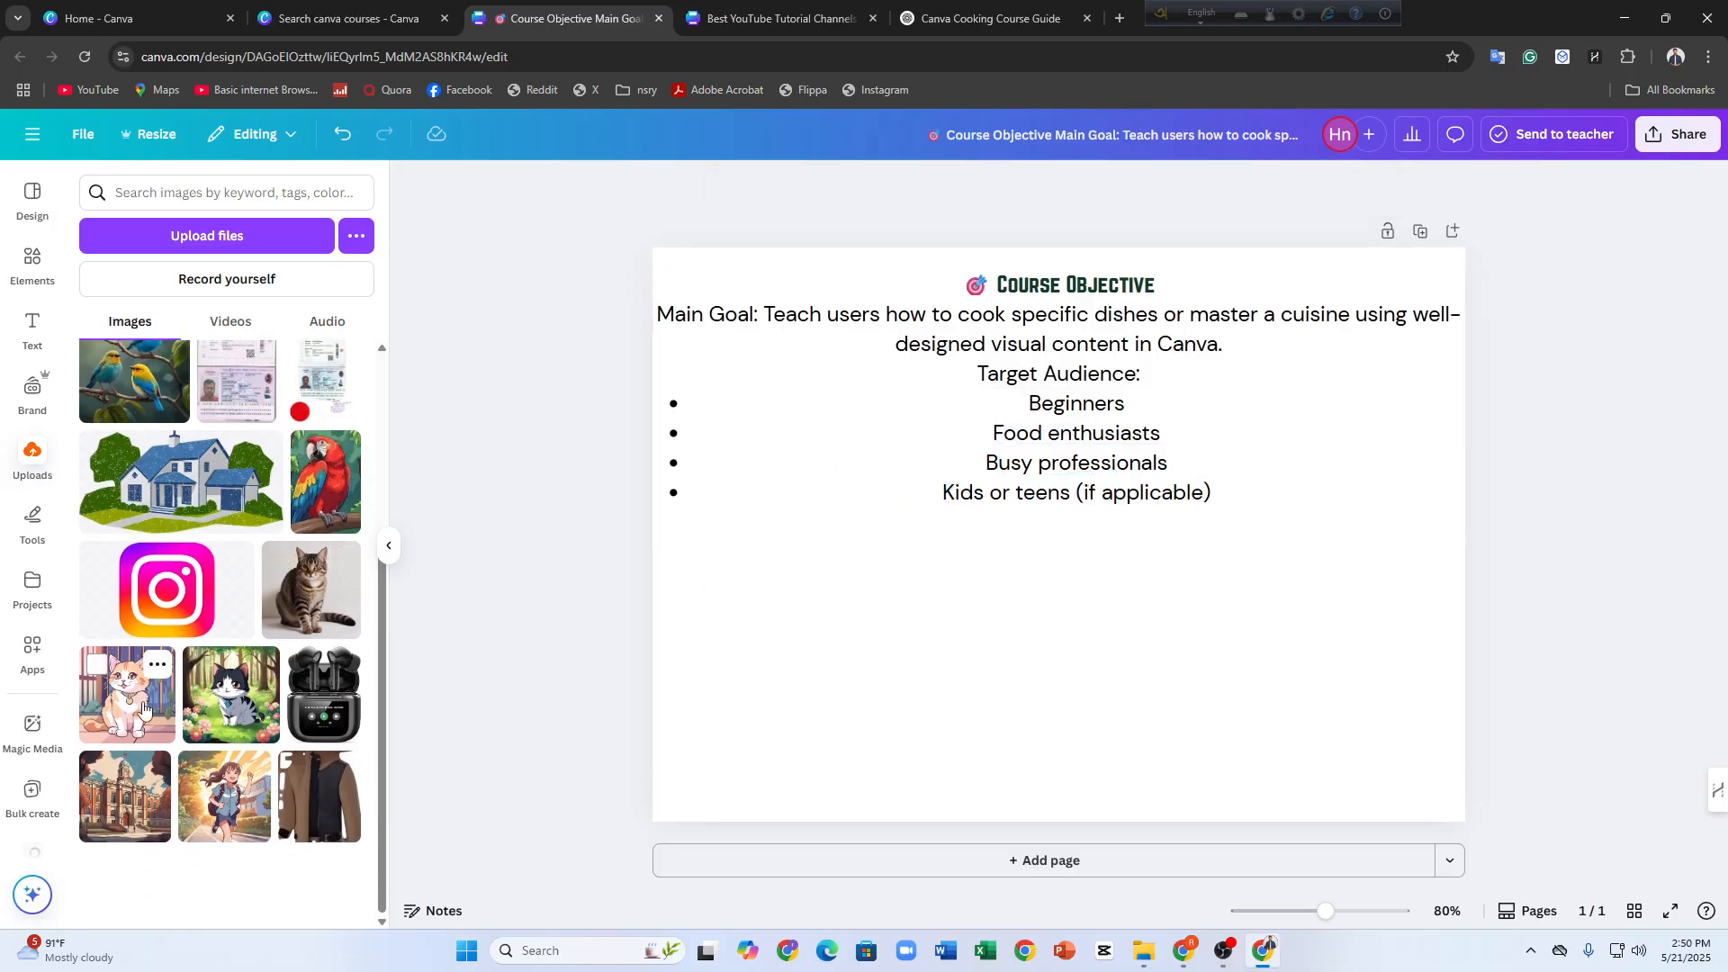
left_click(220, 715)
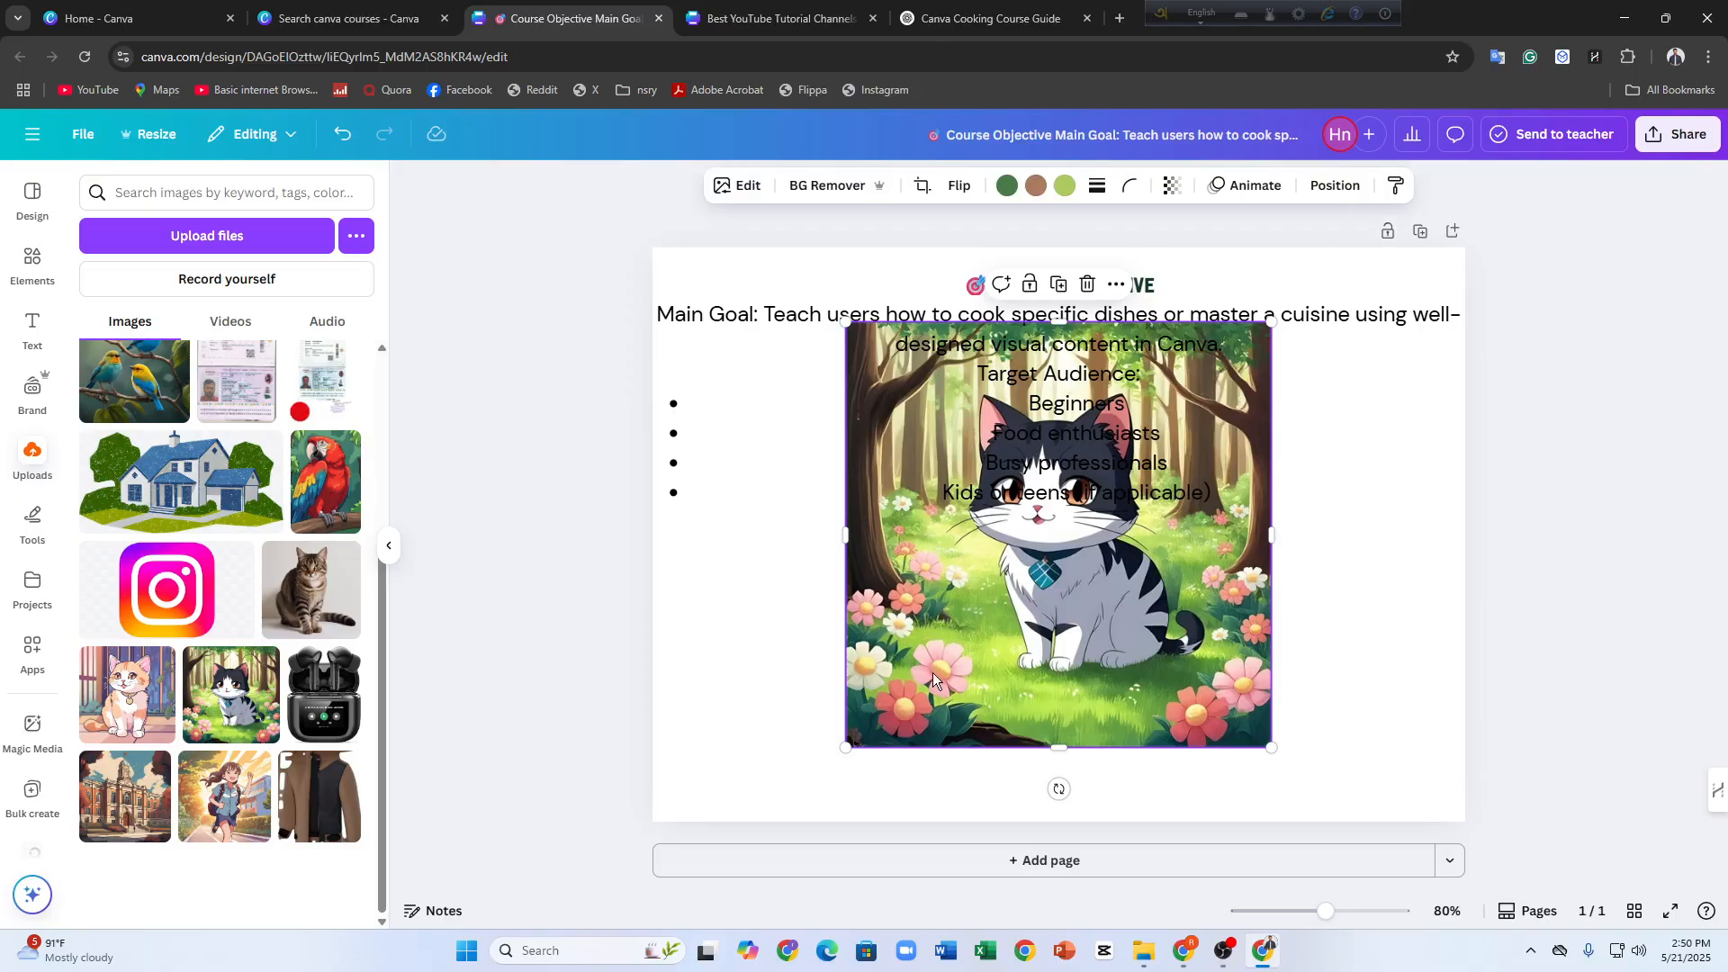
left_click_drag(931, 670, 738, 596)
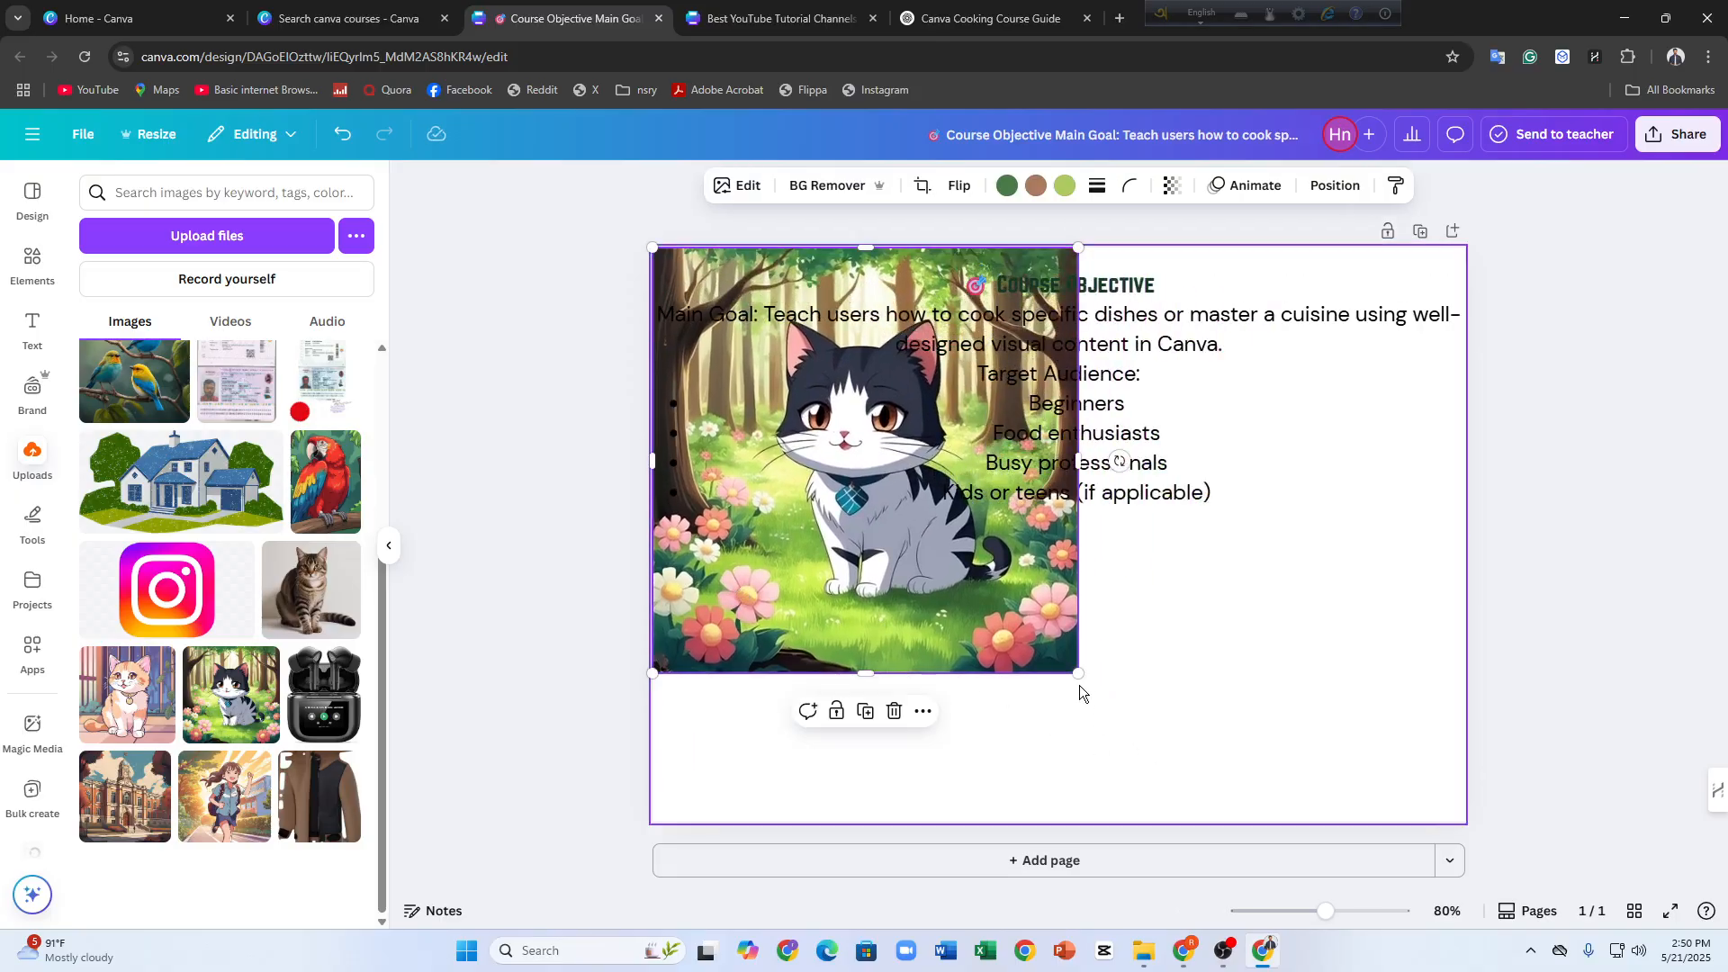
left_click_drag(1079, 673, 1720, 921)
Select all text in the Course Objective text box and try dark purple #442D4D, light green, black and dark green as its color
left_click(1251, 511)
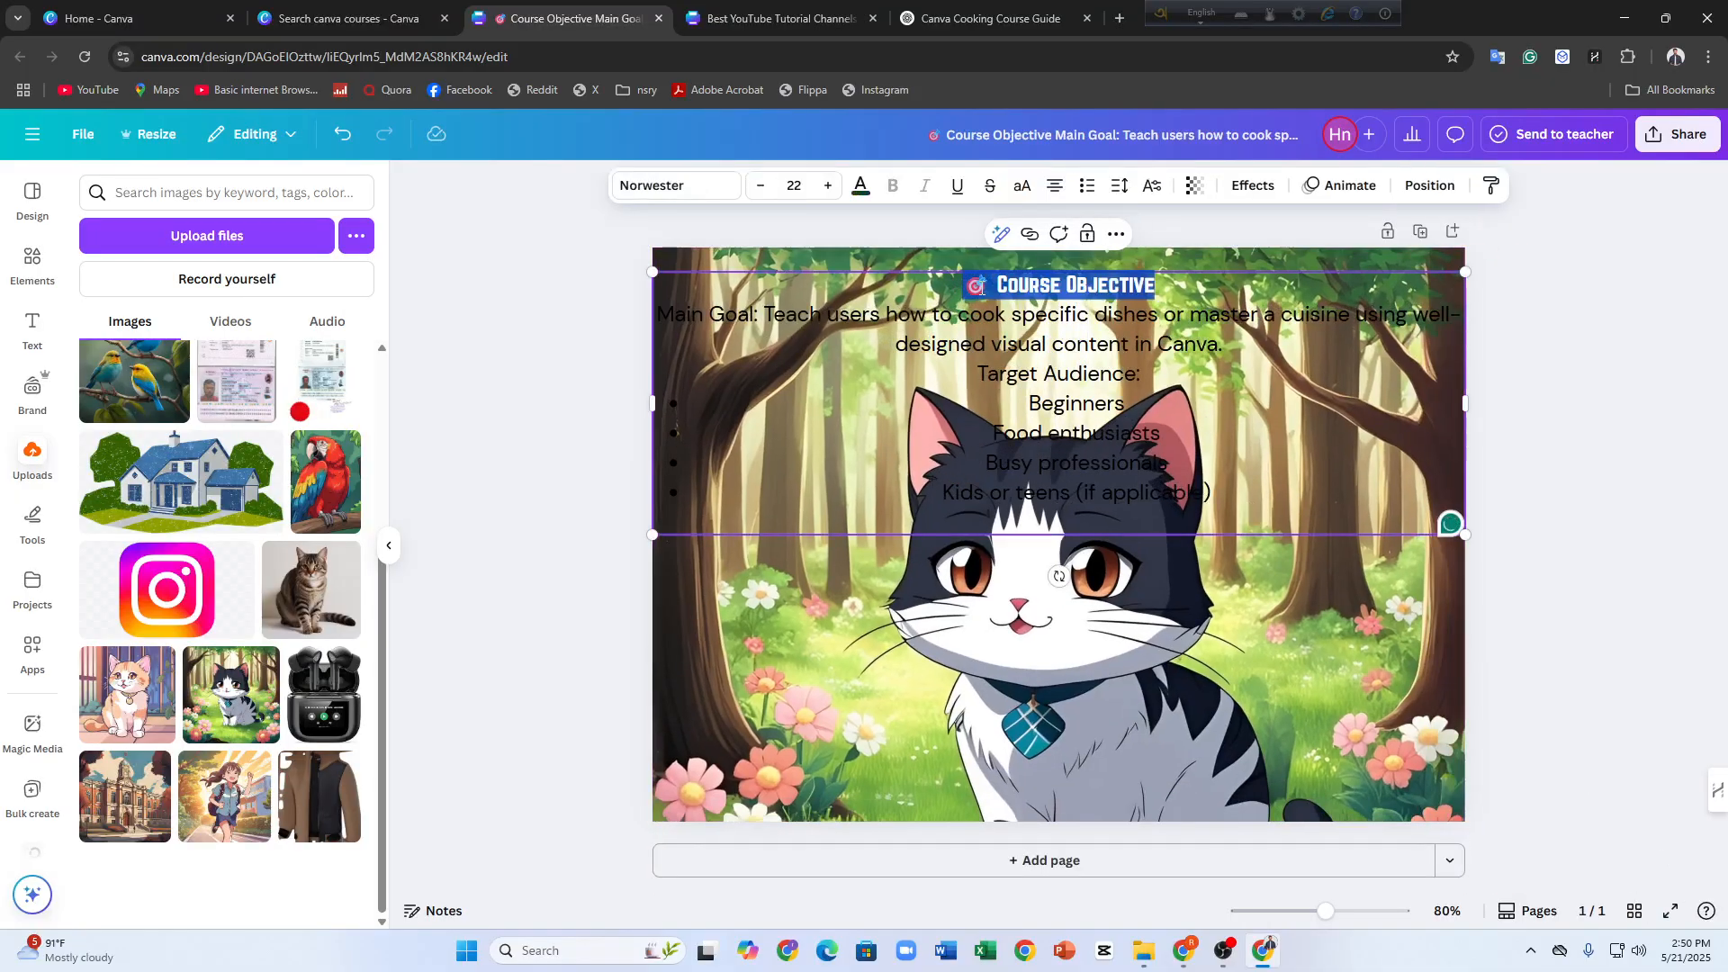
key("ctrl+a")
left_click(859, 187)
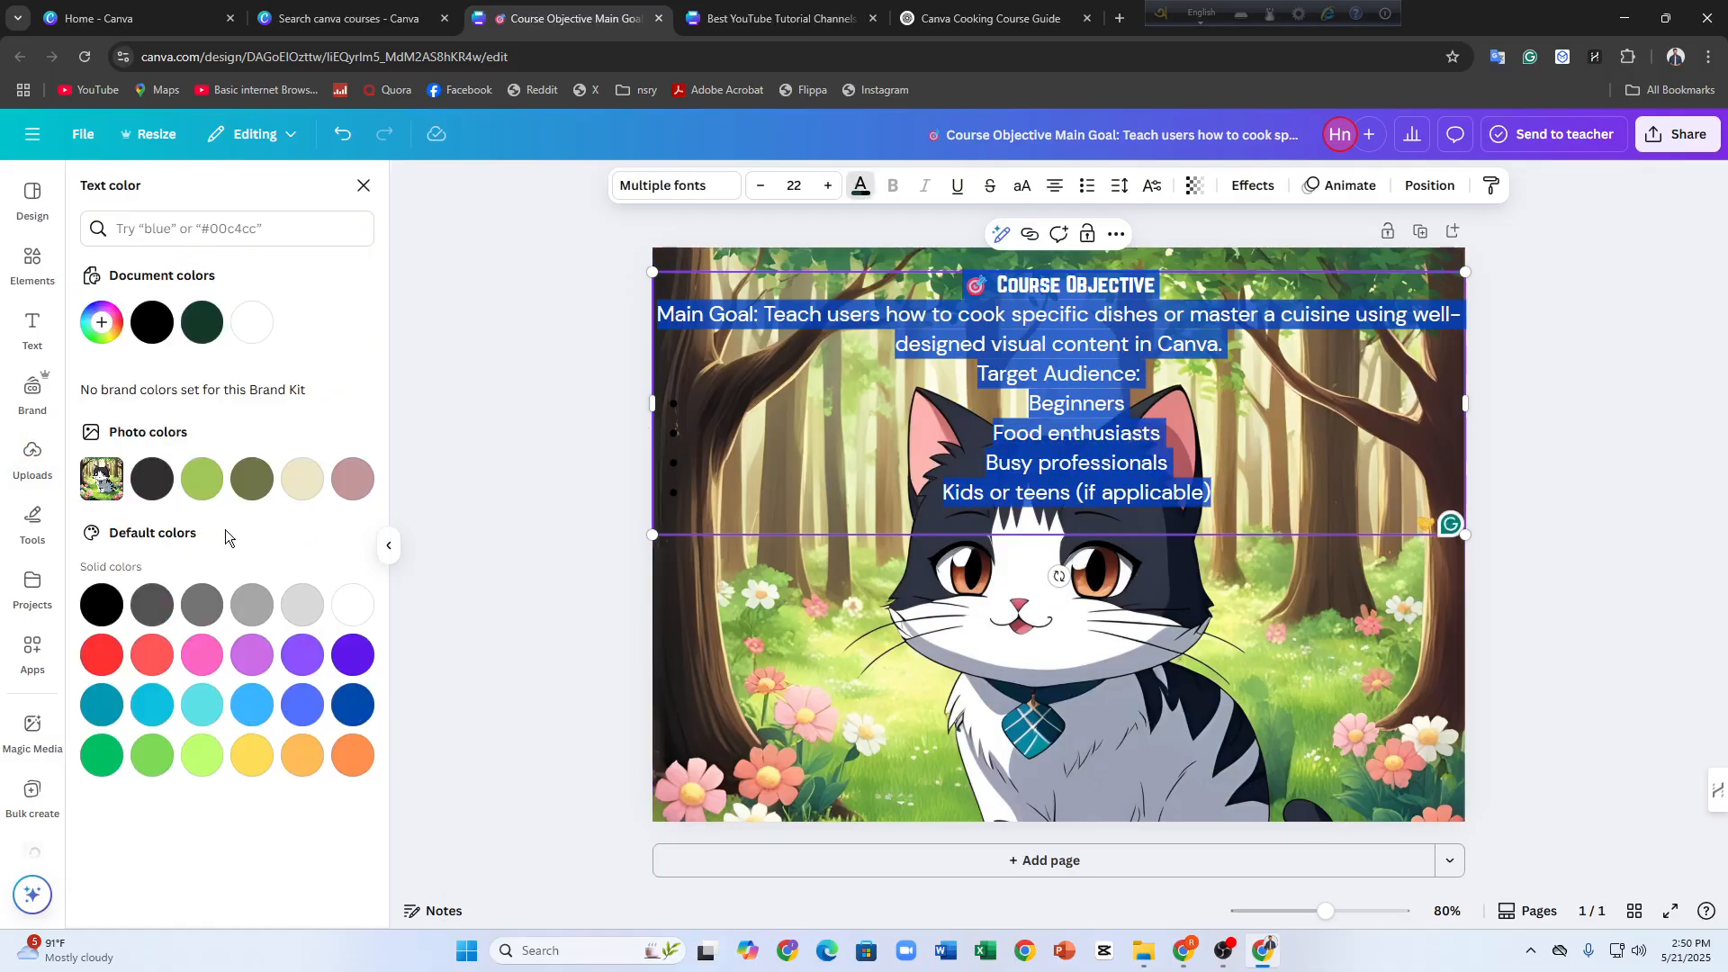
left_click(102, 322)
left_click(171, 509)
mouse_move(225, 423)
left_mouse_down()
mouse_move(294, 486)
mouse_move(200, 436)
left_mouse_up()
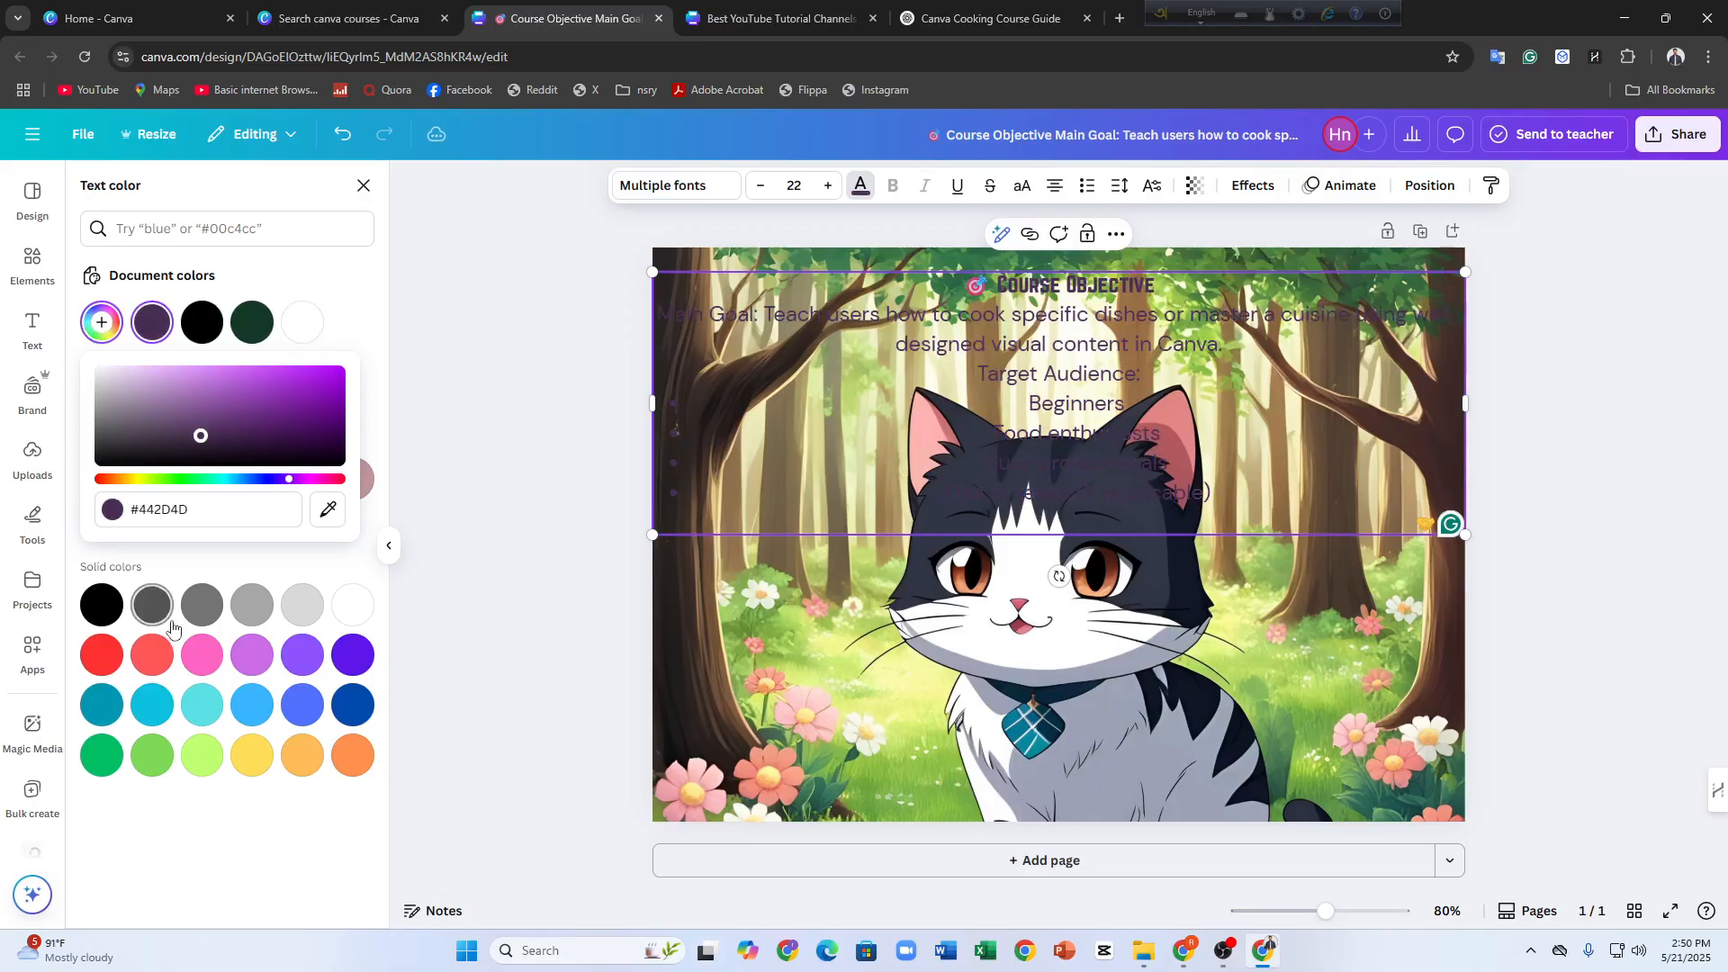
left_click(160, 661)
left_click(241, 706)
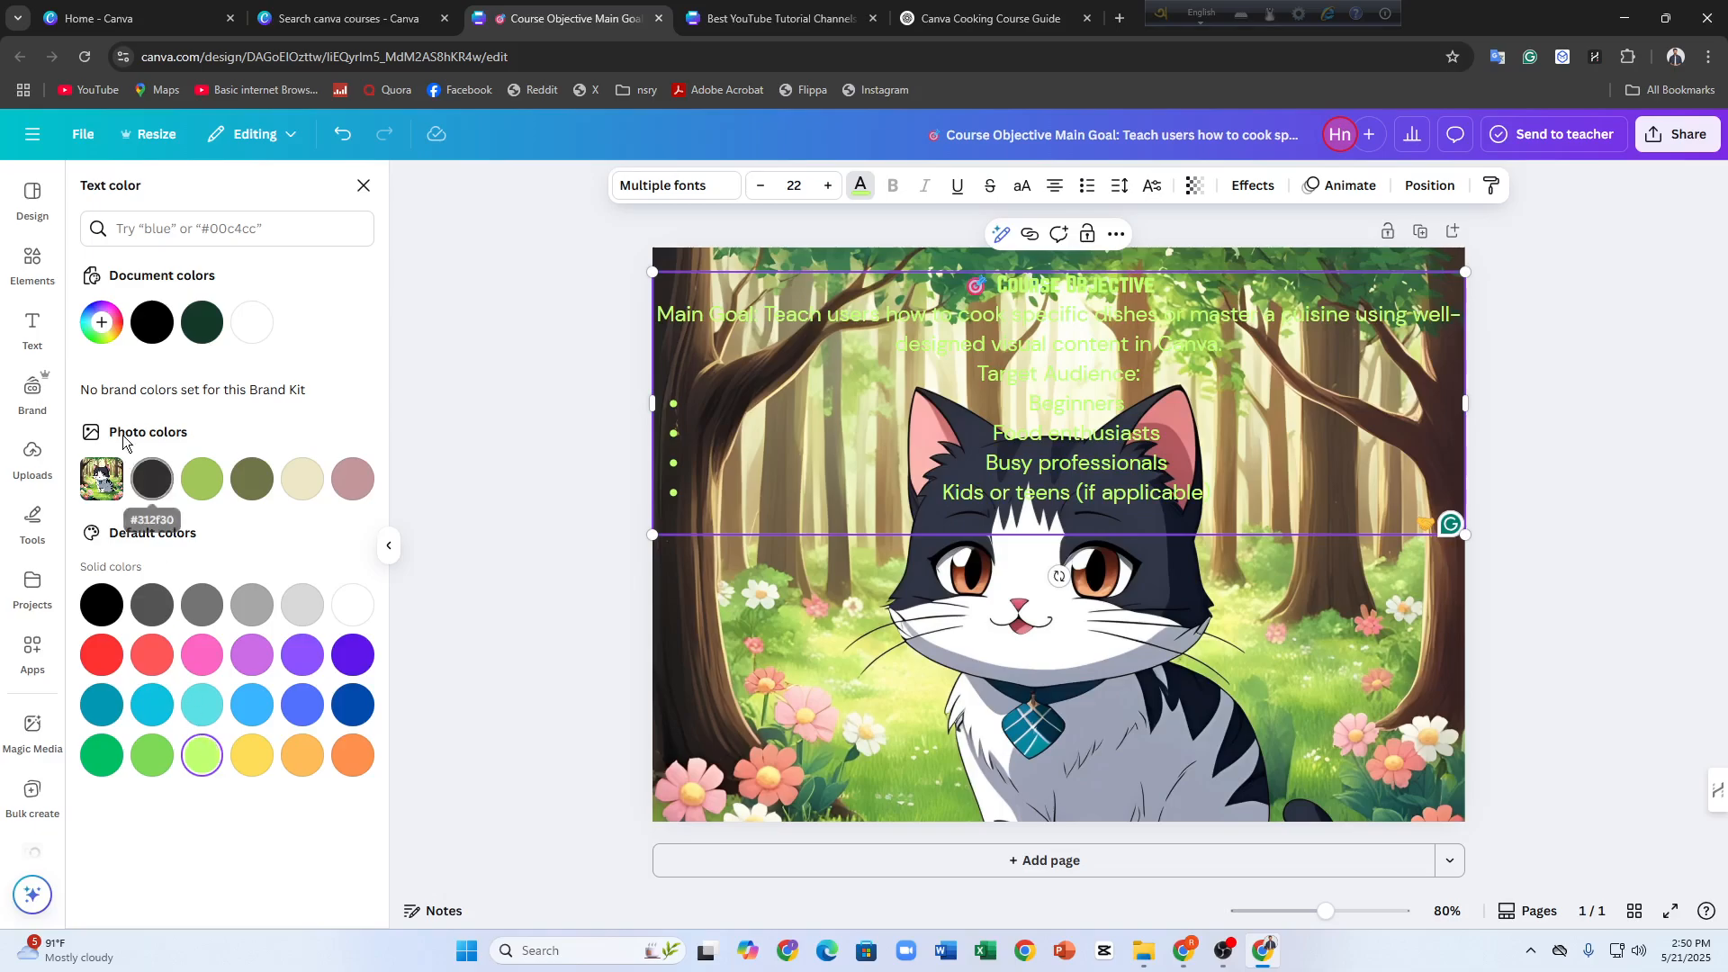
left_click(139, 331)
left_click(111, 333)
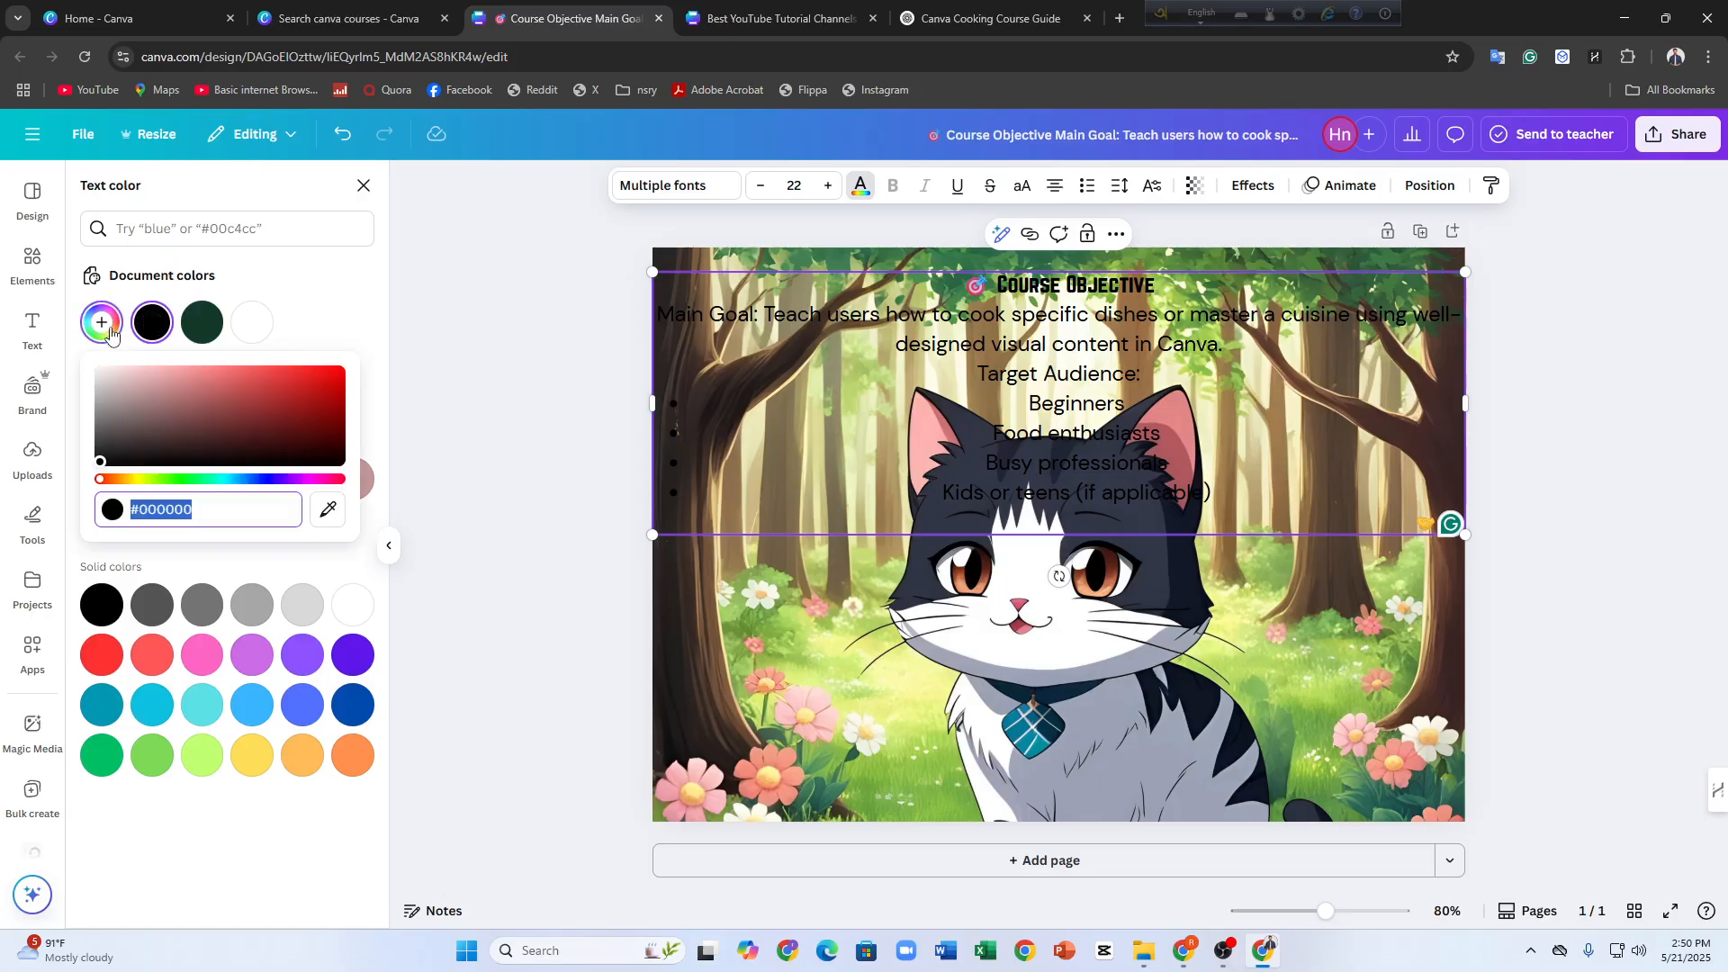
left_click(202, 322)
Give all the text in the text box a custom bright yellow-green color
left_click(101, 322)
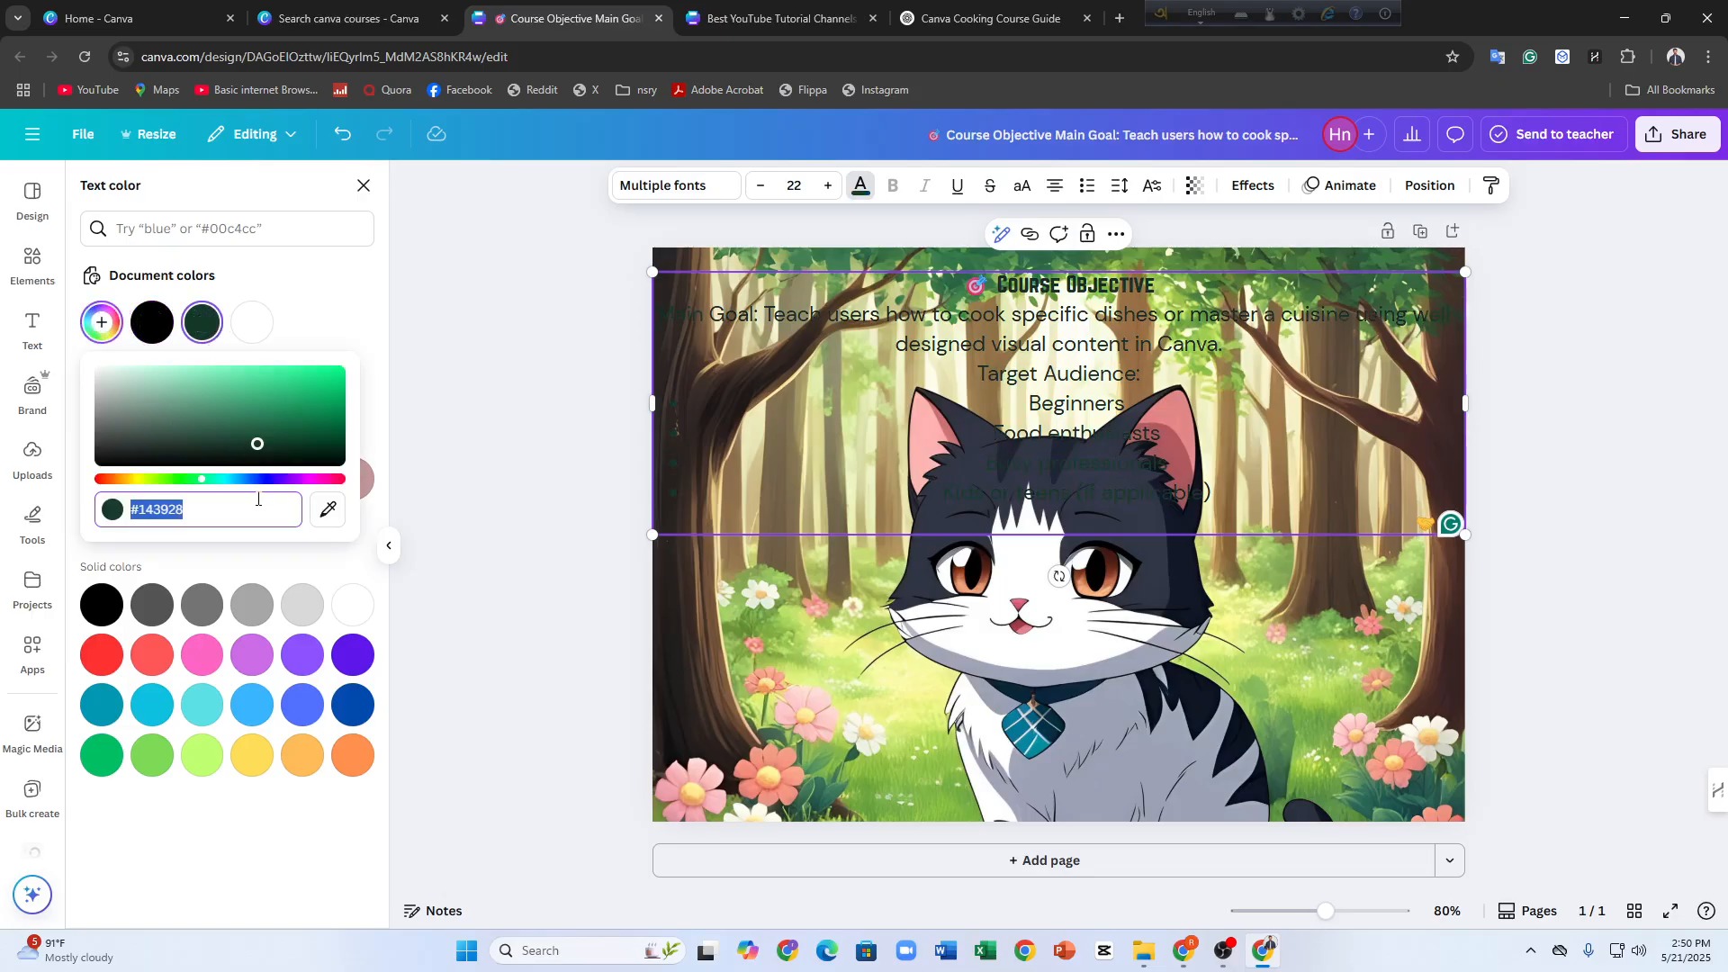
left_click(233, 479)
left_click_drag(245, 486, 340, 371)
left_click_drag(262, 483, 152, 474)
left_click(460, 424)
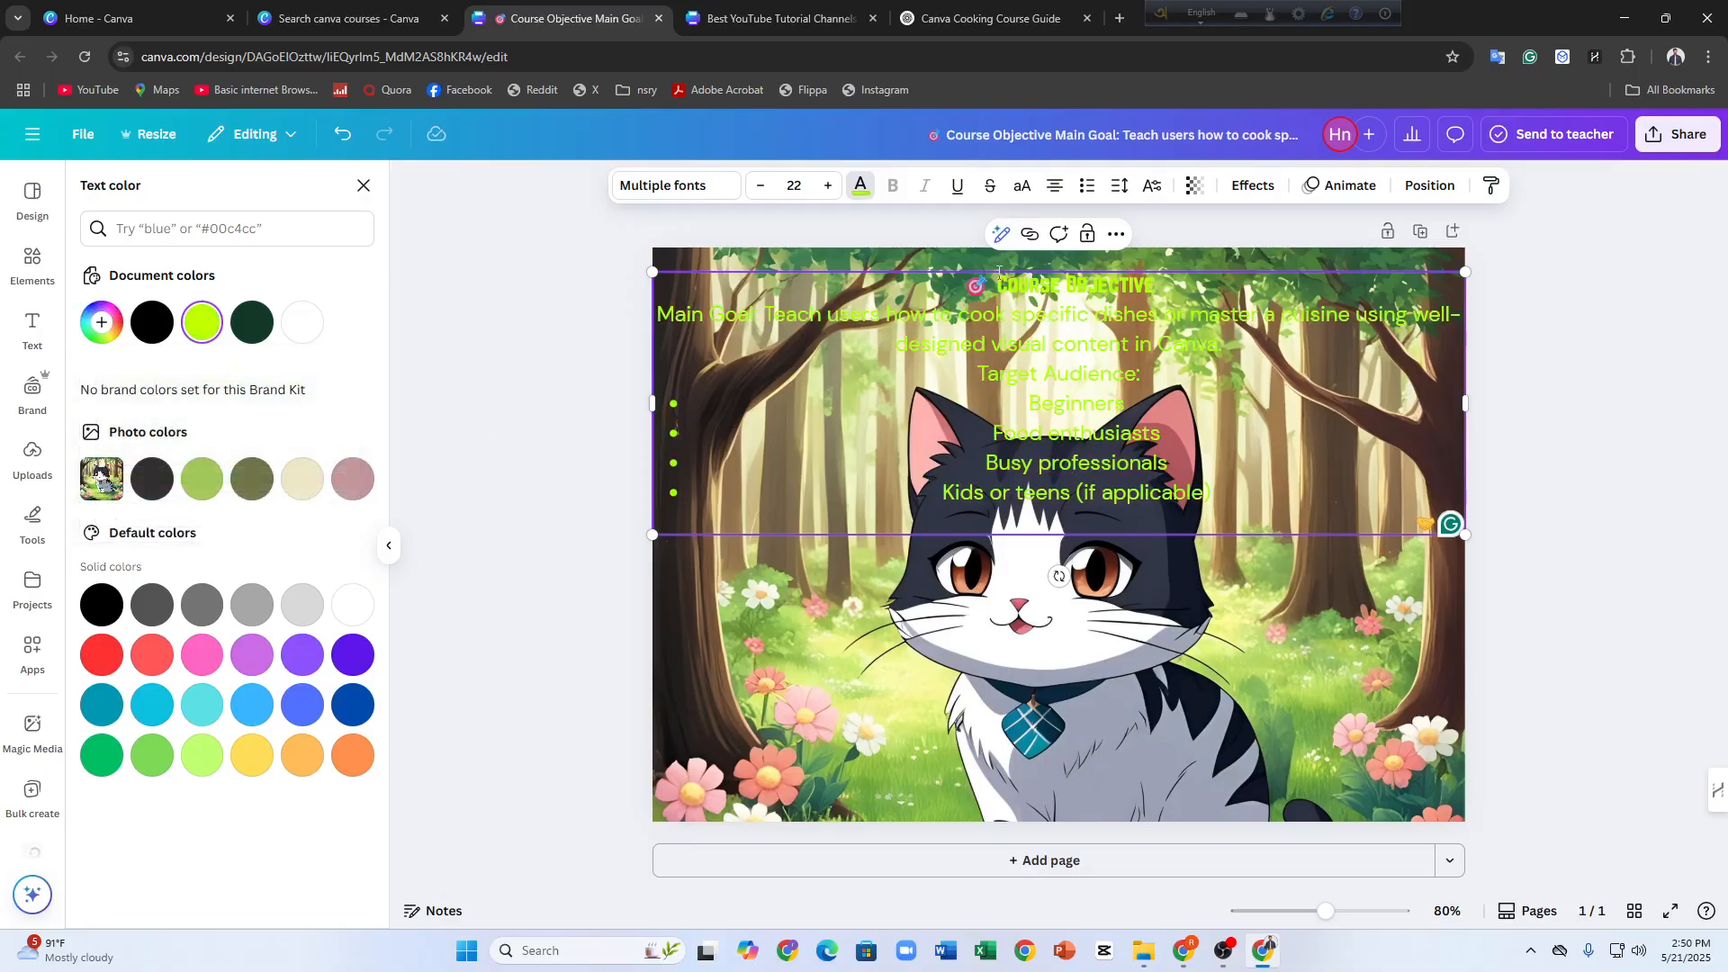
Raise the font size of the text from Main Goal through Kids or teens to slightly above 25
triple_click(756, 314)
left_click_drag(756, 314, 1023, 513)
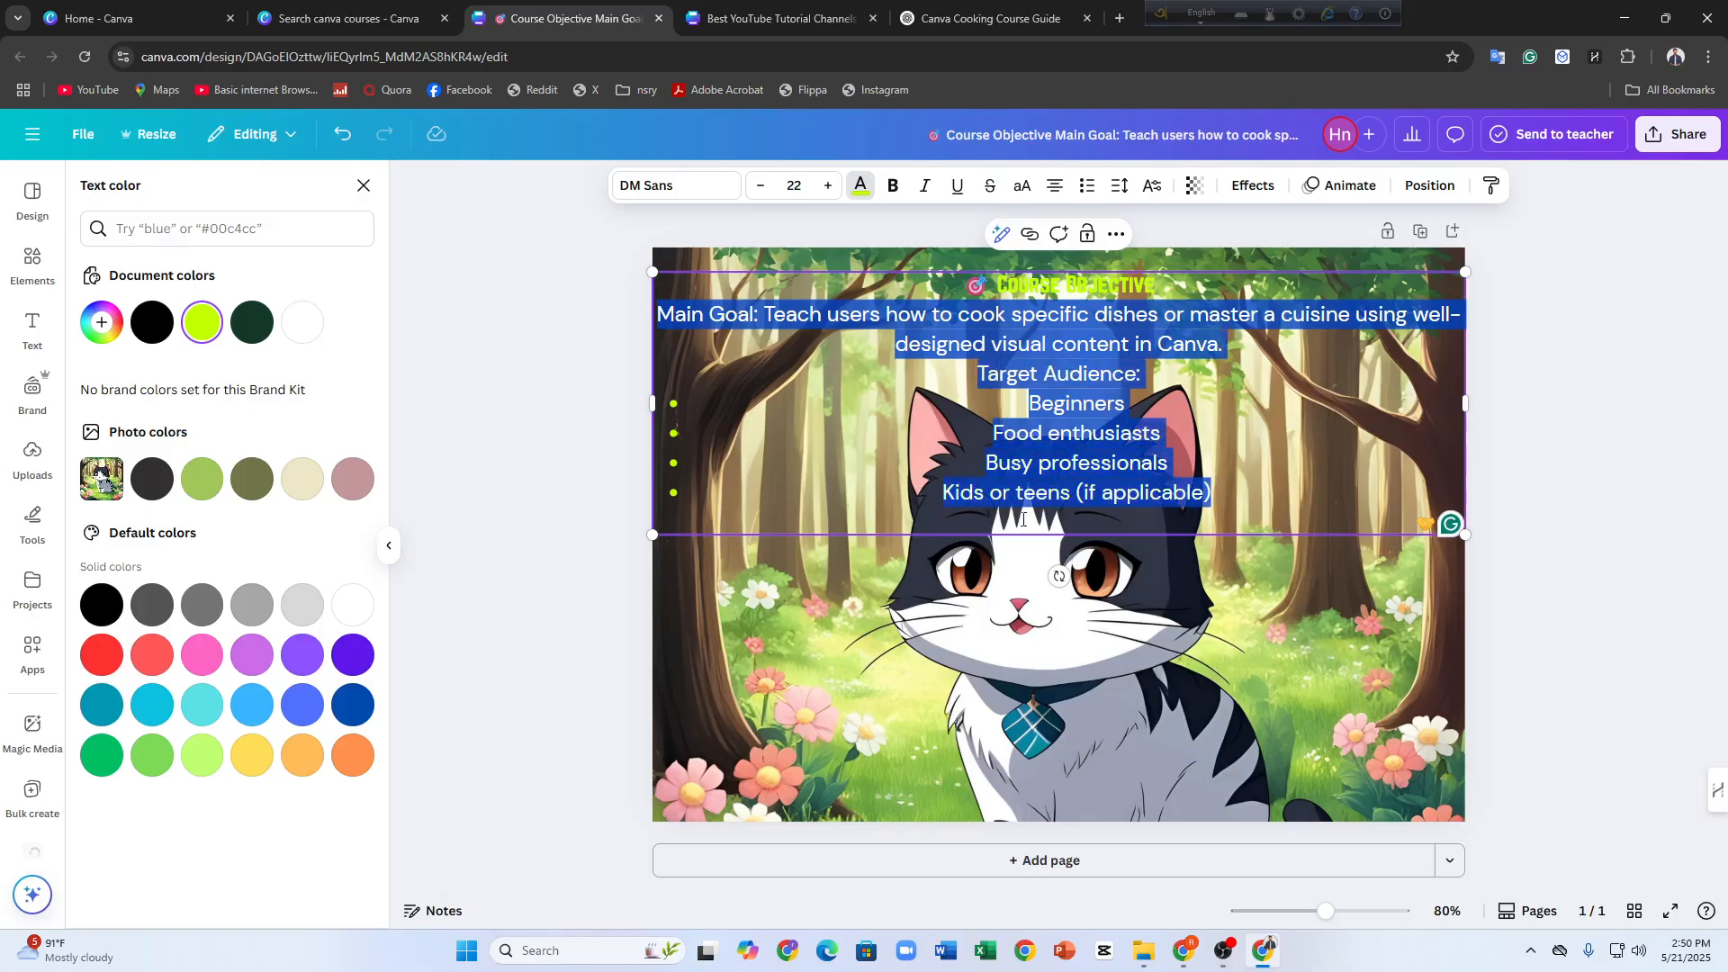
left_click(828, 184)
left_click(828, 184)
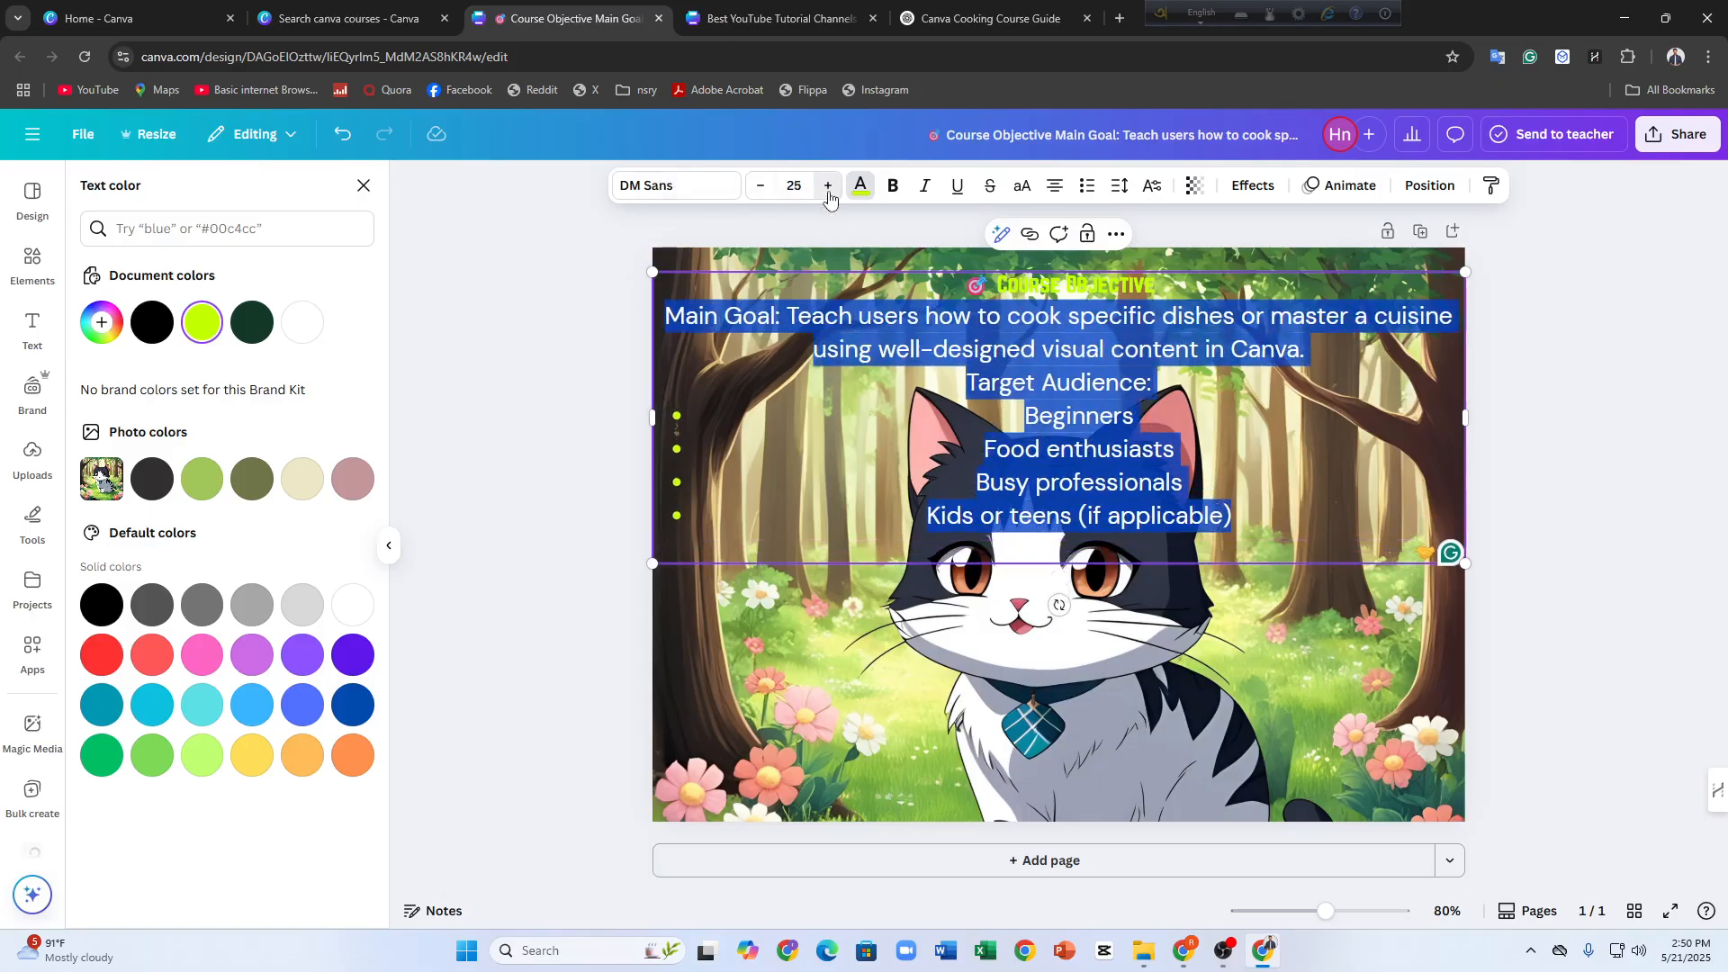
left_click(828, 185)
left_click(827, 184)
Raise the font size of the Course Objective heading to slightly above 27
double_click(1097, 297)
triple_click(1083, 296)
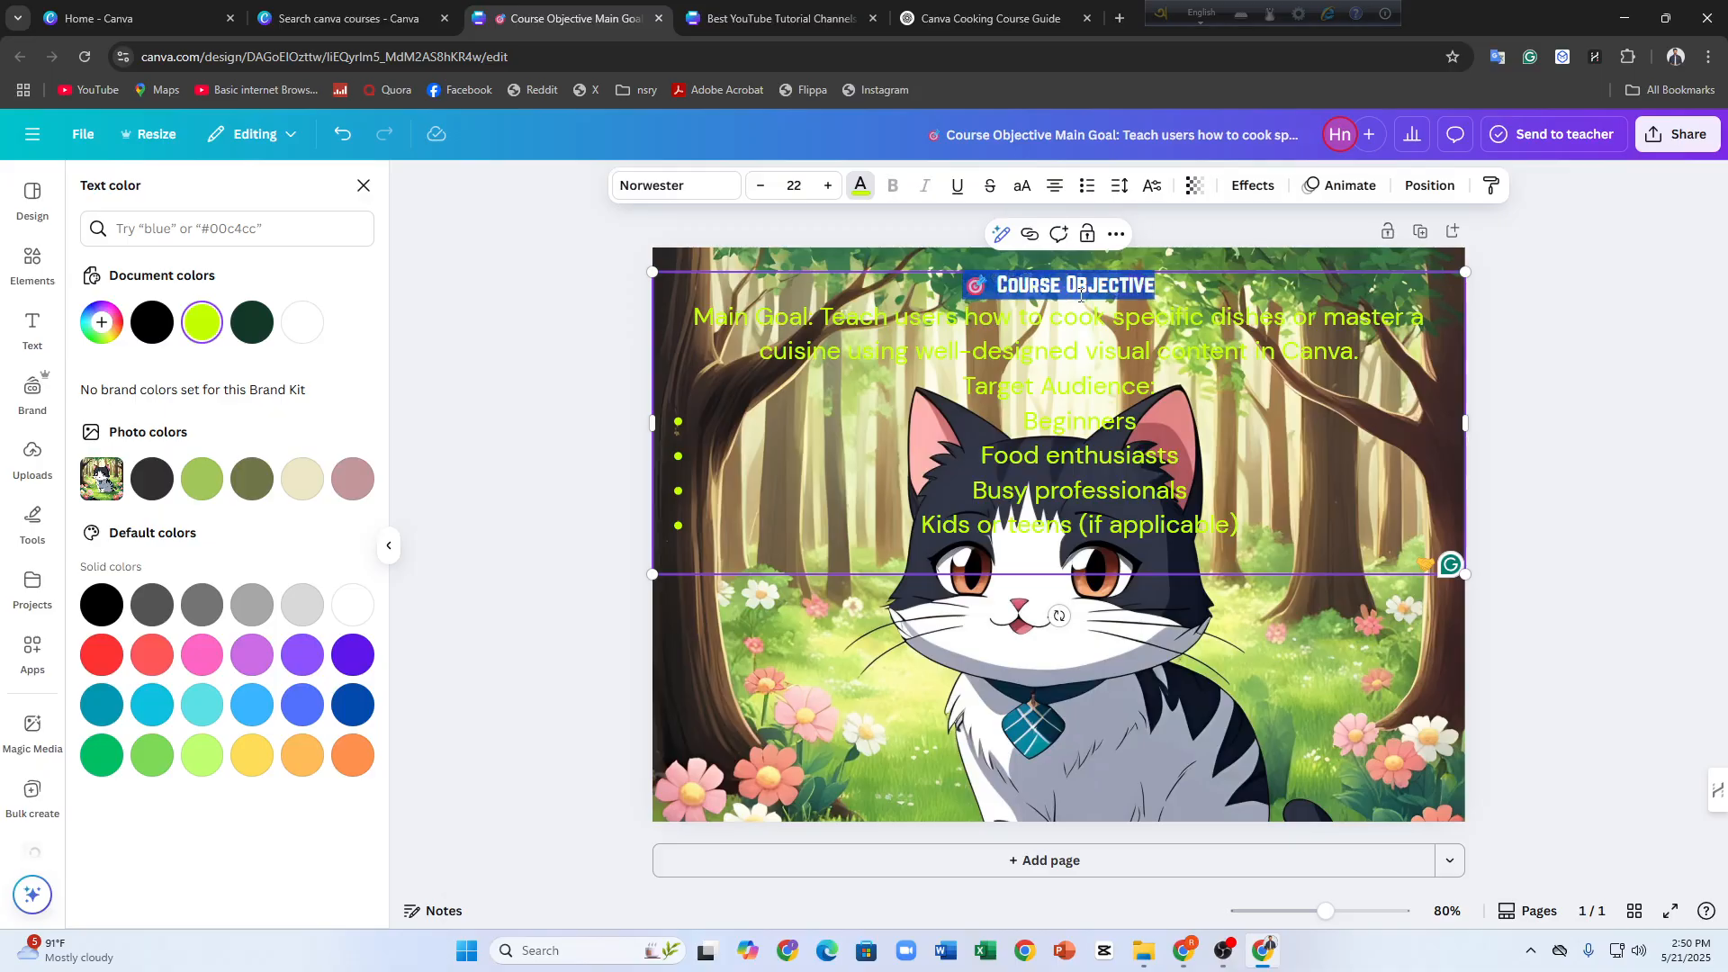
left_click(828, 184)
left_click(828, 185)
left_click(828, 185)
left_click(828, 184)
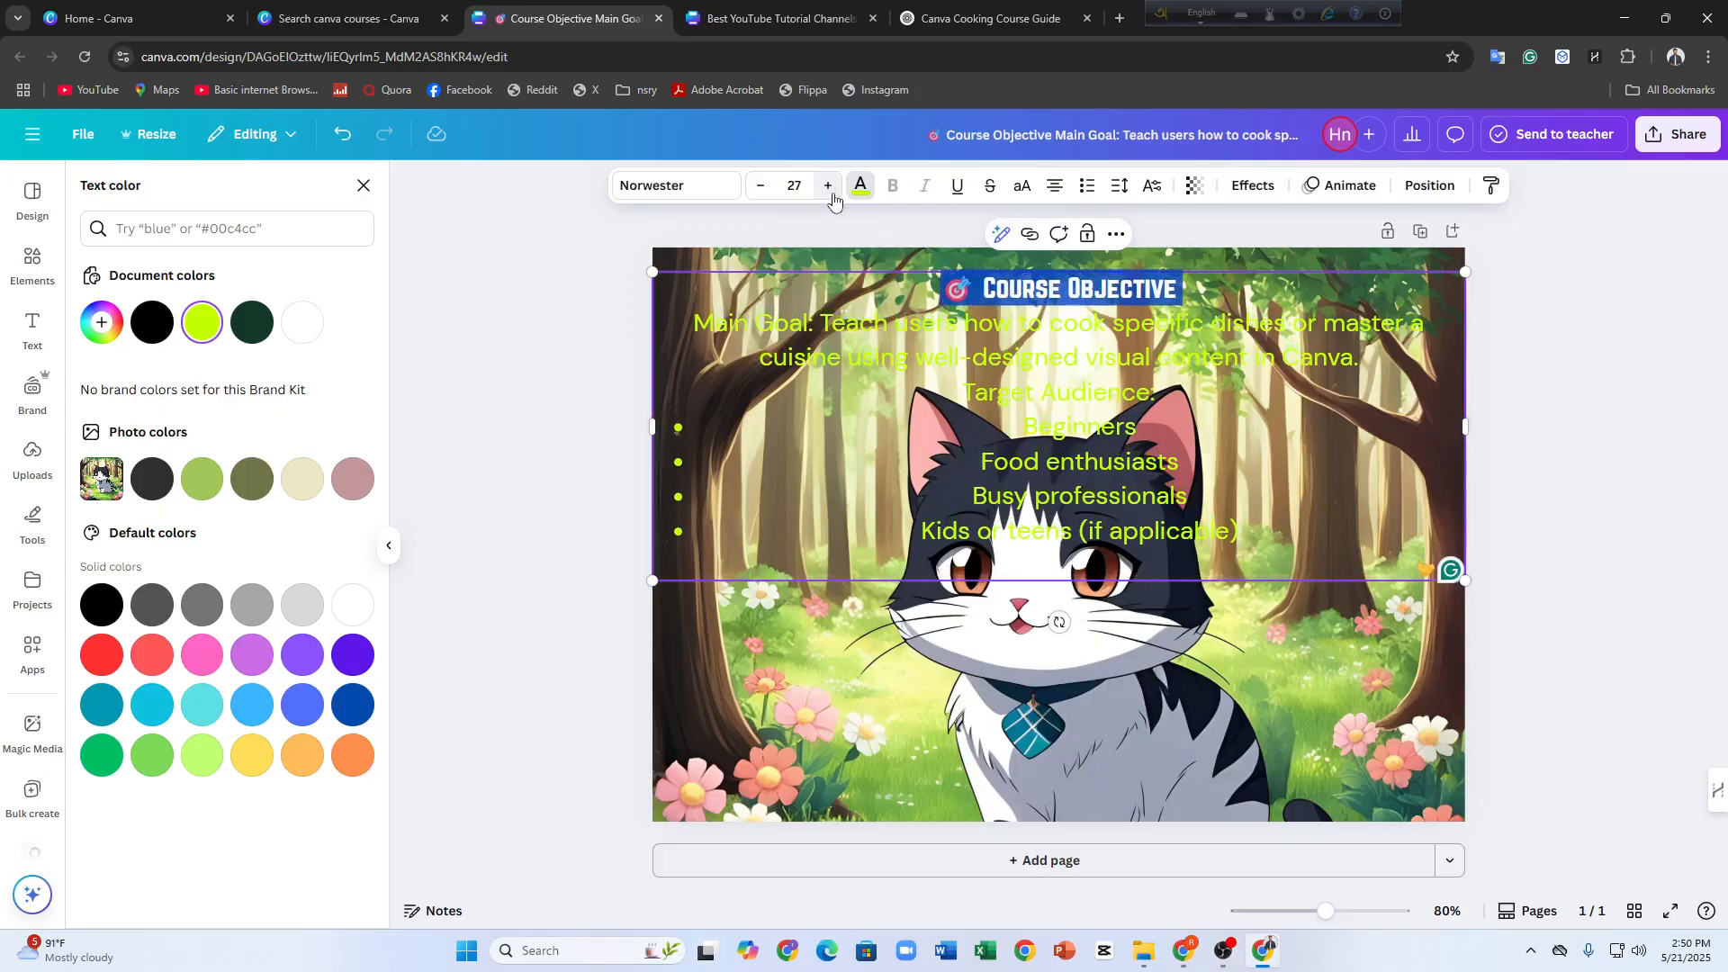
left_click(827, 185)
left_click(827, 185)
left_click(864, 181)
left_click(547, 338)
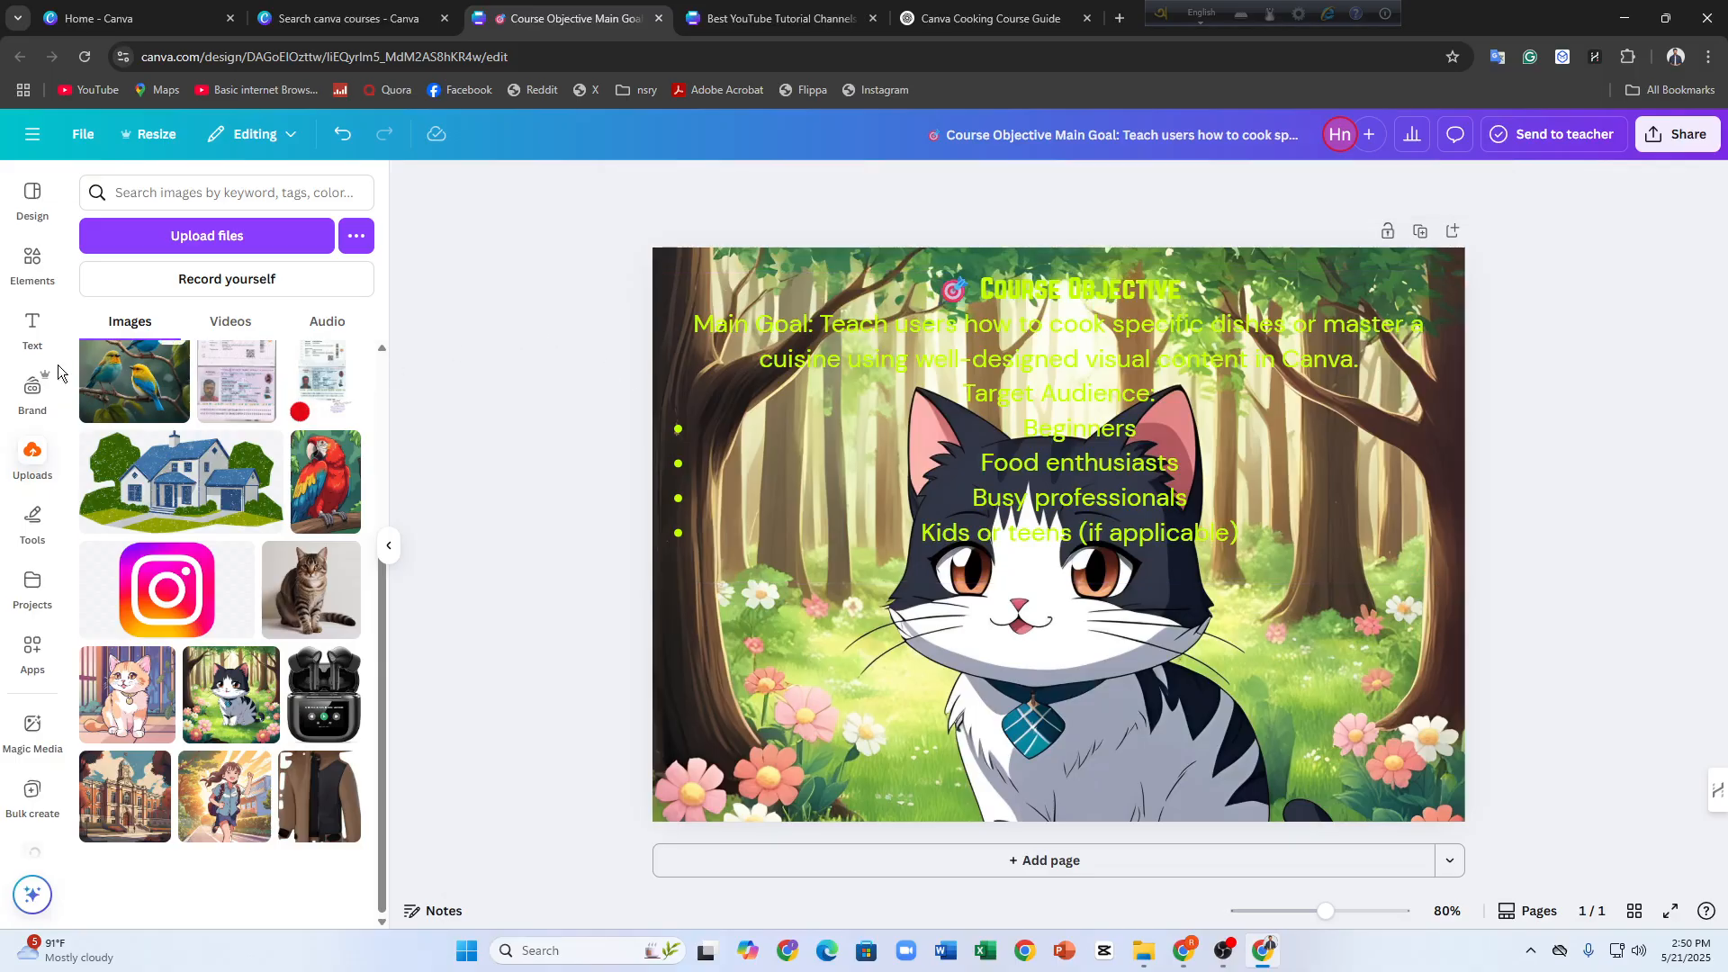
Add a separate heading text box reading "Course OBjectives"
left_click(32, 328)
left_click(182, 369)
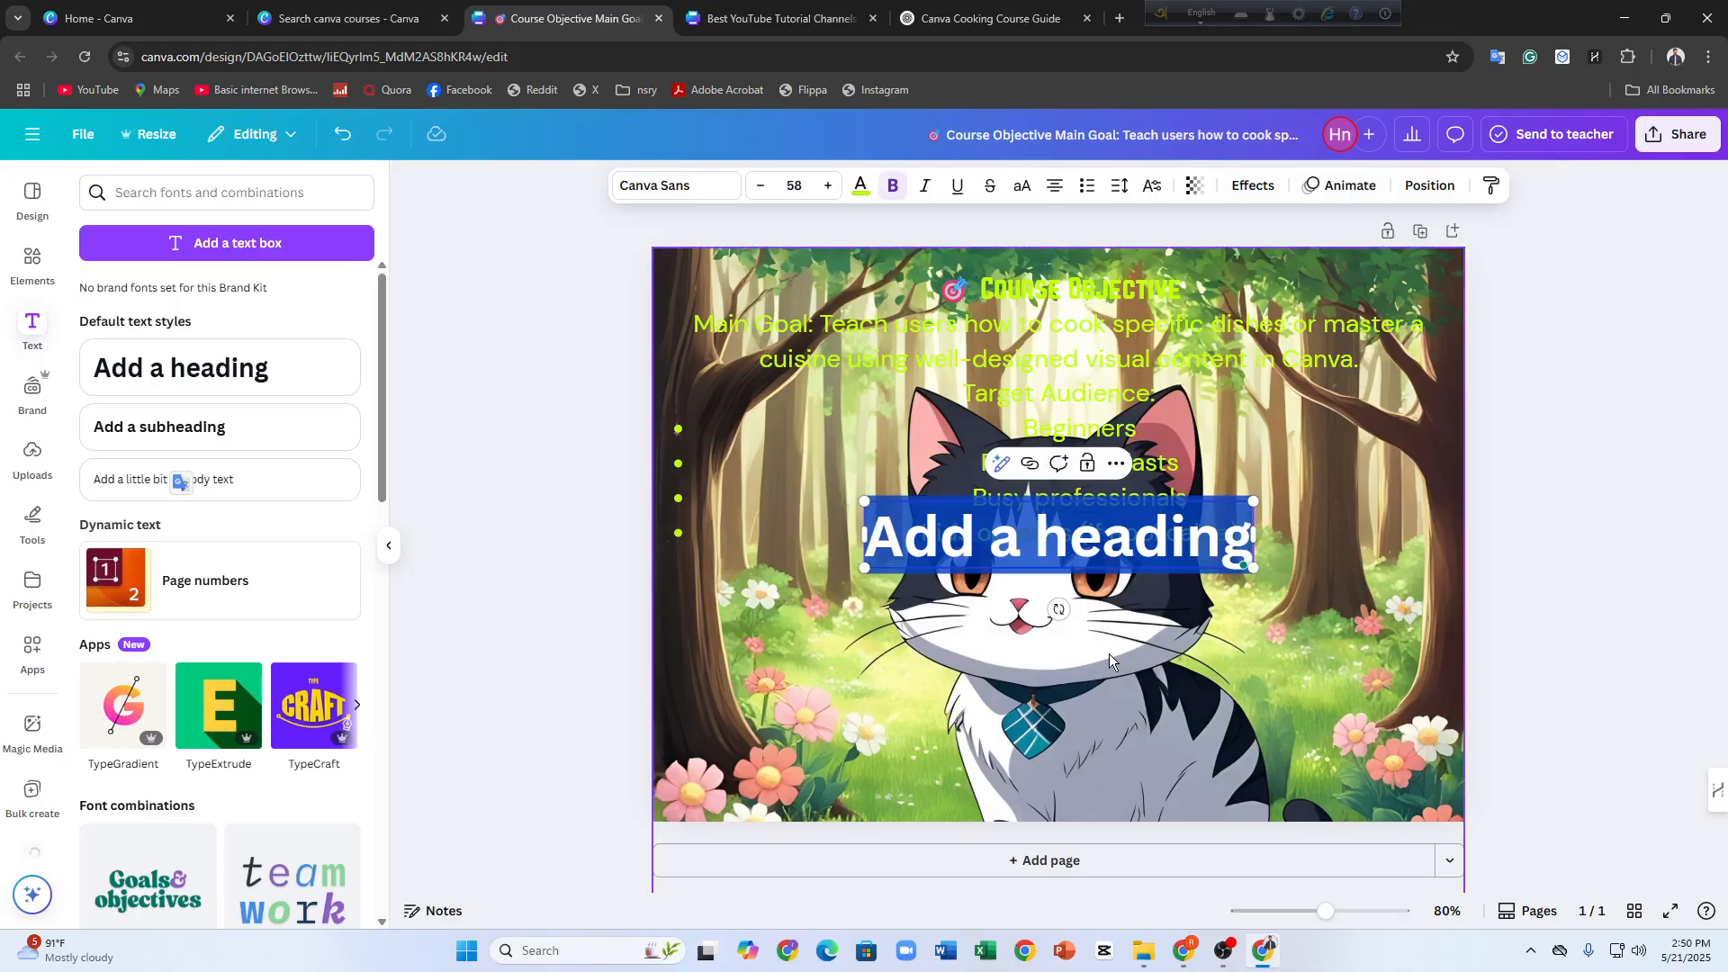
type("Course")
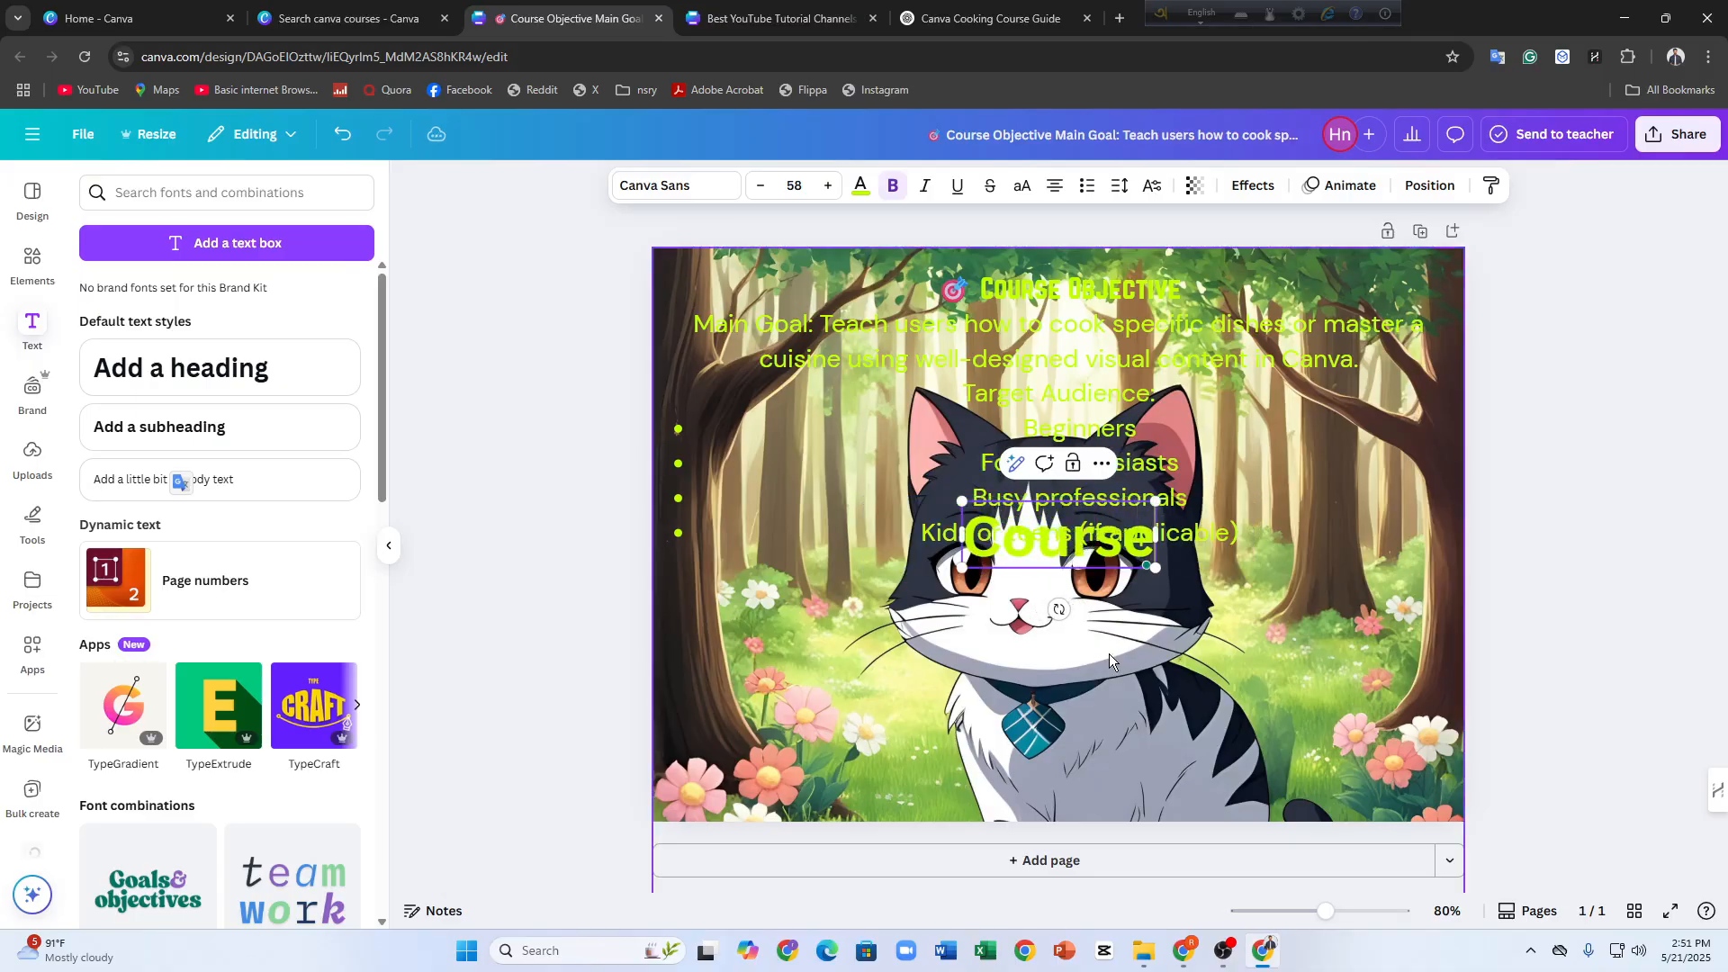
type(" OB")
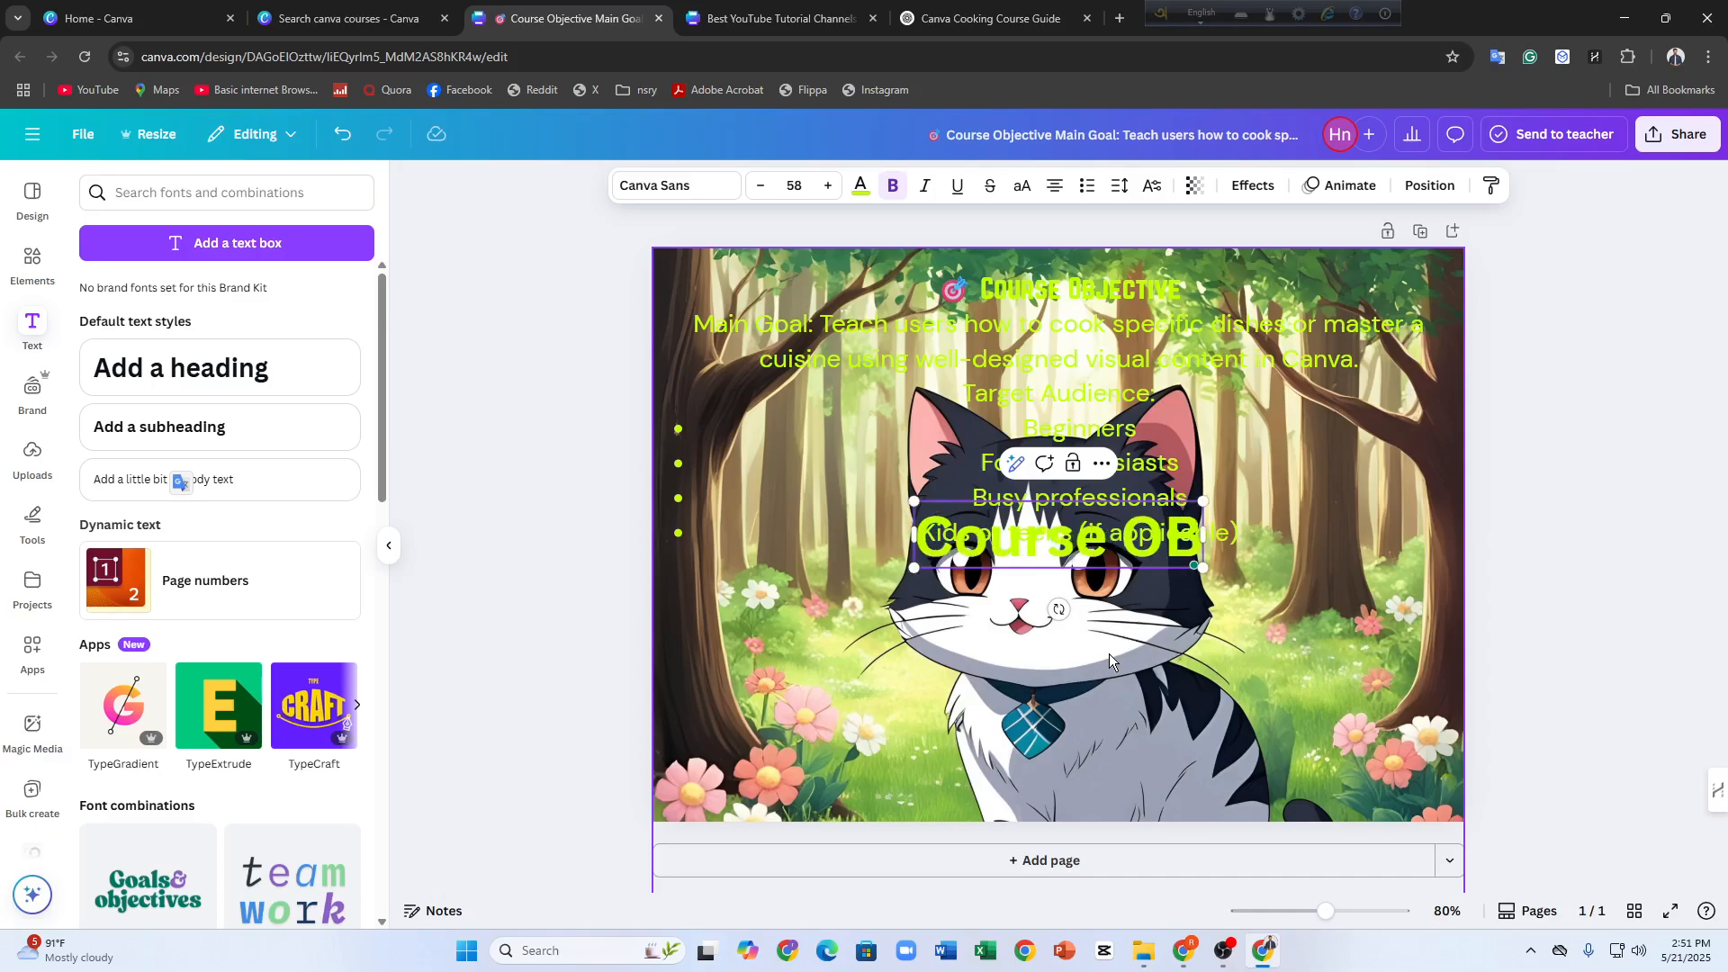
type("jective")
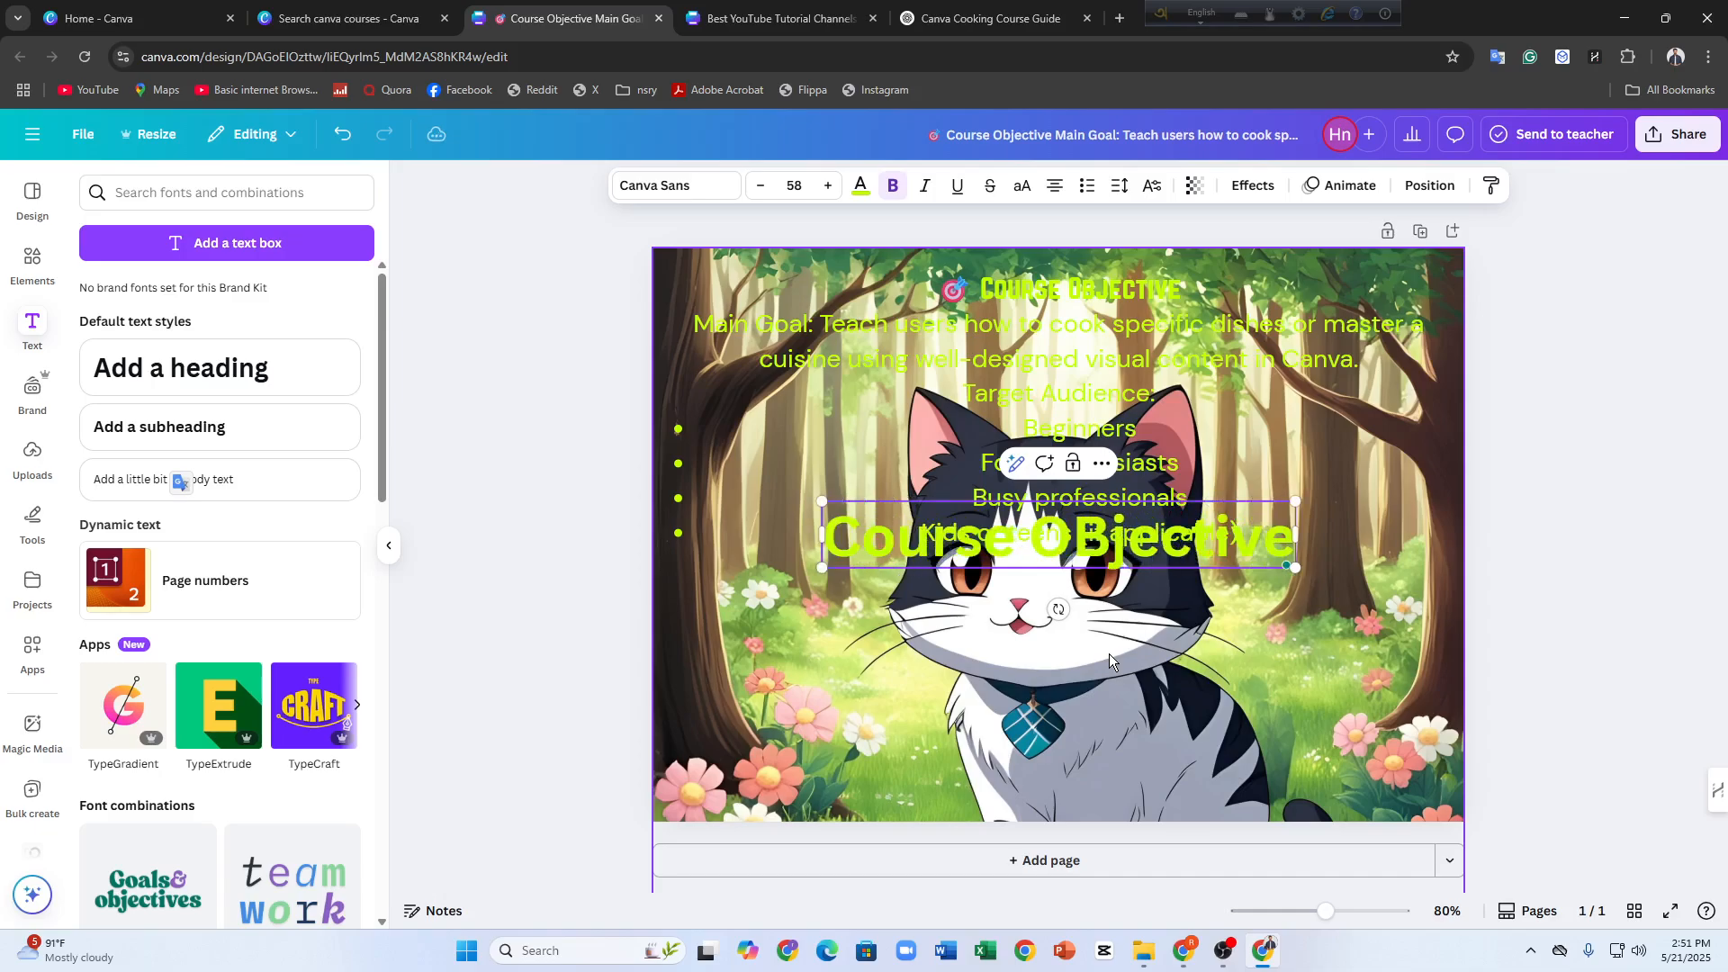
type("s")
left_click(553, 364)
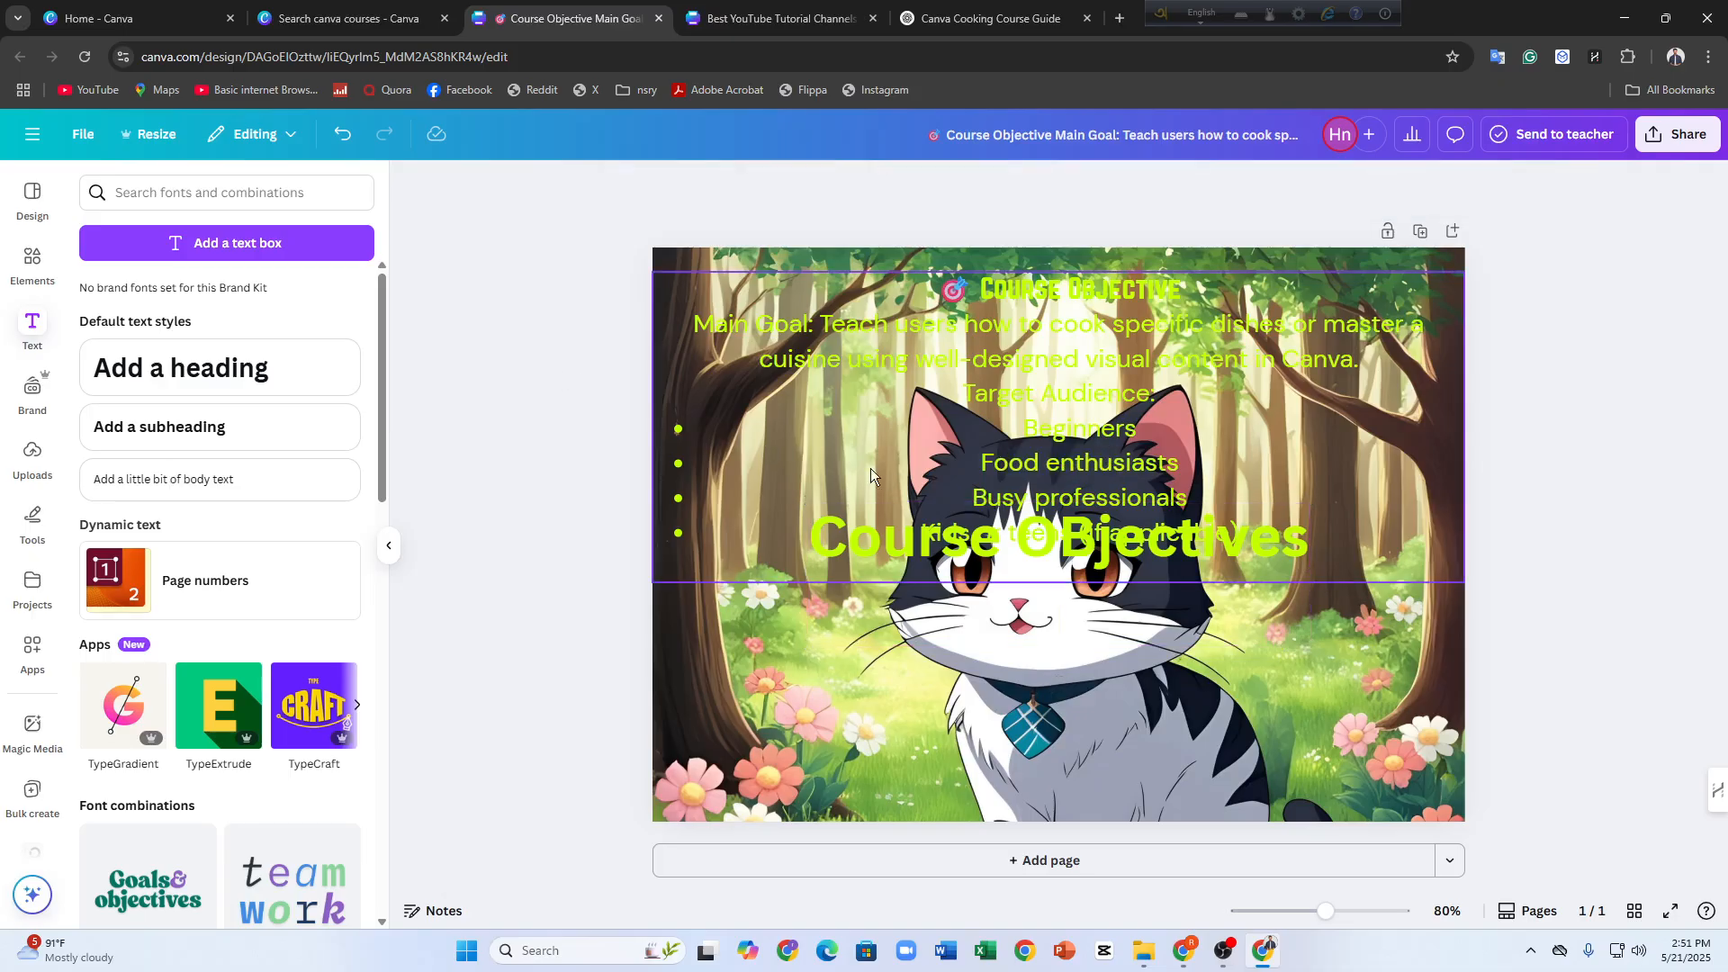
Move the new Course OBjectives heading to the page's upper edge and delete it
left_click(947, 539)
left_click_drag(947, 538, 936, 279)
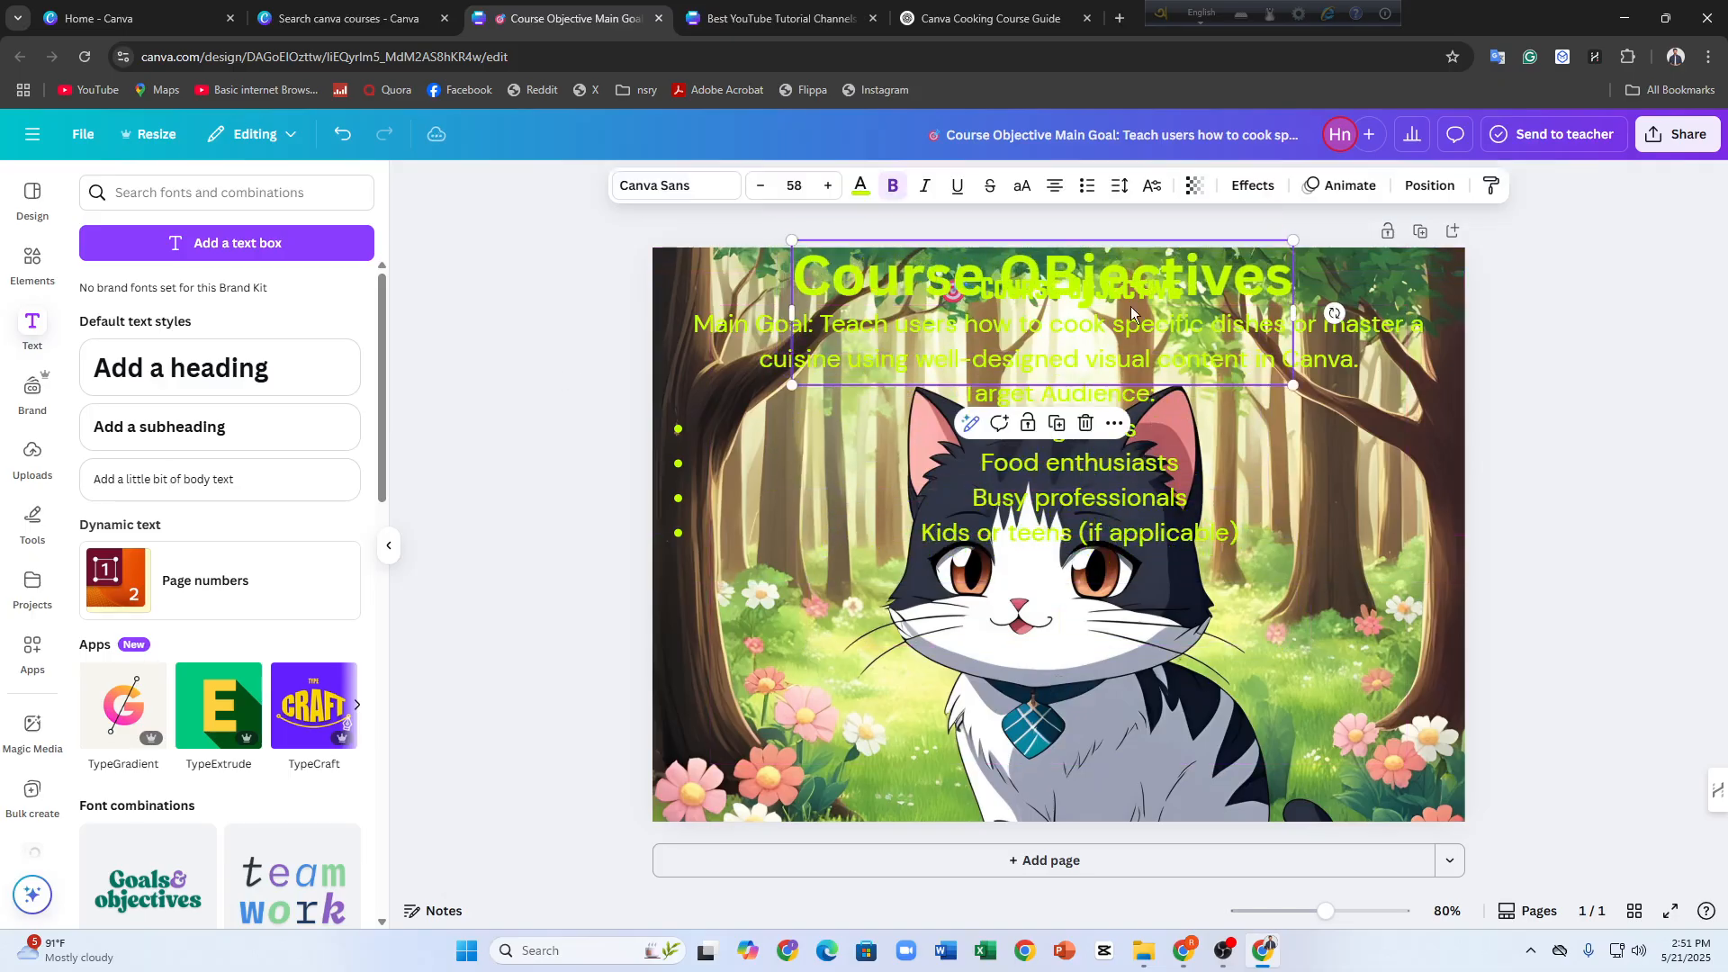
left_click(1084, 424)
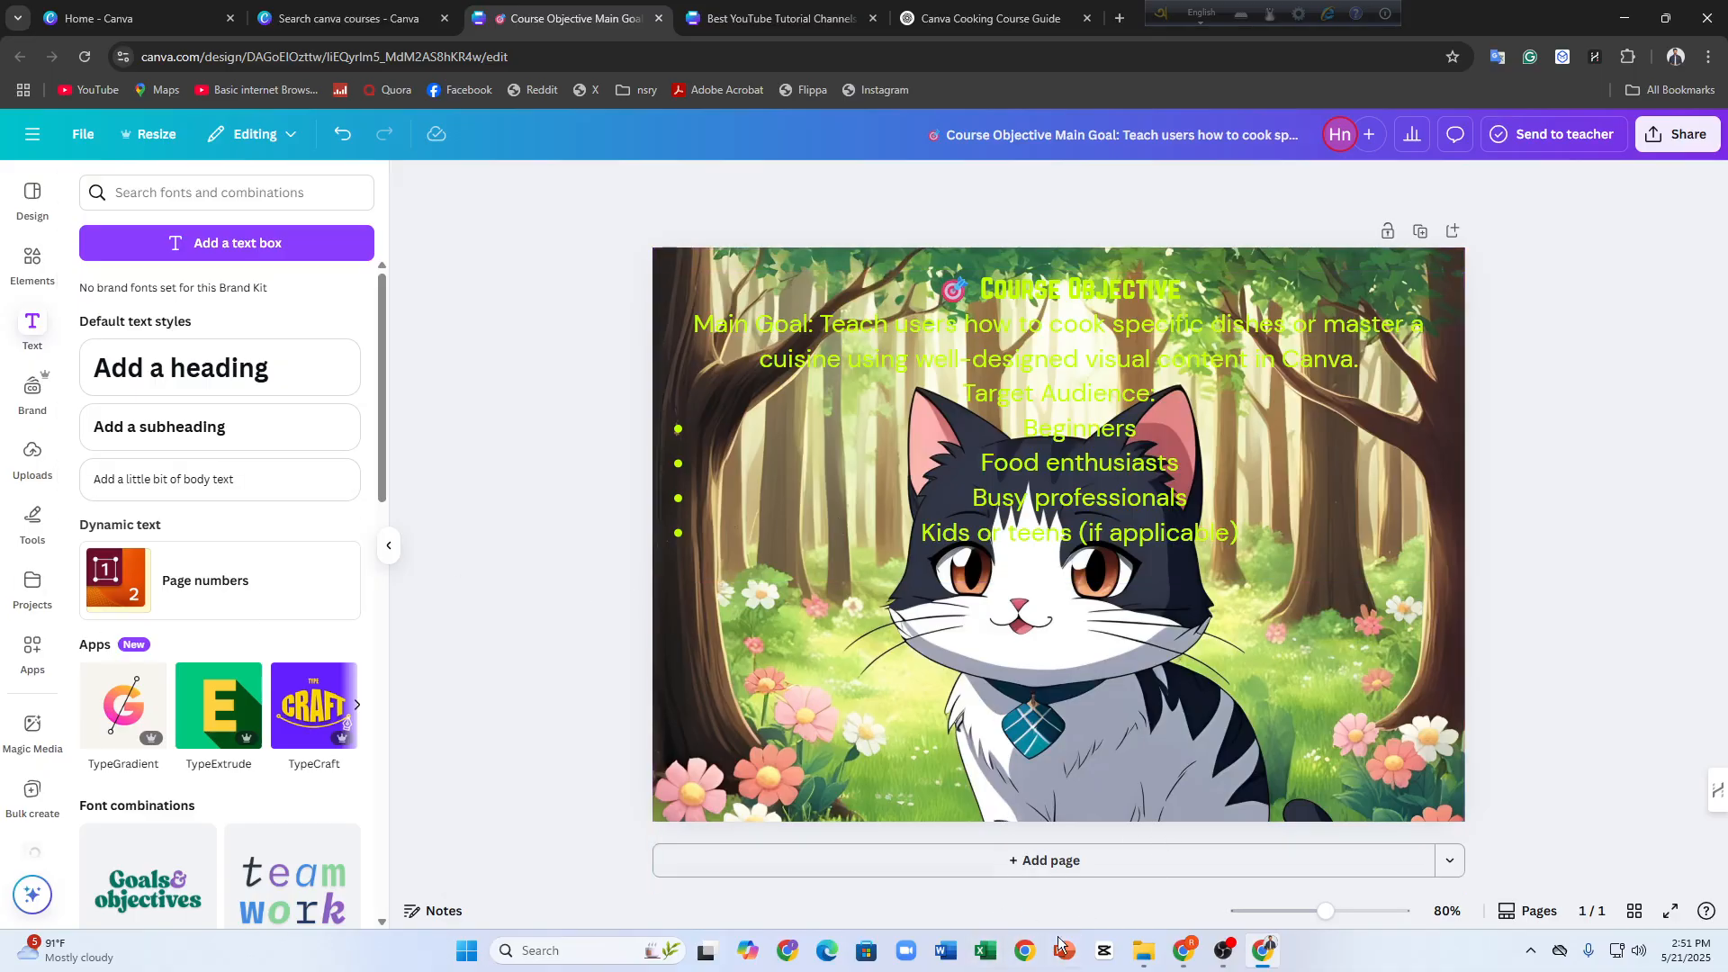
Add a second blank page to the design
left_click(995, 866)
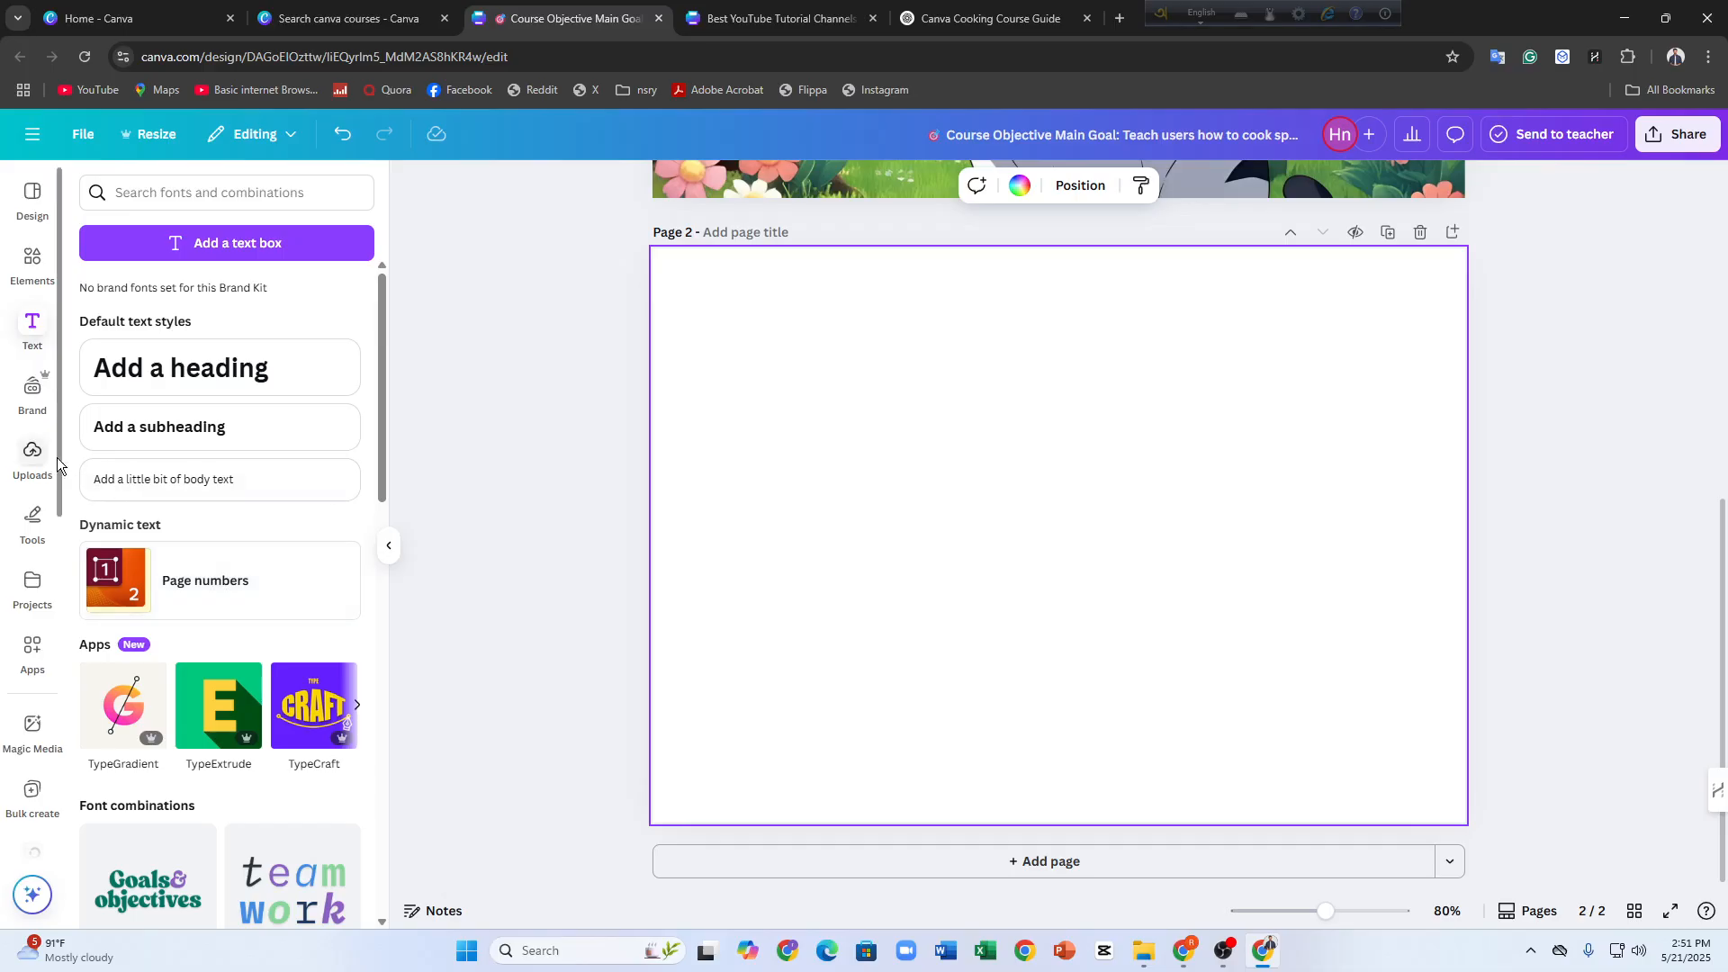
Search the elements library for "background images" and narrow the results to graphics
left_click(40, 462)
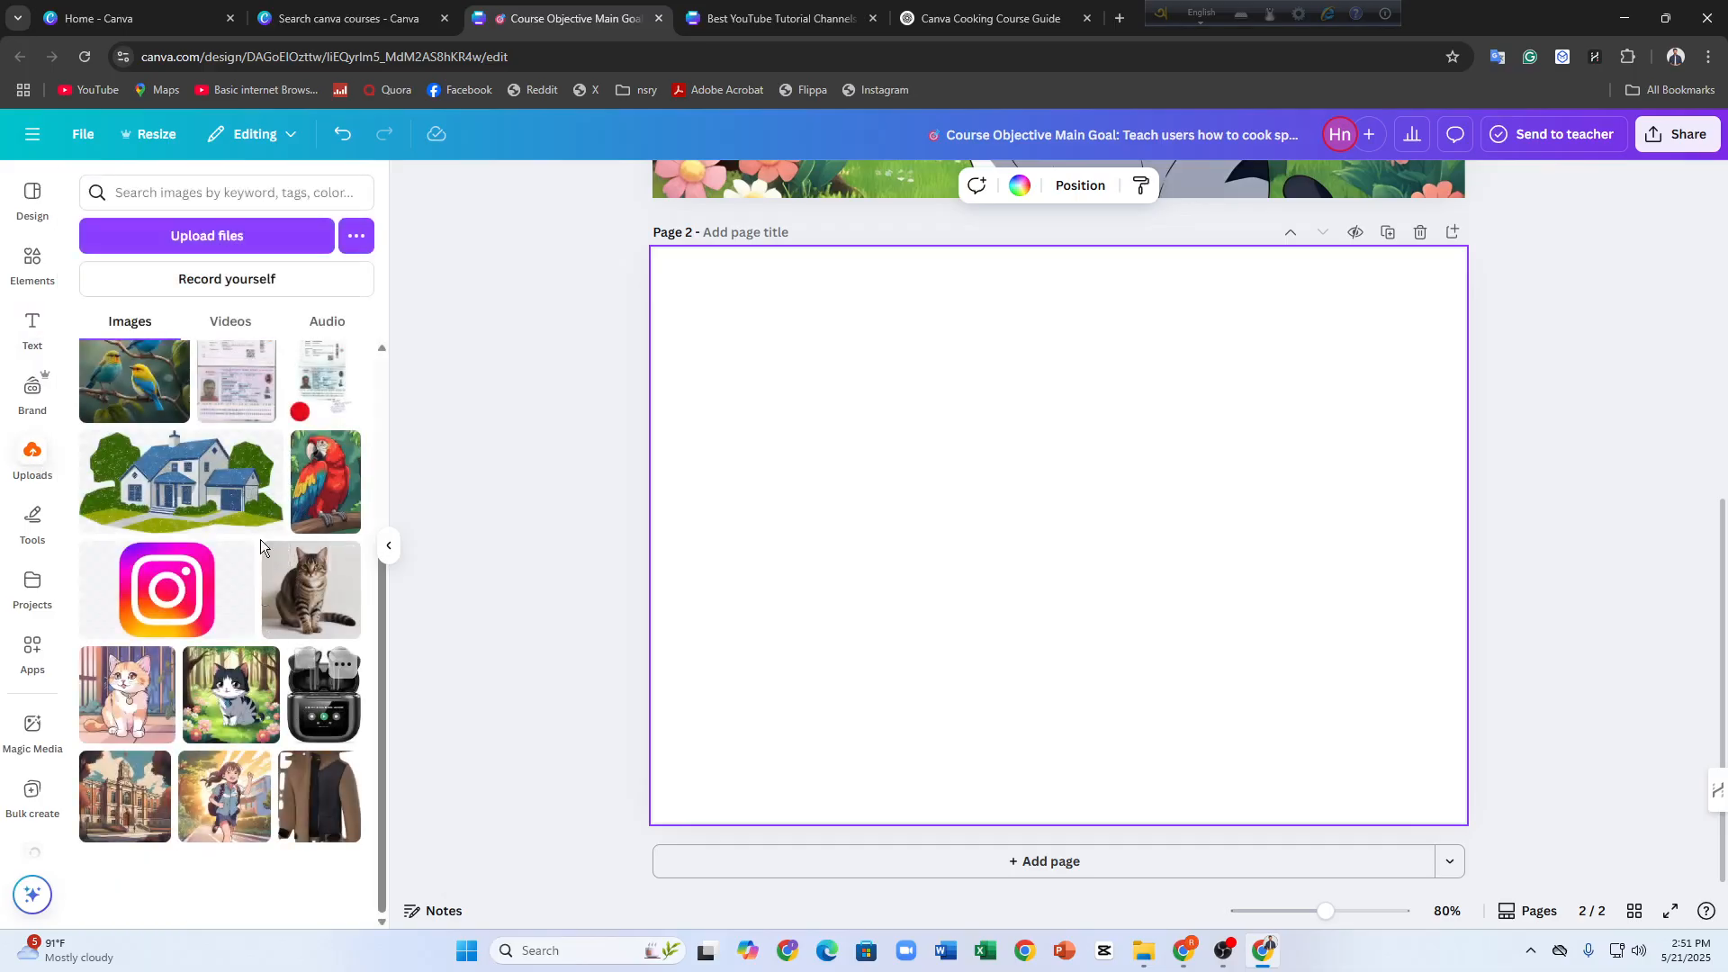
left_click(32, 261)
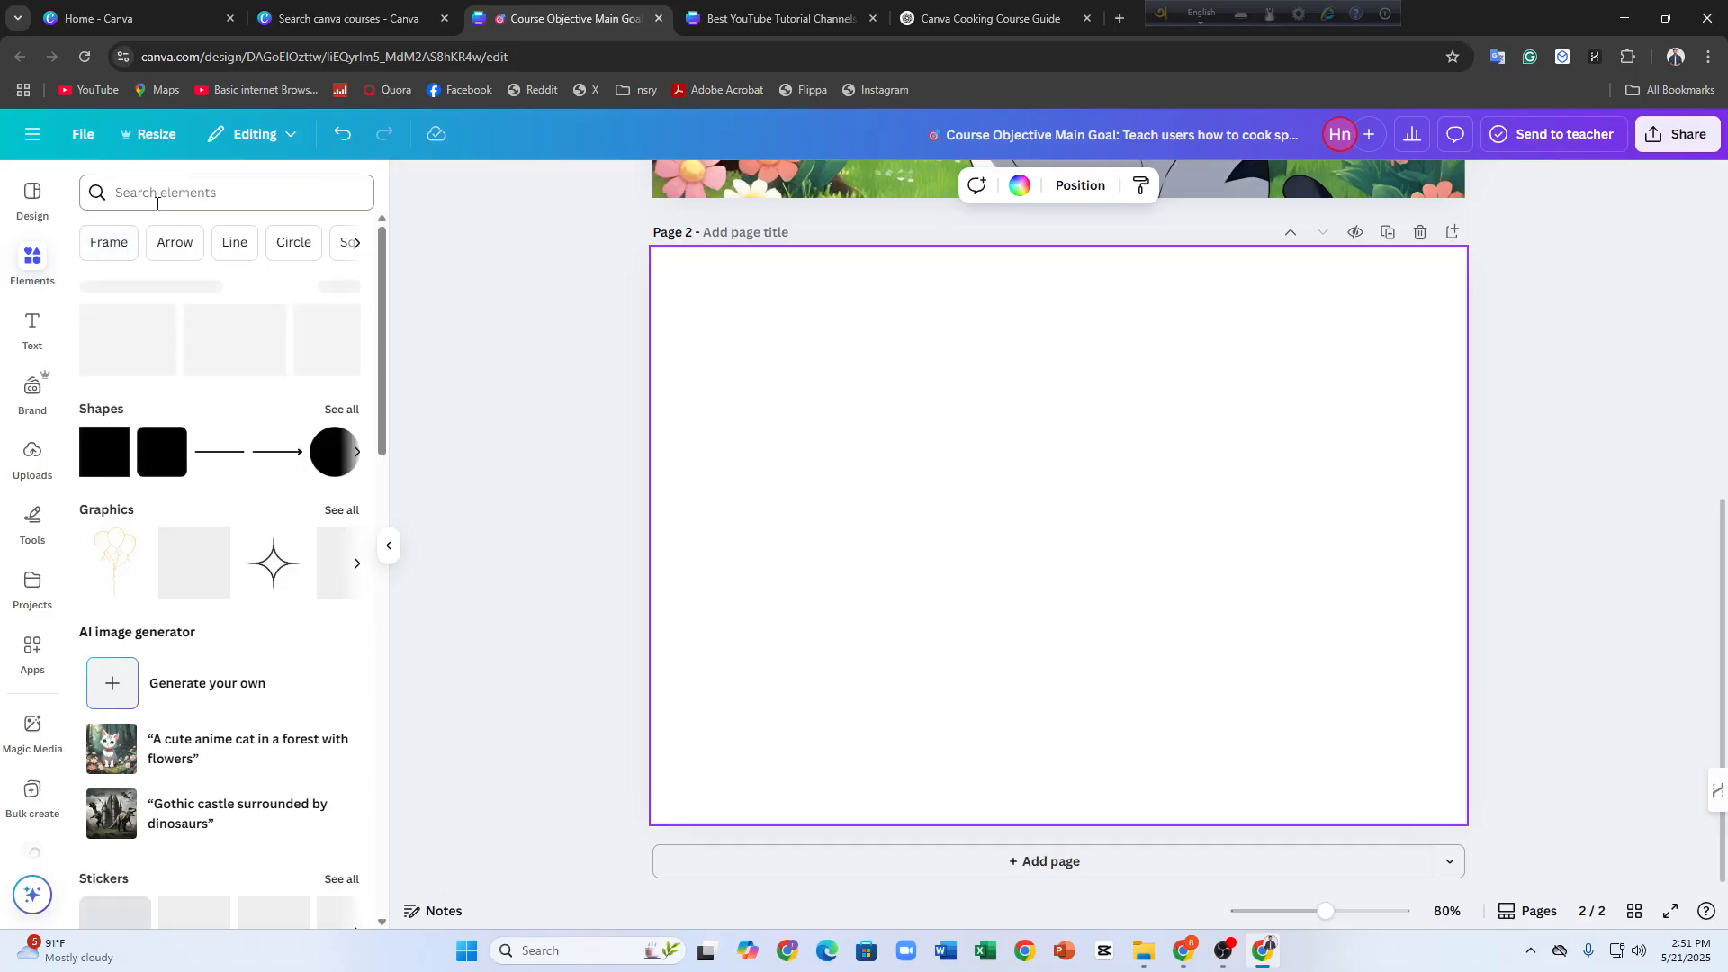
left_click(157, 198)
type("back")
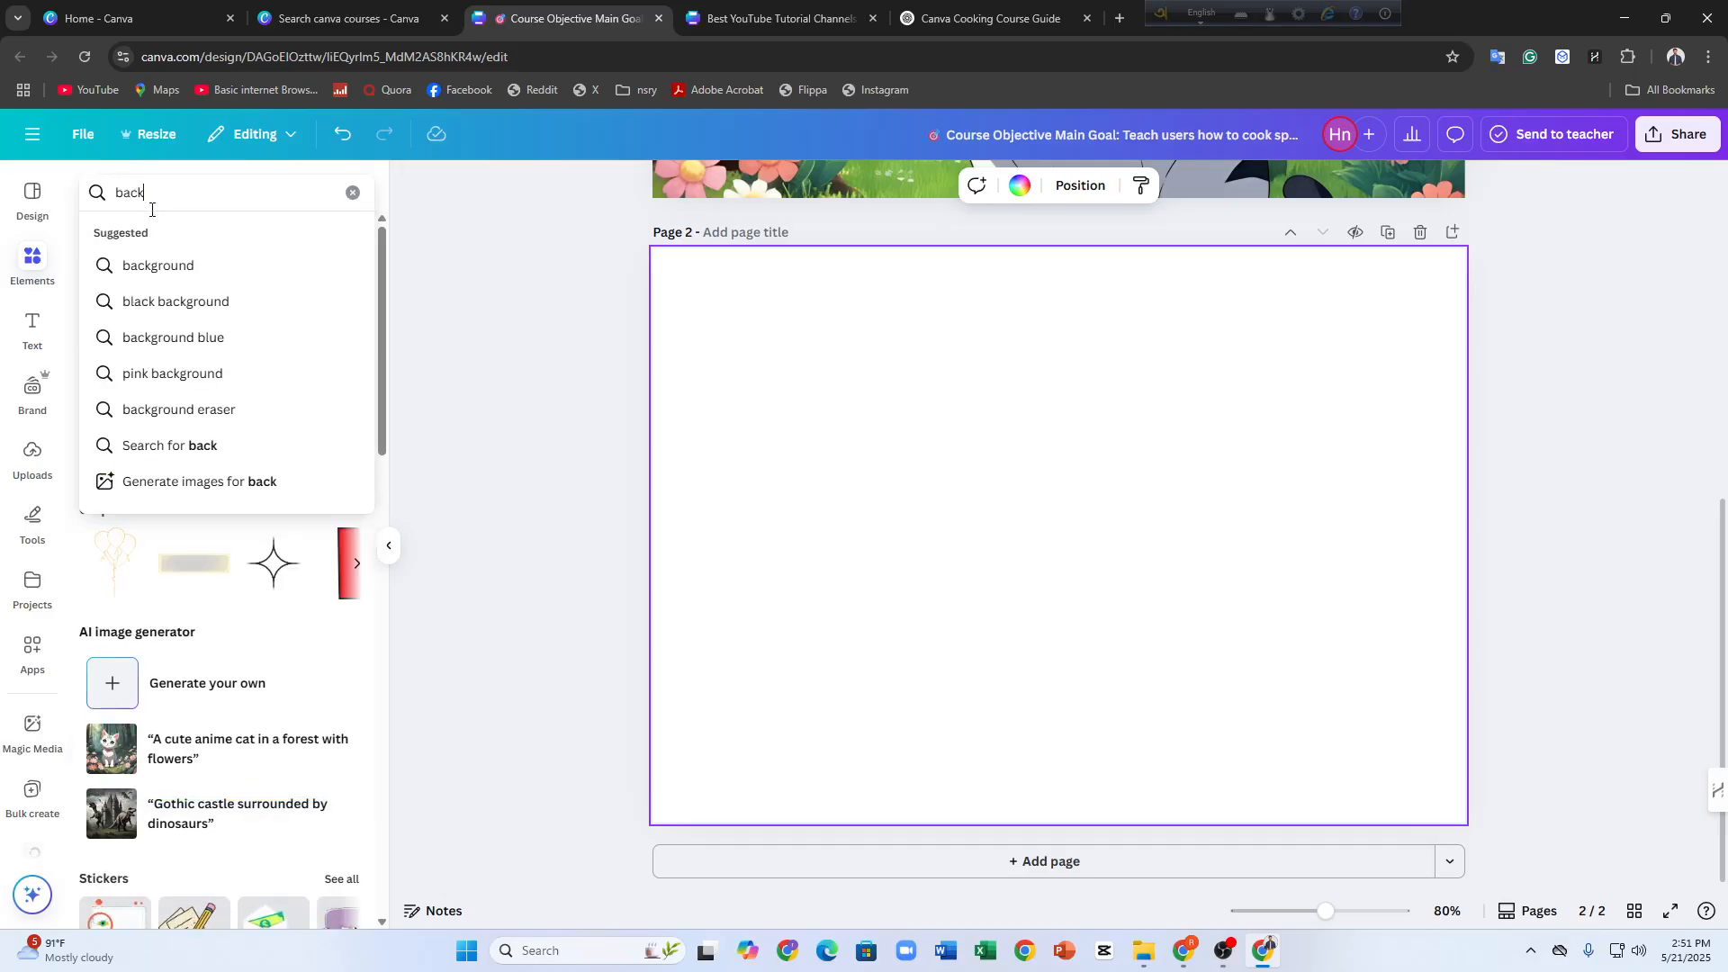
type("ground images")
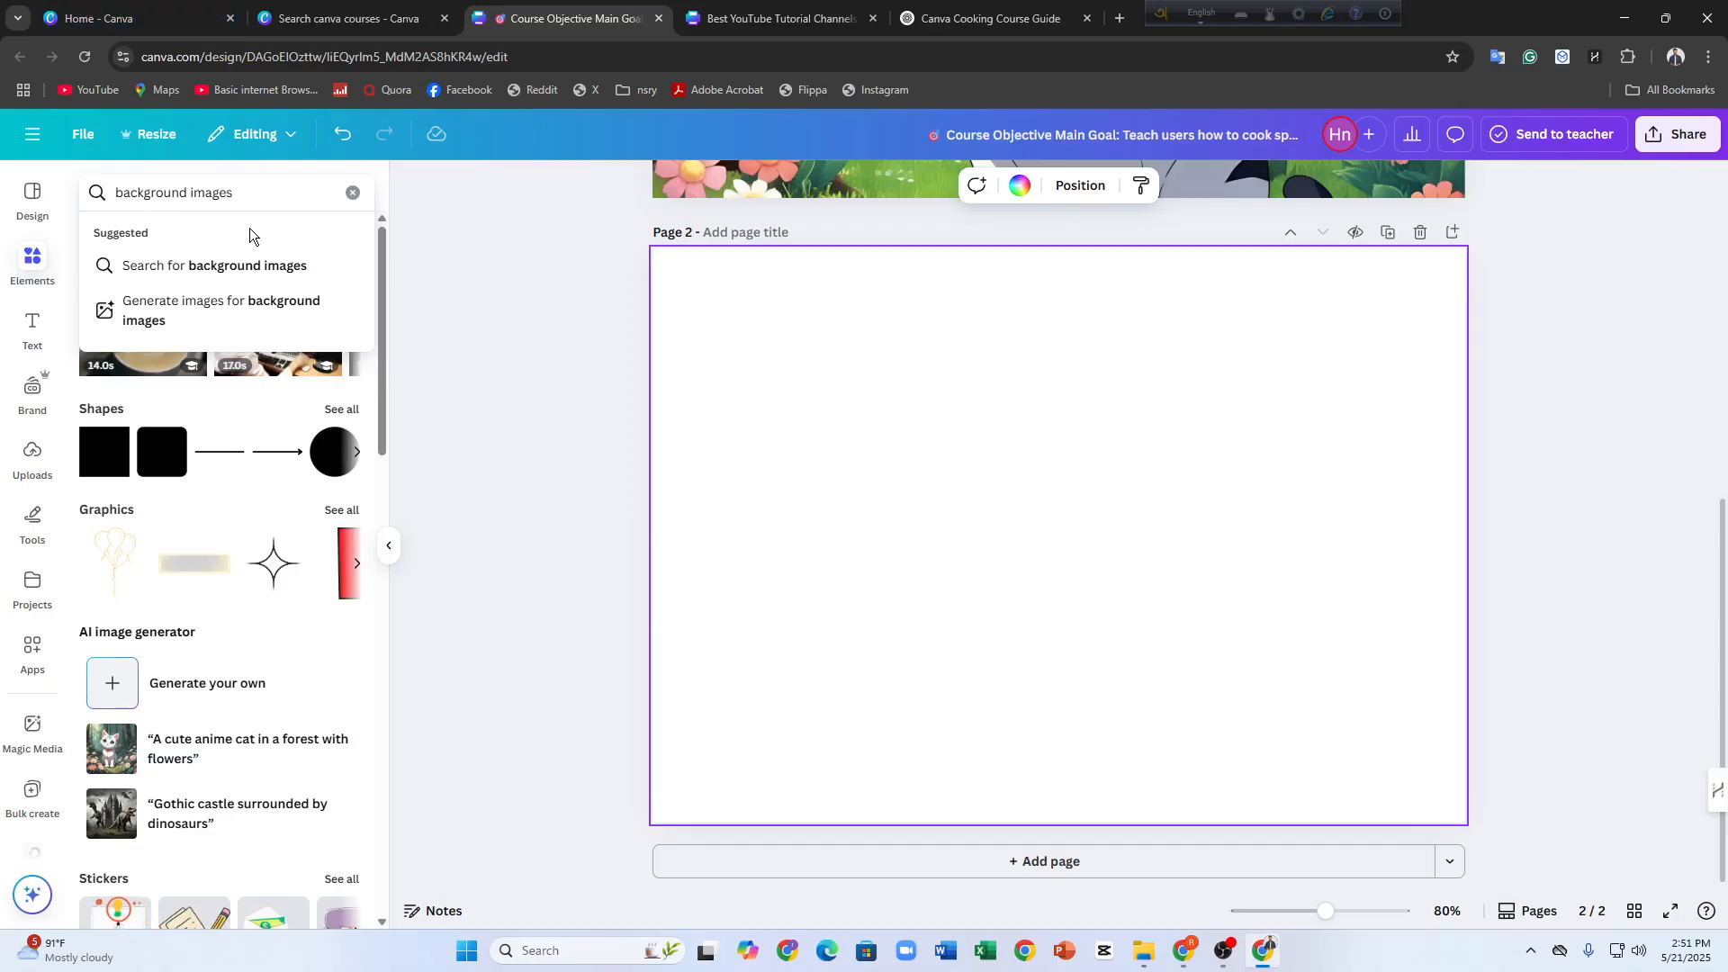
left_click(245, 268)
scroll(290, 634, "down", 1)
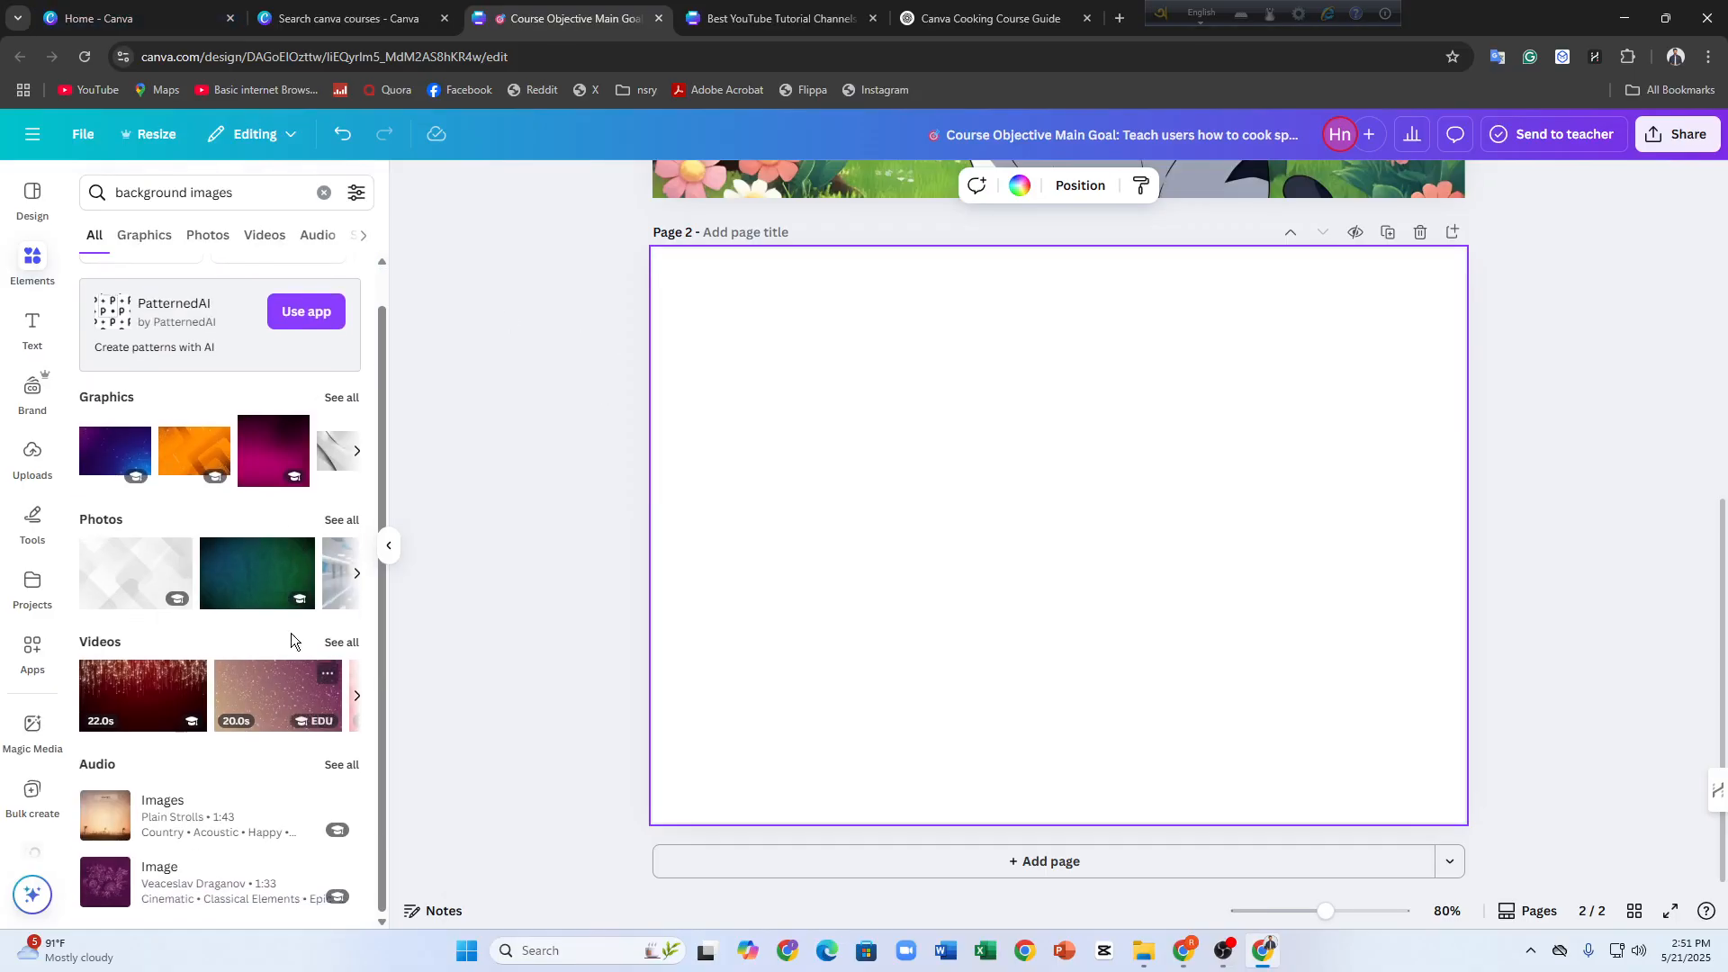
left_click(145, 236)
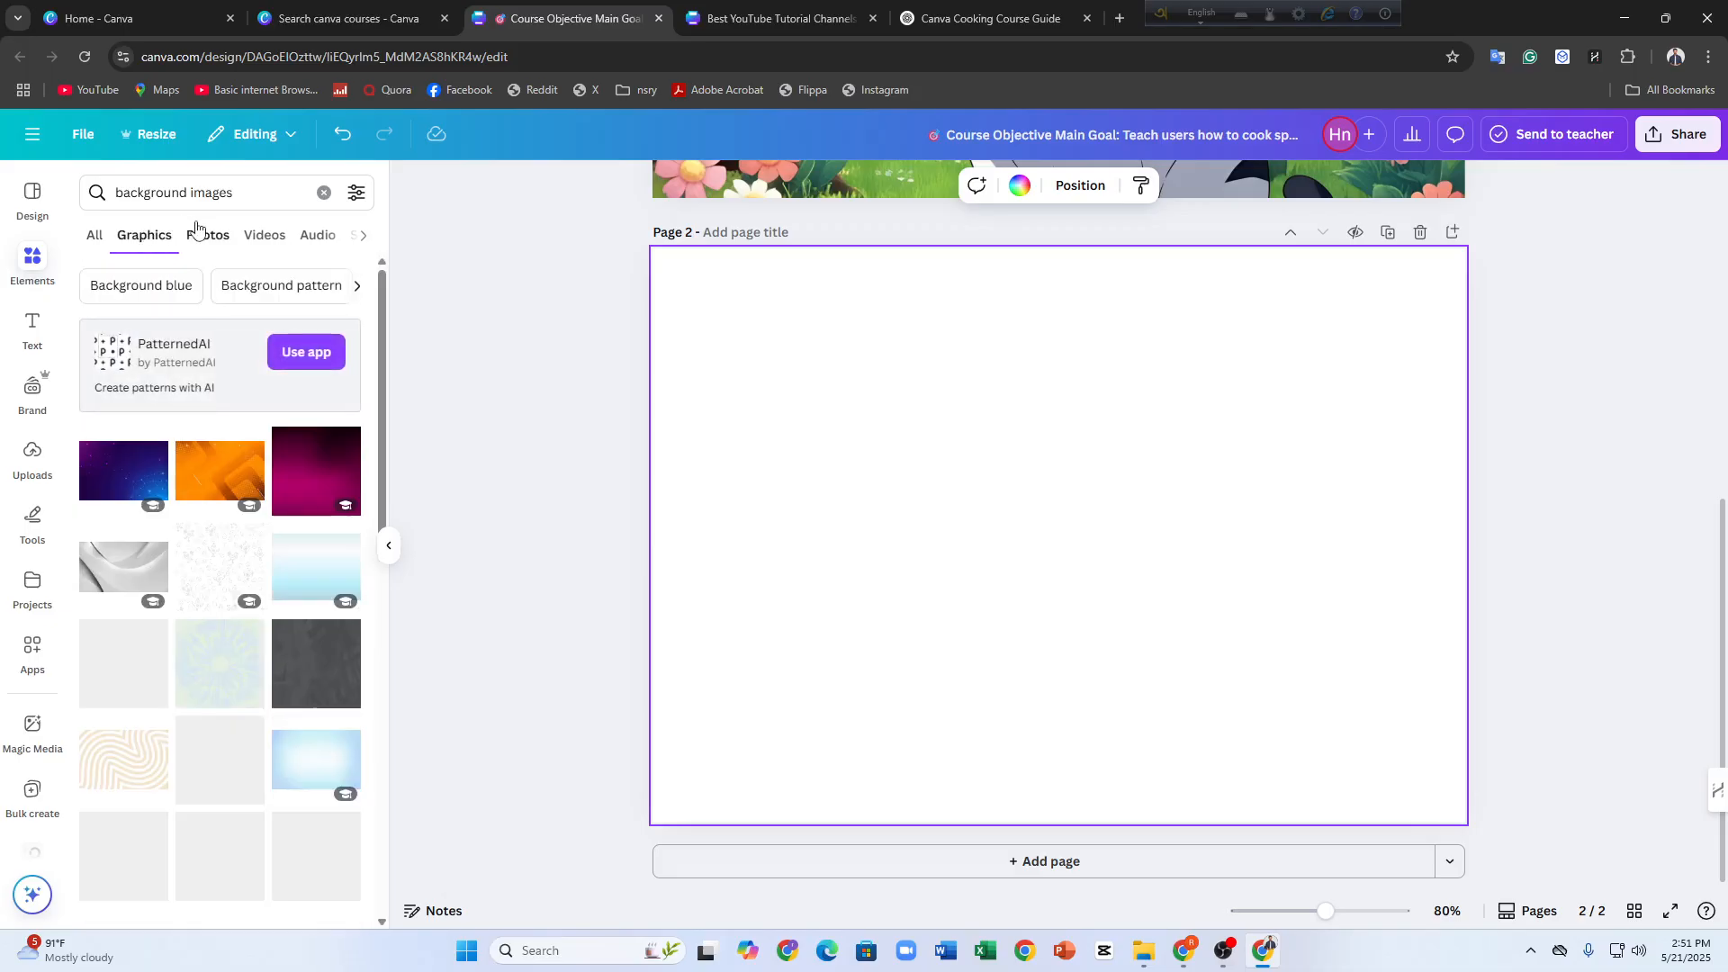
Add the magenta-to-black gradient graphic to page 2 and enlarge it to cover the whole page
left_click(315, 477)
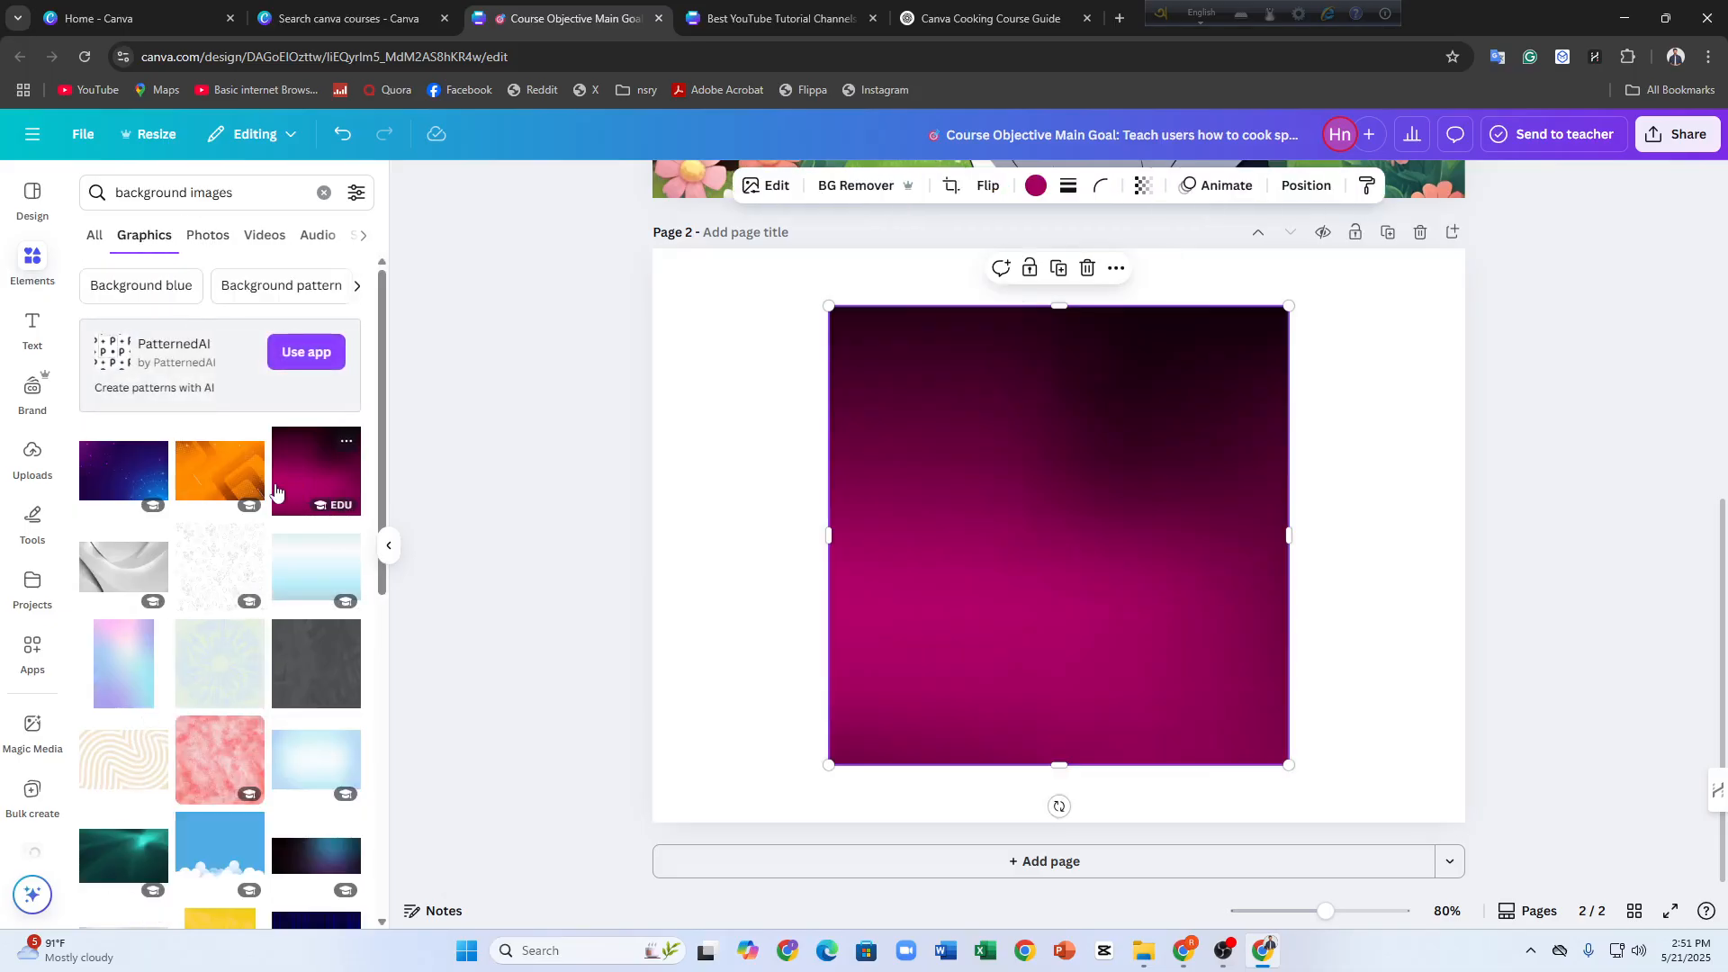
left_click_drag(1034, 548, 840, 476)
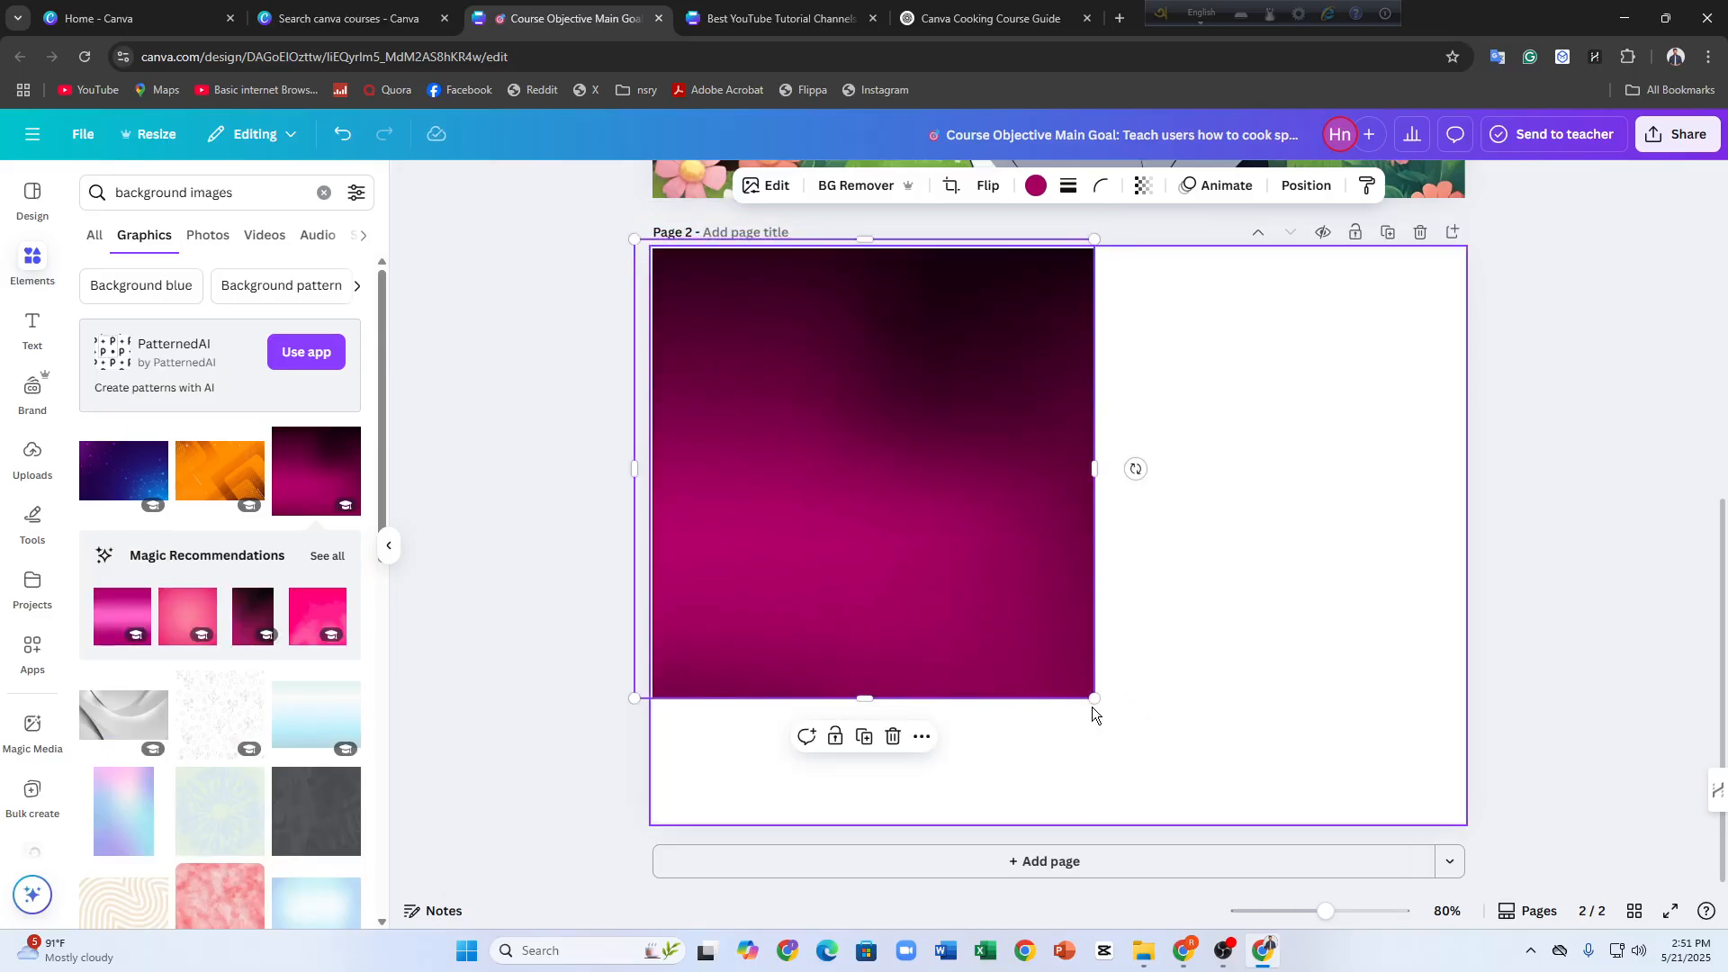
left_click_drag(1091, 705, 1098, 801)
left_click(929, 612)
left_click_drag(1094, 697, 1546, 892)
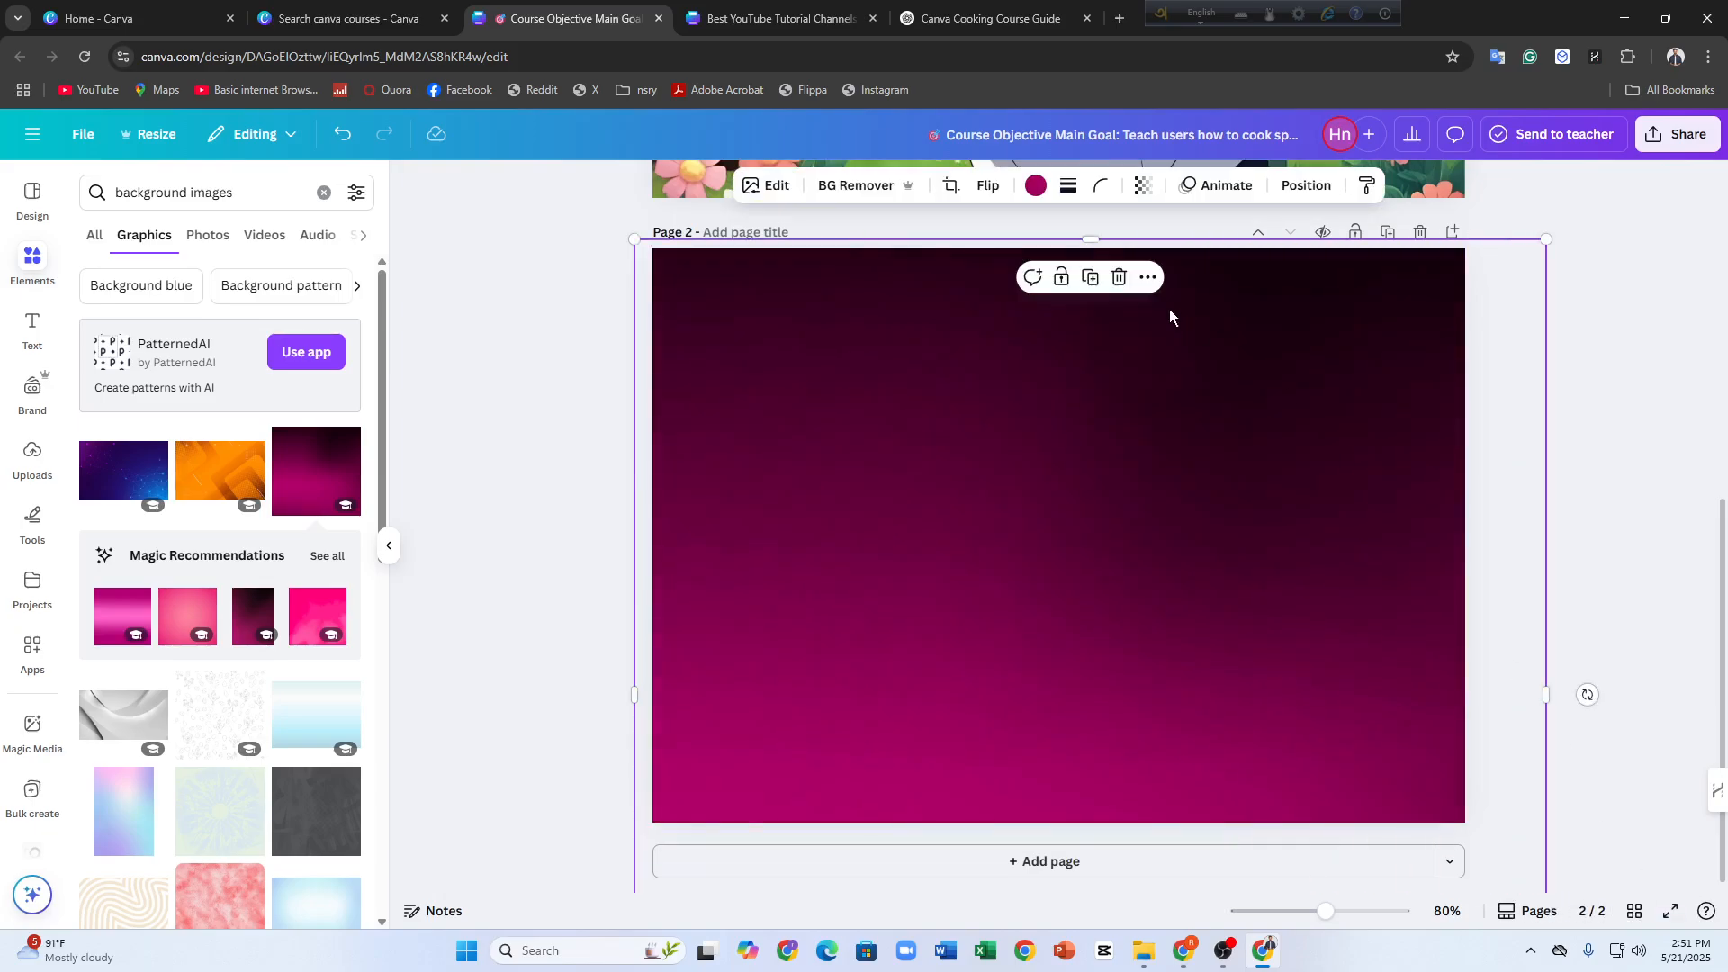
Recolor the gradient background on page 2 with the custom pale green #E8FFE4
left_click(1035, 187)
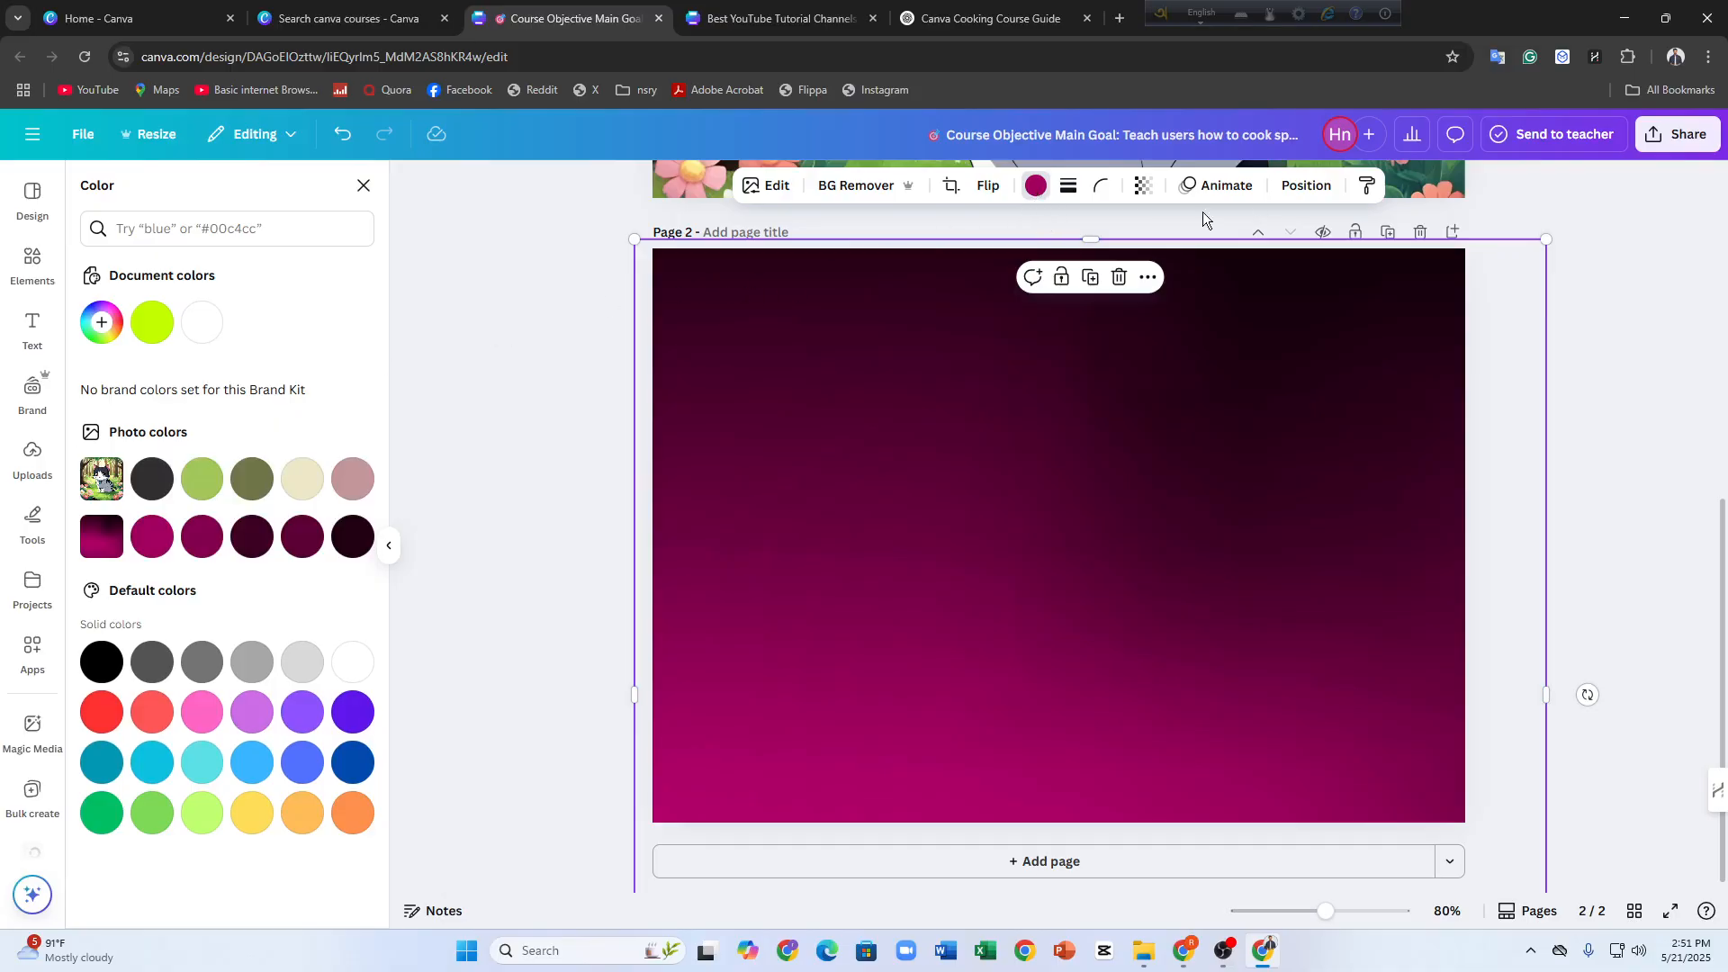
left_click(101, 323)
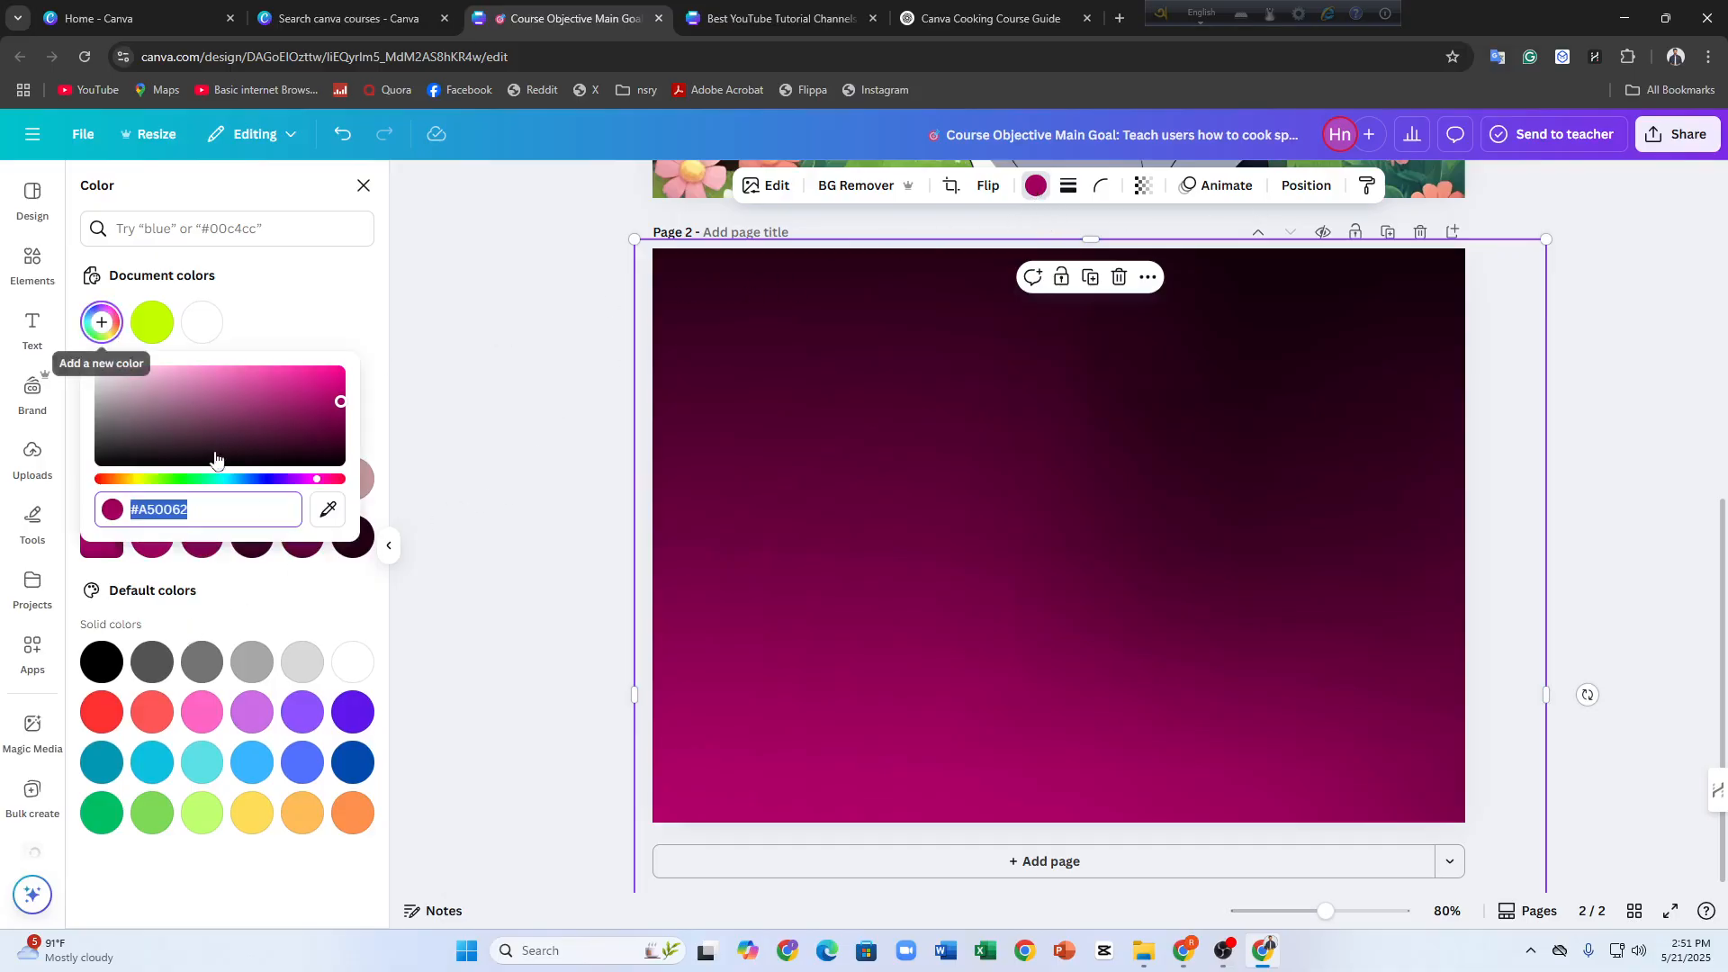
left_click_drag(319, 479, 198, 347)
left_click_drag(132, 466, 121, 362)
left_click_drag(252, 480, 174, 482)
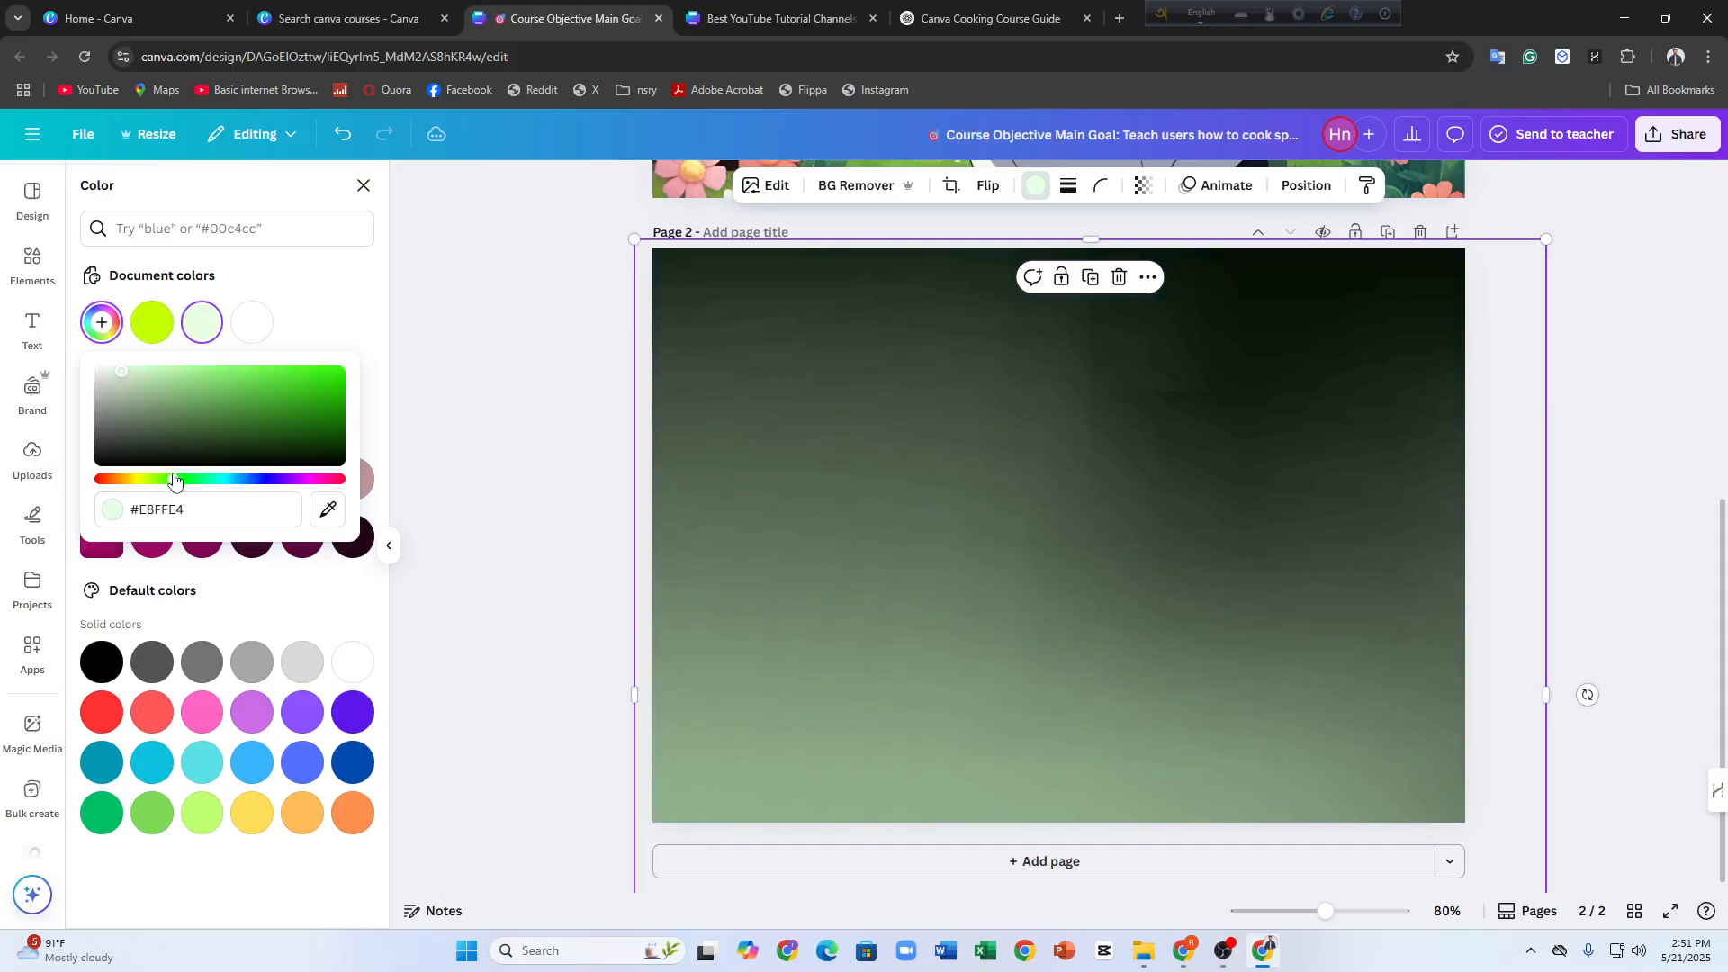
left_click(126, 592)
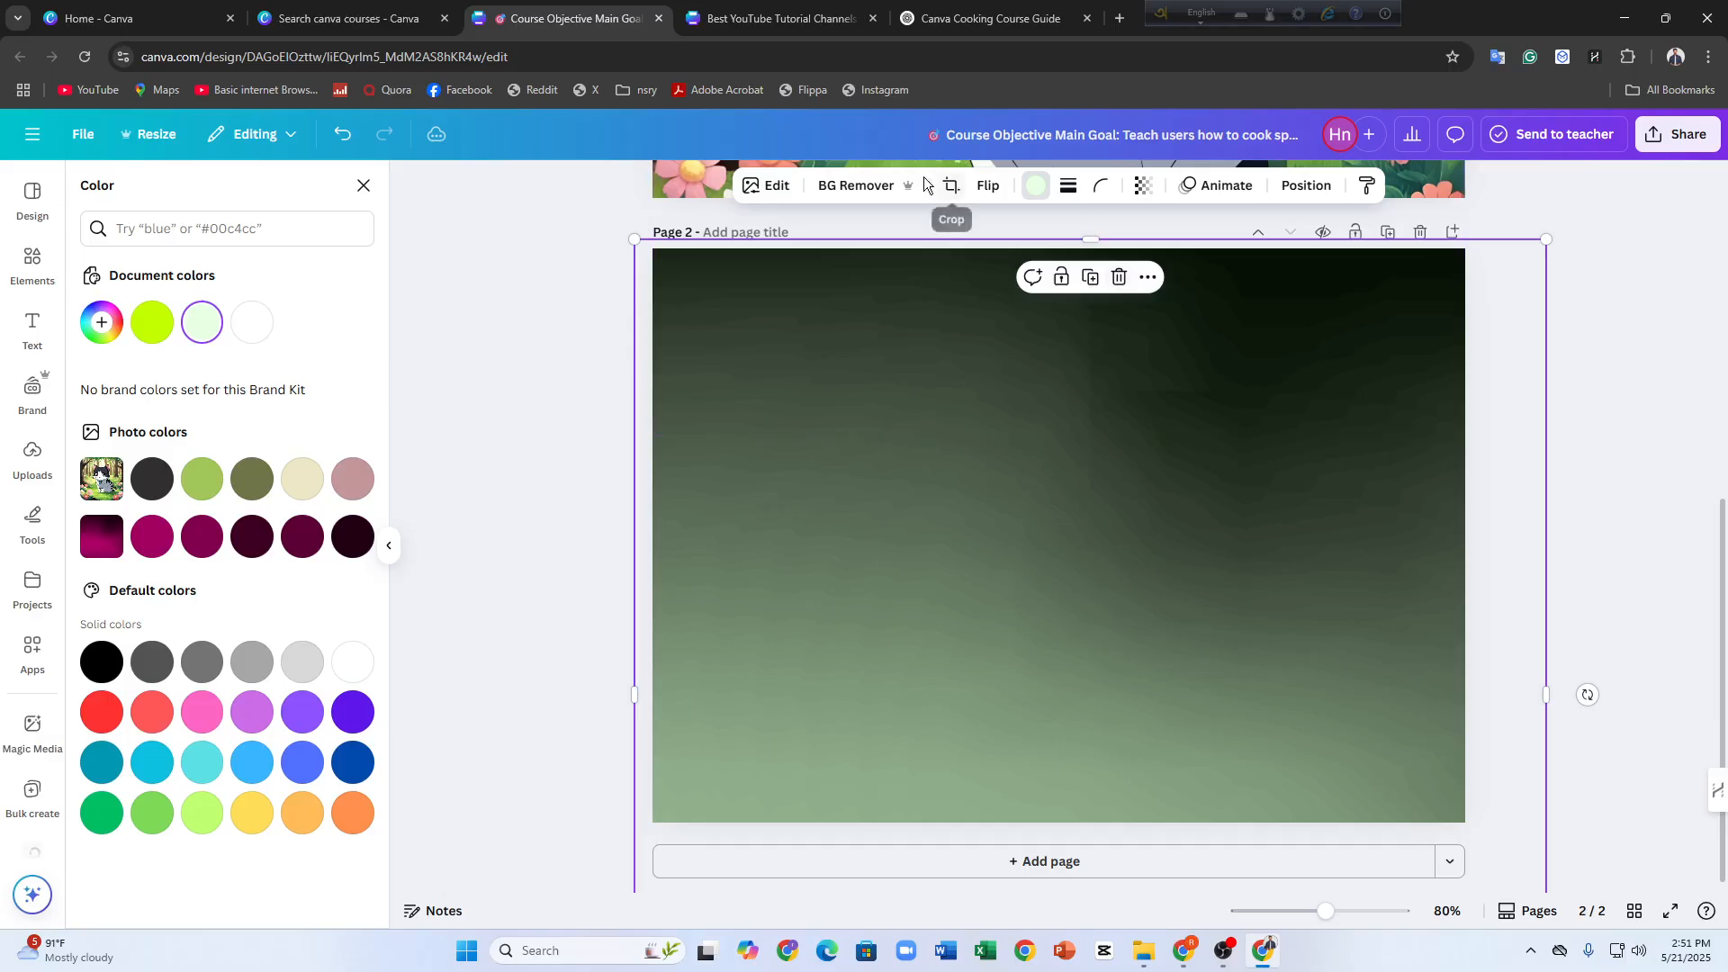
Try the Belvedere filter on the gradient background and replace it with a warmer, brownish filter
left_click(758, 186)
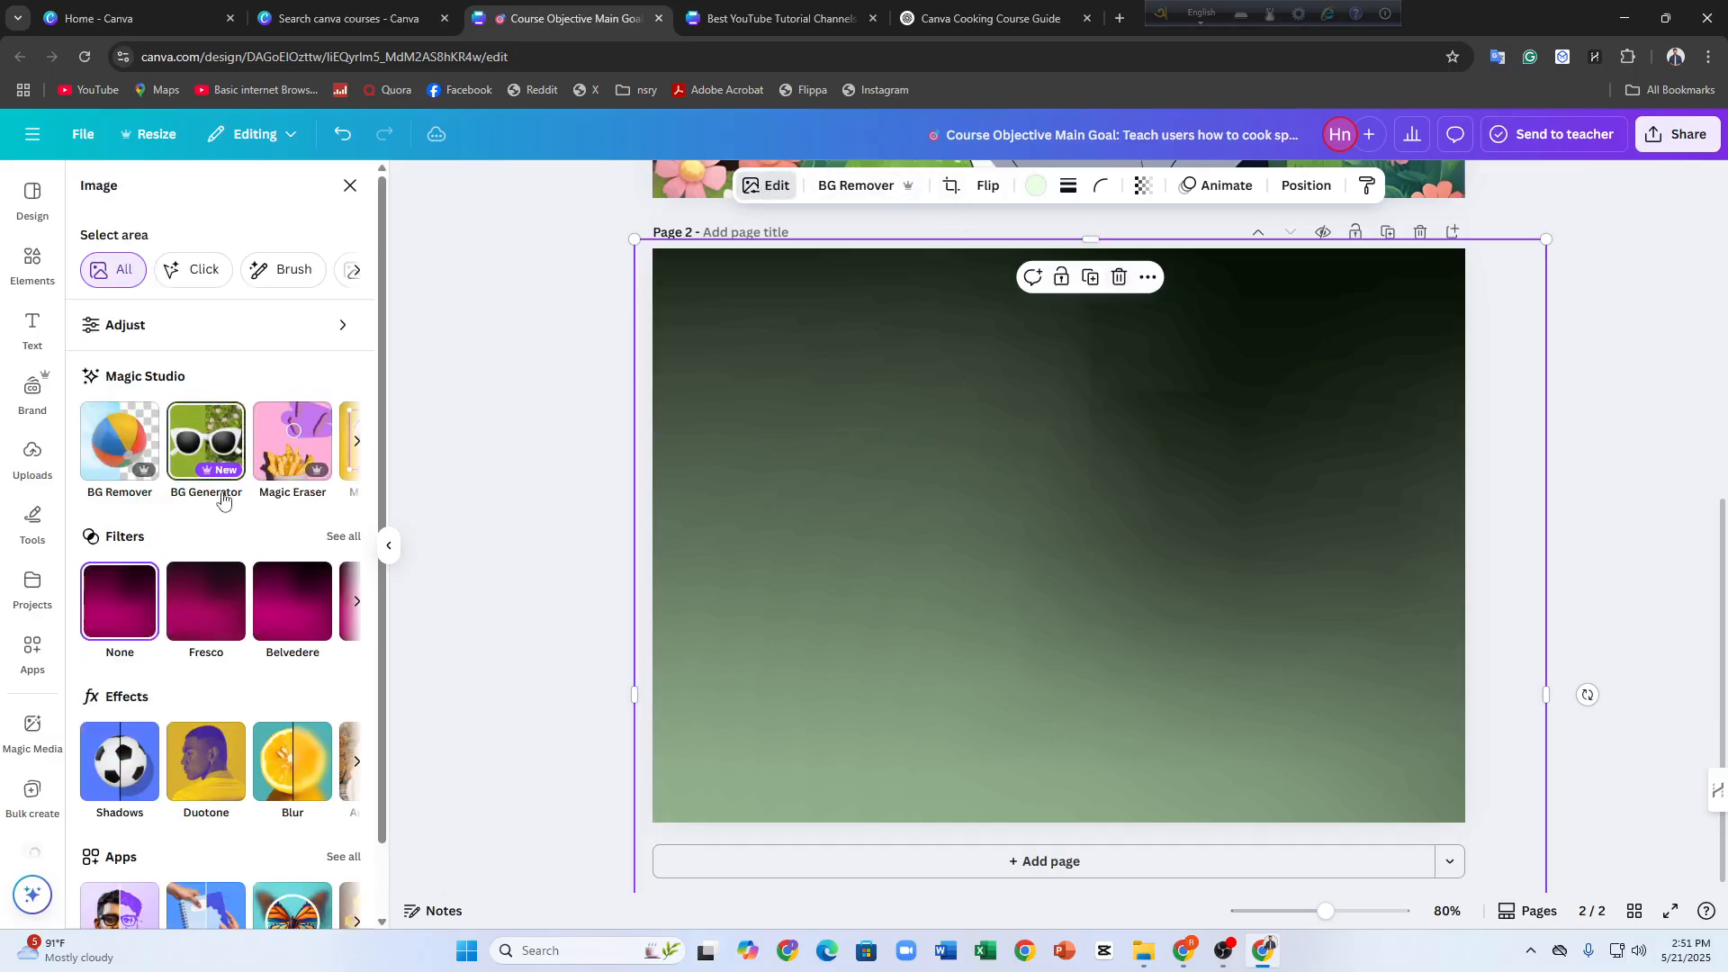
left_click(299, 592)
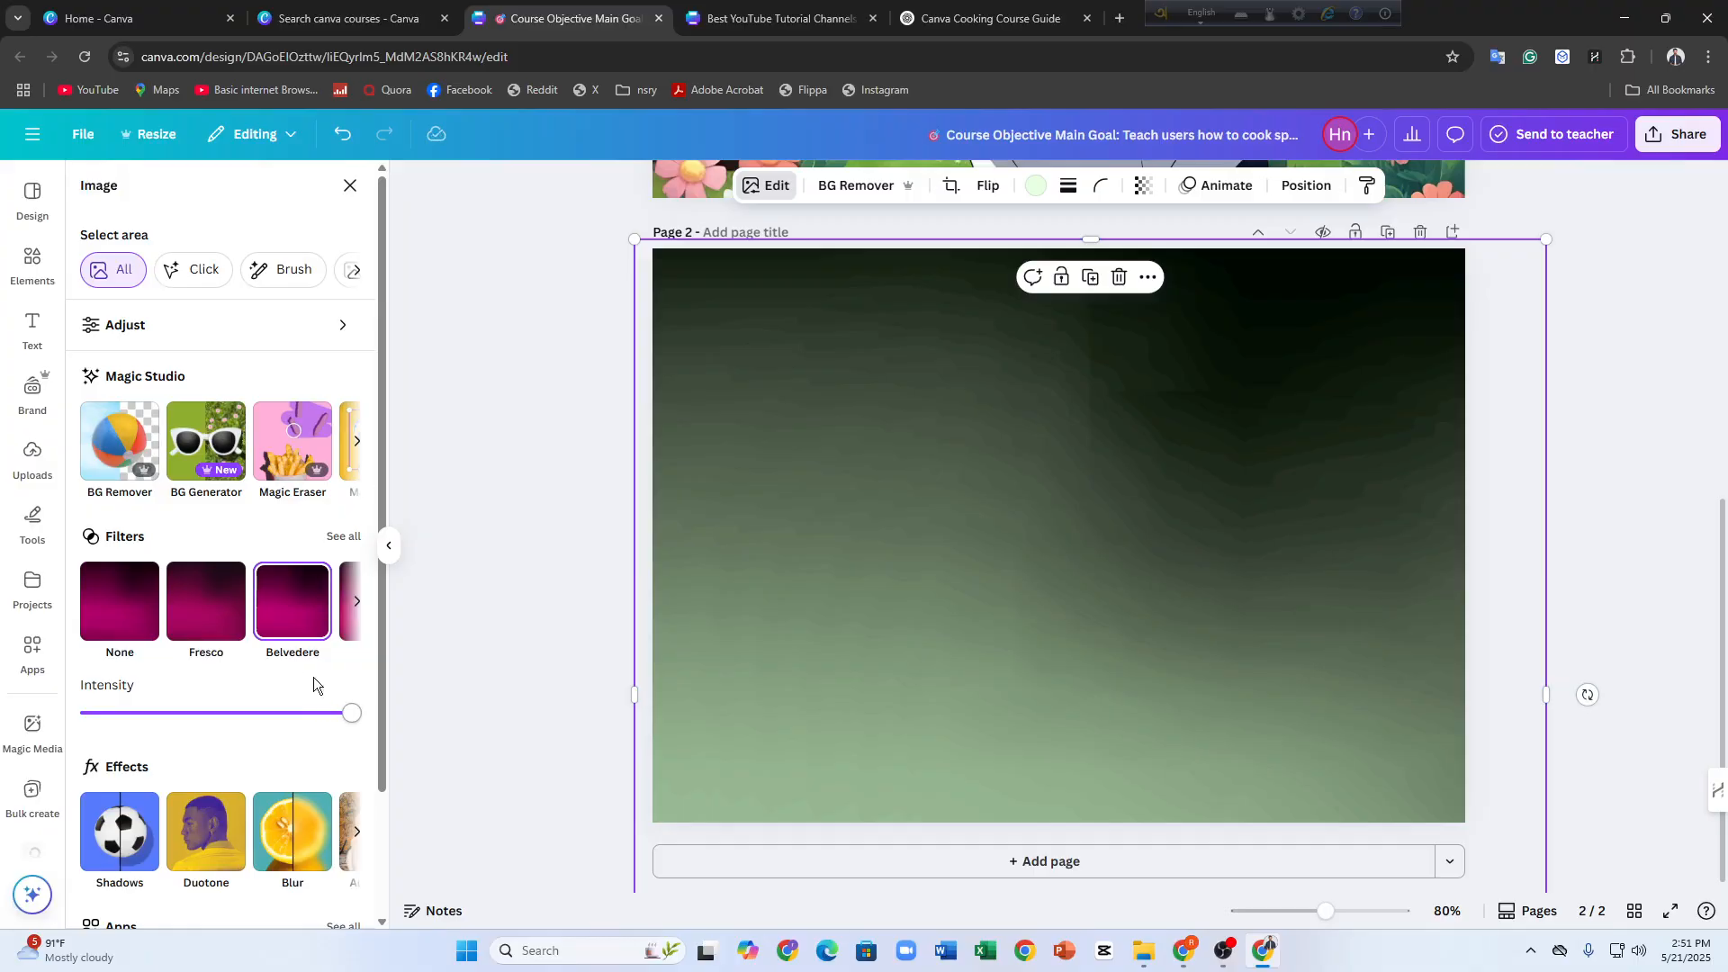
left_click(357, 601)
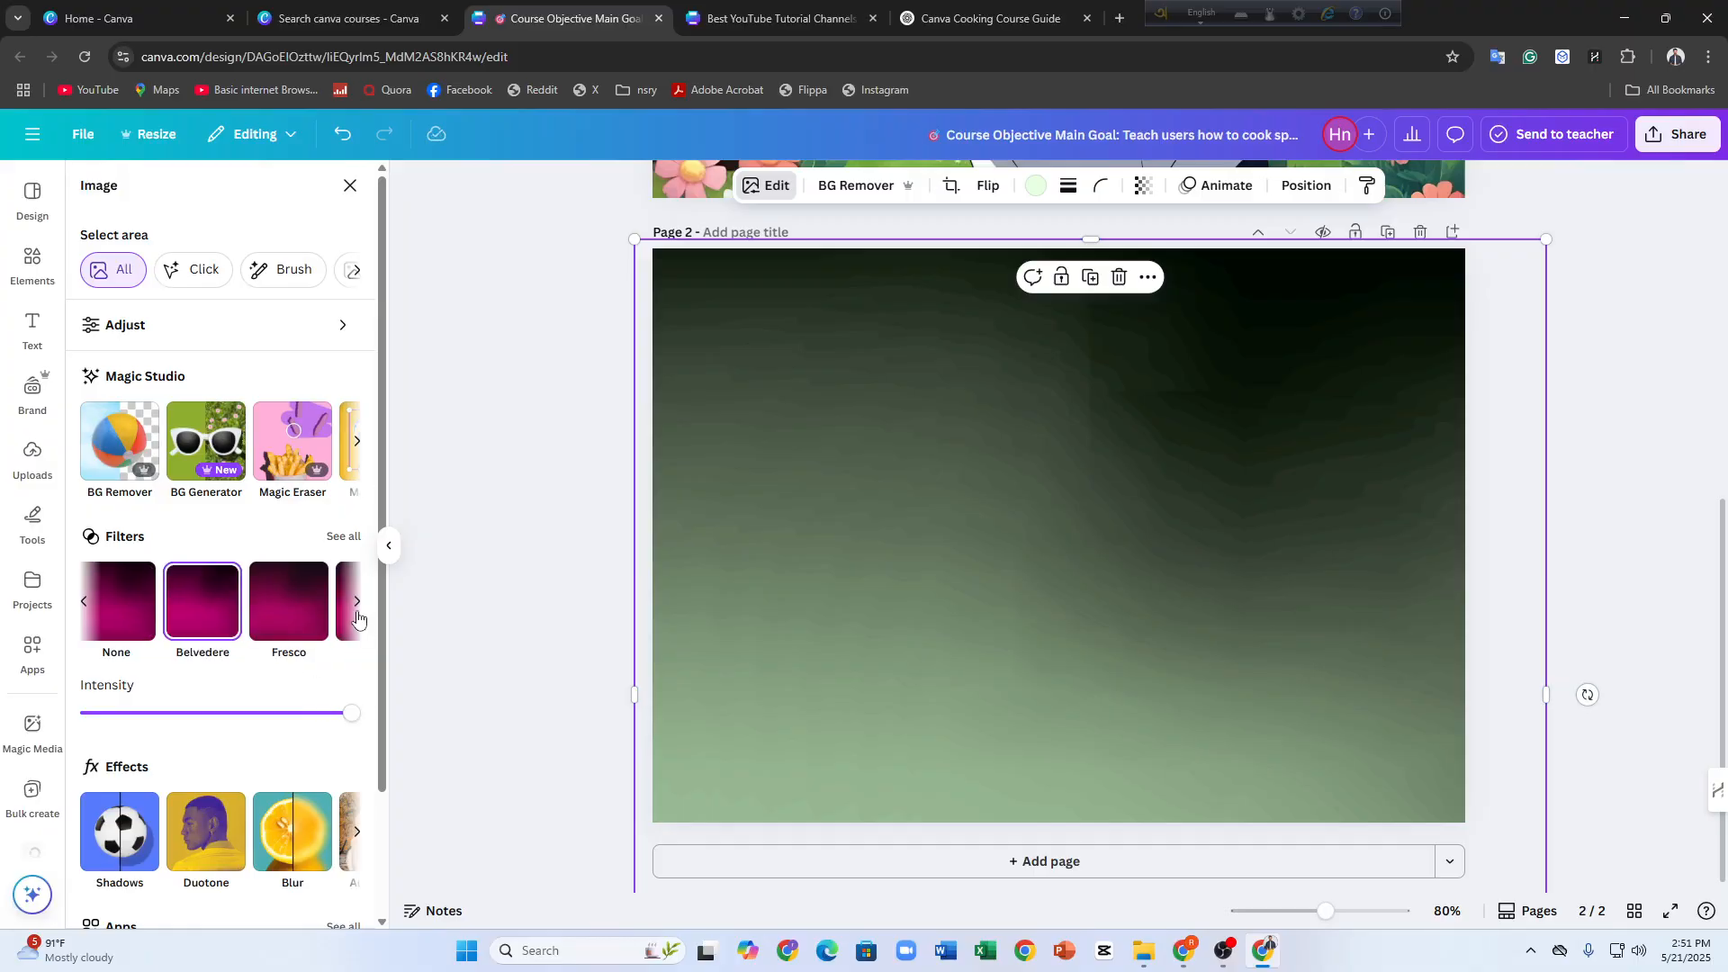
left_click(218, 597)
Search the elements library for "cooking utensils" and show all result types
left_click(16, 270)
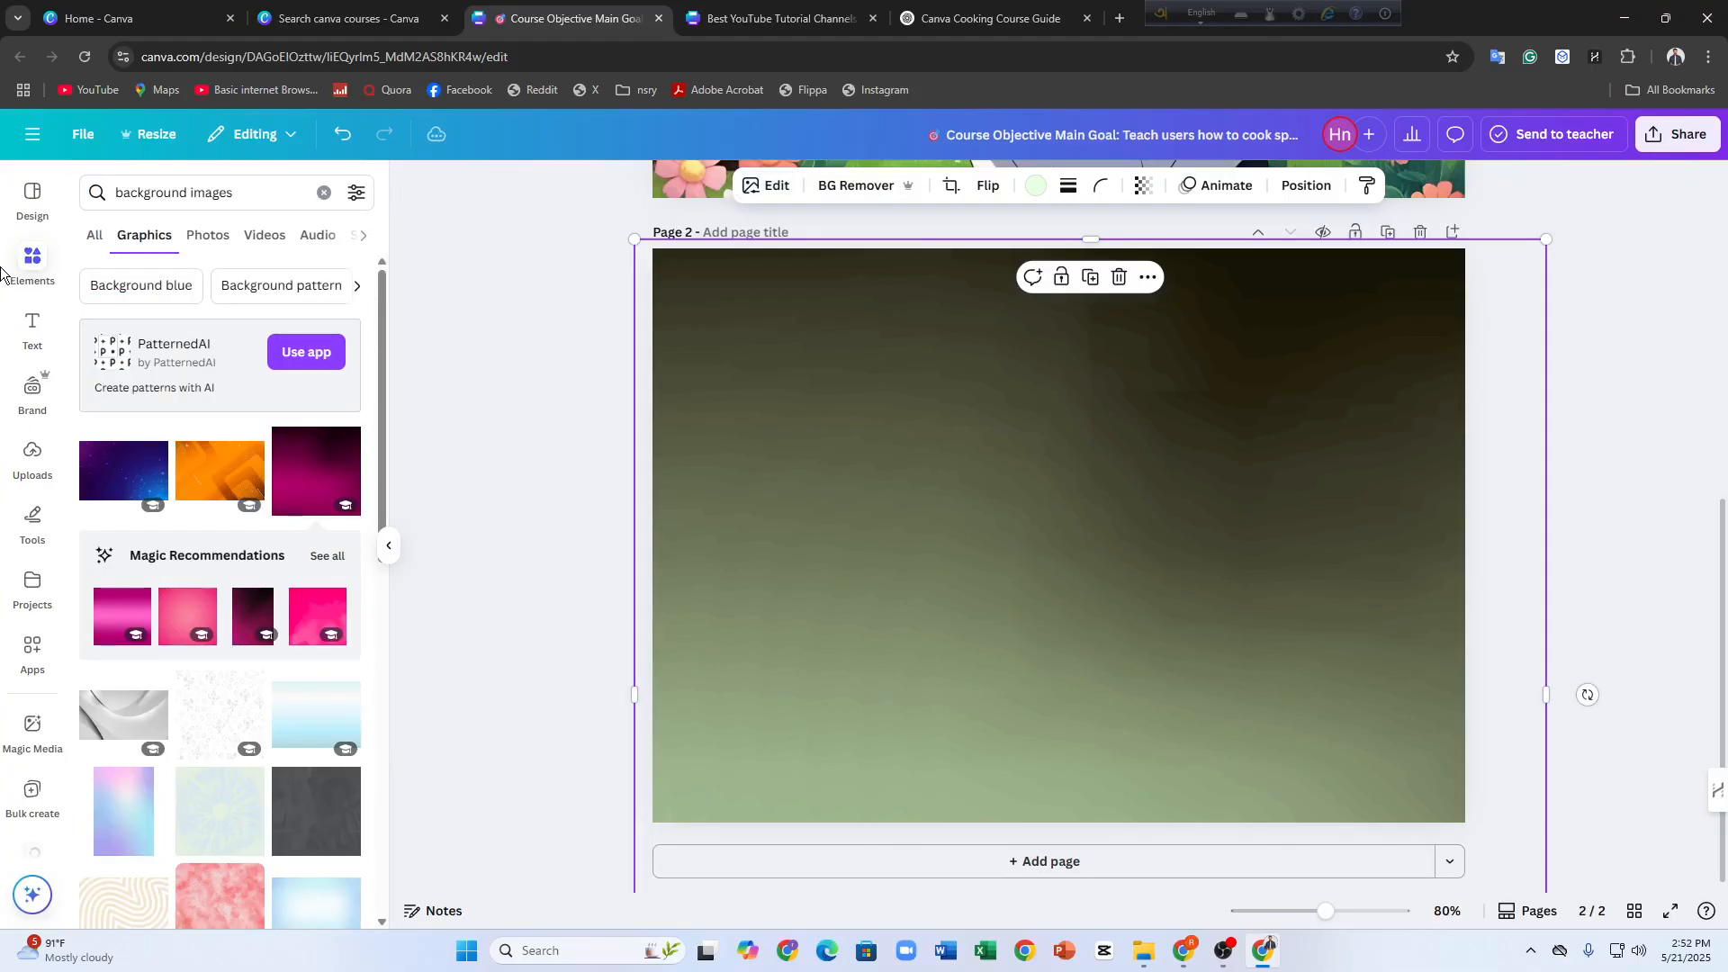
left_click(209, 193)
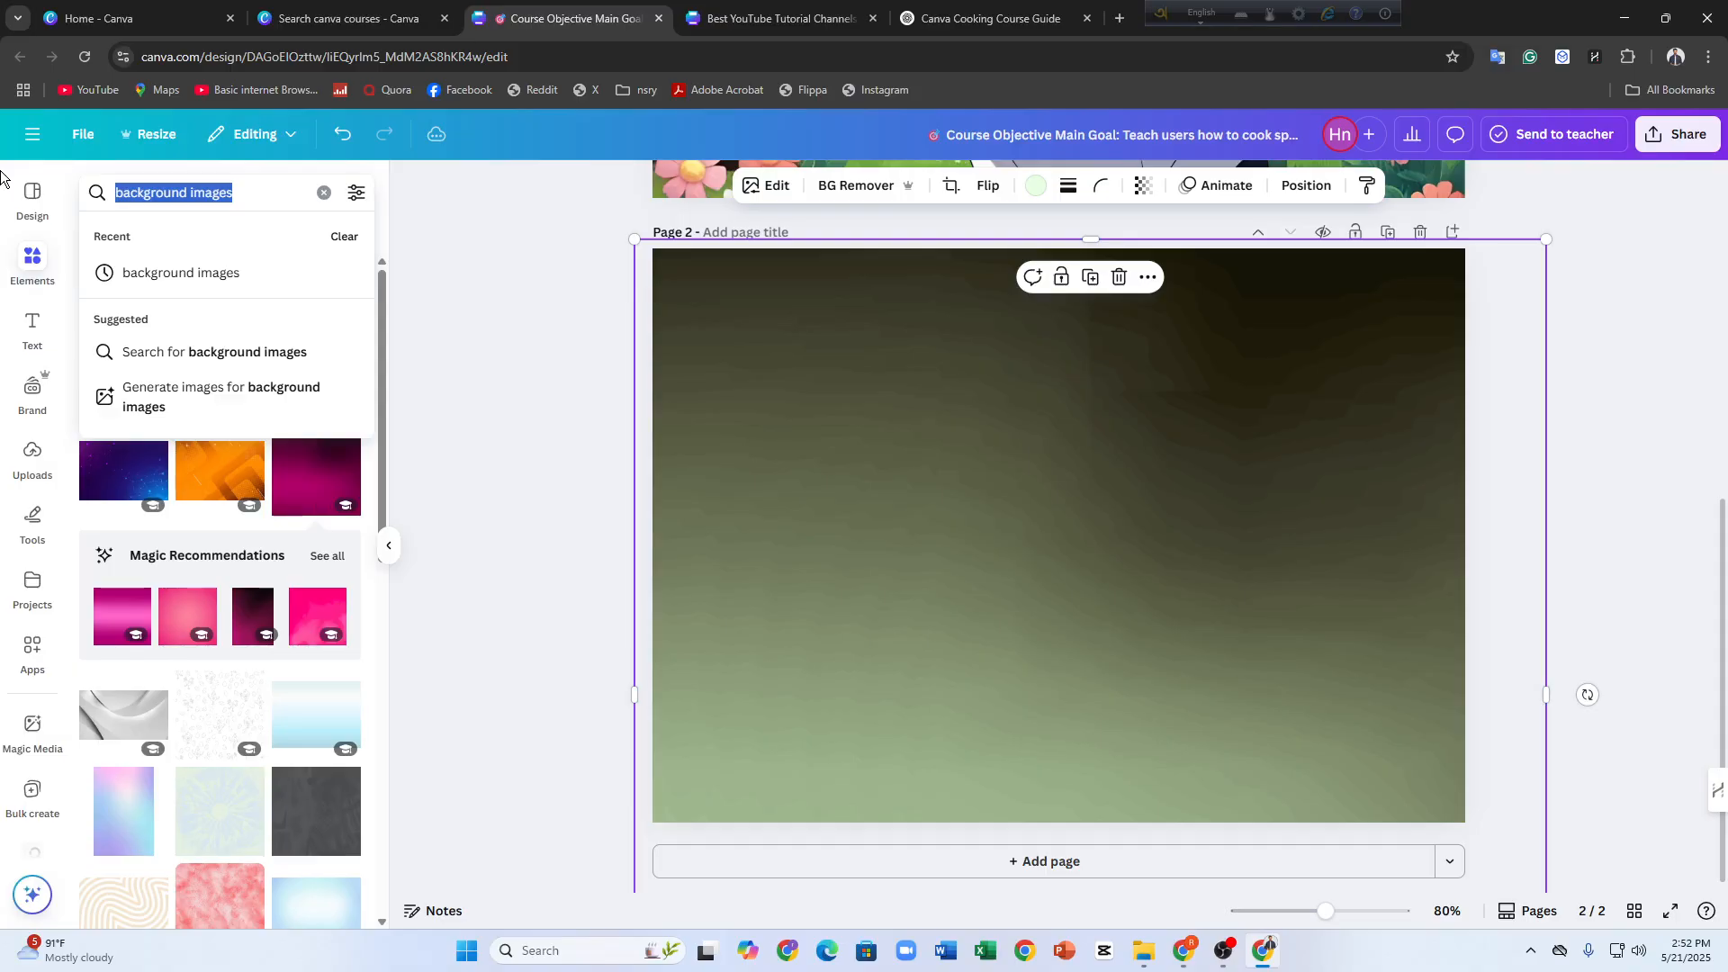
type("Cooking")
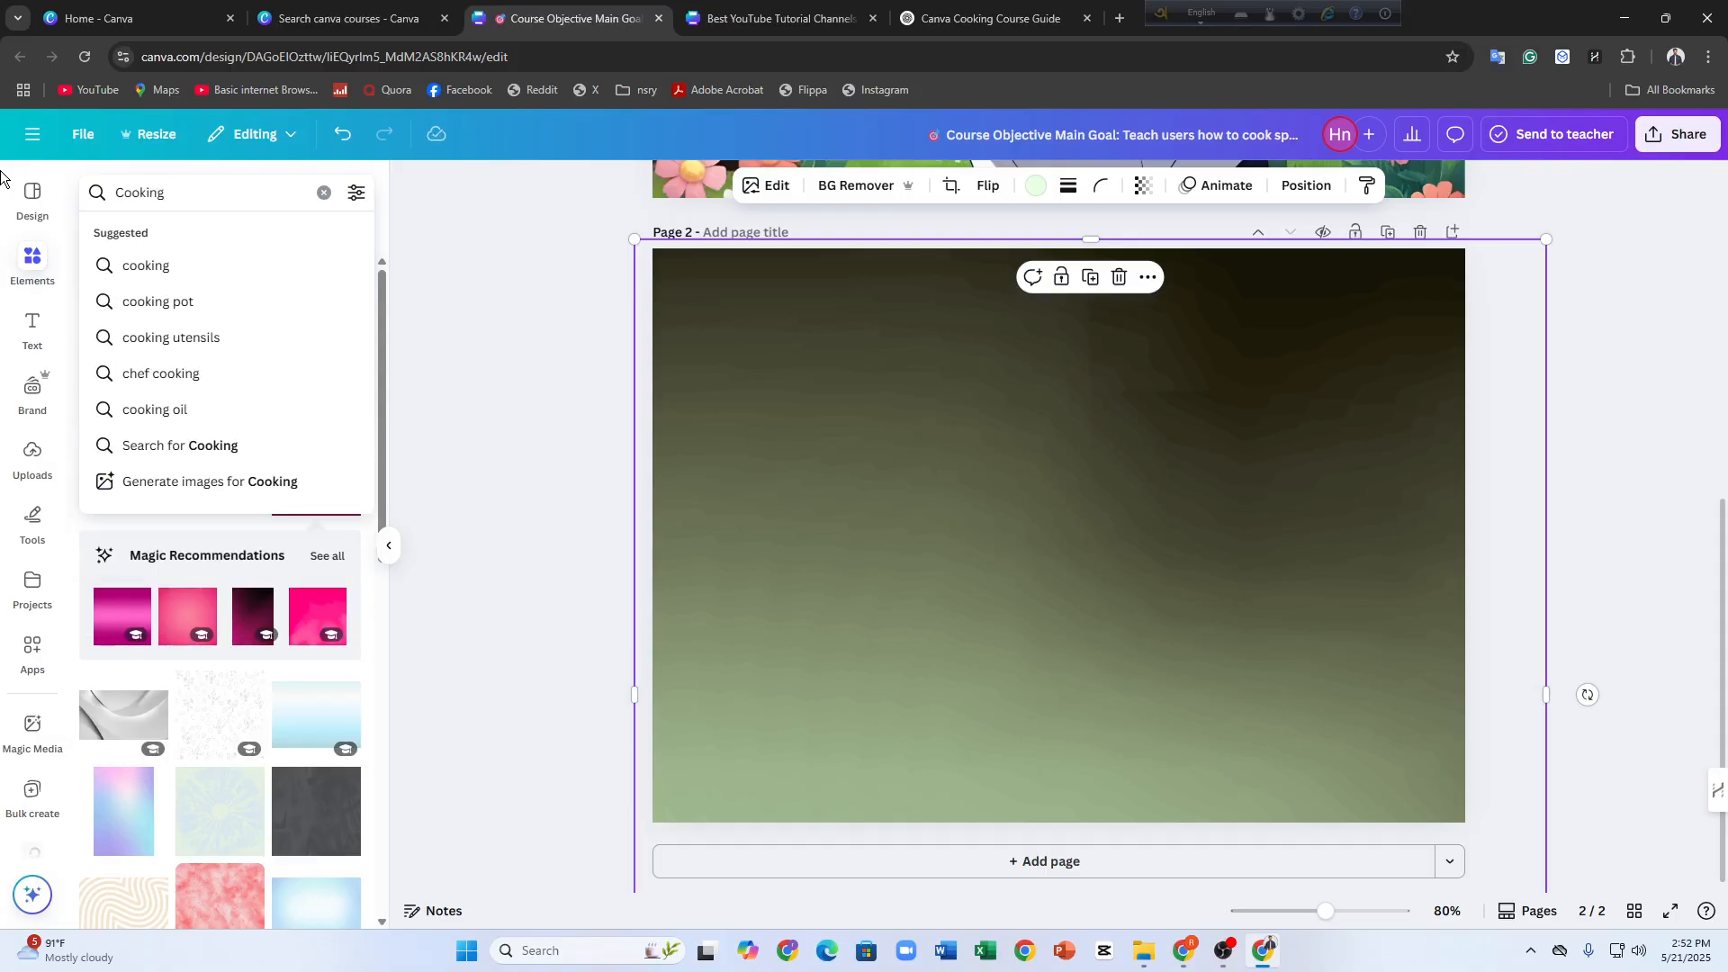
left_click(180, 339)
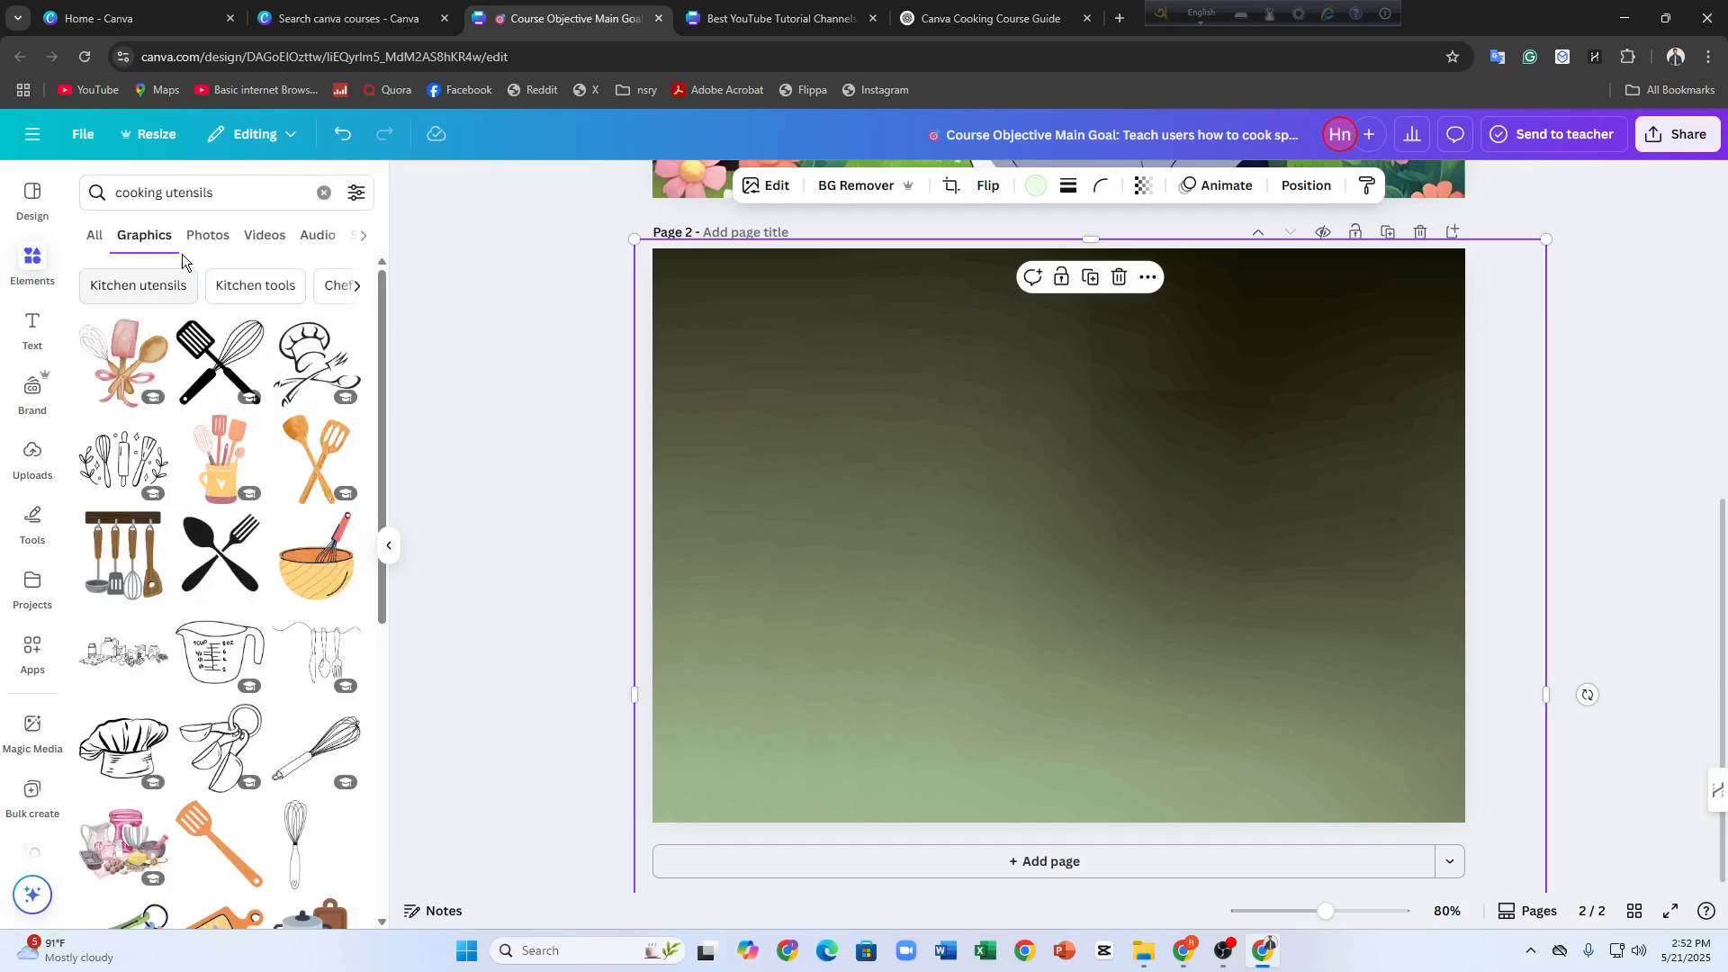
left_click(108, 239)
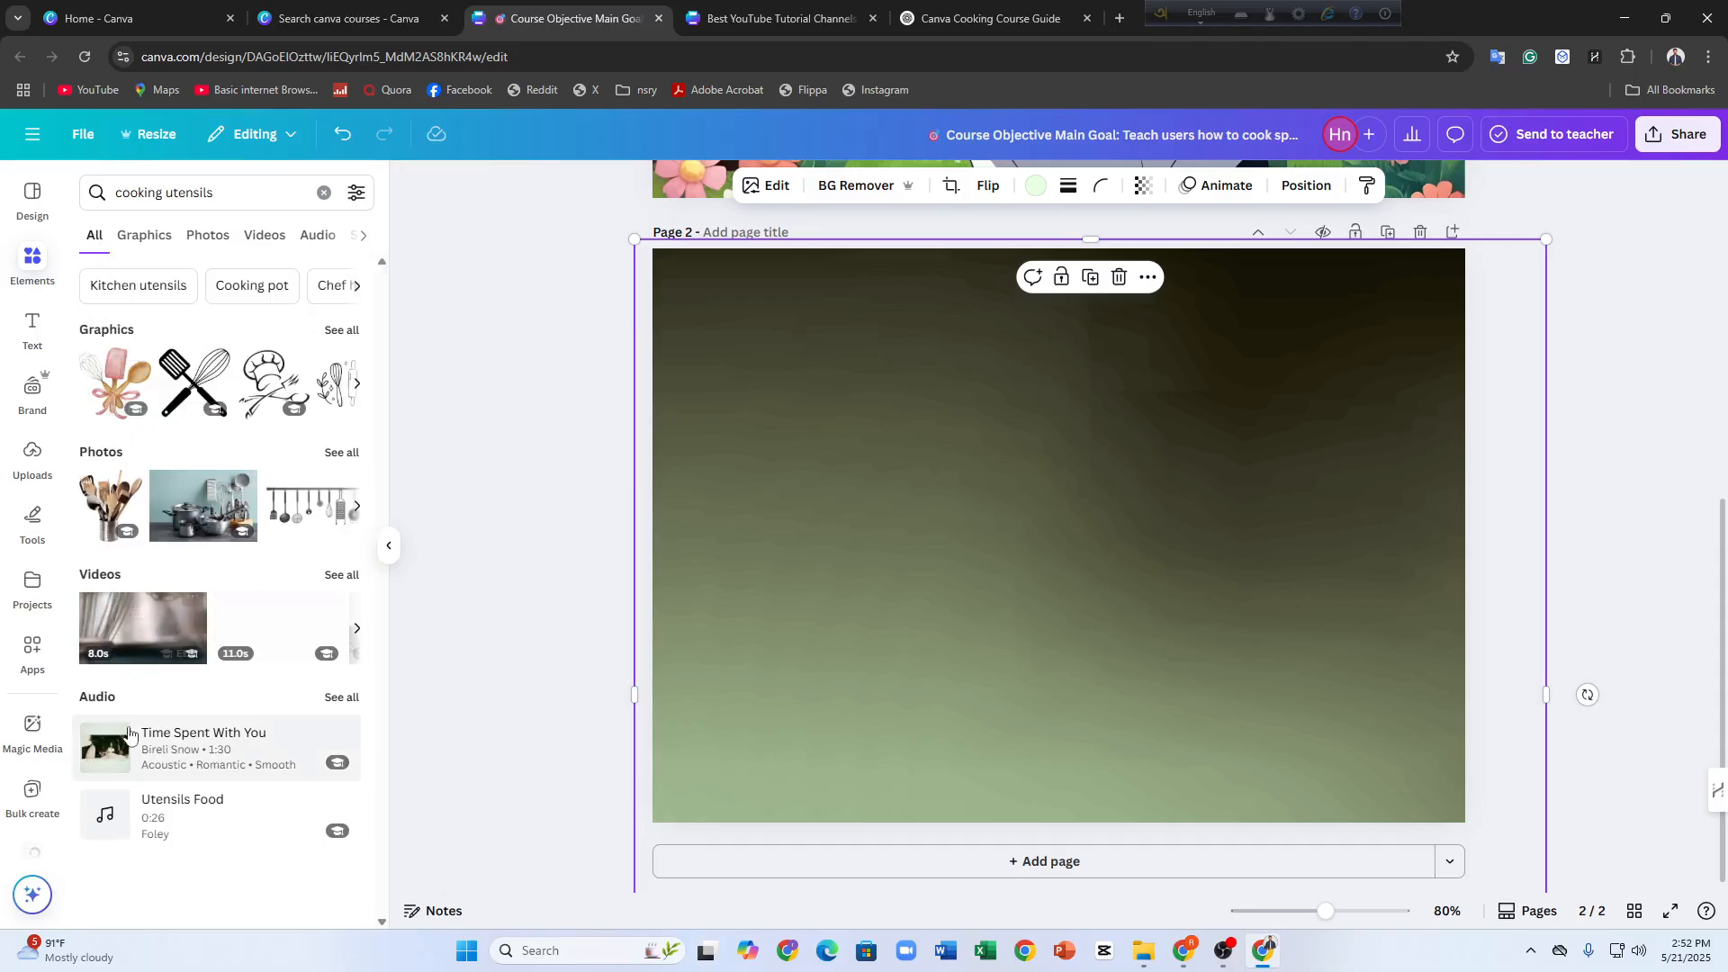
Add the 8-second cooking utensils video and shrink it into the upper-left corner of page 2
left_click(153, 619)
left_click_drag(866, 509, 845, 443)
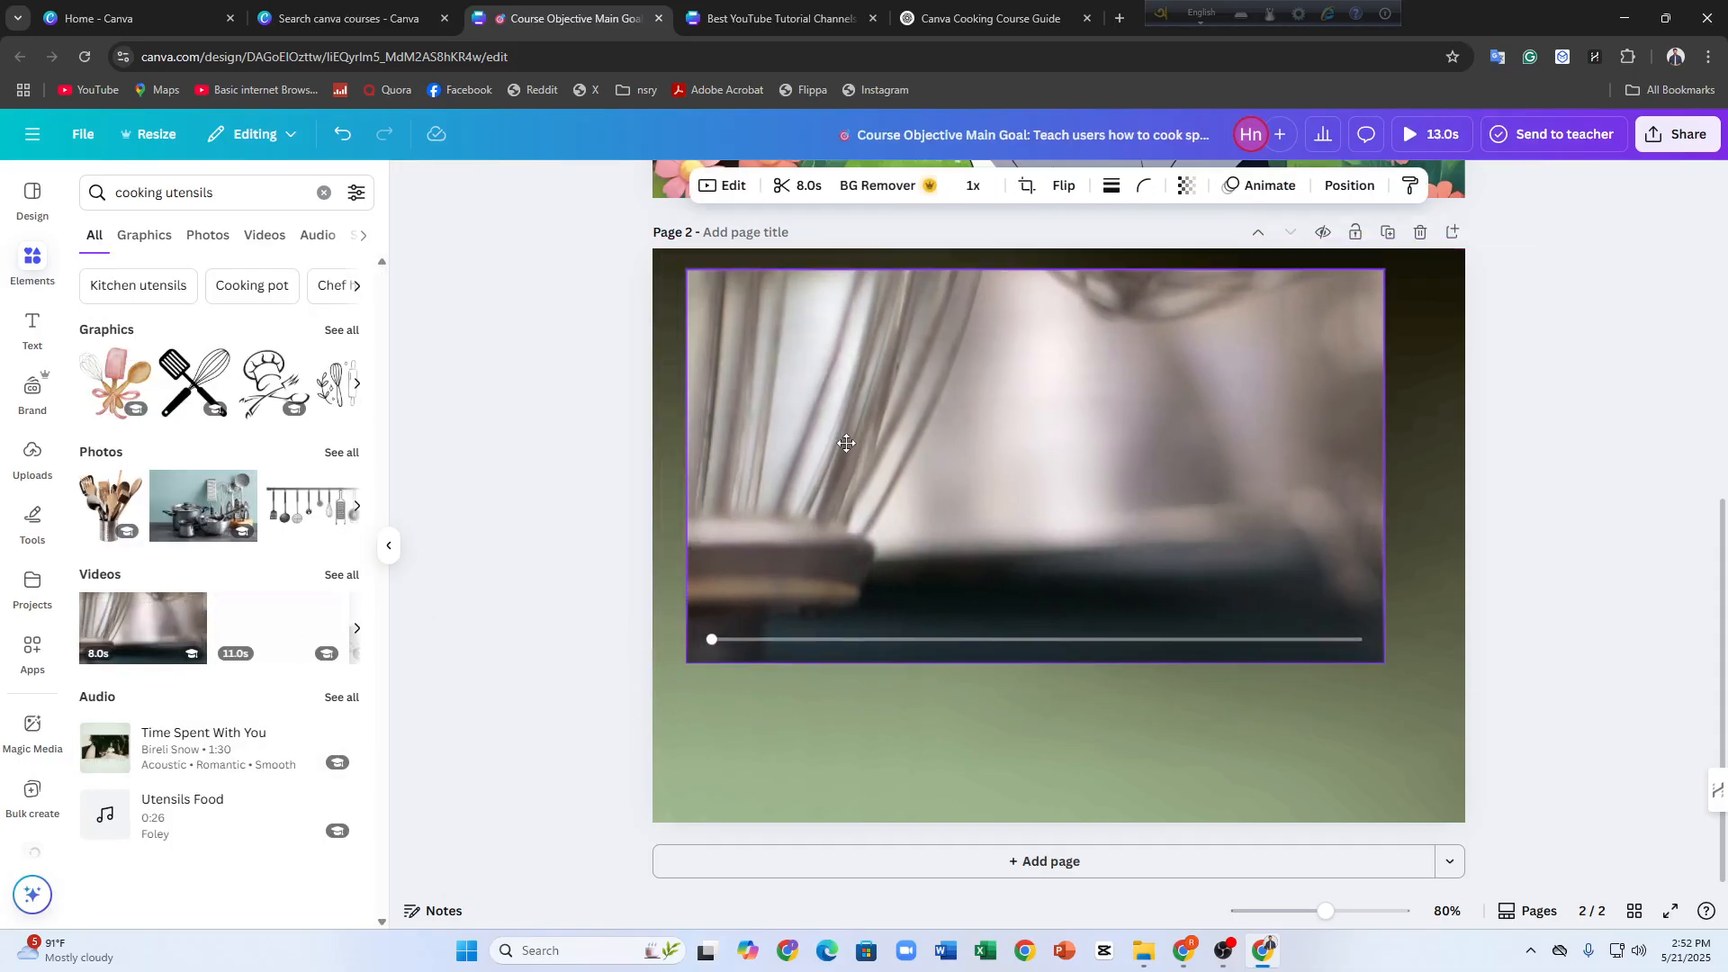
left_click_drag(1374, 664, 1017, 459)
left_click(515, 482)
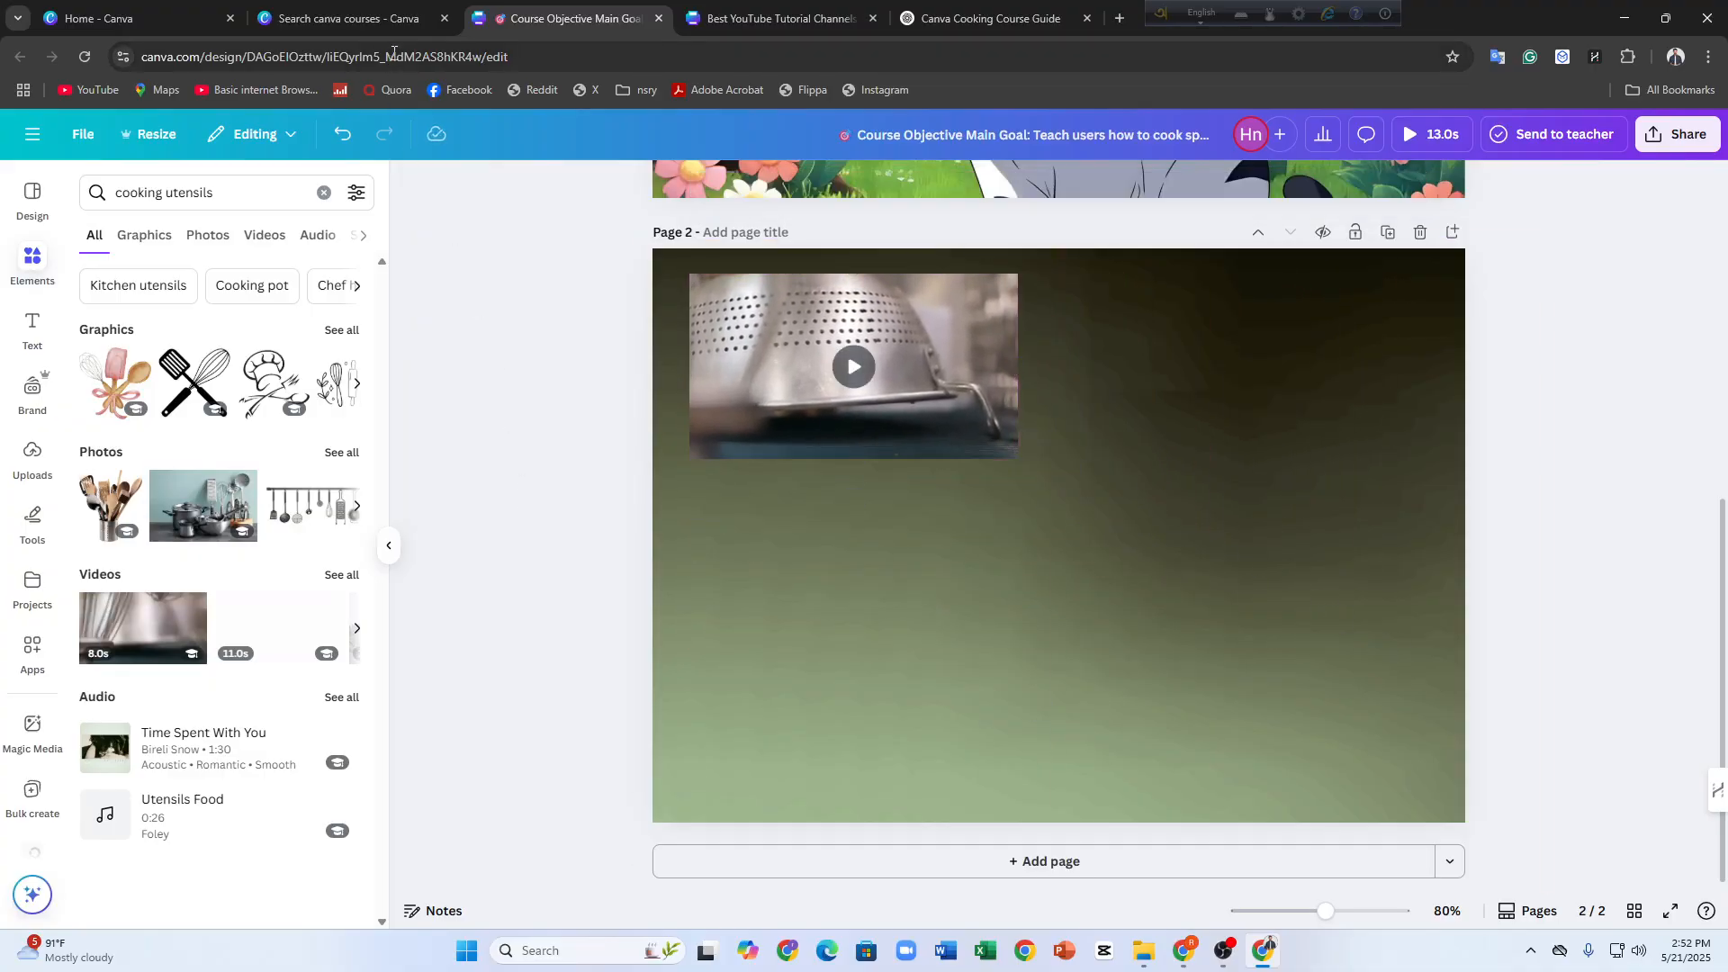
Switch to ChatGPT and copy the module outline from "Example:" to "Course Recap + Certificate"
left_click(293, 16)
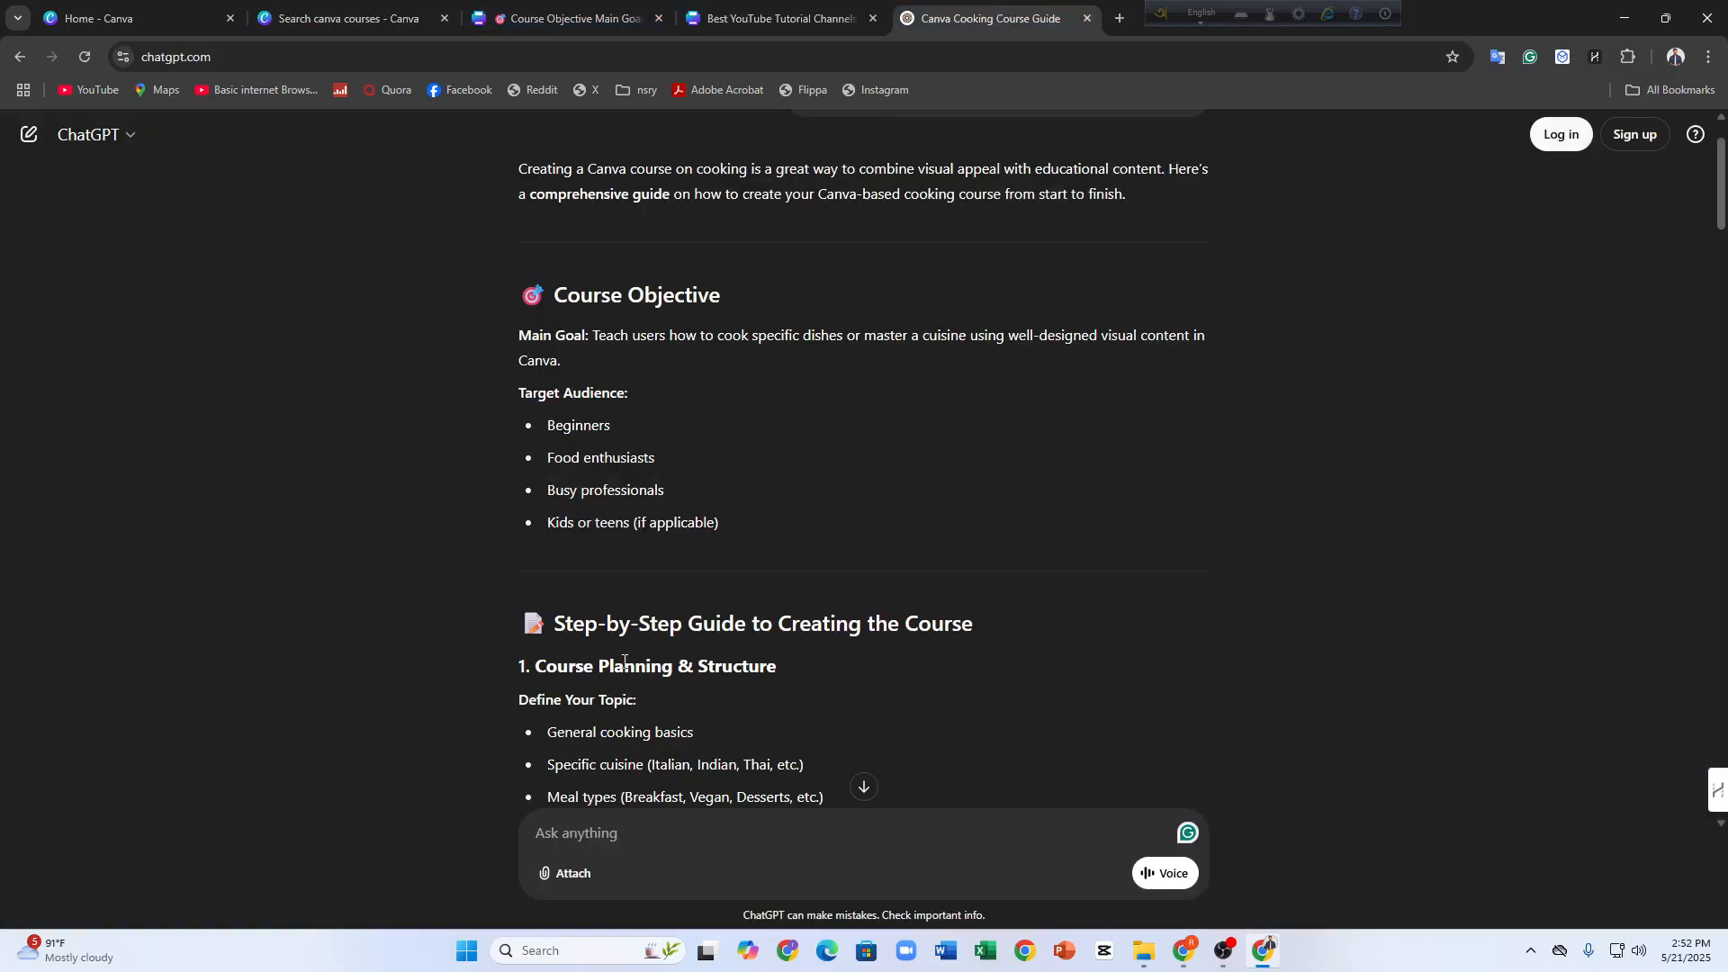
scroll(624, 662, "down", 8)
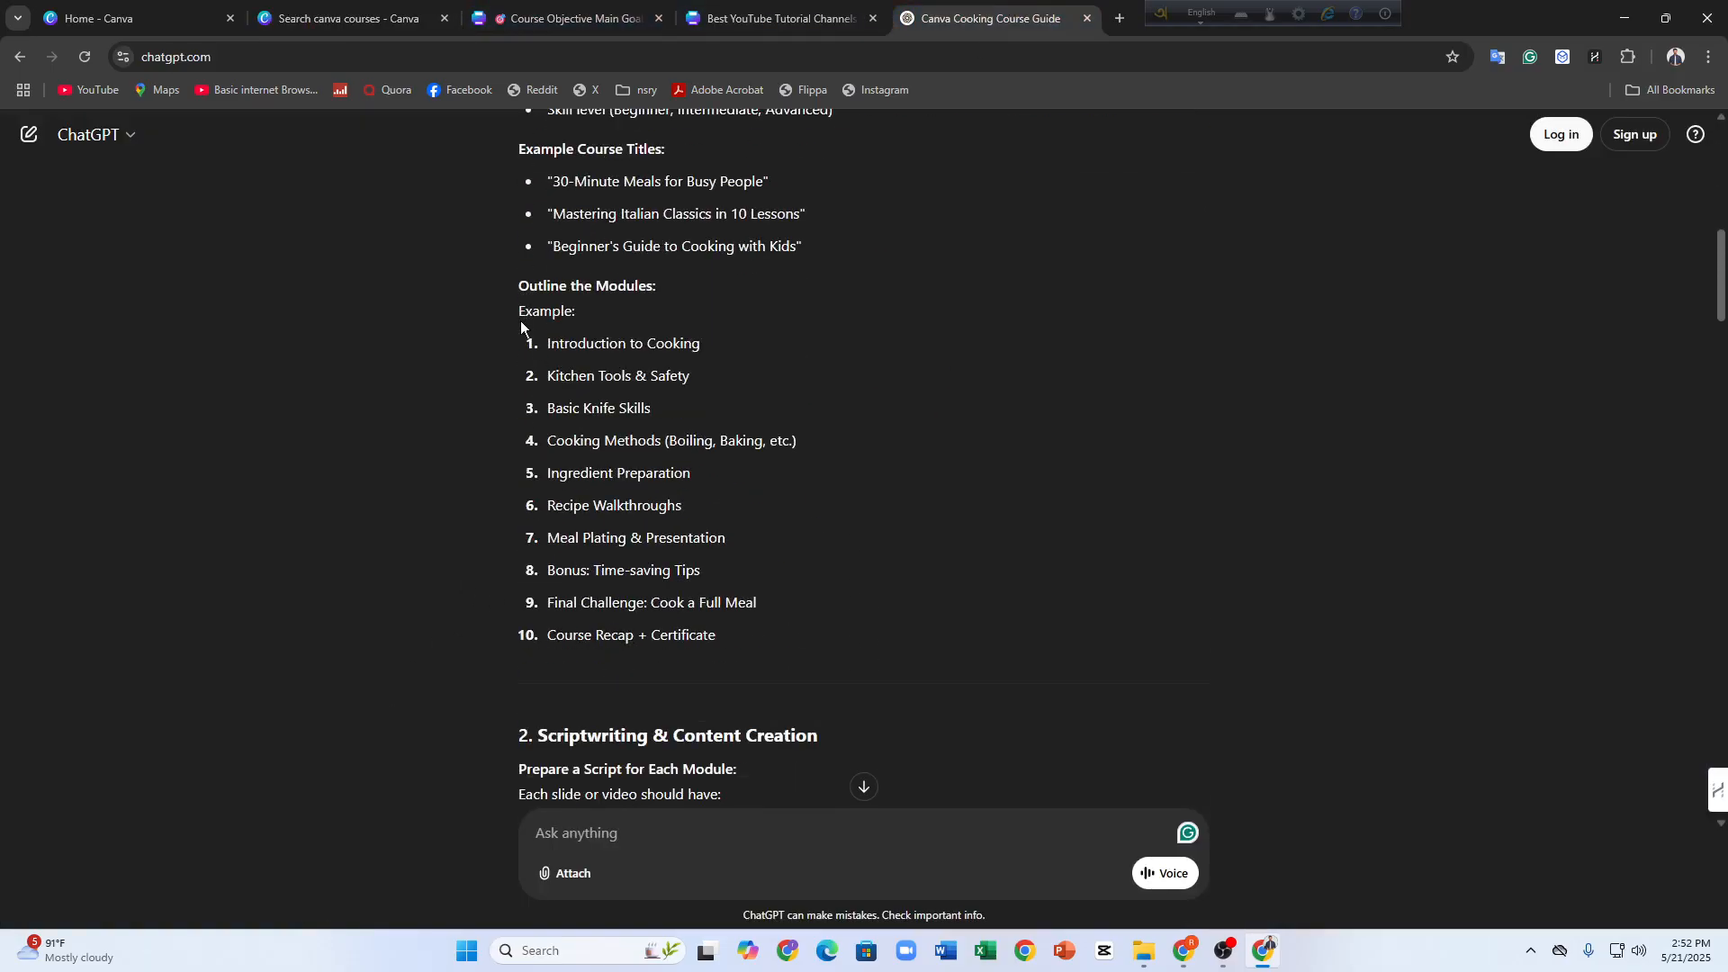
left_click_drag(521, 326, 760, 654)
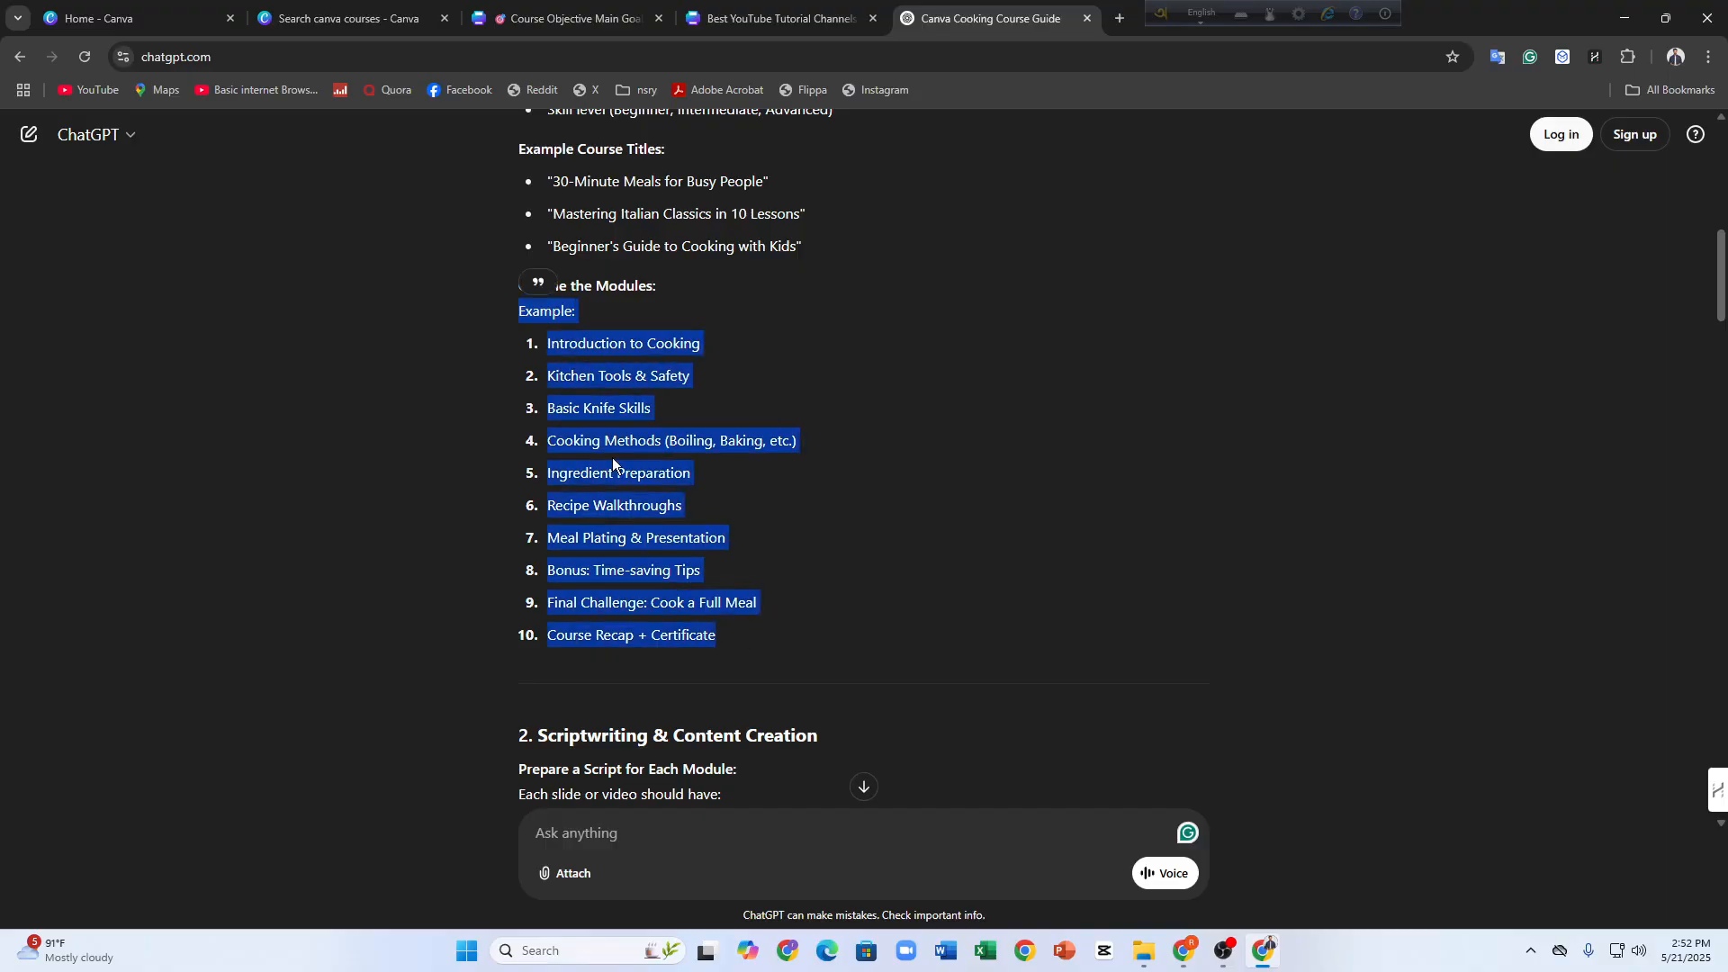
right_click(637, 473)
left_click(689, 483)
Back in Canva, paste the outline into a new heading on page 2 and delete everything after "Example:"
left_click(576, 19)
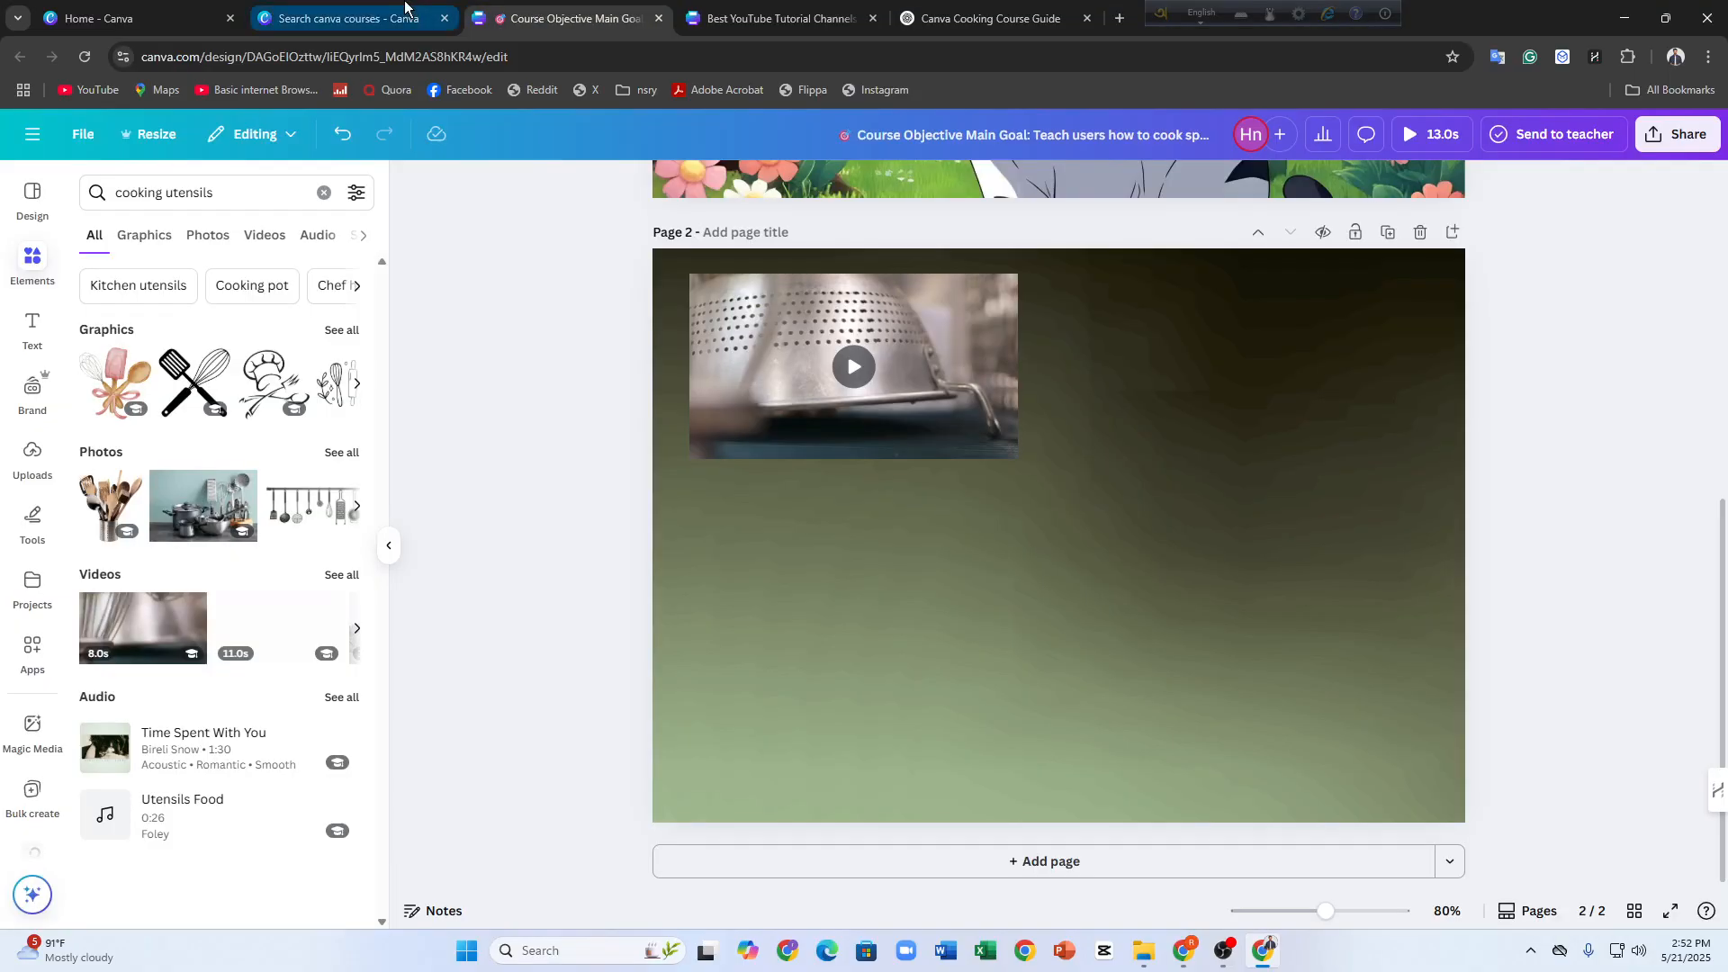
left_click(1088, 439)
left_click(31, 329)
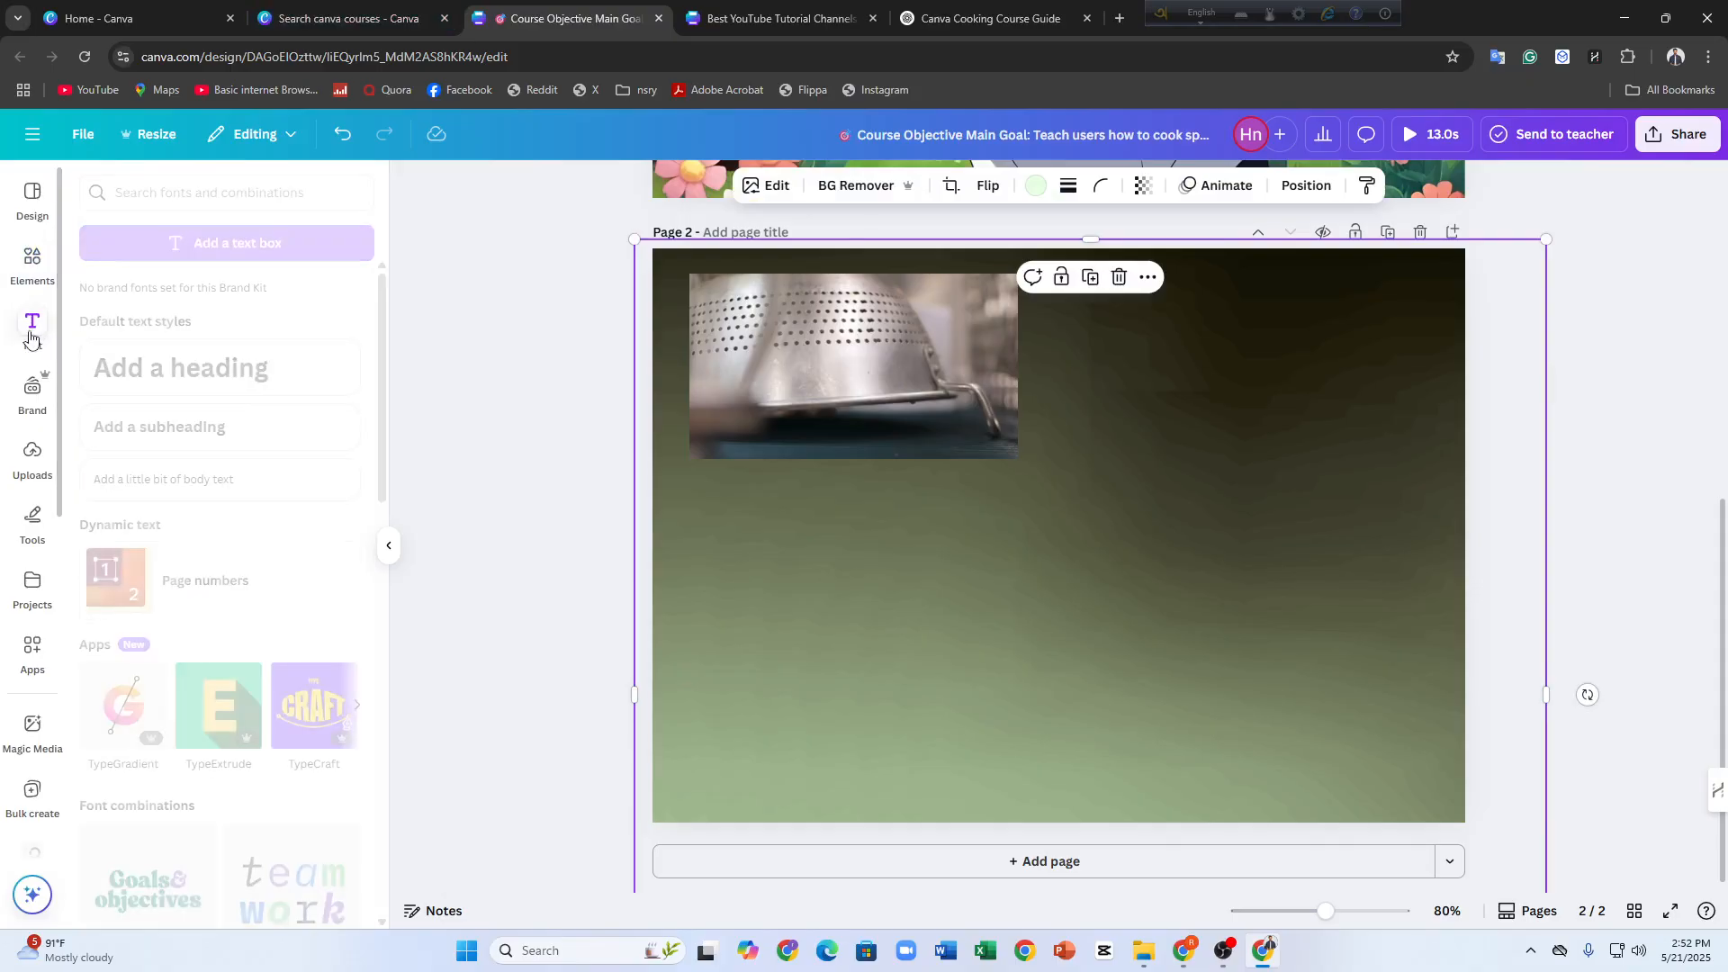
left_click(235, 373)
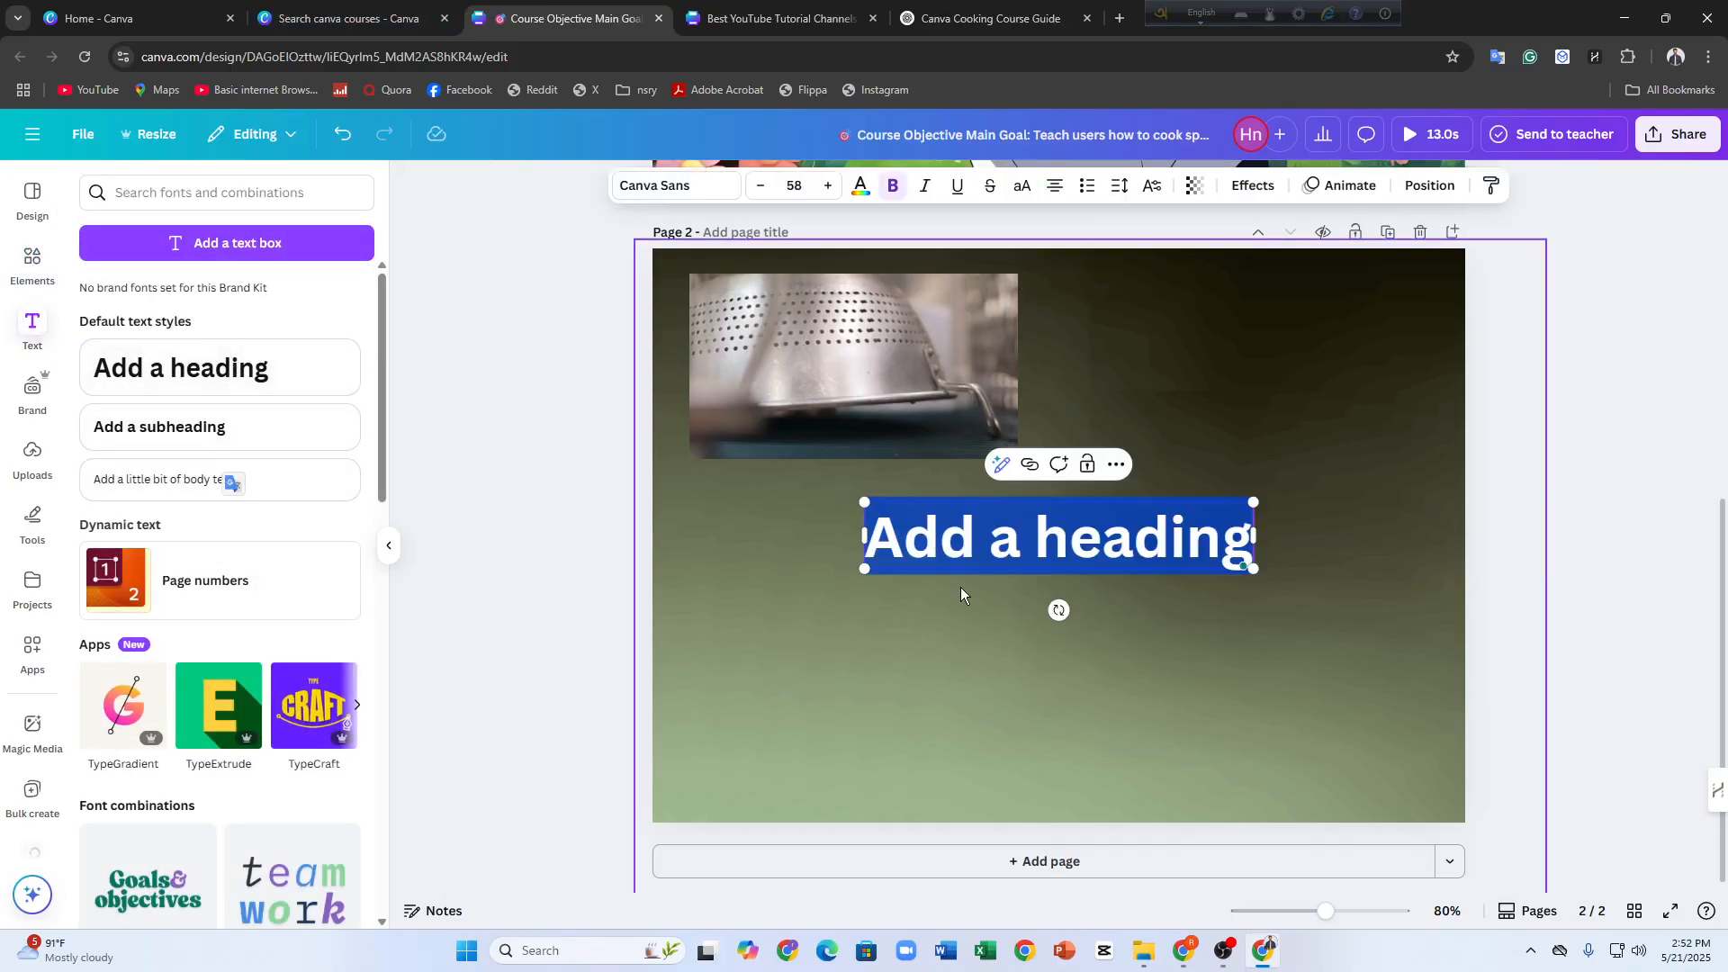
key("ctrl+v")
left_click_drag(691, 598, 1354, 950)
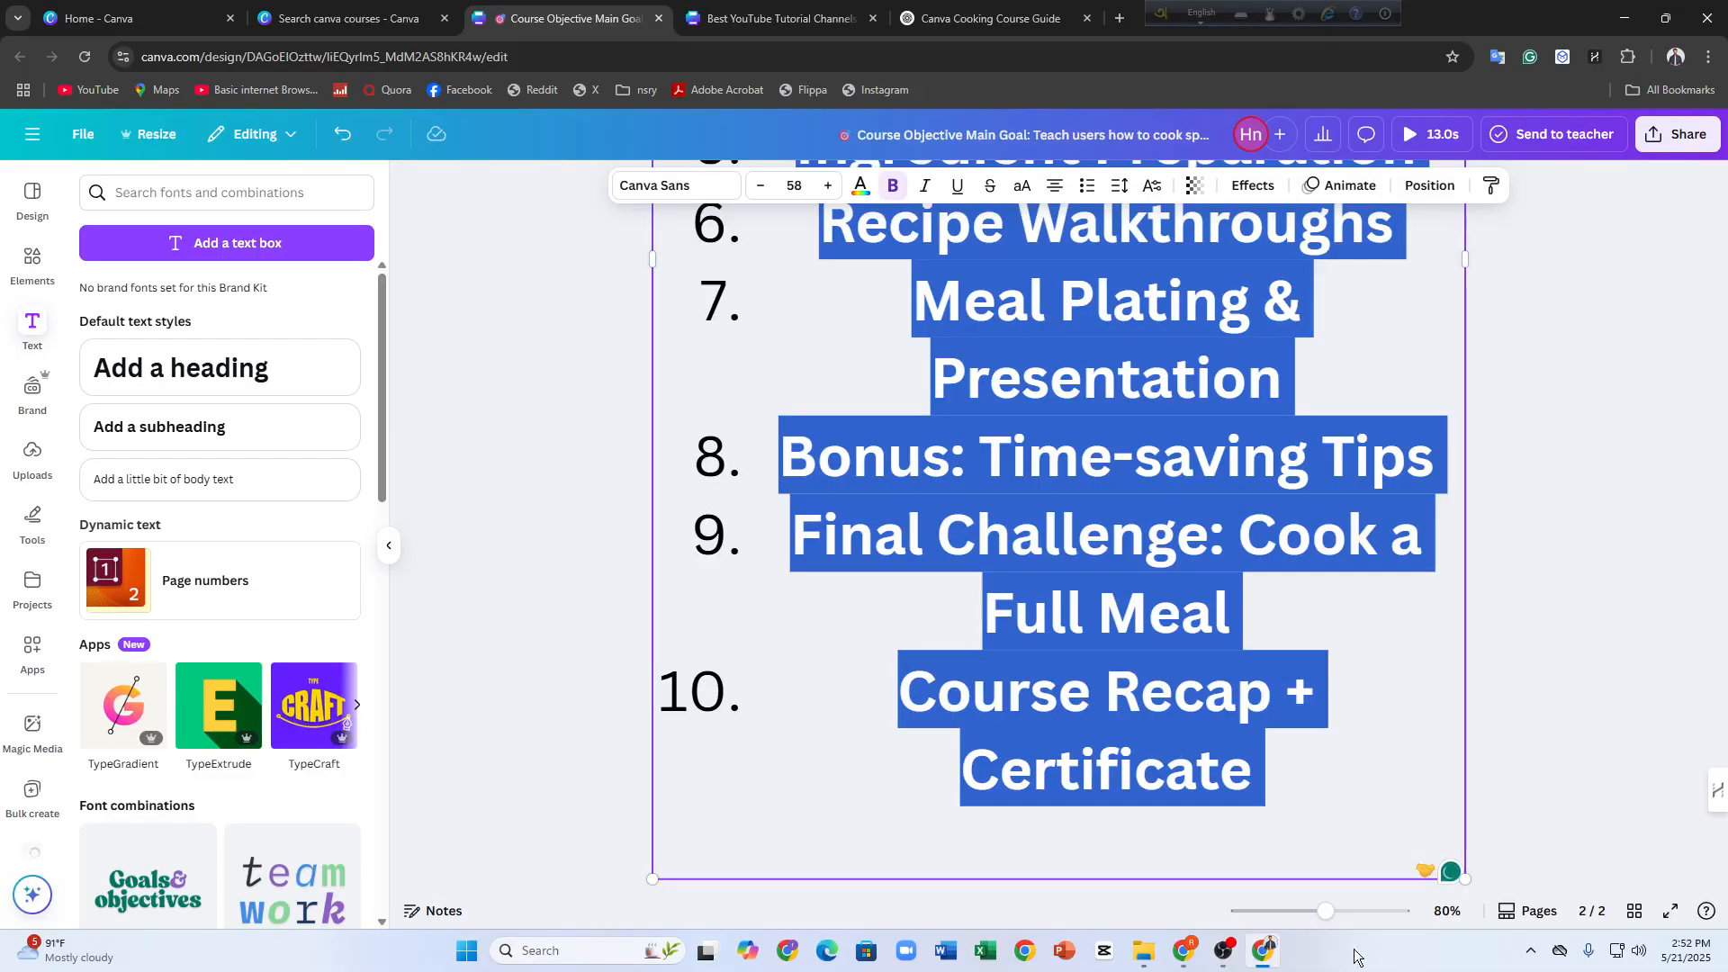
key("BackSpace")
scroll(1170, 674, "up", 3)
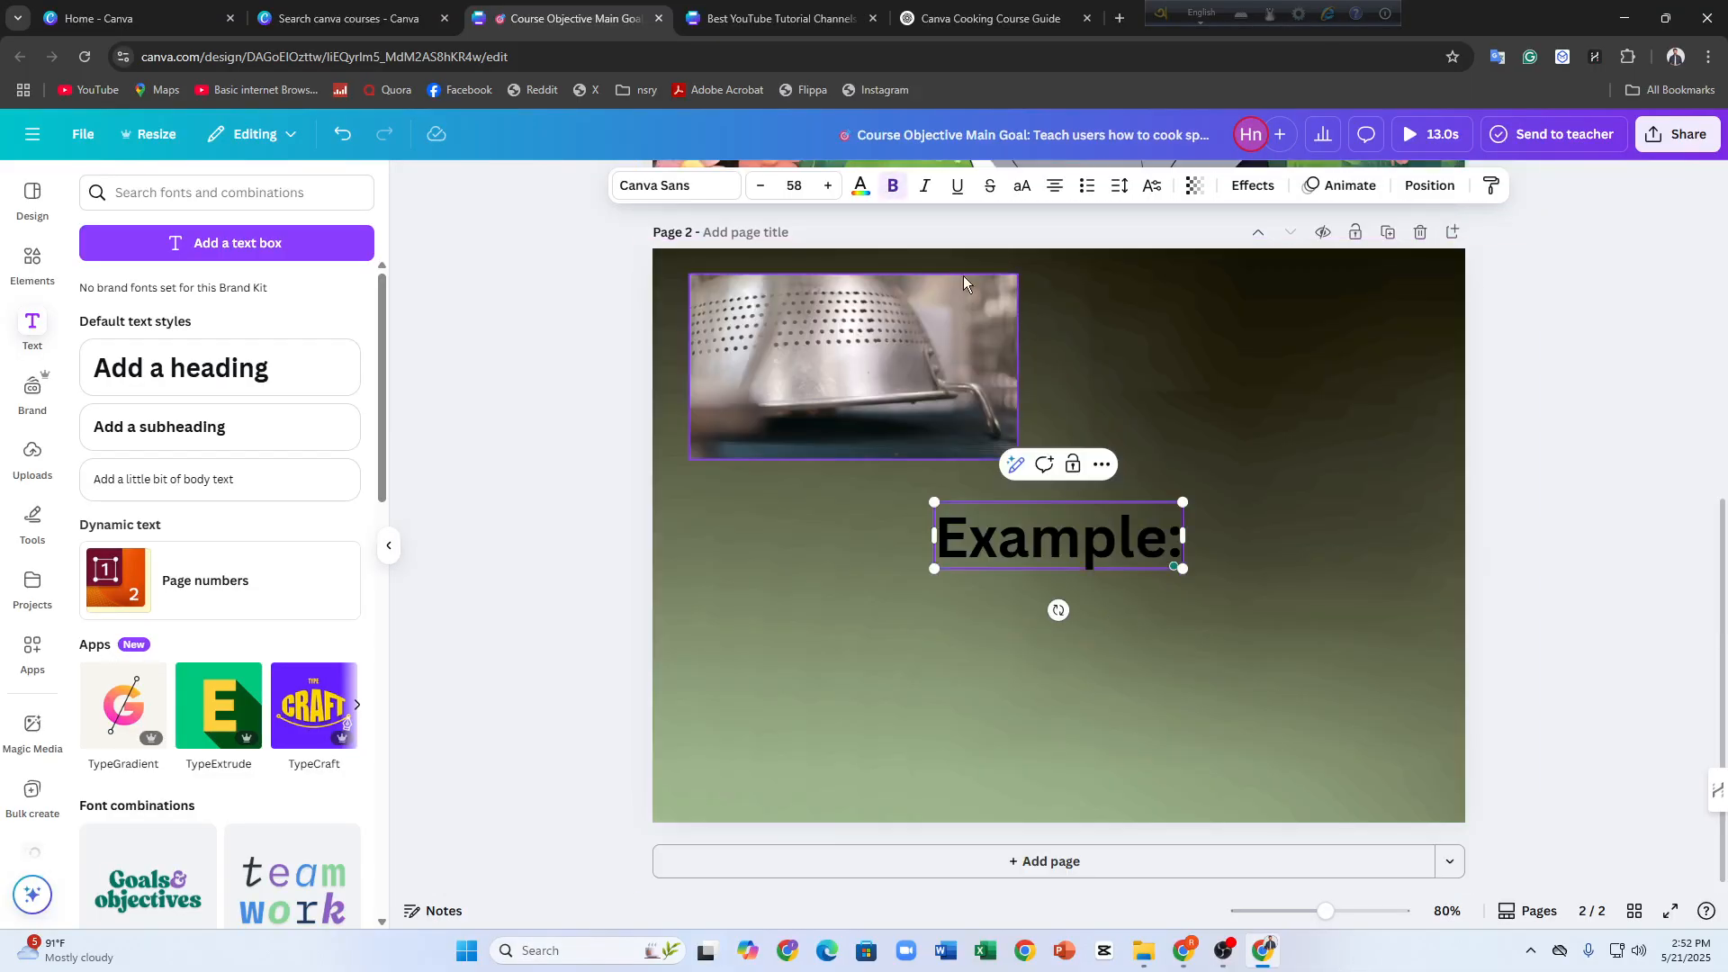
Try to change the "Example:" heading's text color to the light cream photo color
left_click(861, 185)
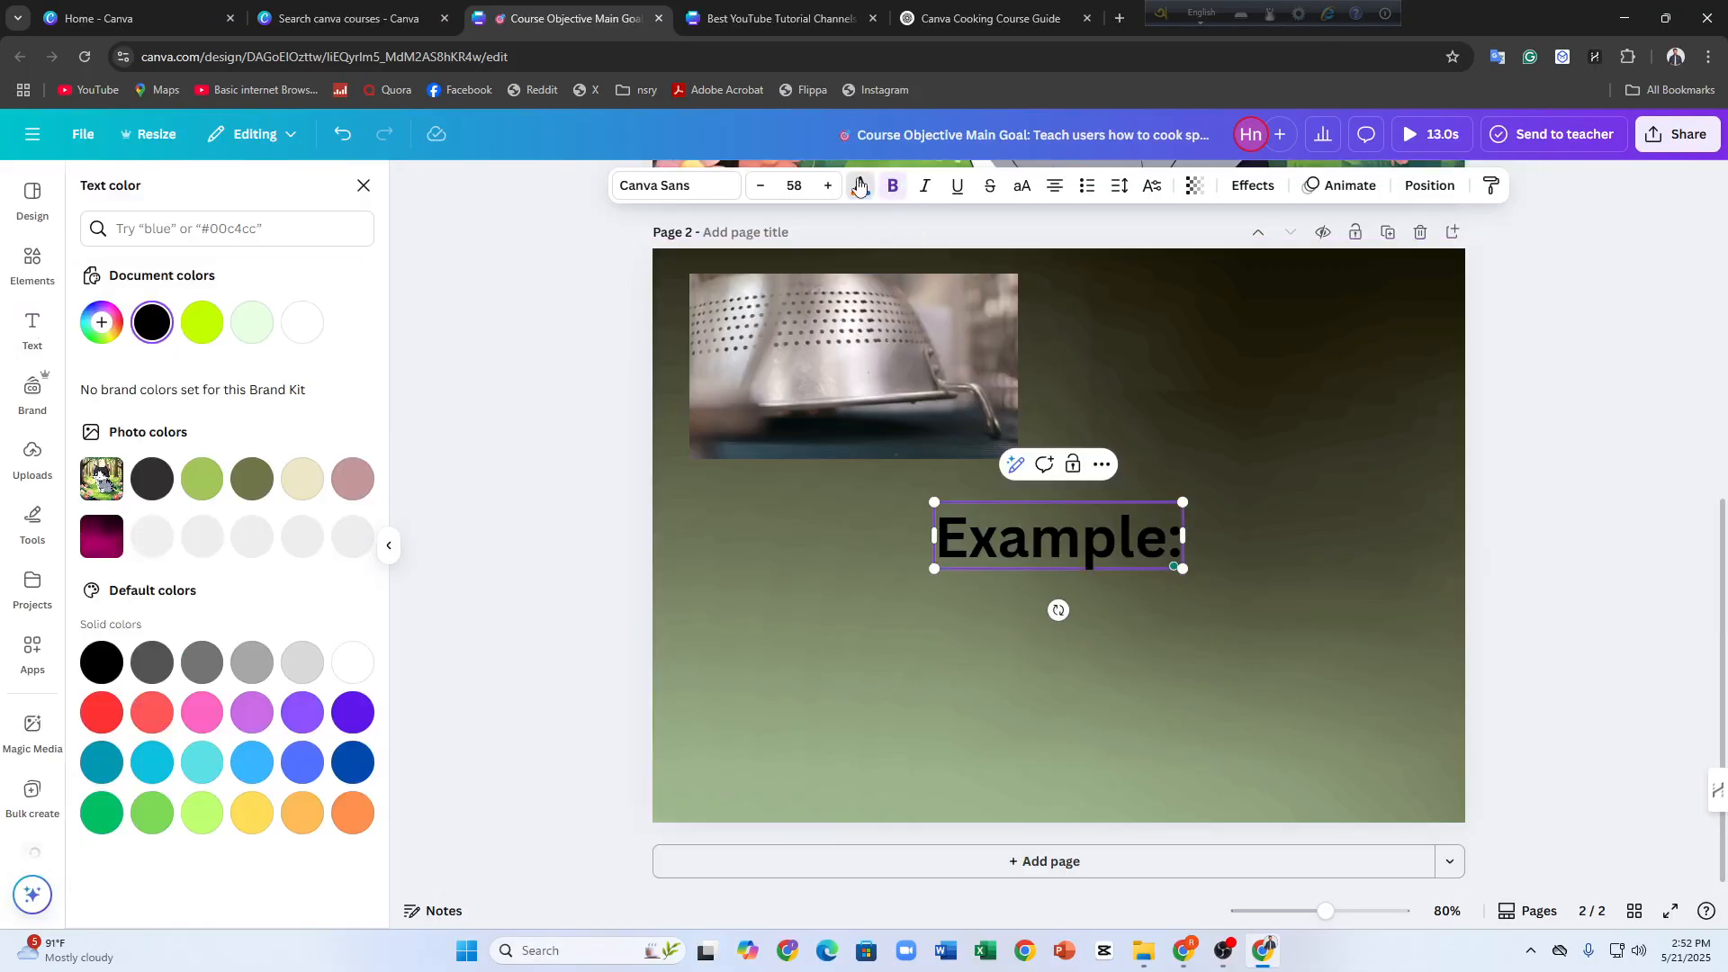
left_click(292, 486)
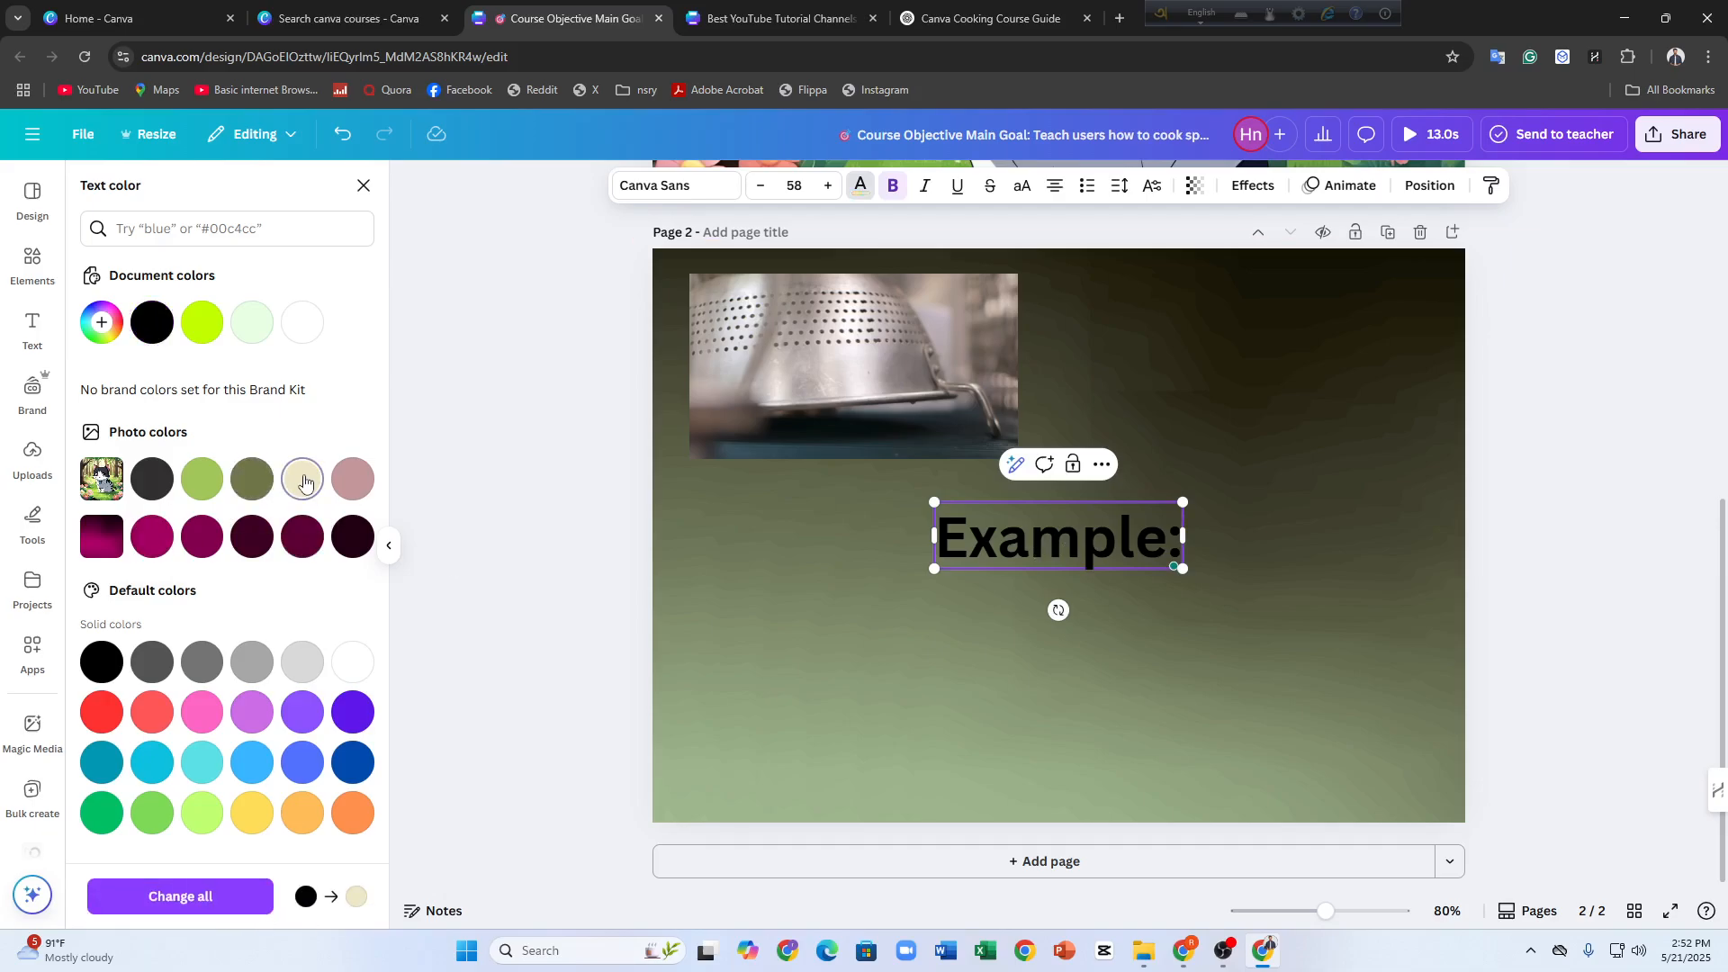
left_click(578, 591)
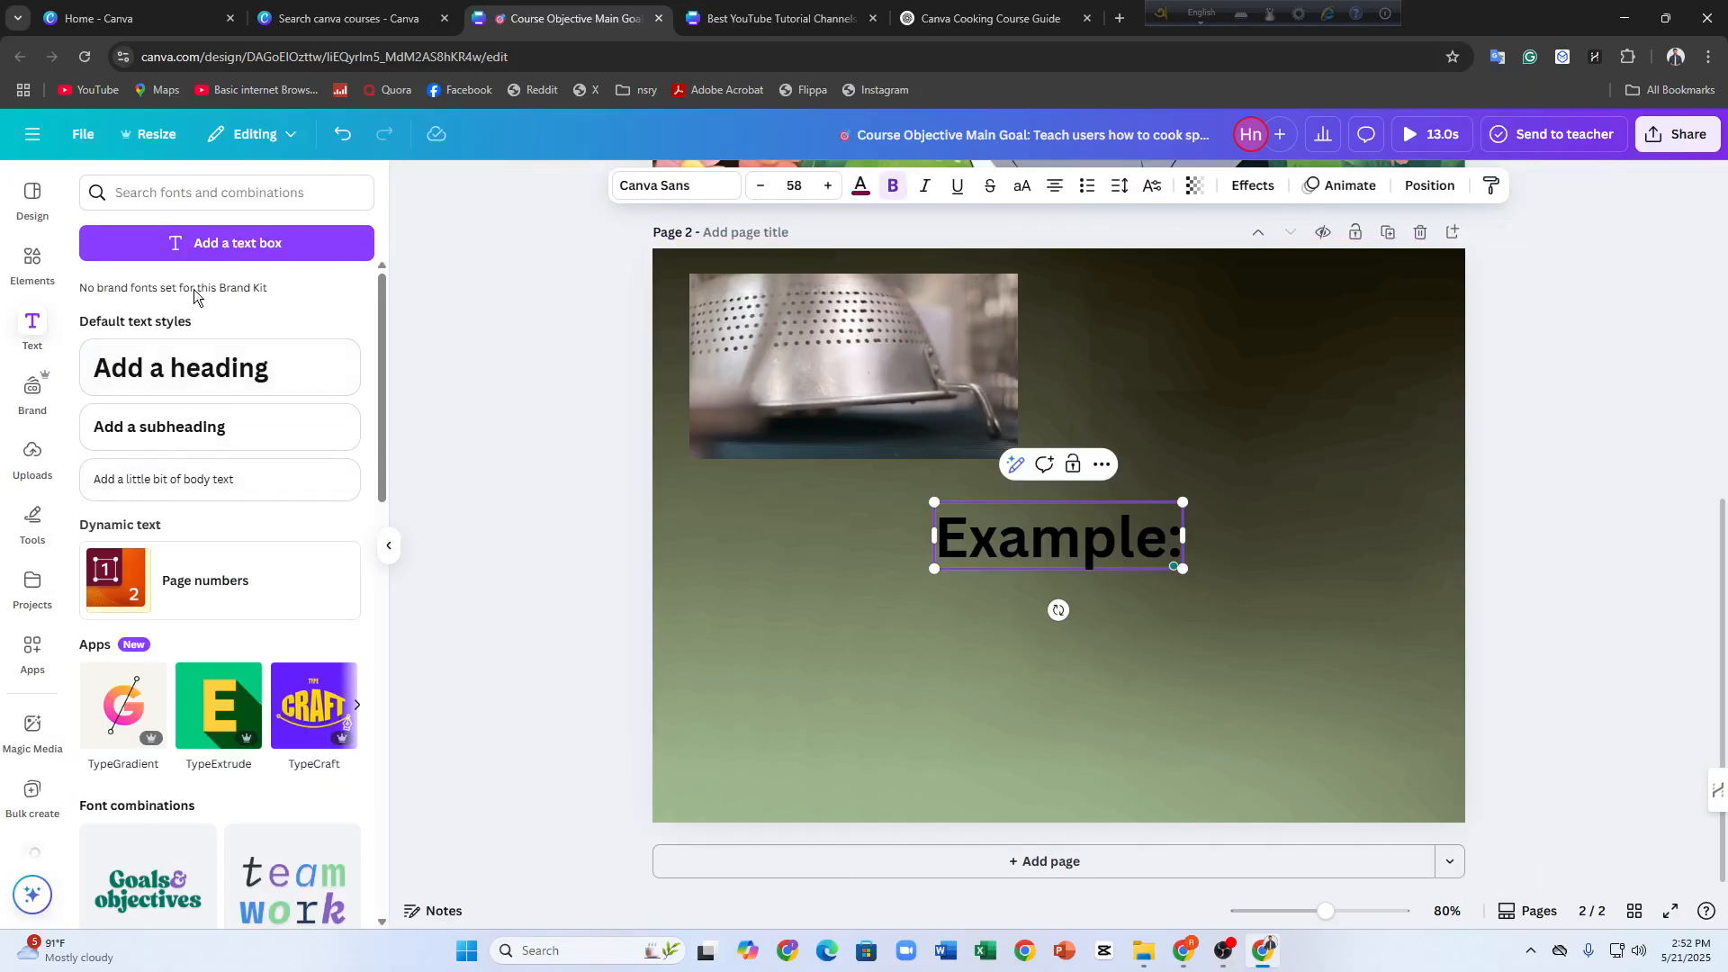
Add a new text box on page 2 containing the copied ten-module outline
left_click(198, 258)
key("ctrl+v")
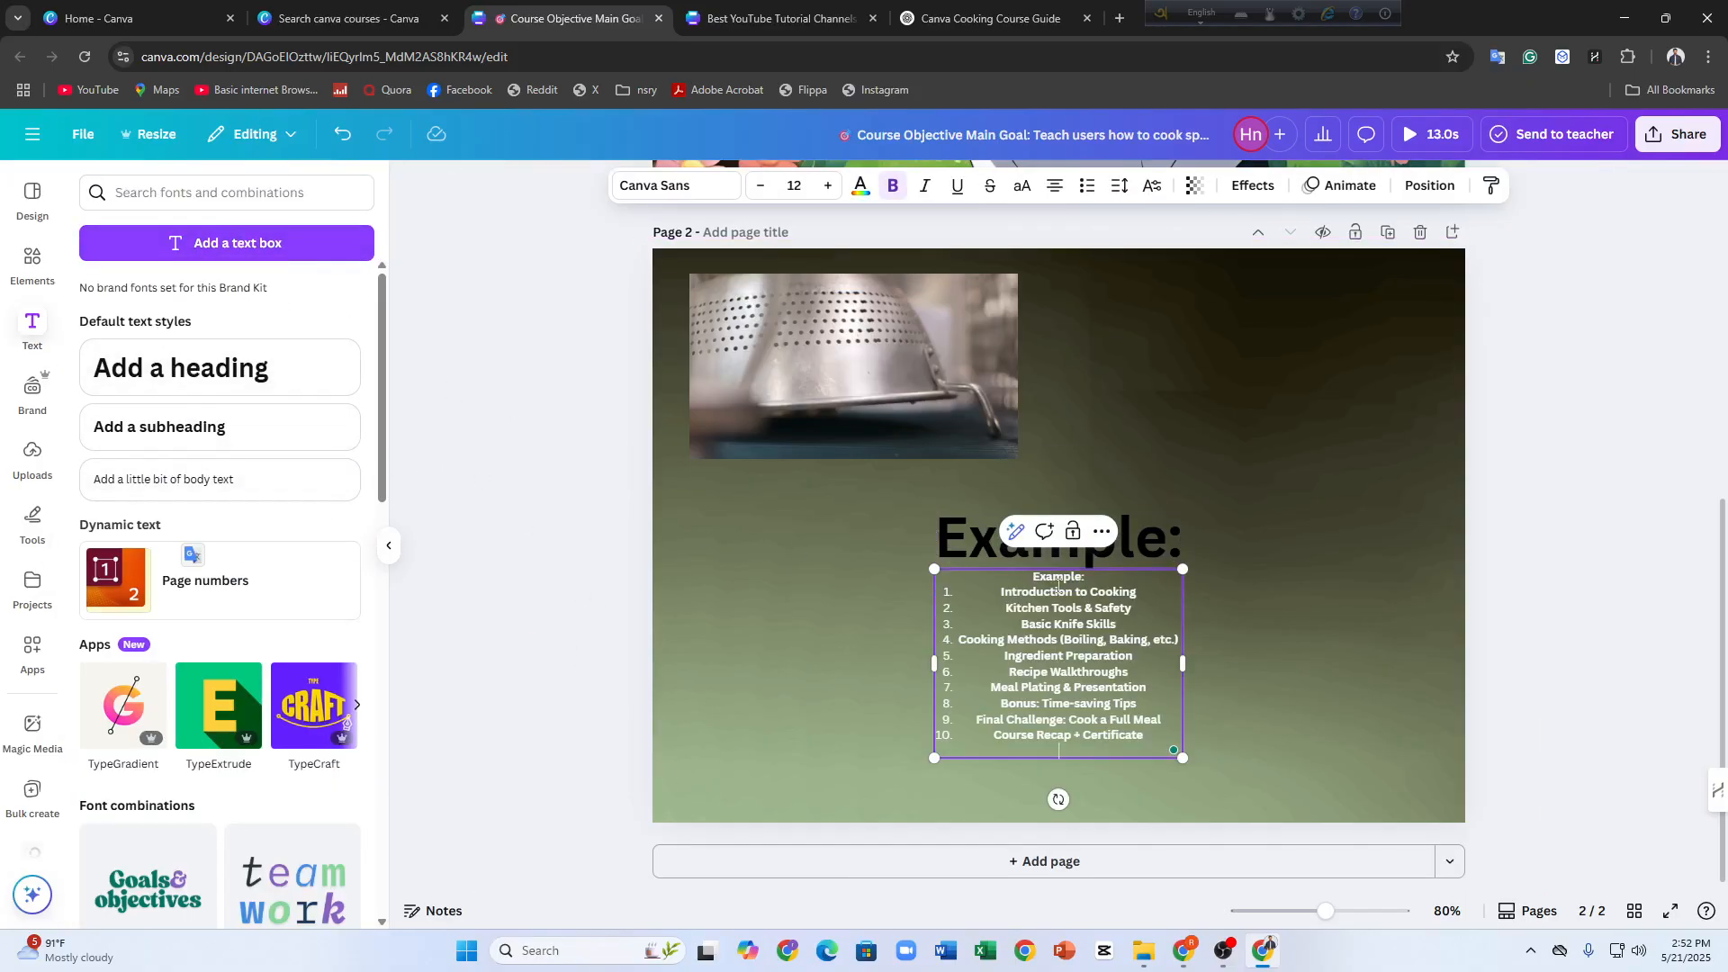
Delete the extra "Example:" line from the module list and move the heading and list below the colander video
key("BackSpace")
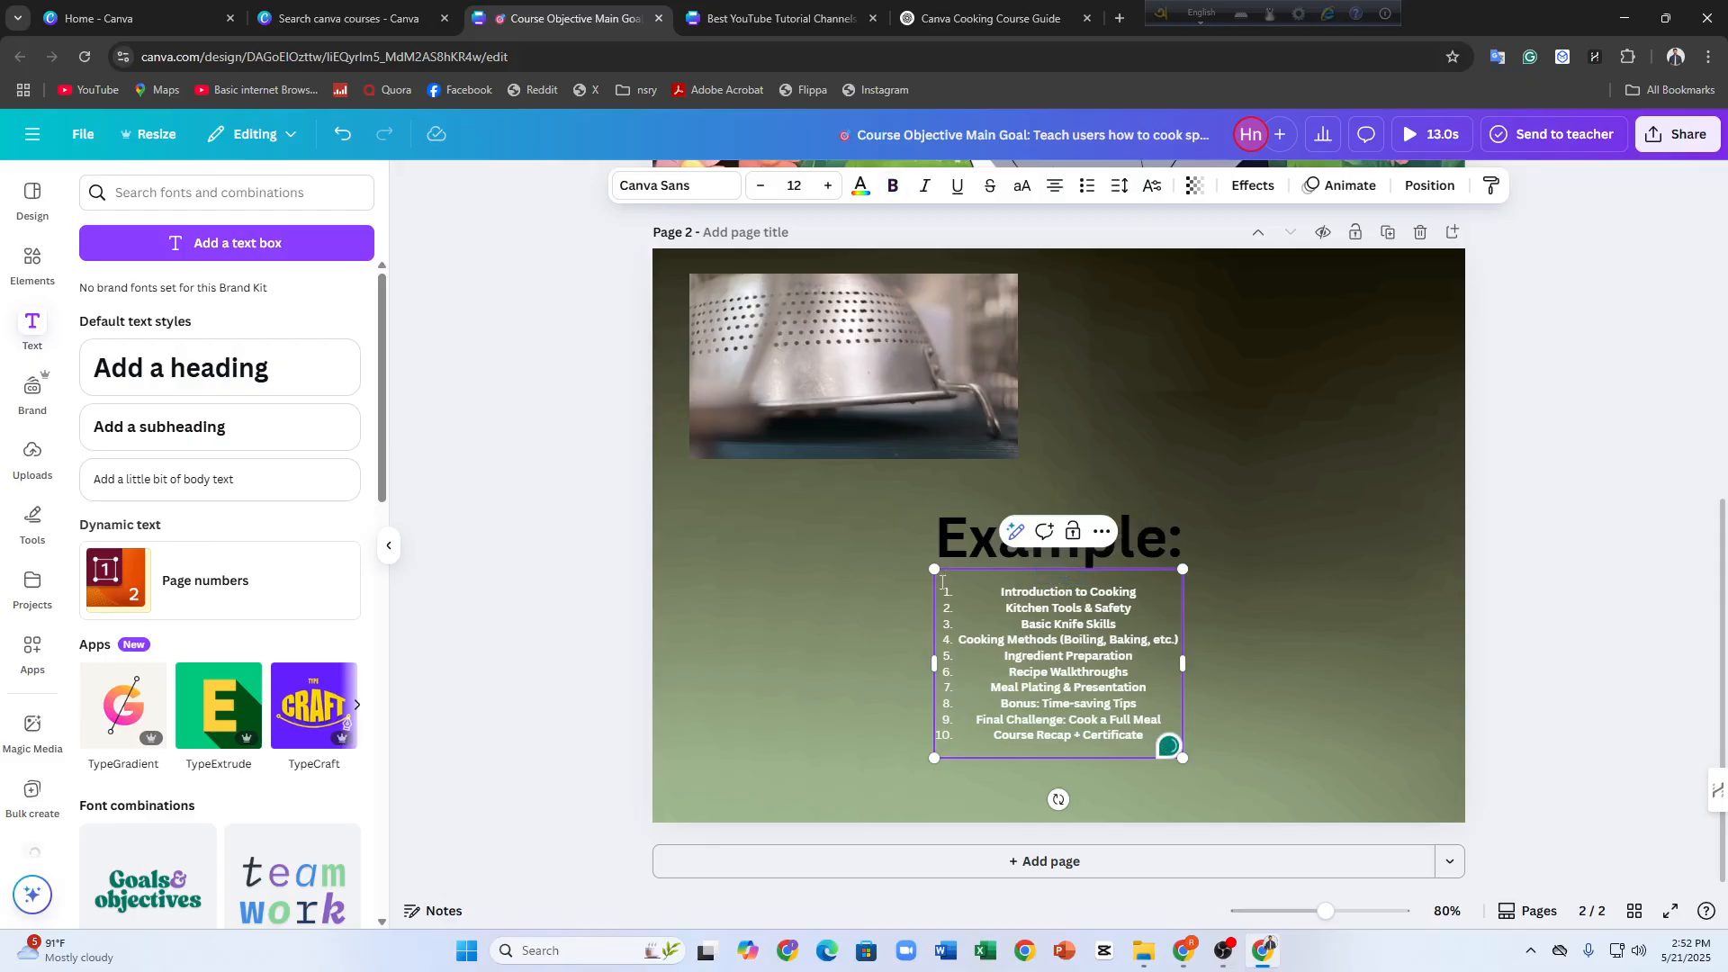
scroll(942, 581, "up", 3)
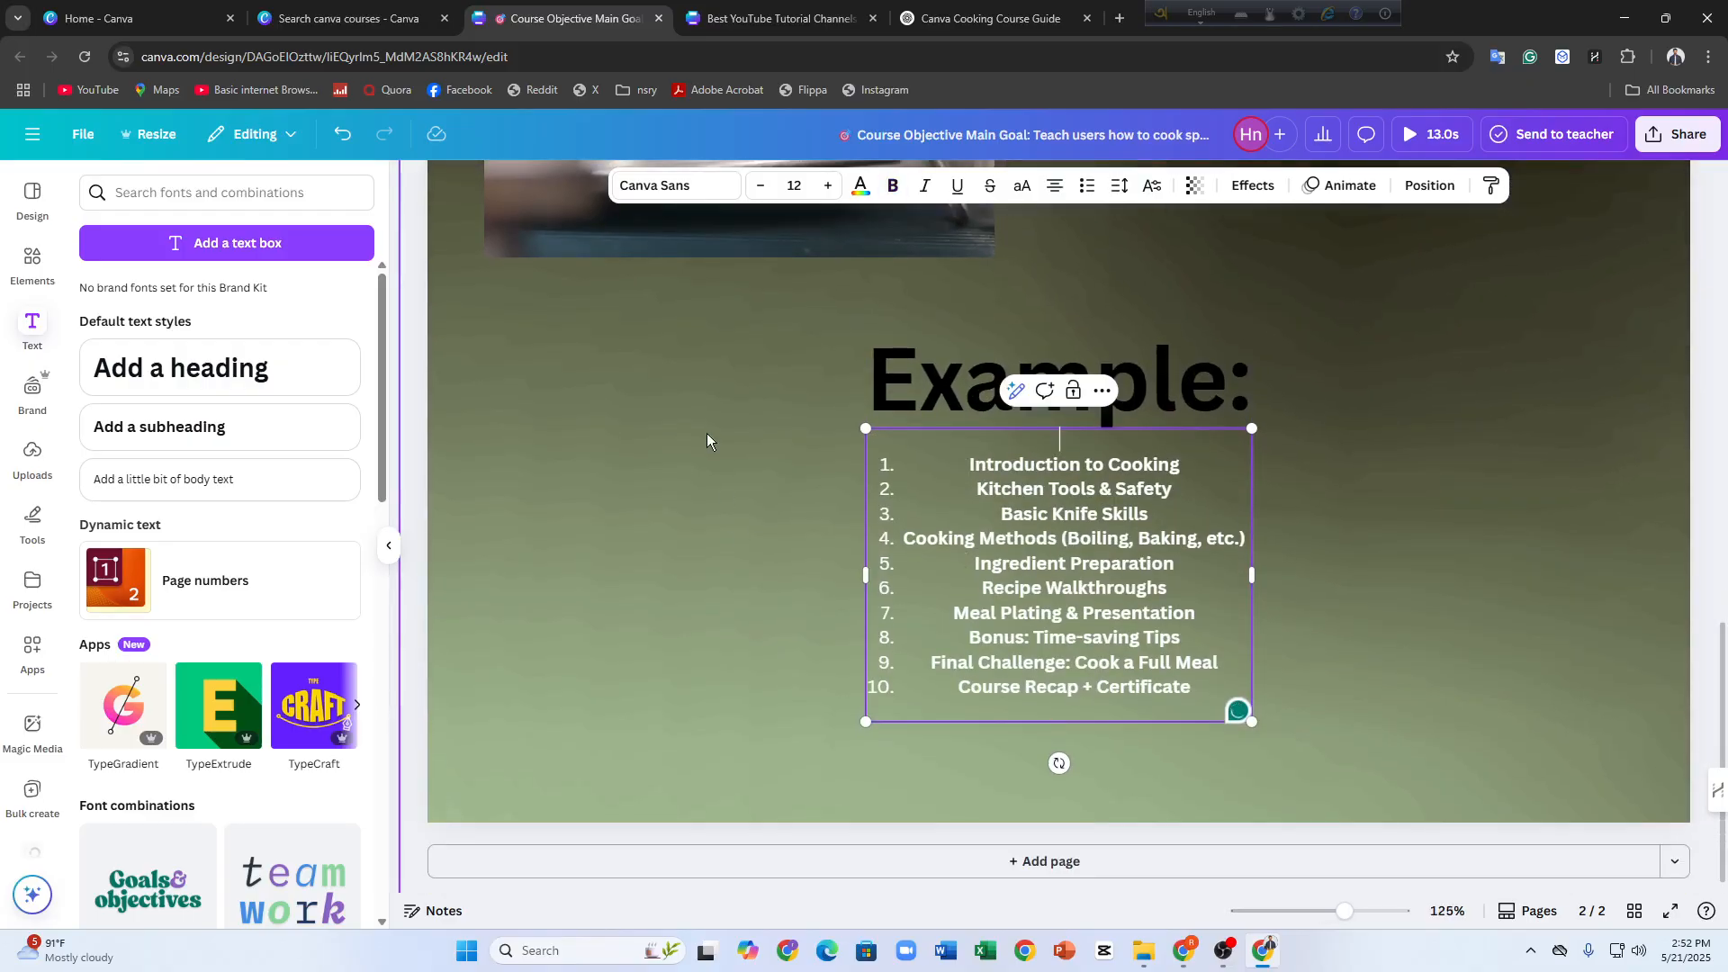
left_click(979, 407)
left_click_drag(979, 408, 689, 340)
left_click_drag(1035, 513, 744, 473)
Set the module list's font size to 16 and position it directly beneath the "Example:" heading
left_click(829, 185)
left_click(829, 185)
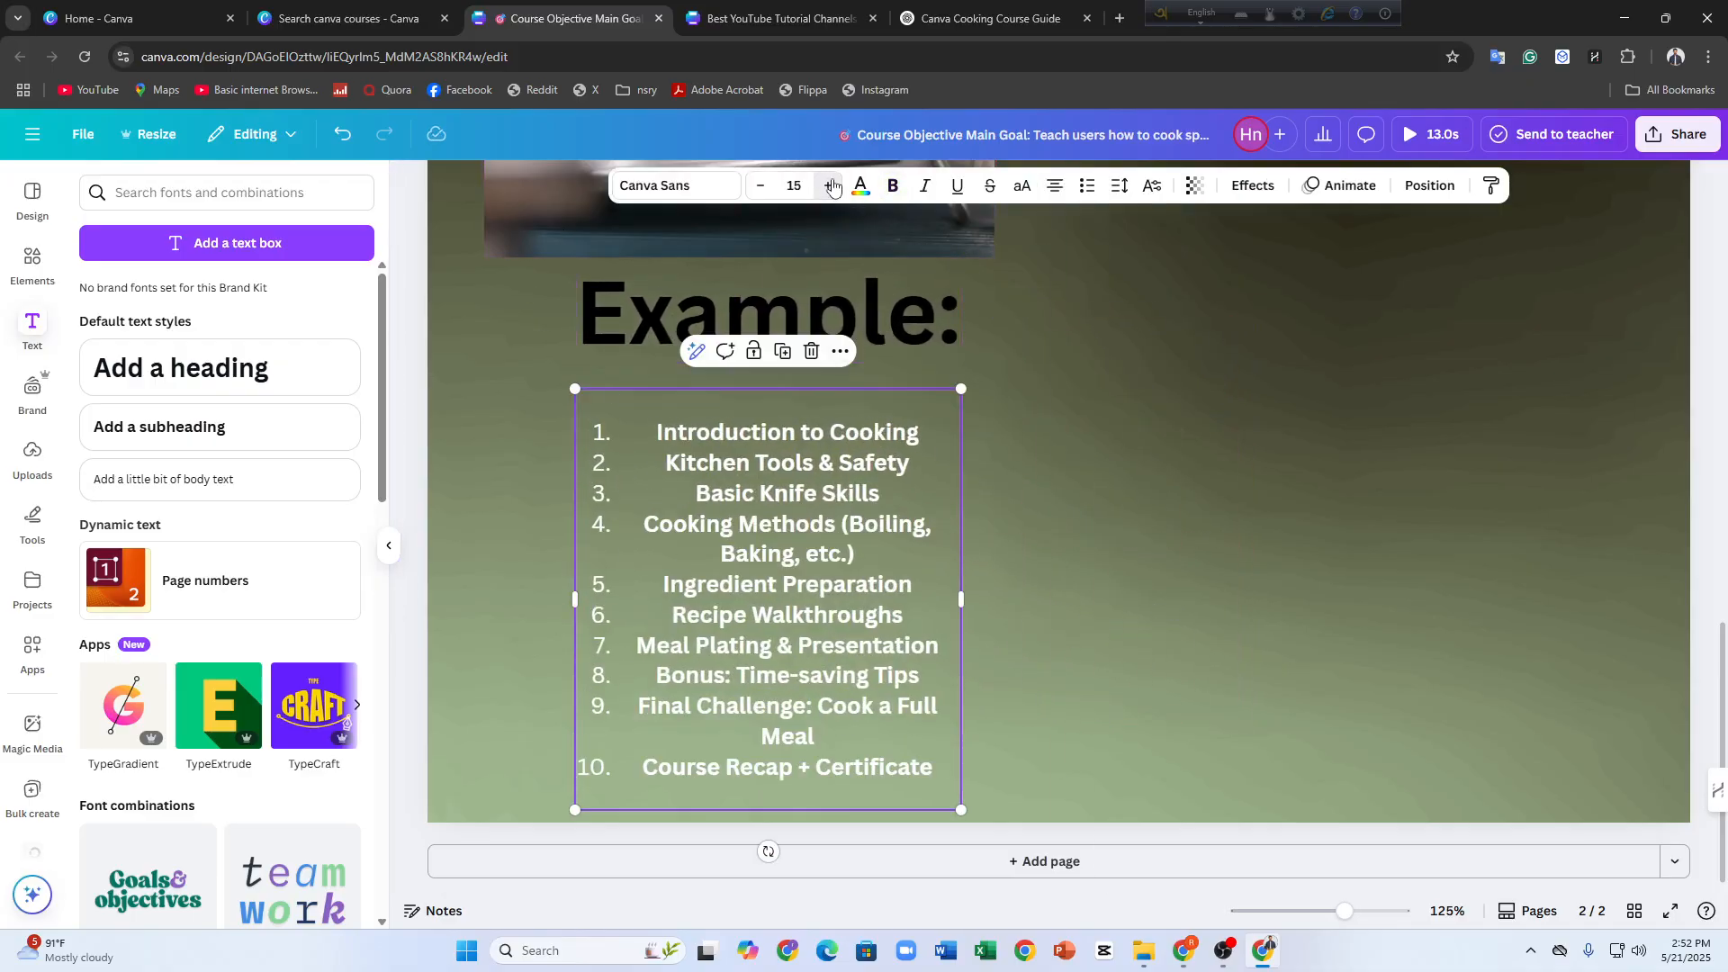
left_click(830, 185)
left_click(830, 186)
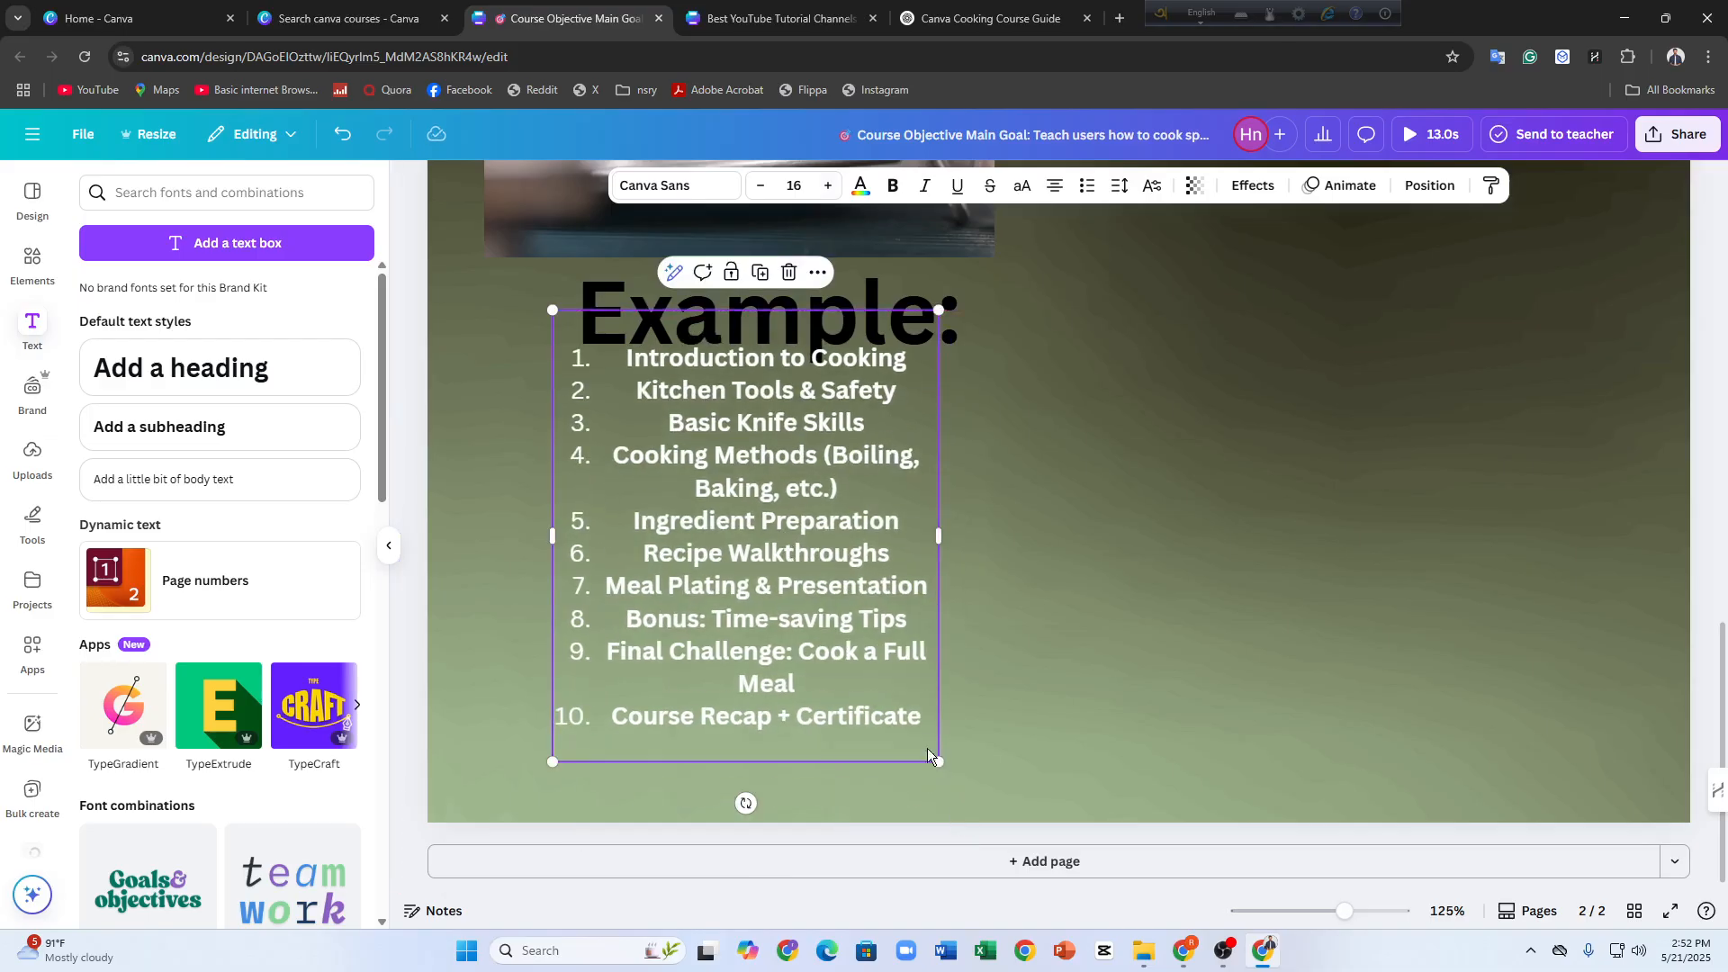
mouse_move(926, 748)
left_mouse_down()
mouse_move(869, 700)
mouse_move(938, 771)
left_mouse_up()
Center the "Example:" heading above the list and set it to DM Sans at size 59
left_click(862, 297)
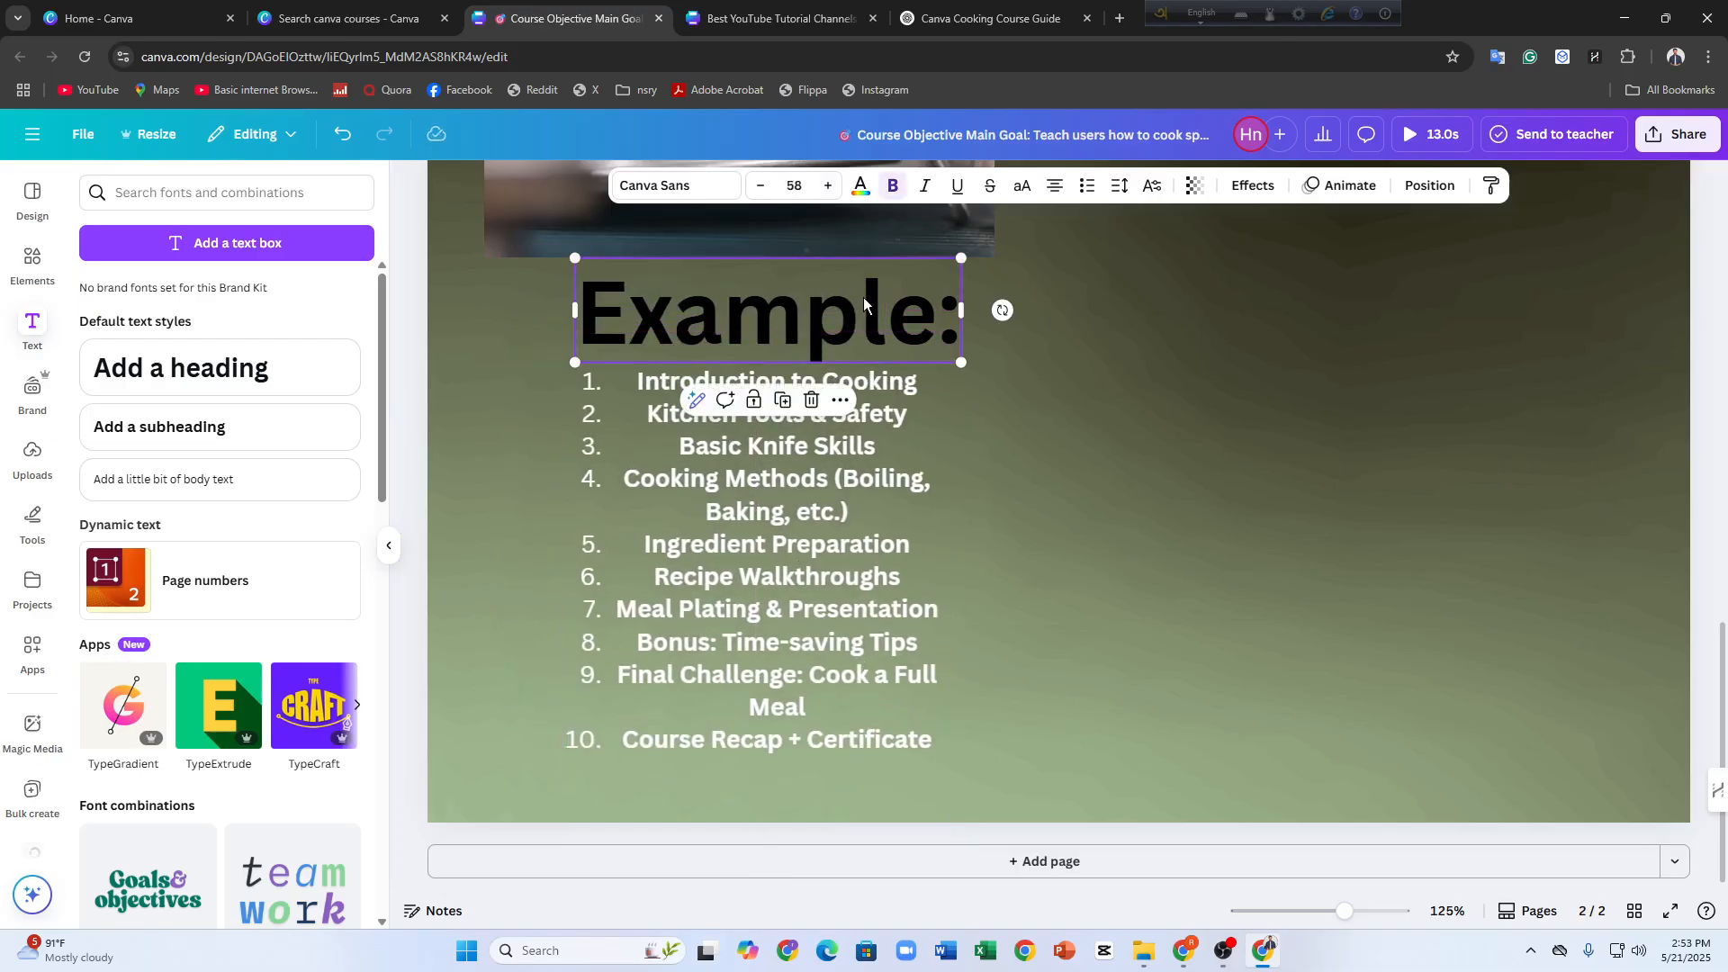
left_click_drag(862, 297, 835, 290)
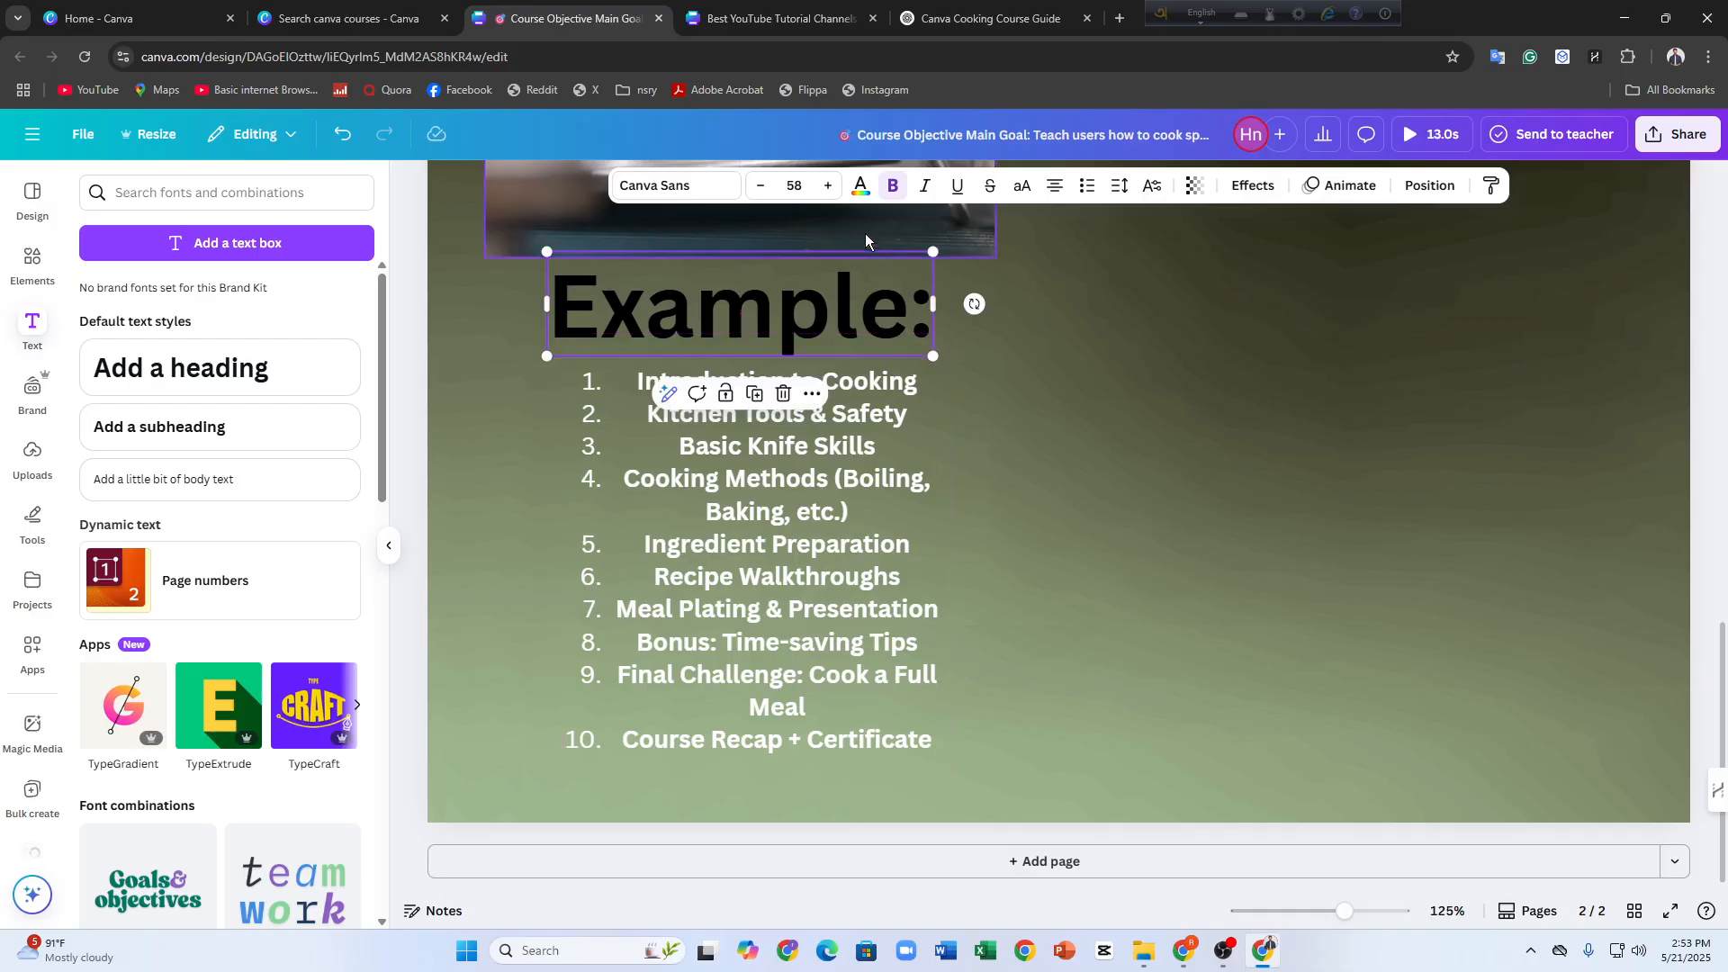
left_click(827, 187)
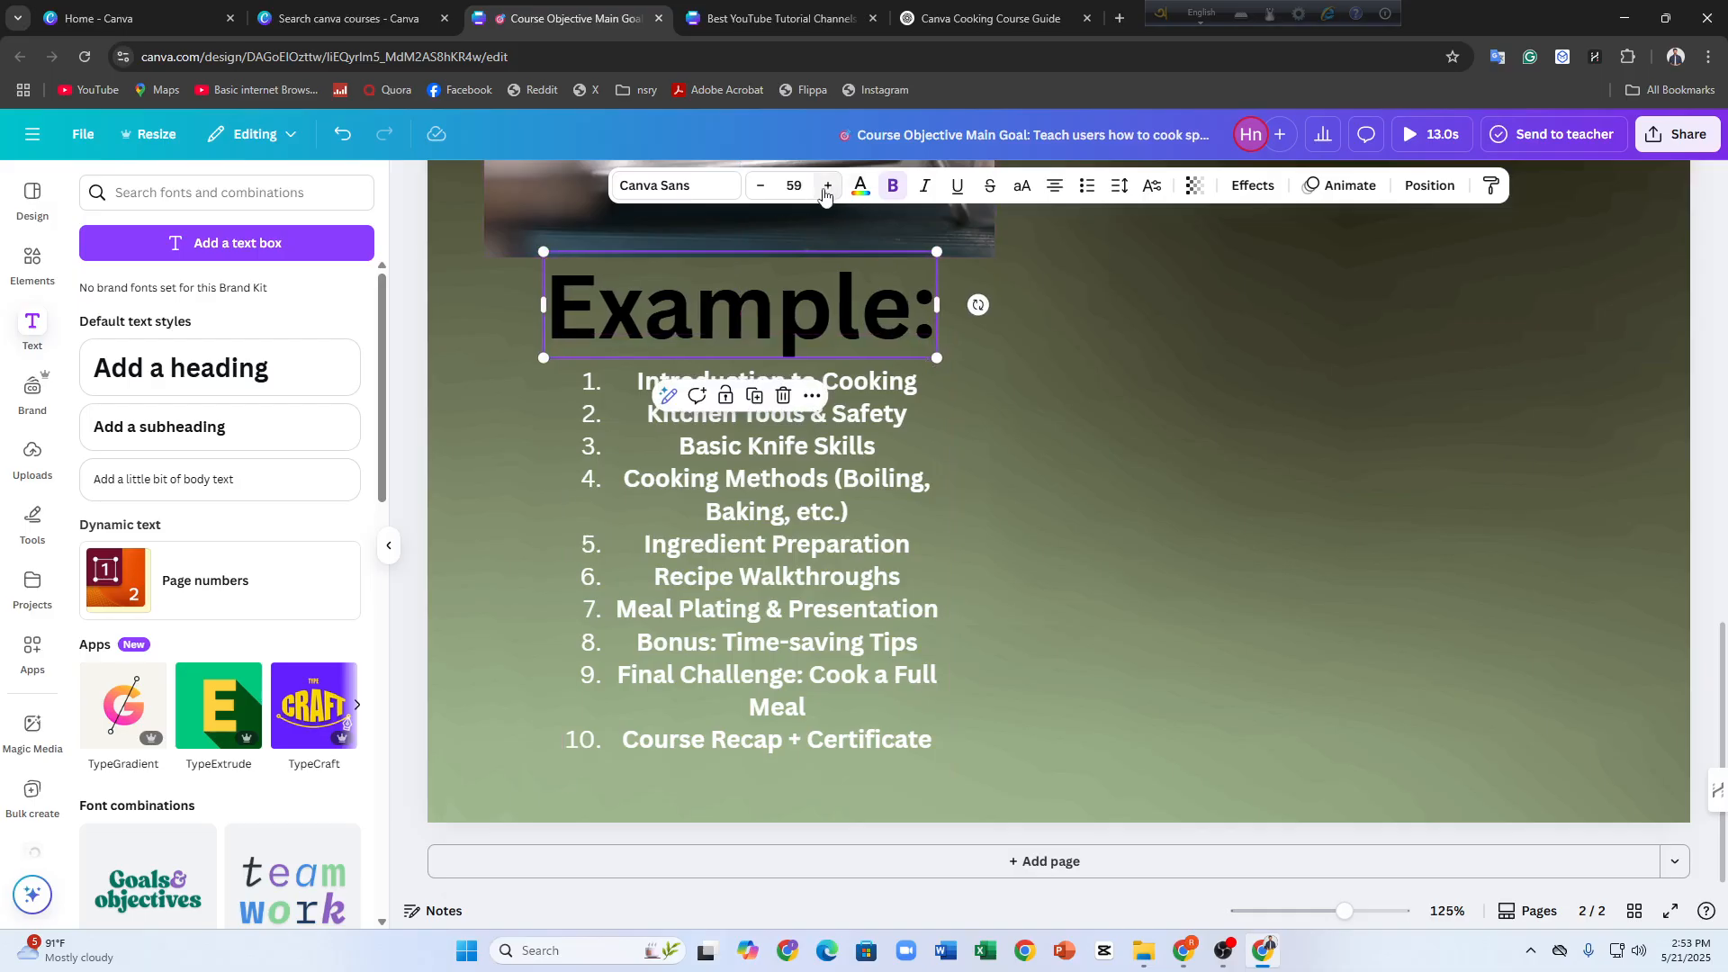
left_click(681, 189)
left_click(139, 469)
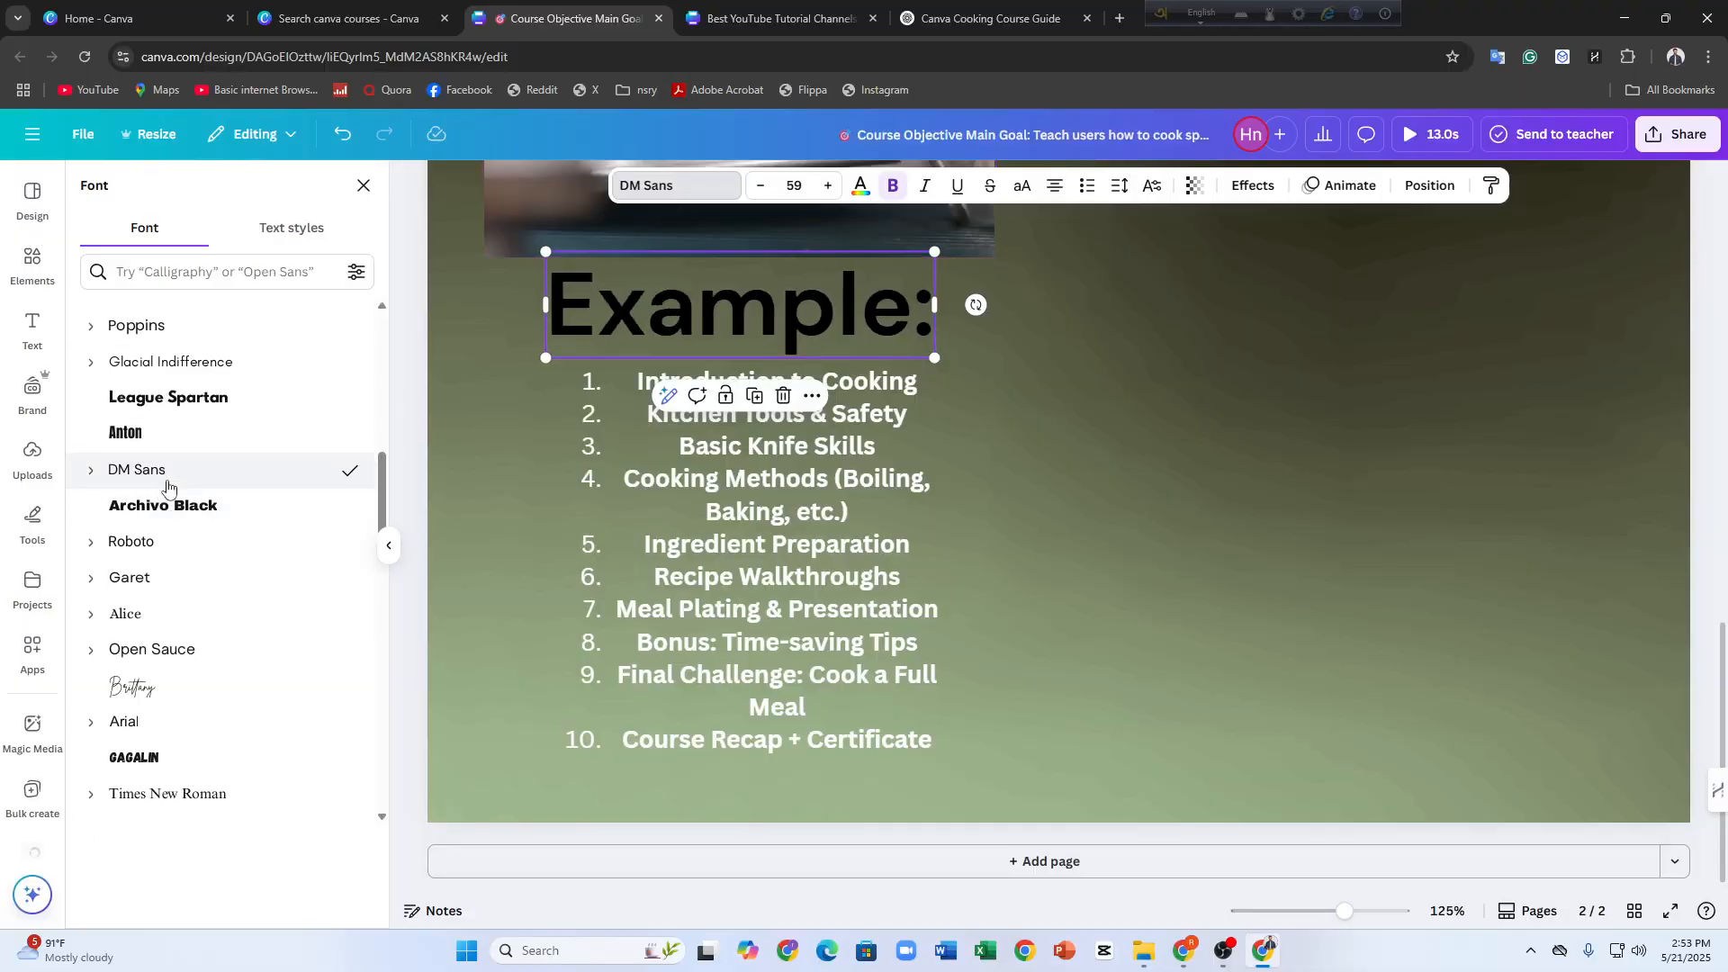
left_click(682, 542)
left_click(1379, 471)
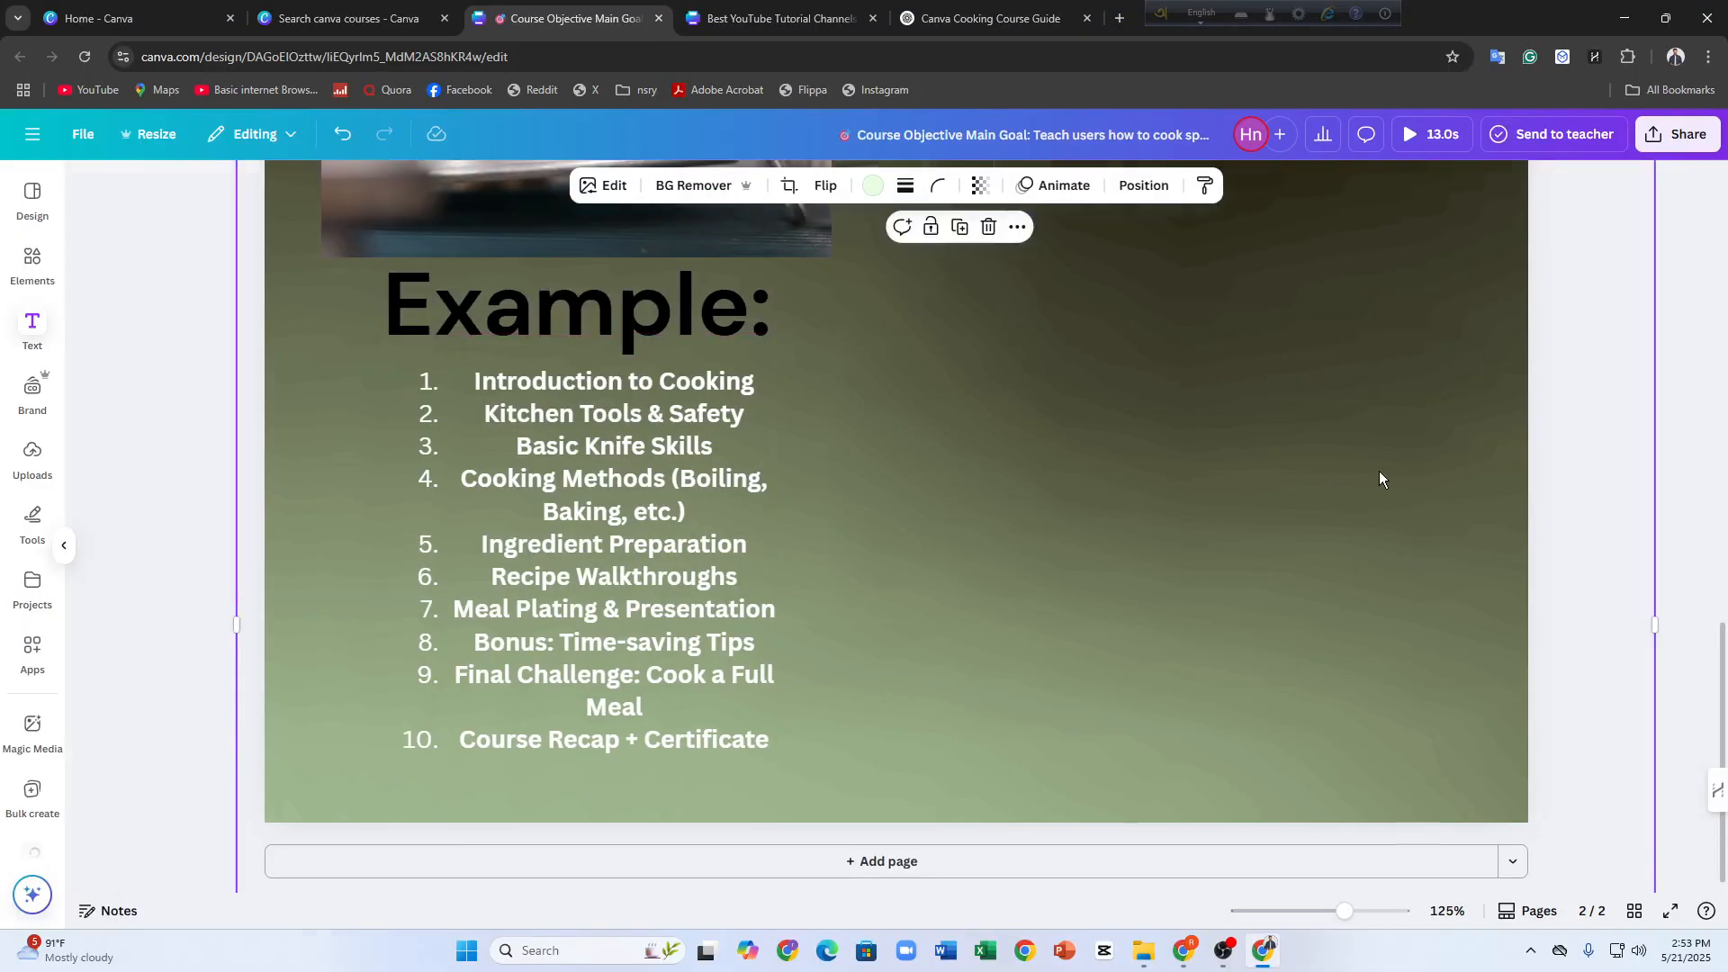
scroll(1170, 459, "up", 6)
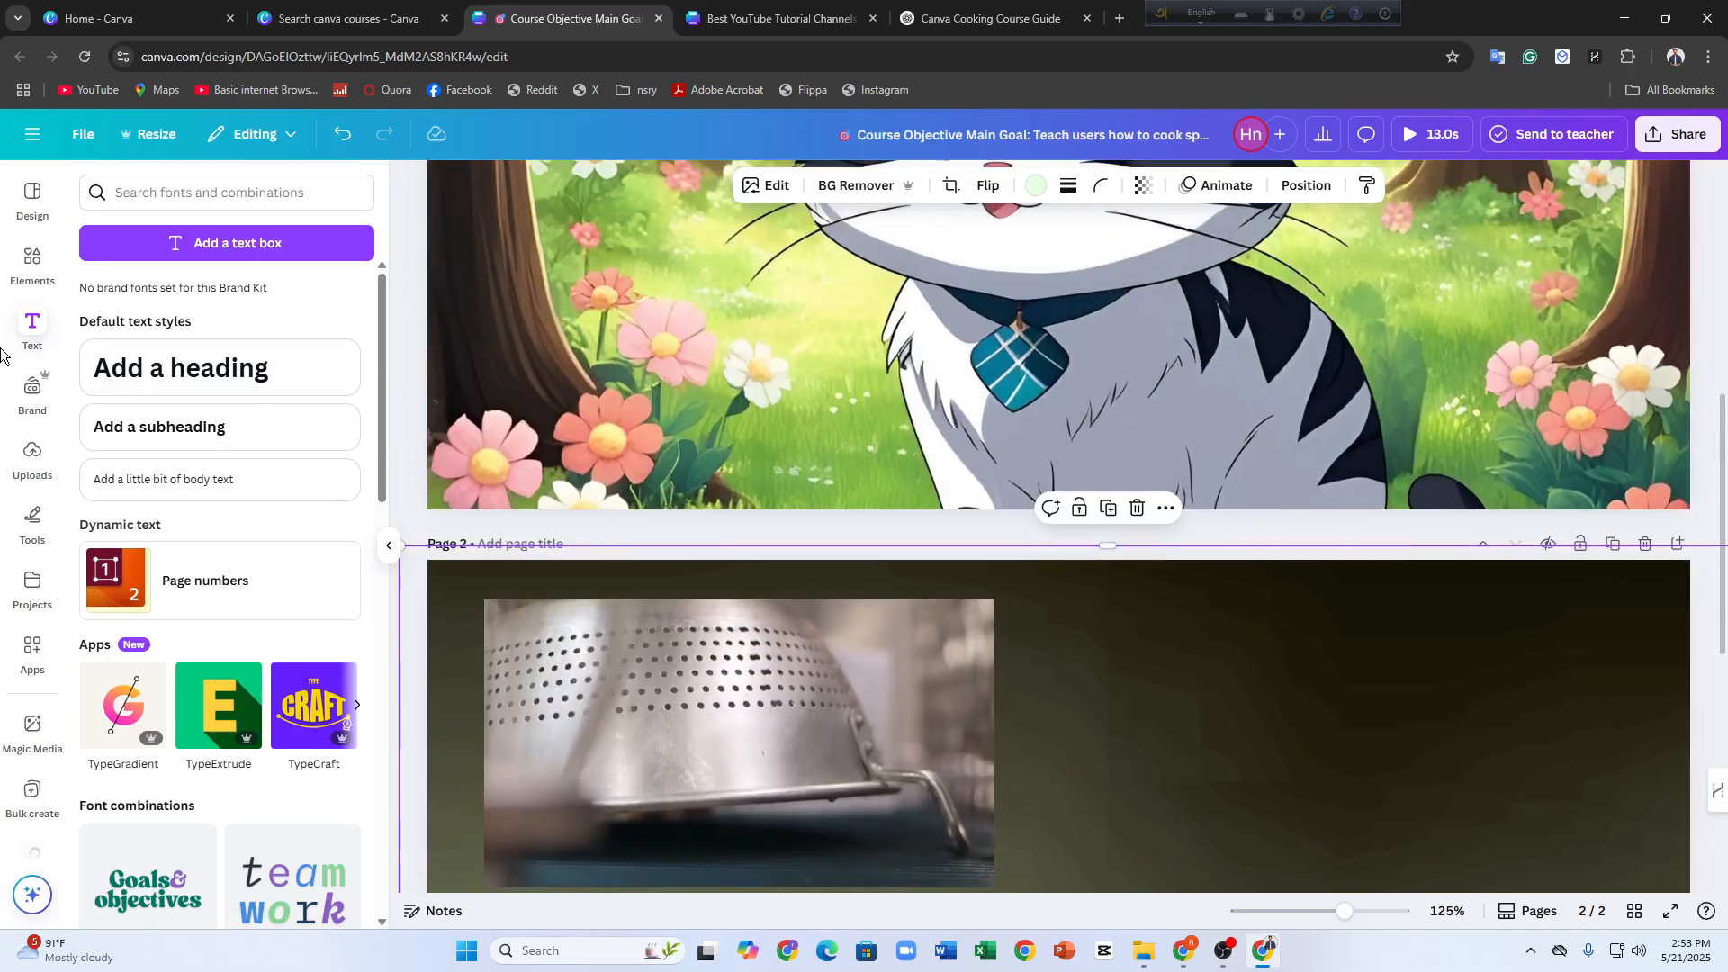
left_click(13, 526)
scroll(126, 510, "down", 6)
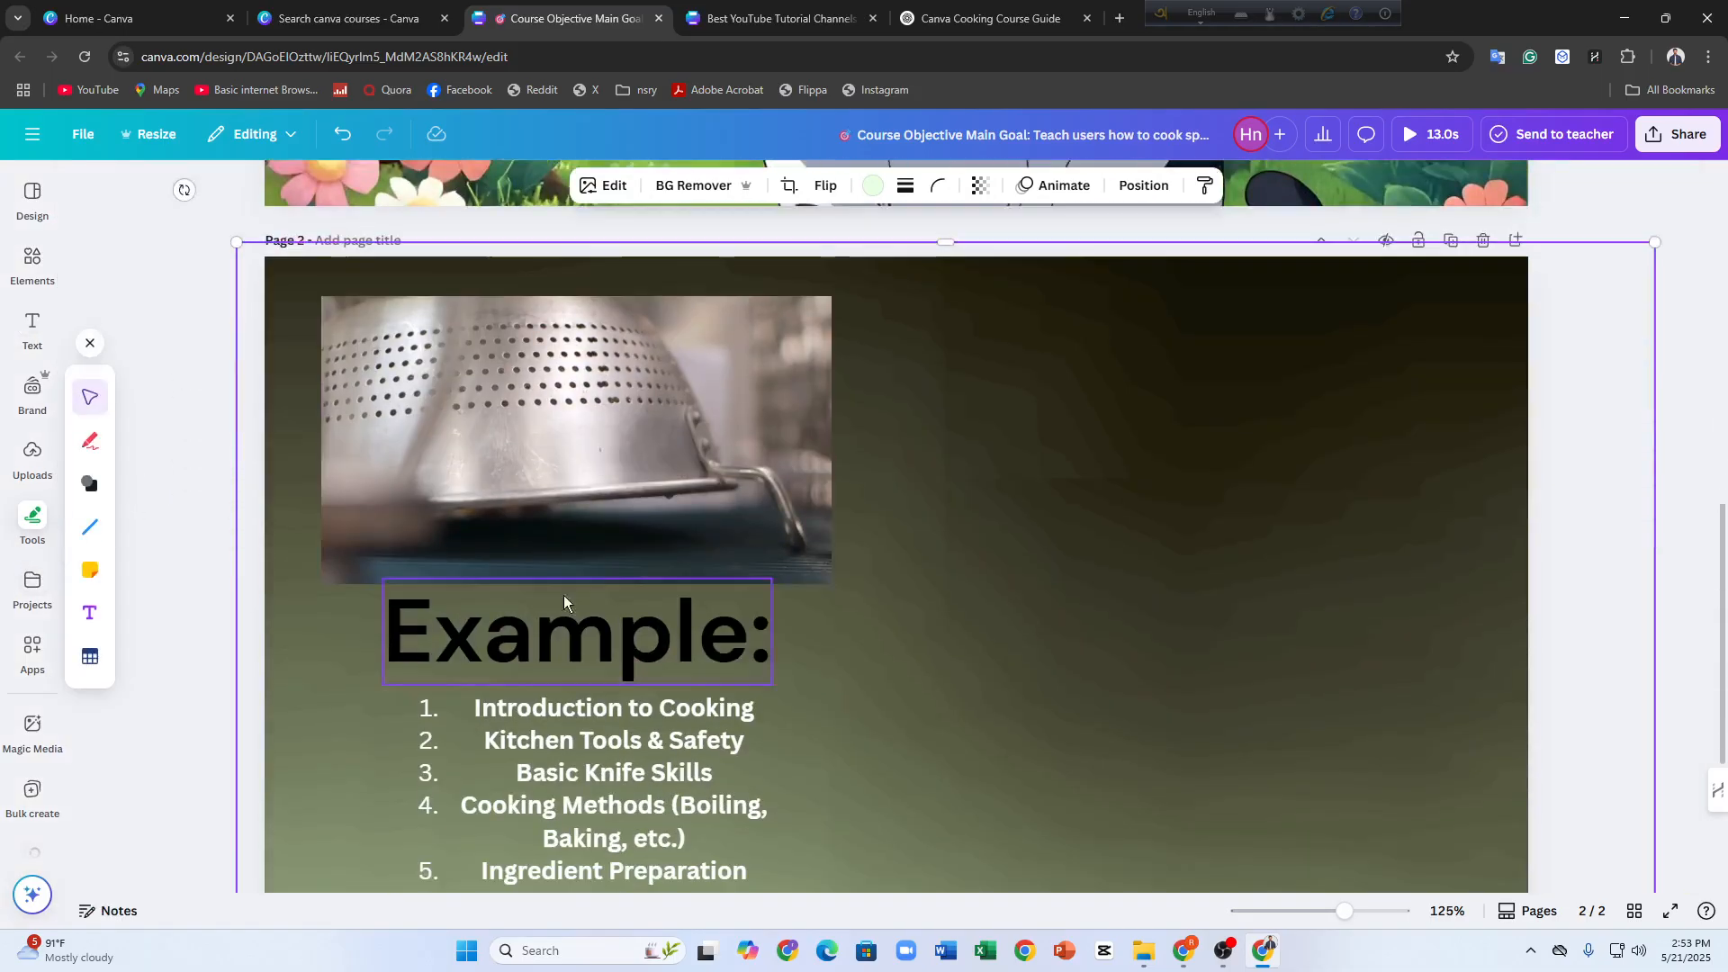
Generate images with Magic Media from the prompt "cooking images"
left_click(27, 731)
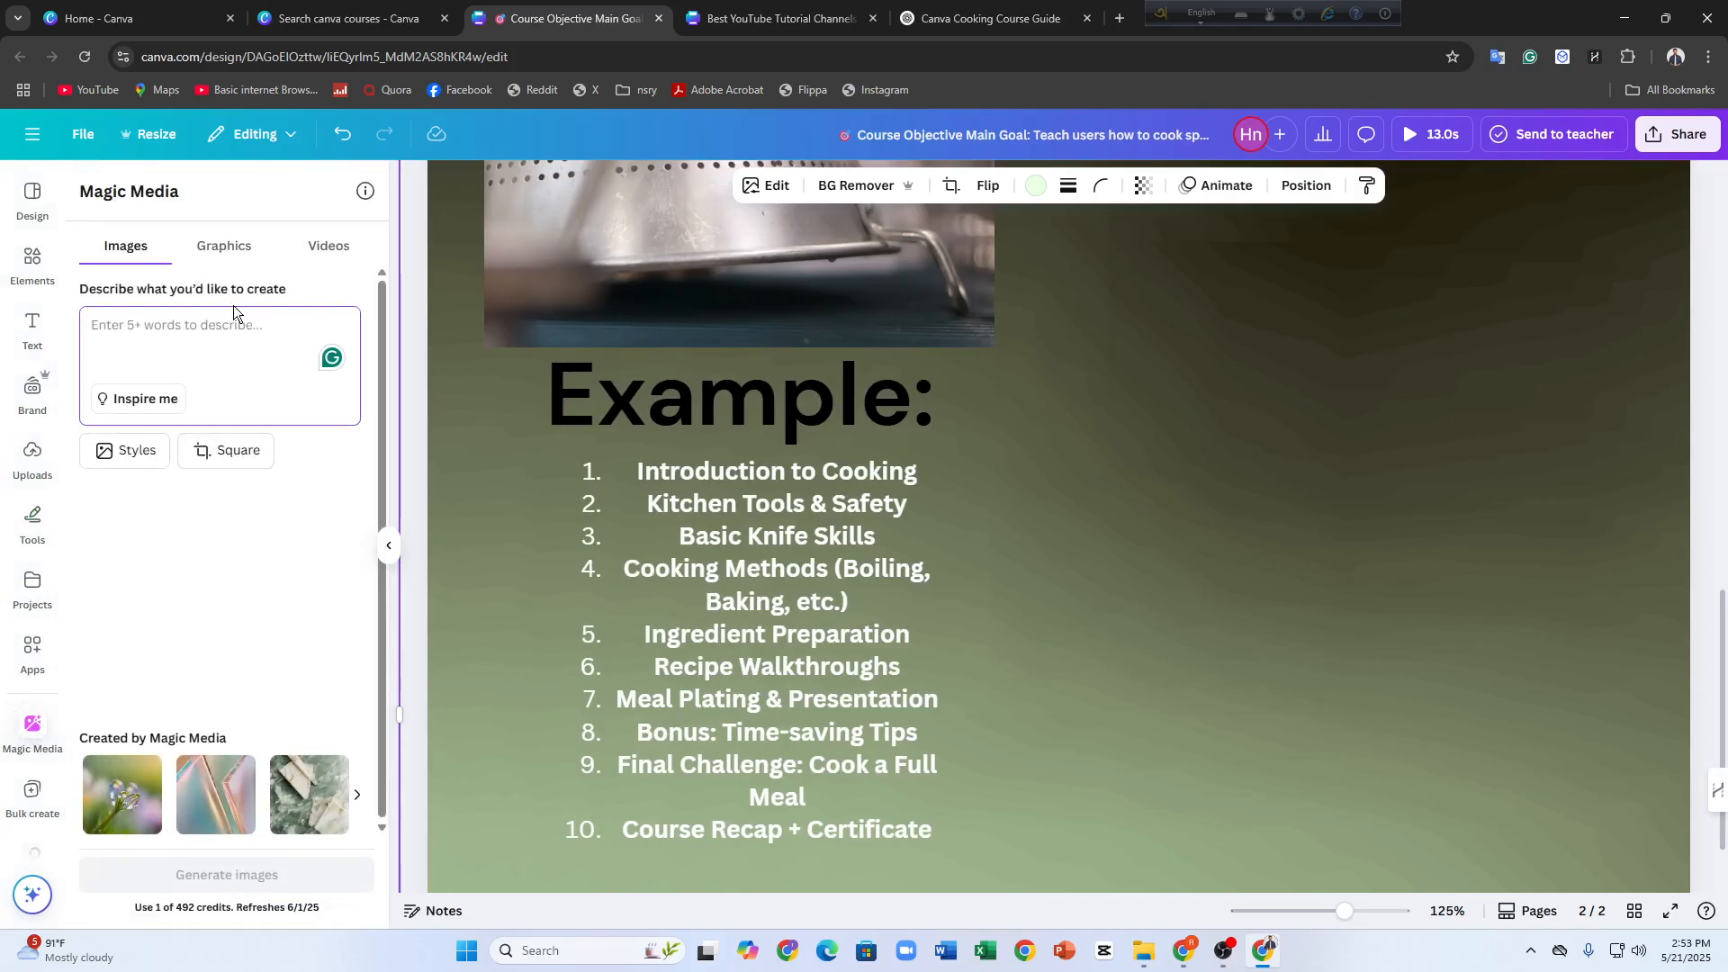
type("cooking i")
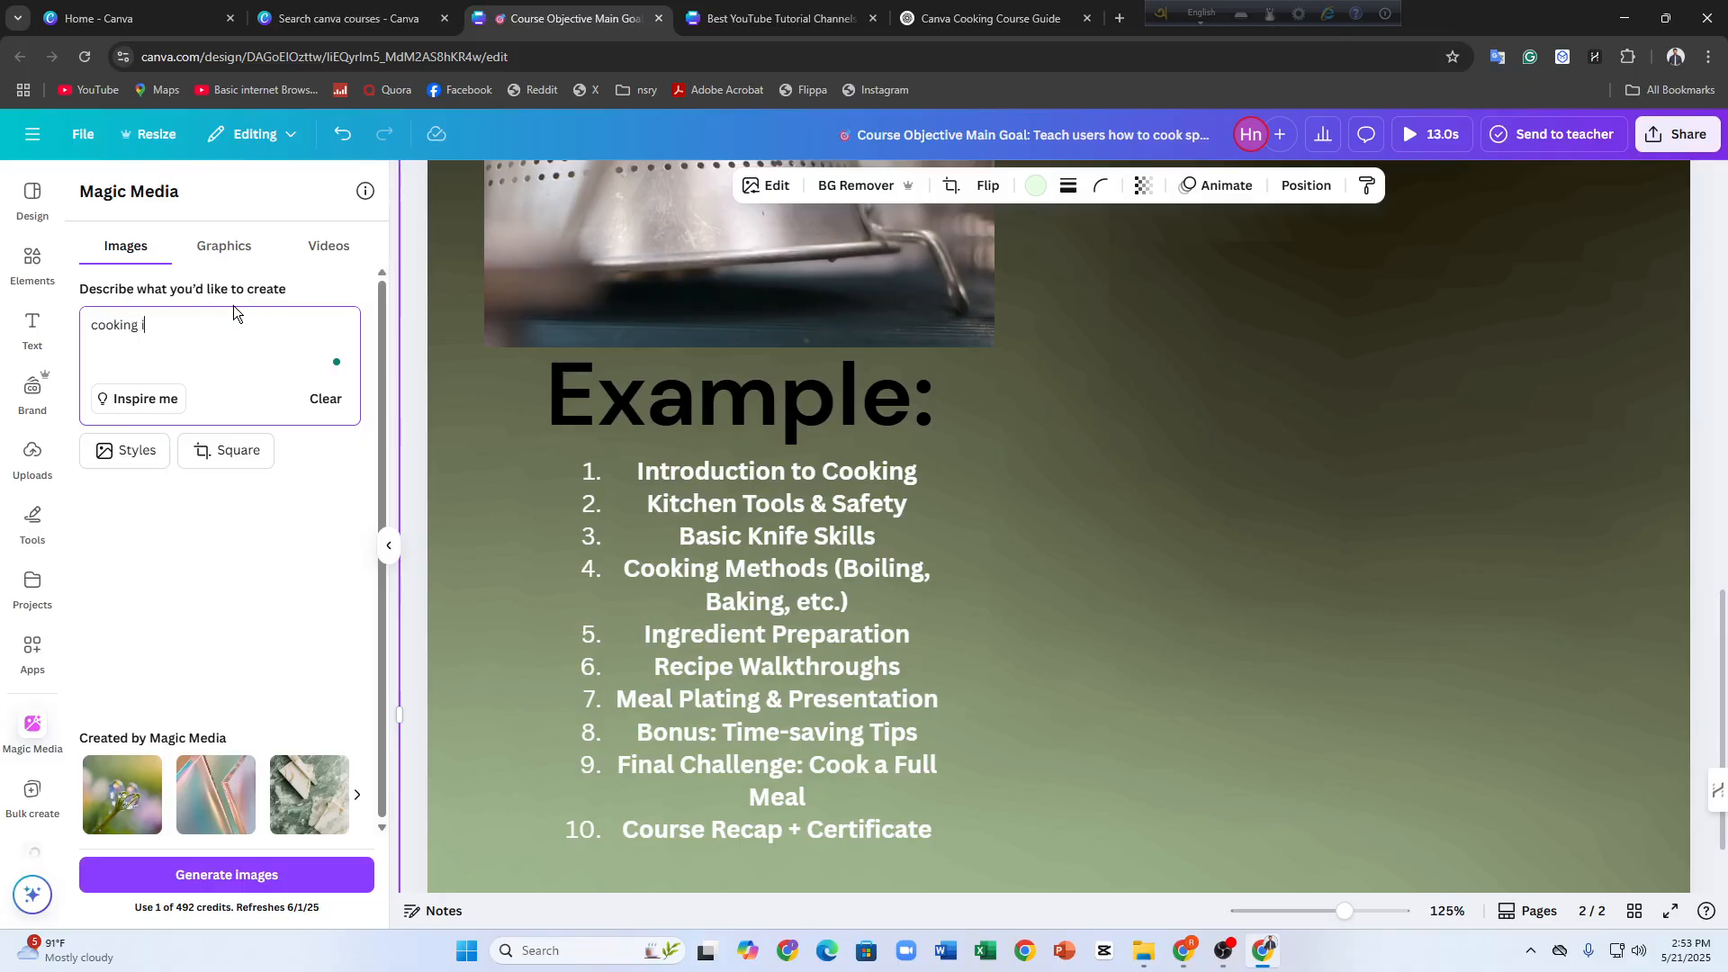
type("mages")
key("Return")
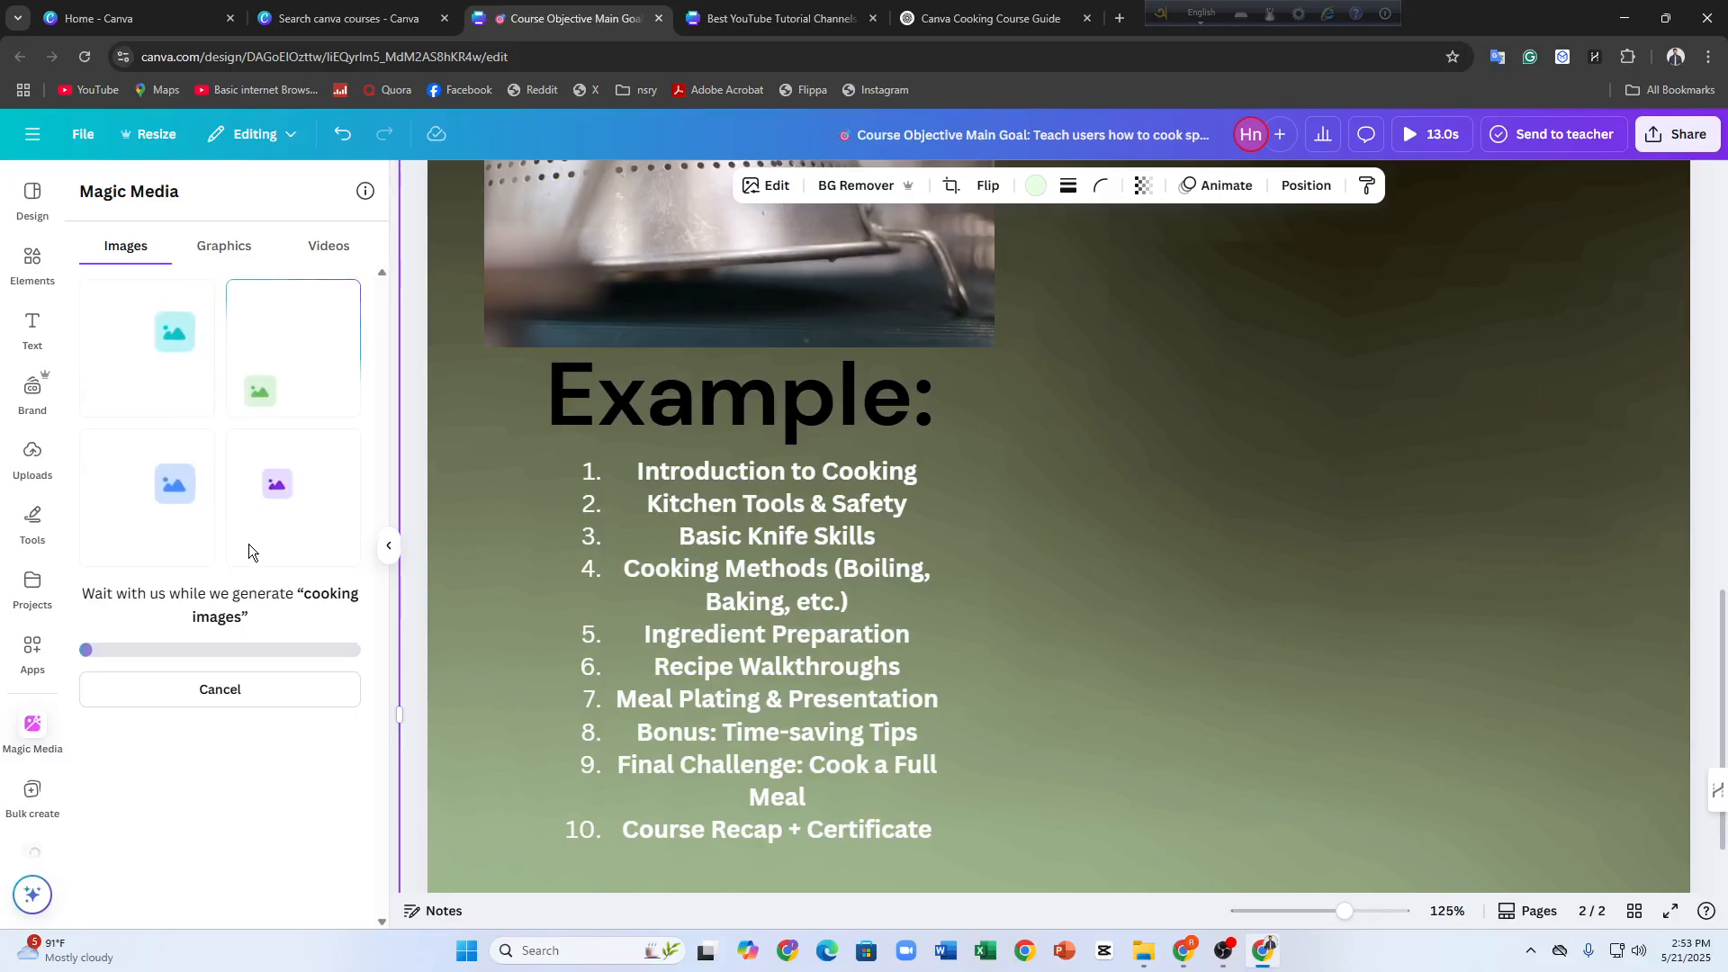
Add the generated six-panel cooking image to page 2 and place it in the empty area beside the colander video
scroll(1461, 709, "down", 3)
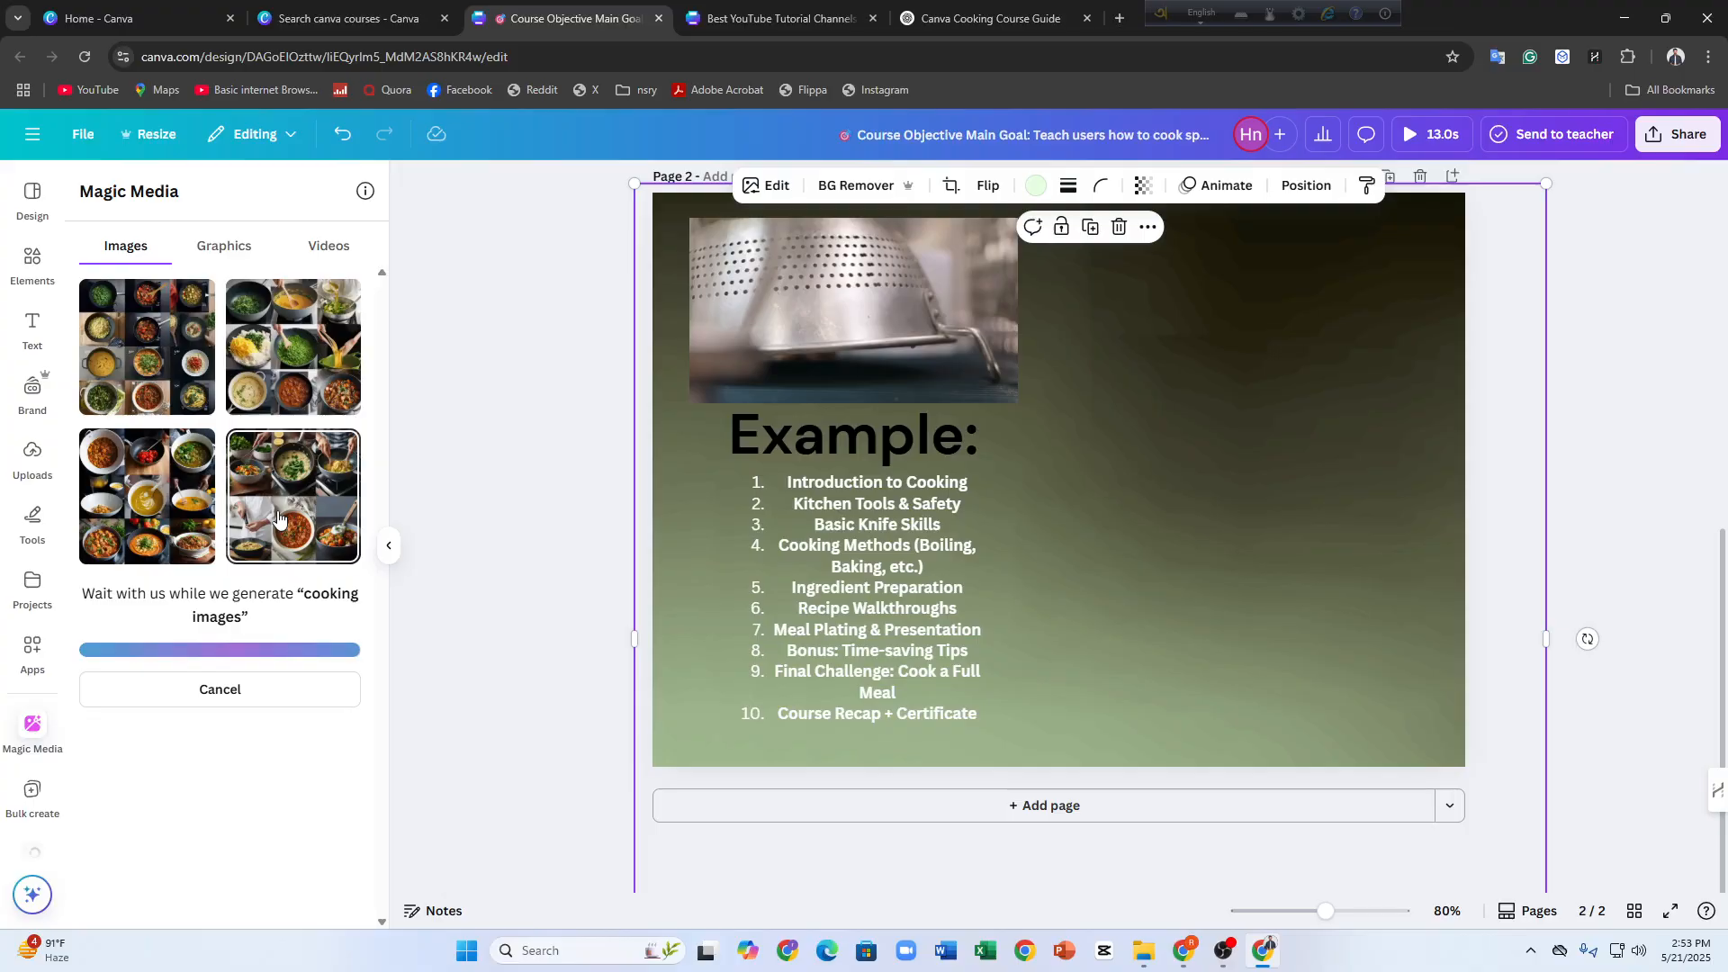
left_click(280, 520)
left_click_drag(1070, 547, 1314, 480)
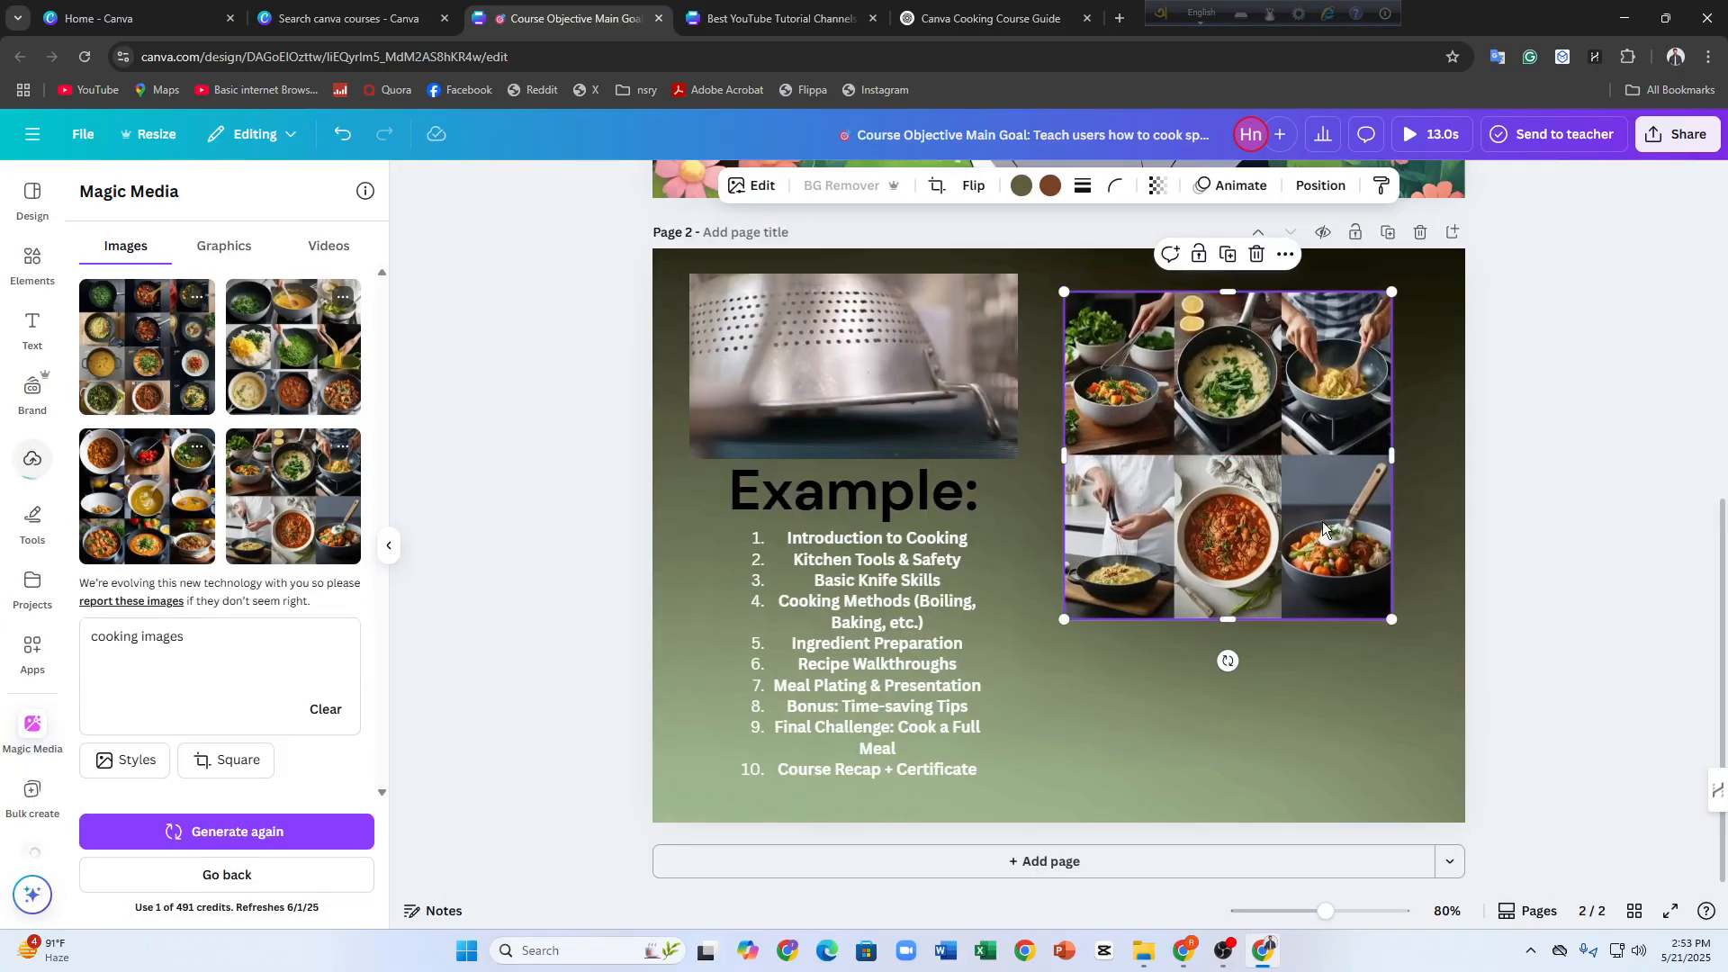
left_click(1183, 661)
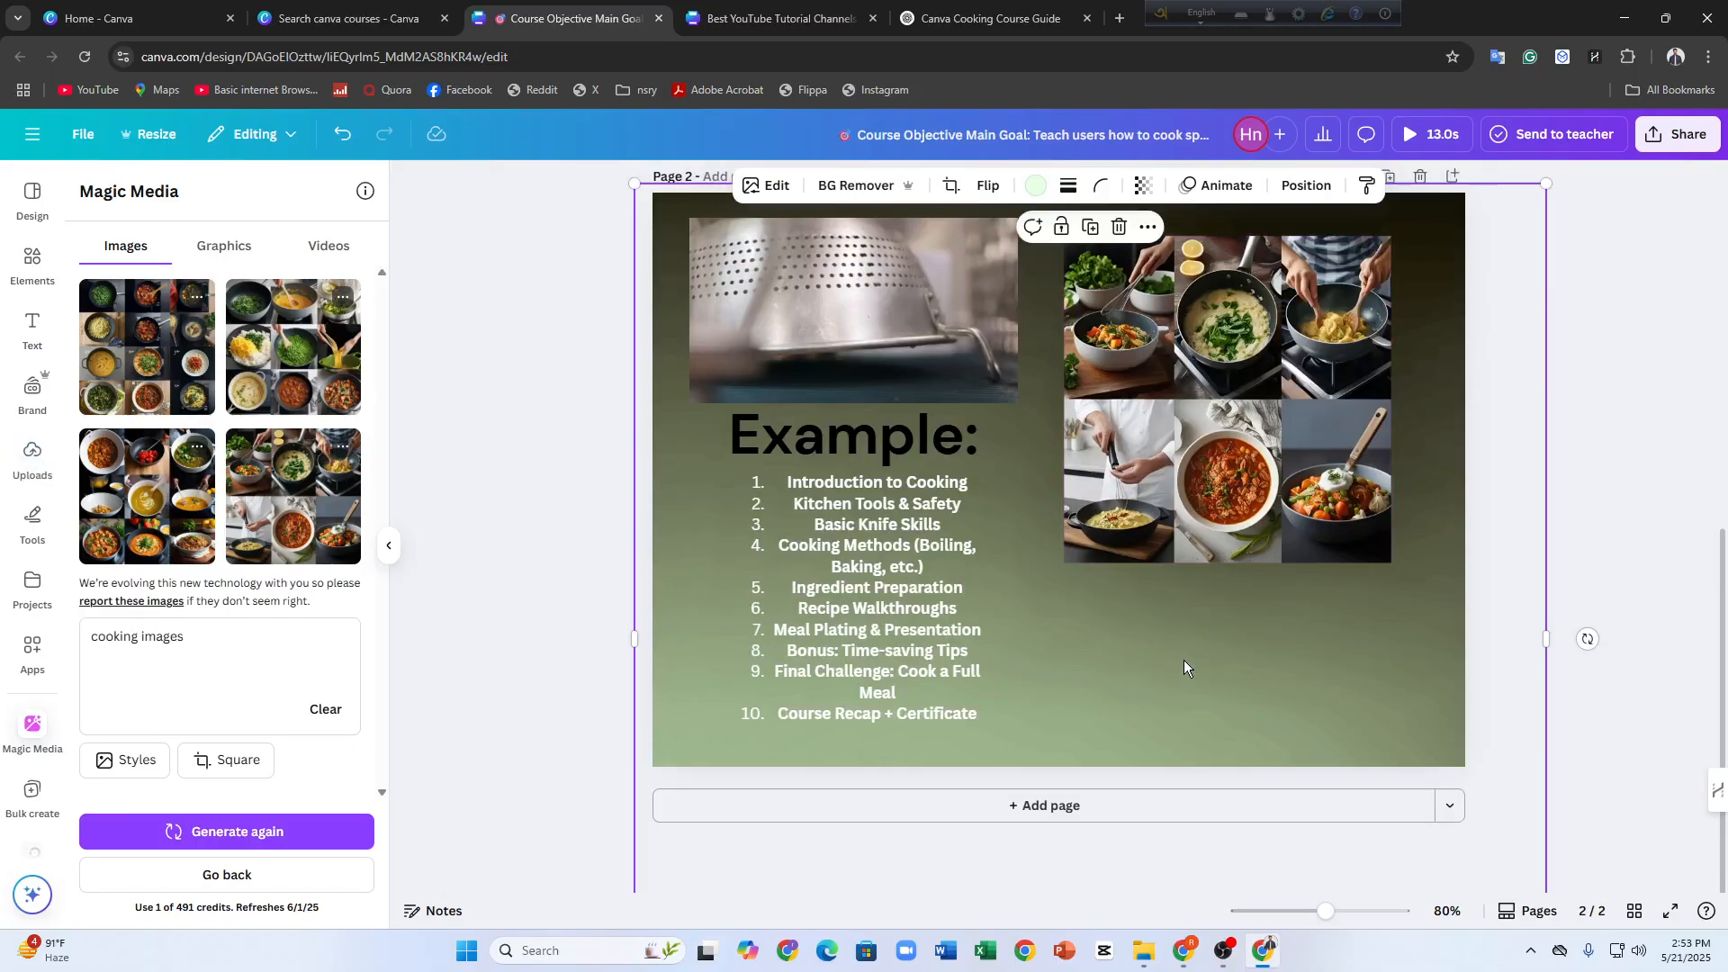
Search the graphics for "cooking sparkels" and place the pink starburst on page 2 between the module list and the cooking image
scroll(959, 664, "up", 5)
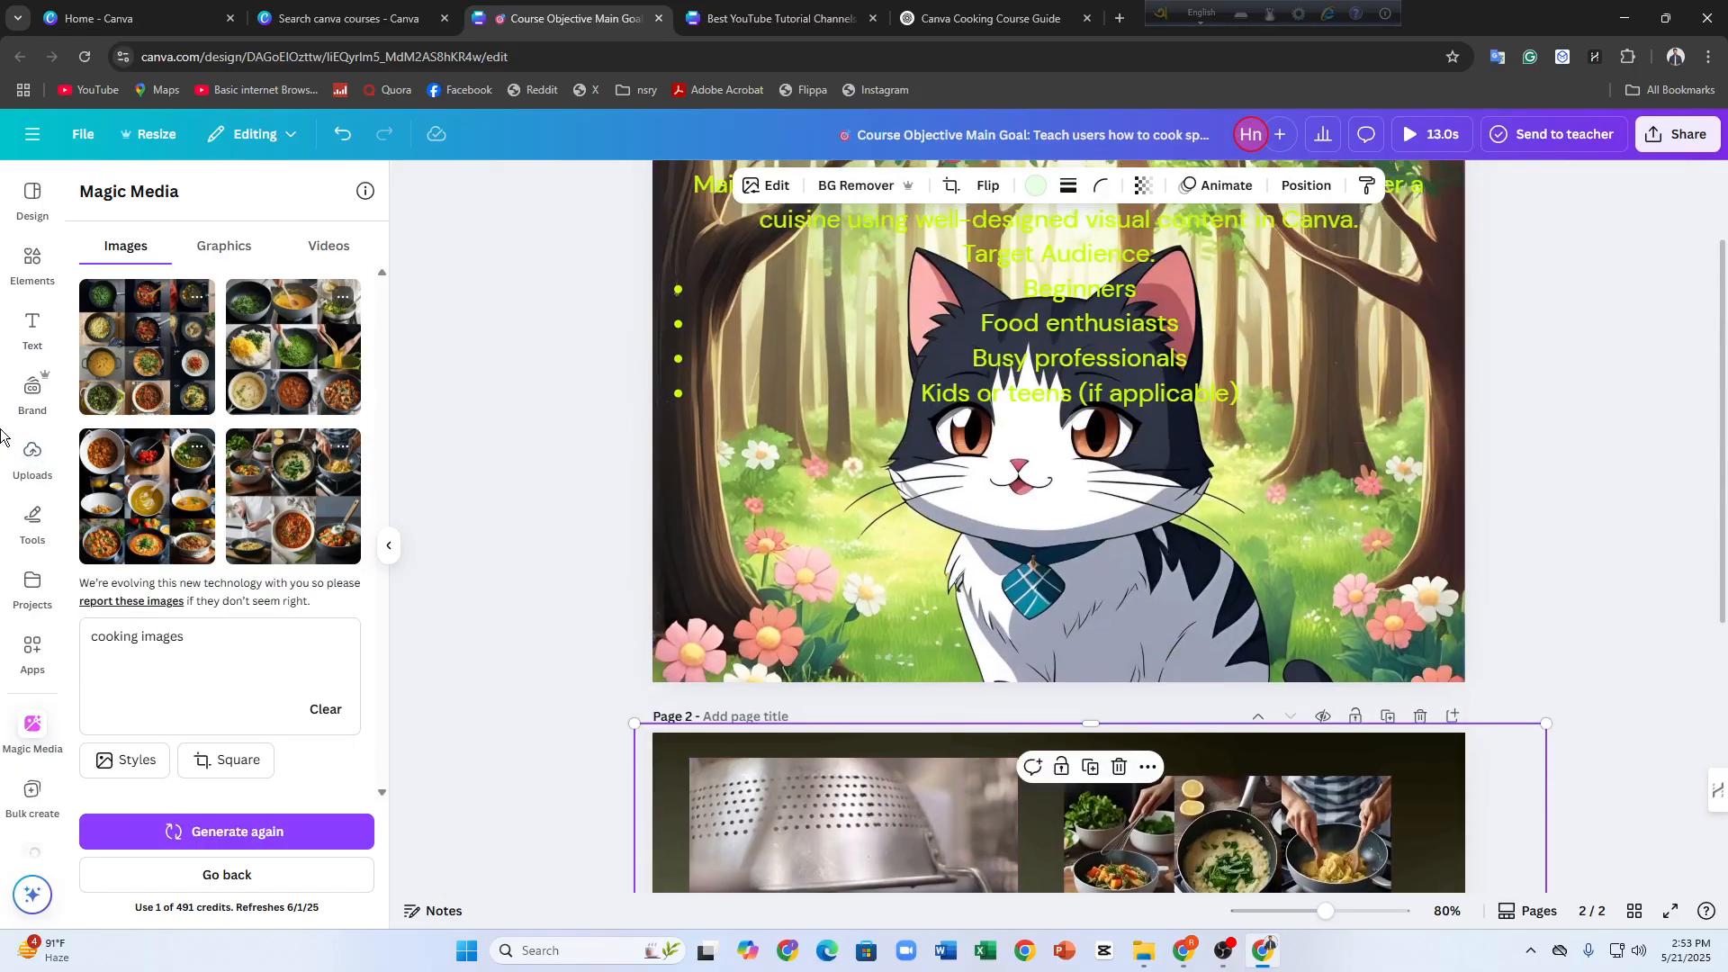
left_click(32, 261)
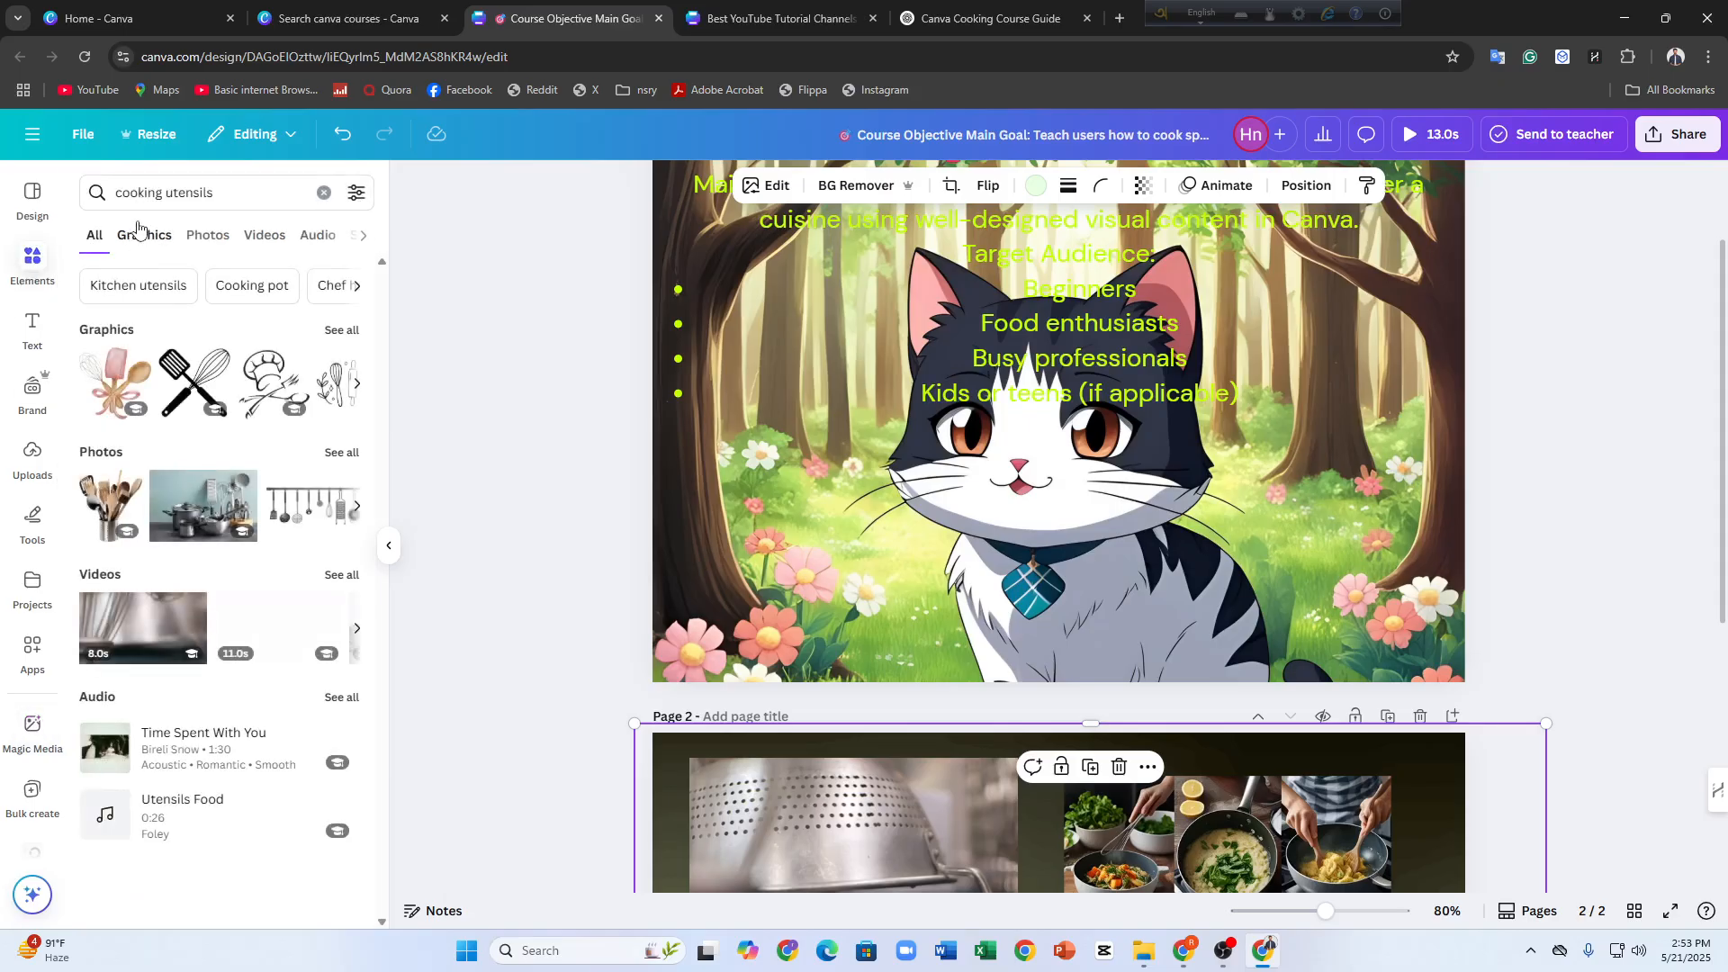
left_click(139, 234)
left_click(224, 193)
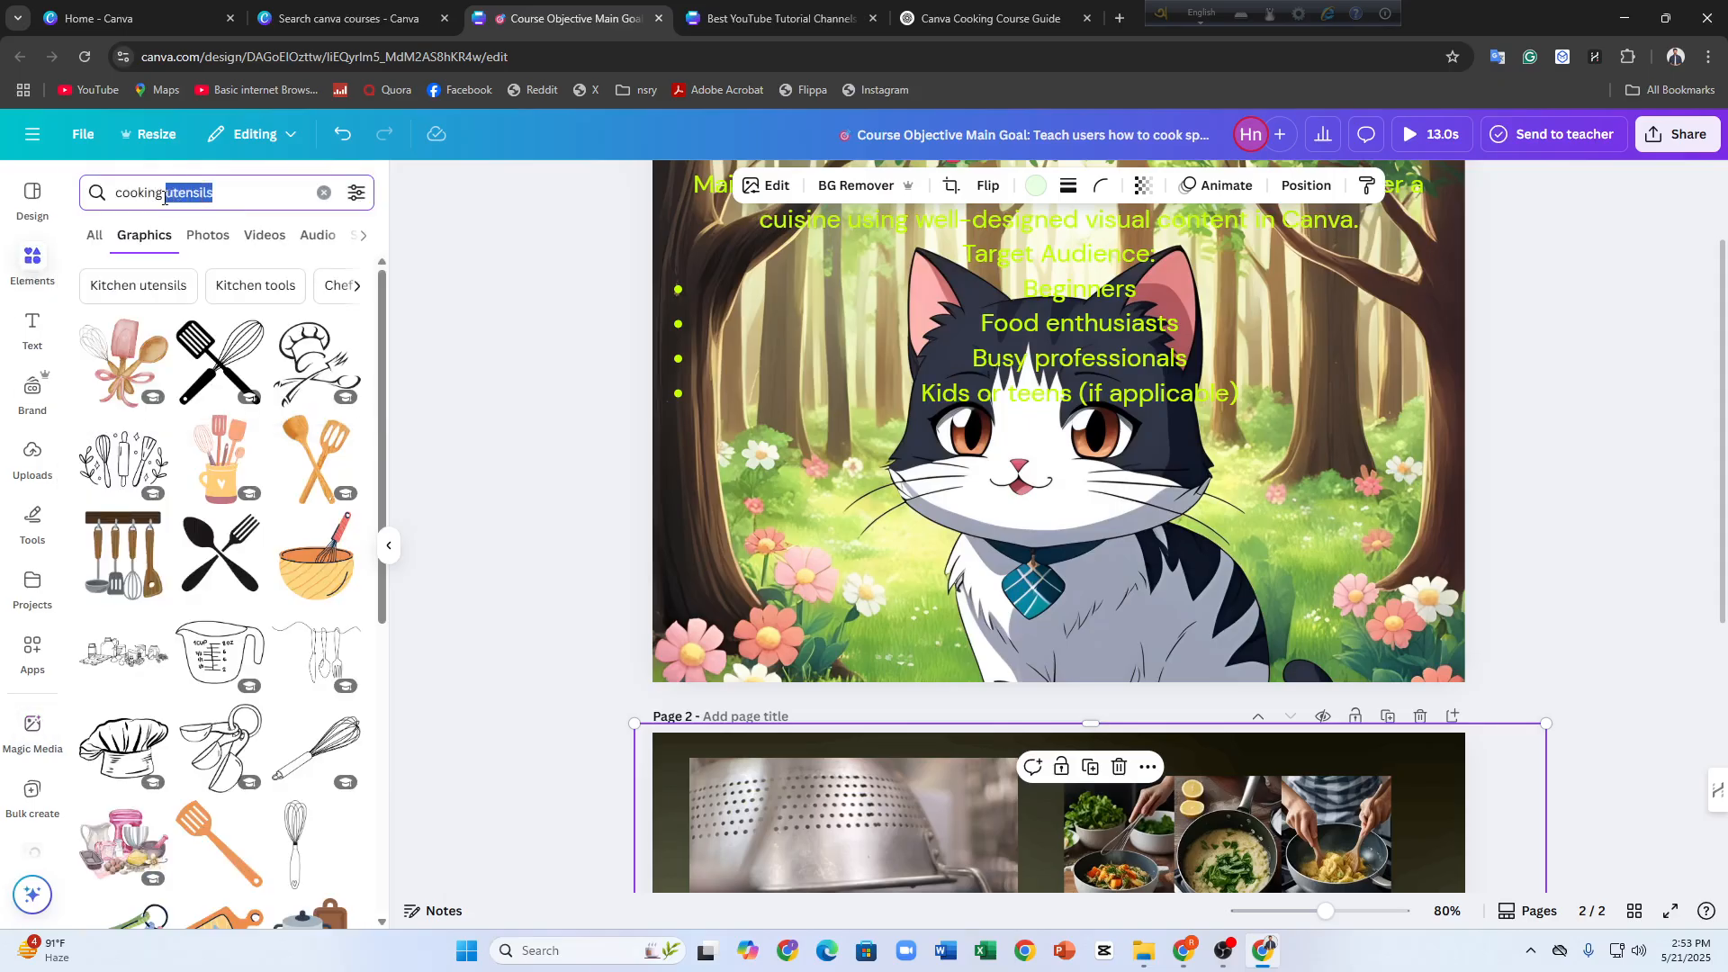
type("sparkels")
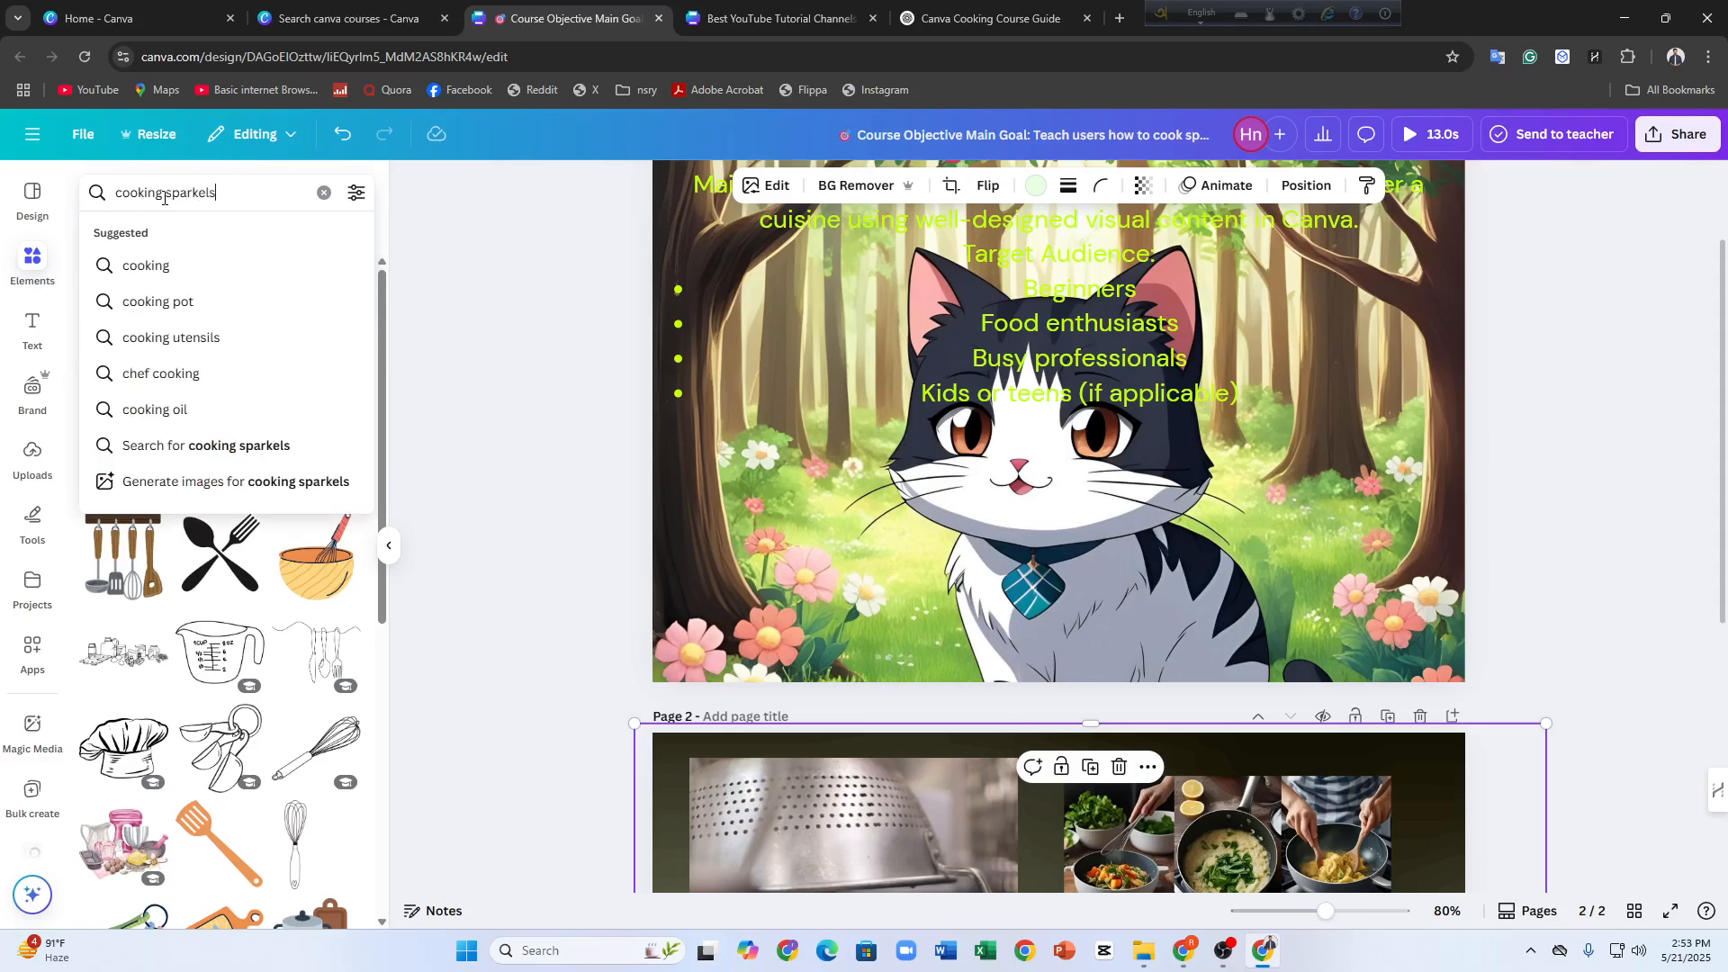
key("Return")
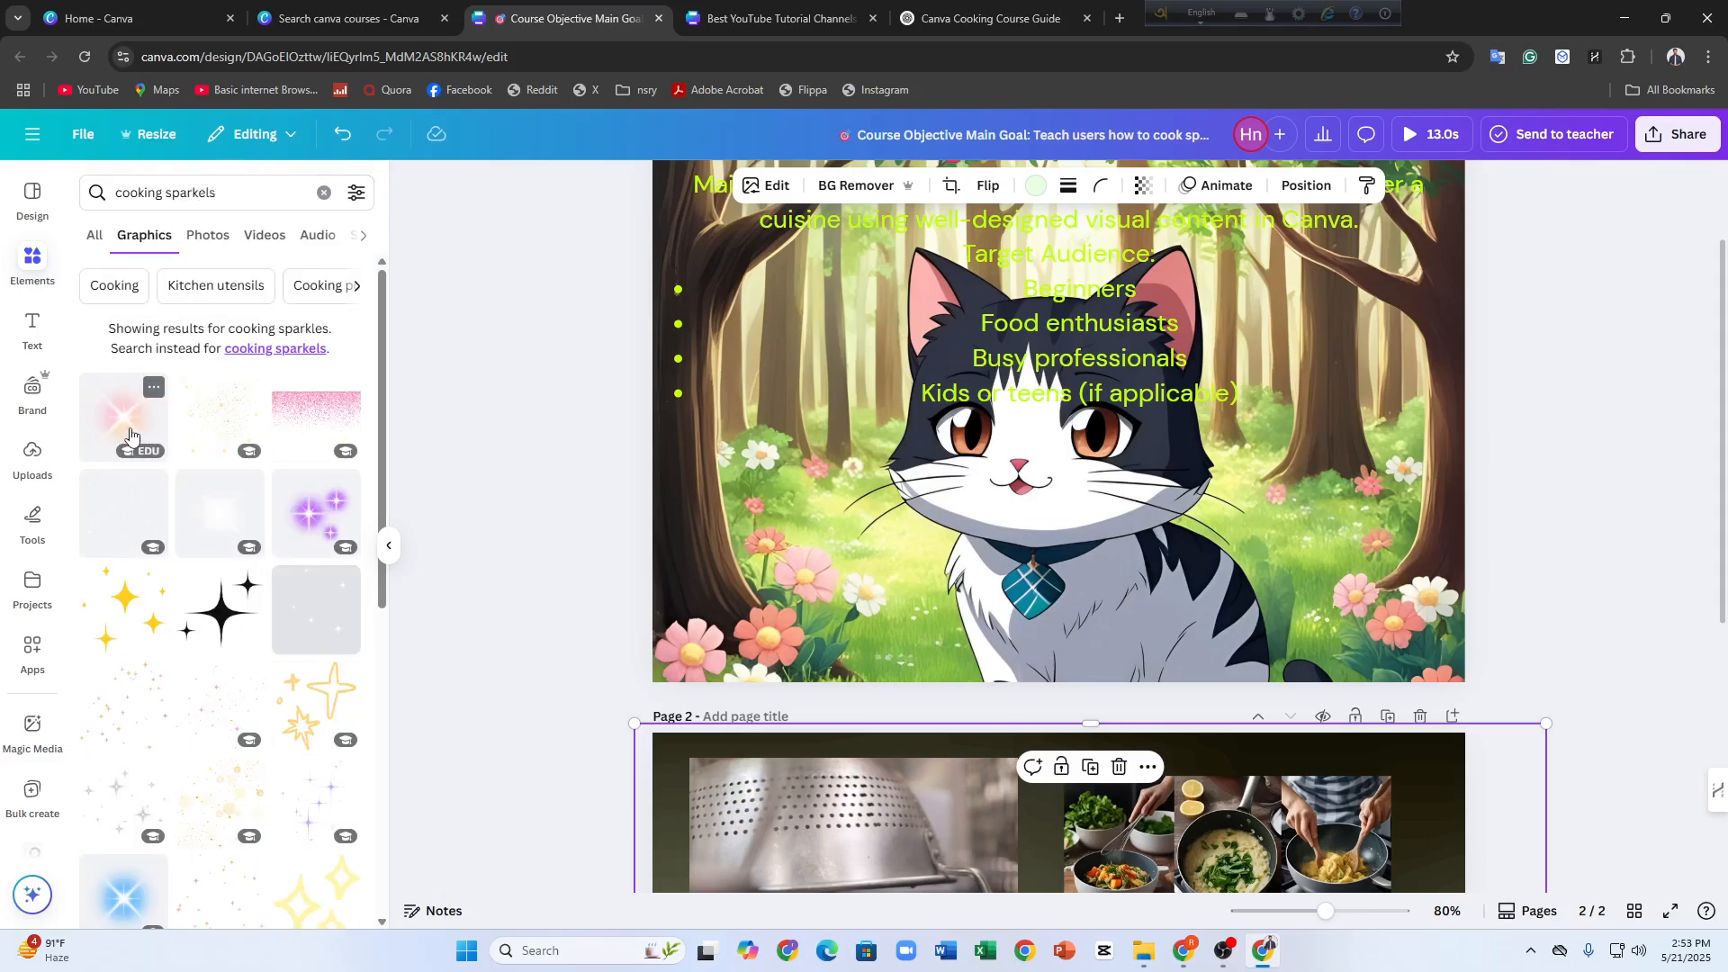
left_click(130, 436)
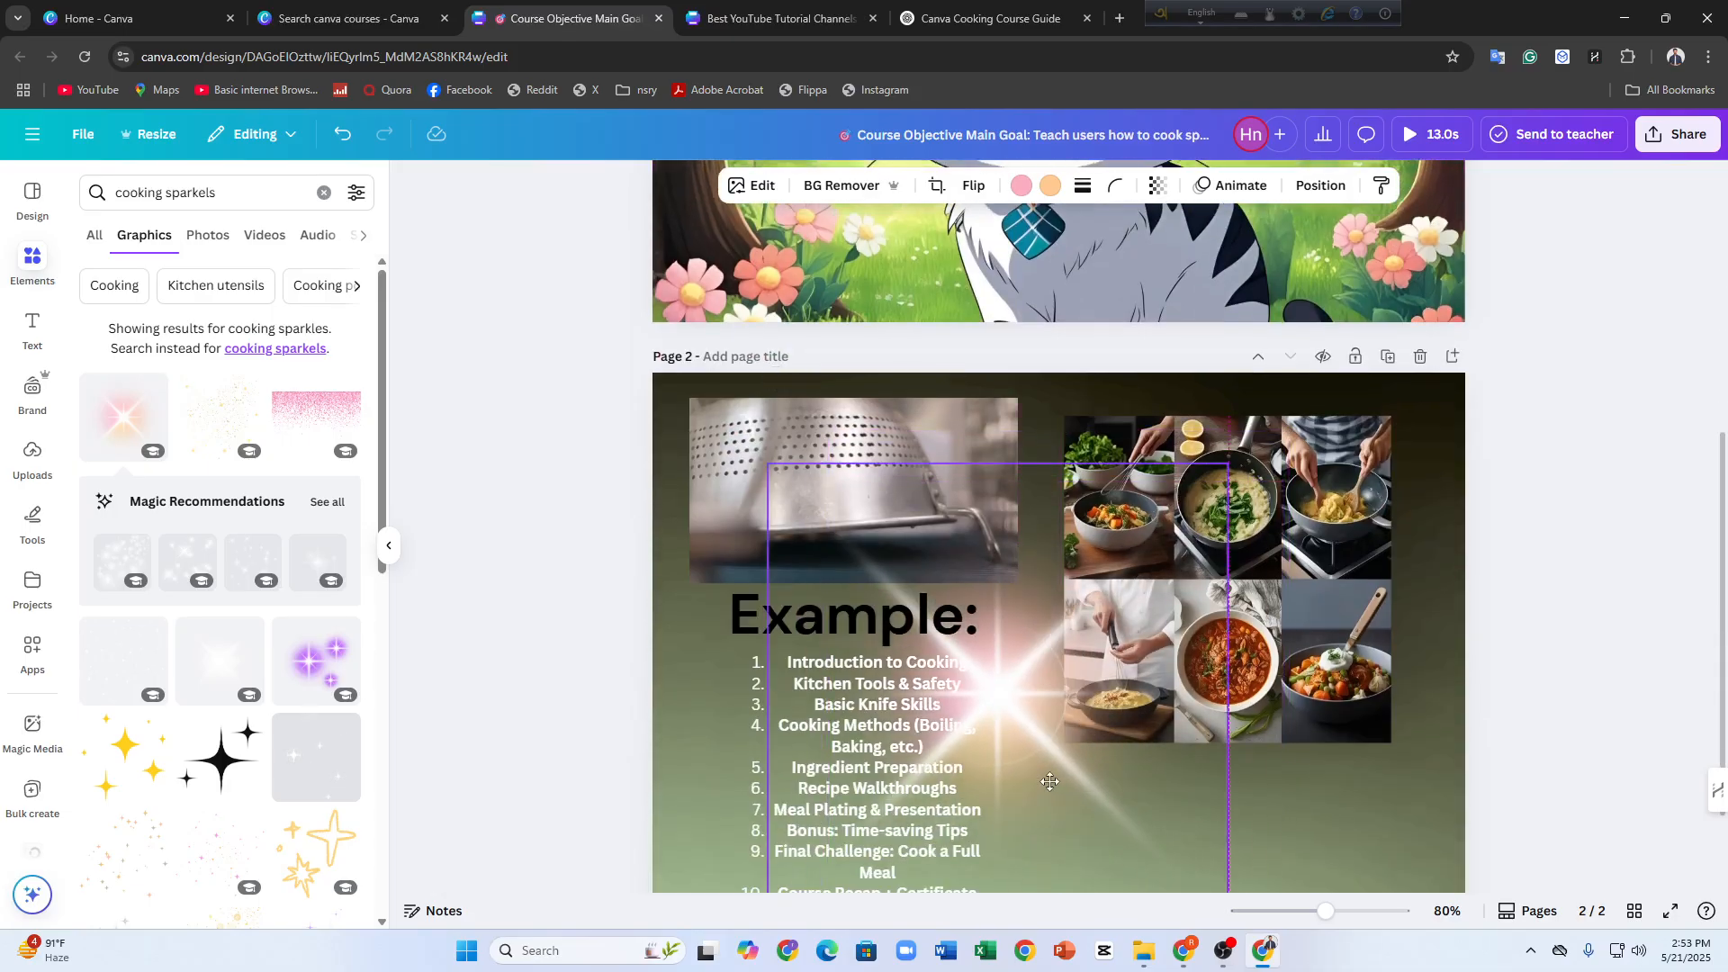
mouse_move(1051, 782)
left_mouse_down()
mouse_move(927, 765)
mouse_move(1031, 796)
left_mouse_up()
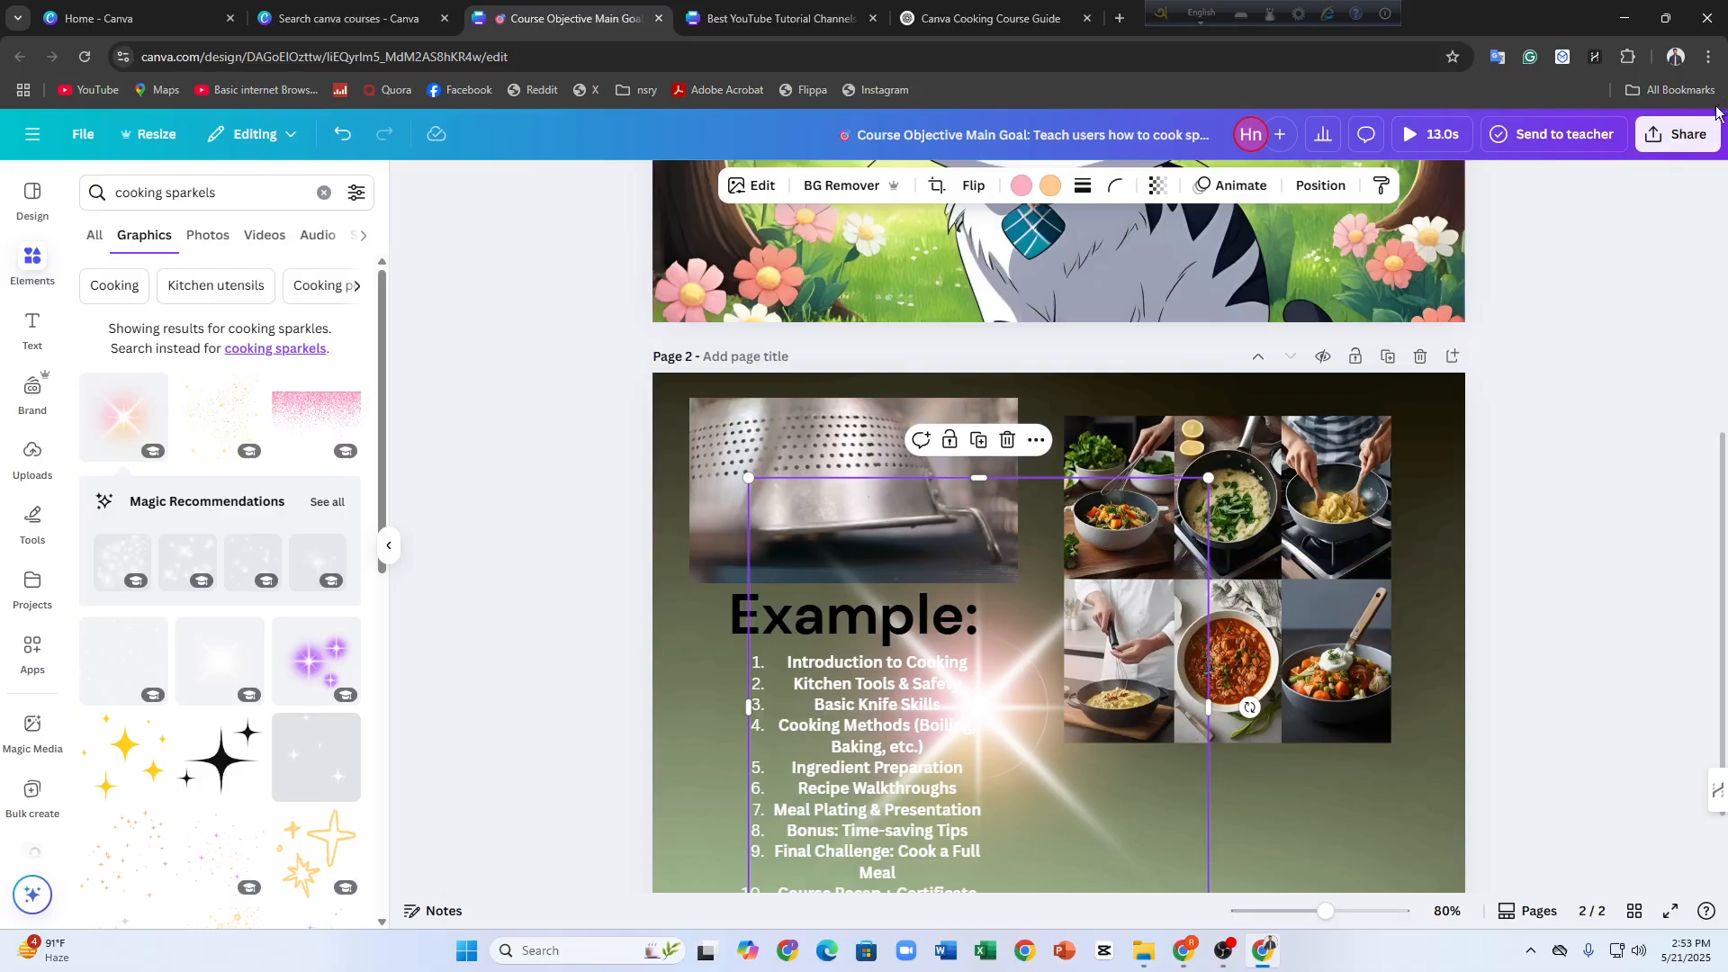
Open the design's sharing and download options
left_click(1677, 134)
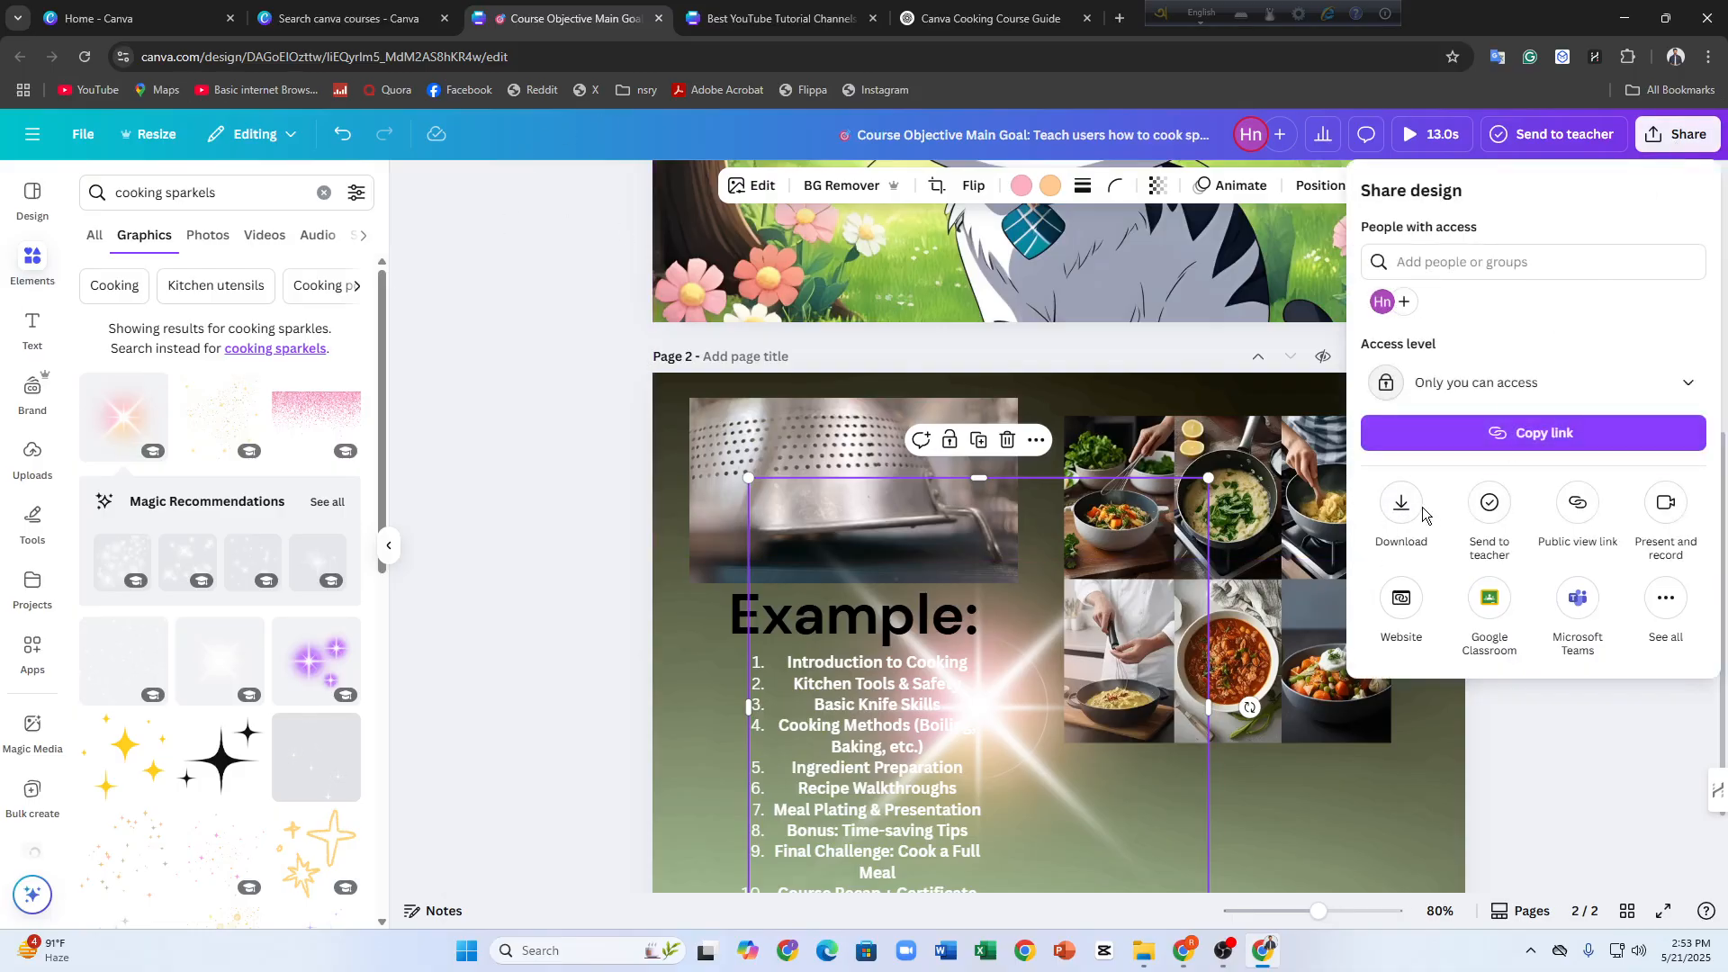